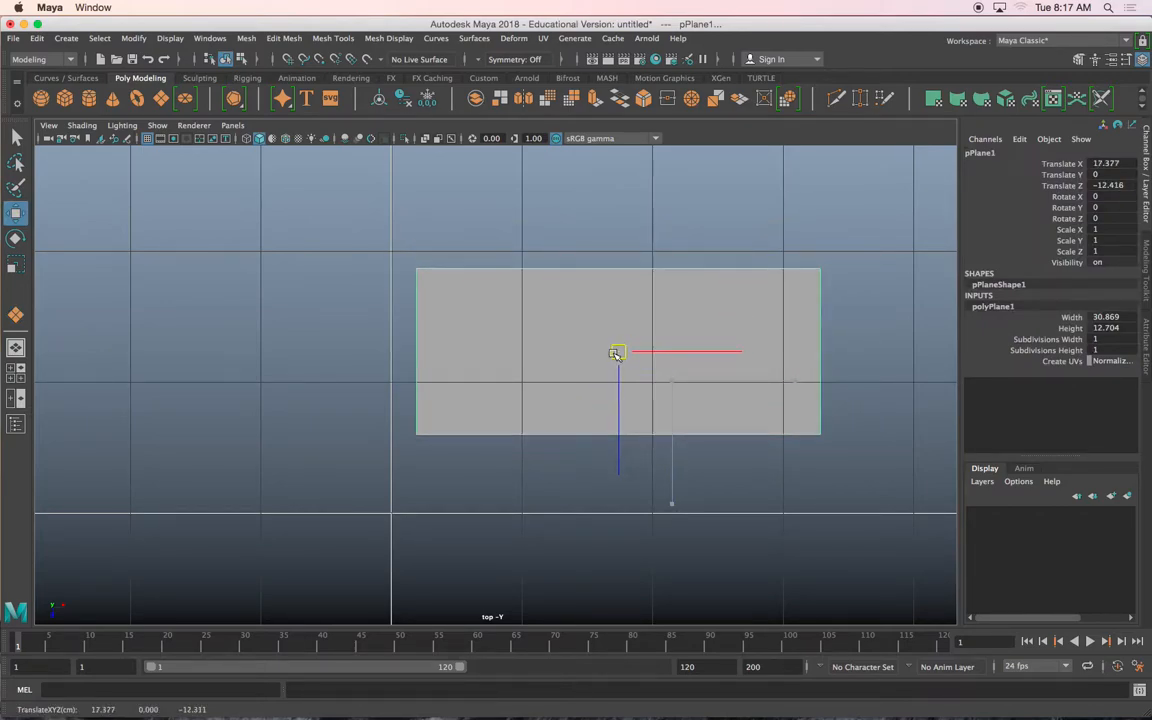
Snap the plane's left vertices to the vertical grid axis and its upper vertices to the grid line at Z -20.
right_click_drag(577, 311, 480, 305)
left_click_drag(365, 219, 430, 490)
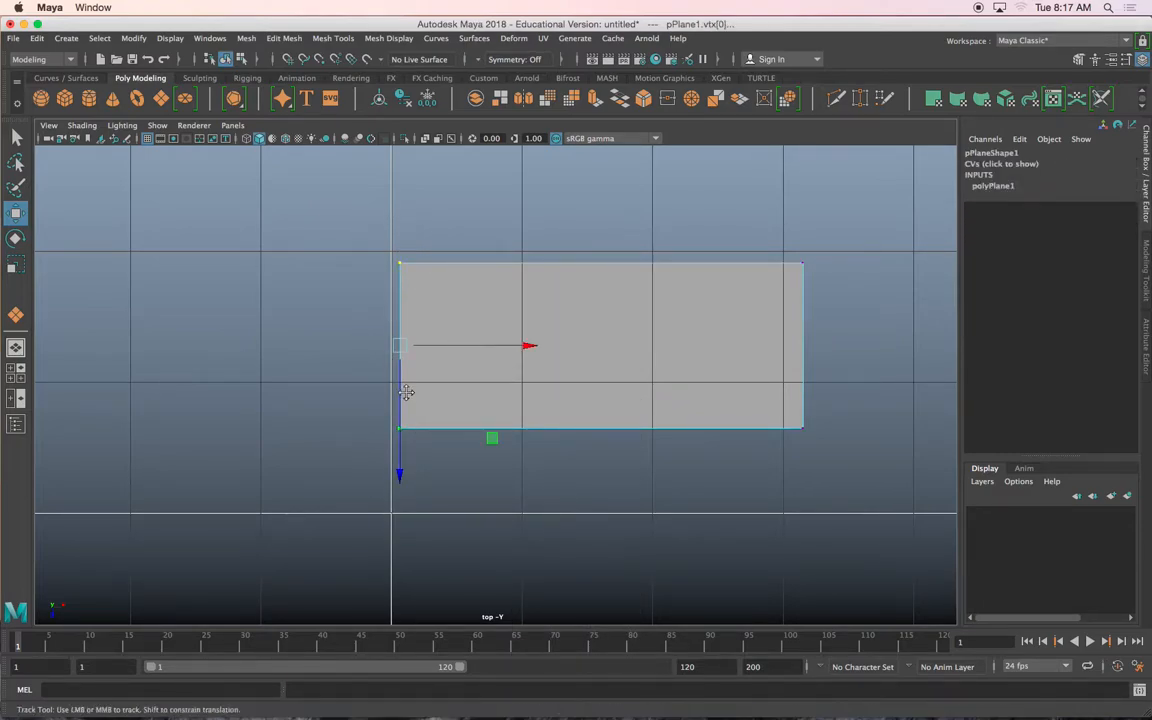
middle_click_drag(407, 394, 406, 410, "alt")
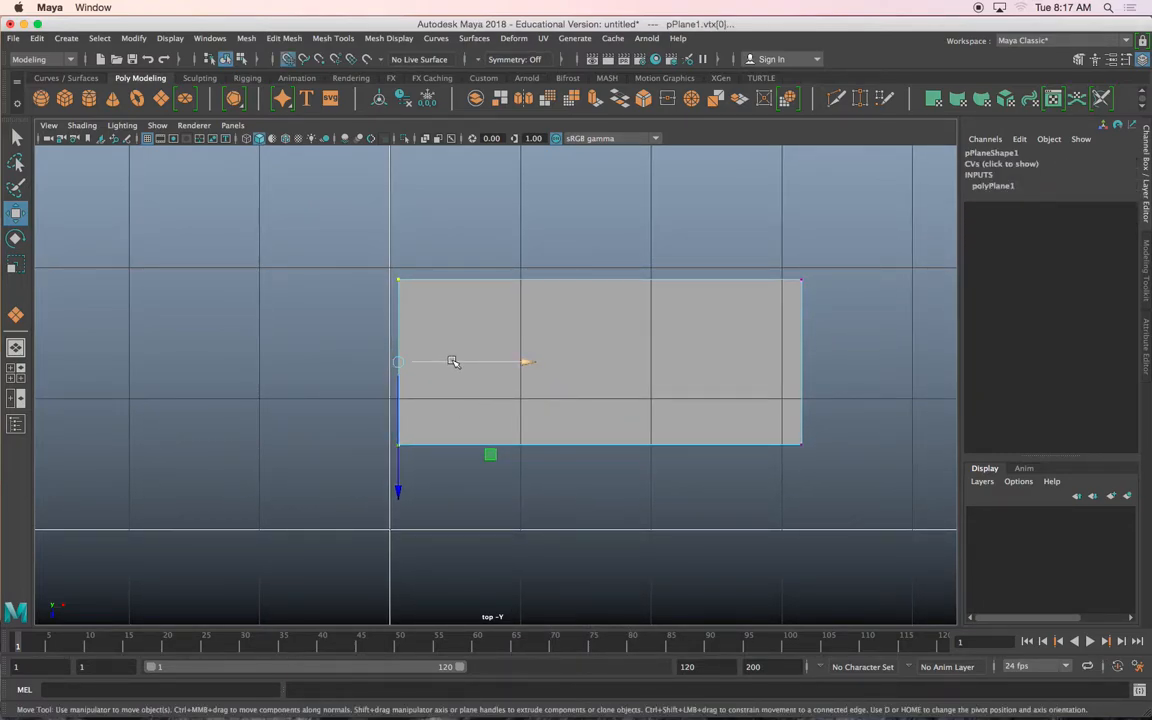
left_click_drag(453, 362, 401, 357)
left_click_drag(355, 260, 812, 304)
left_click_drag(609, 333, 594, 321)
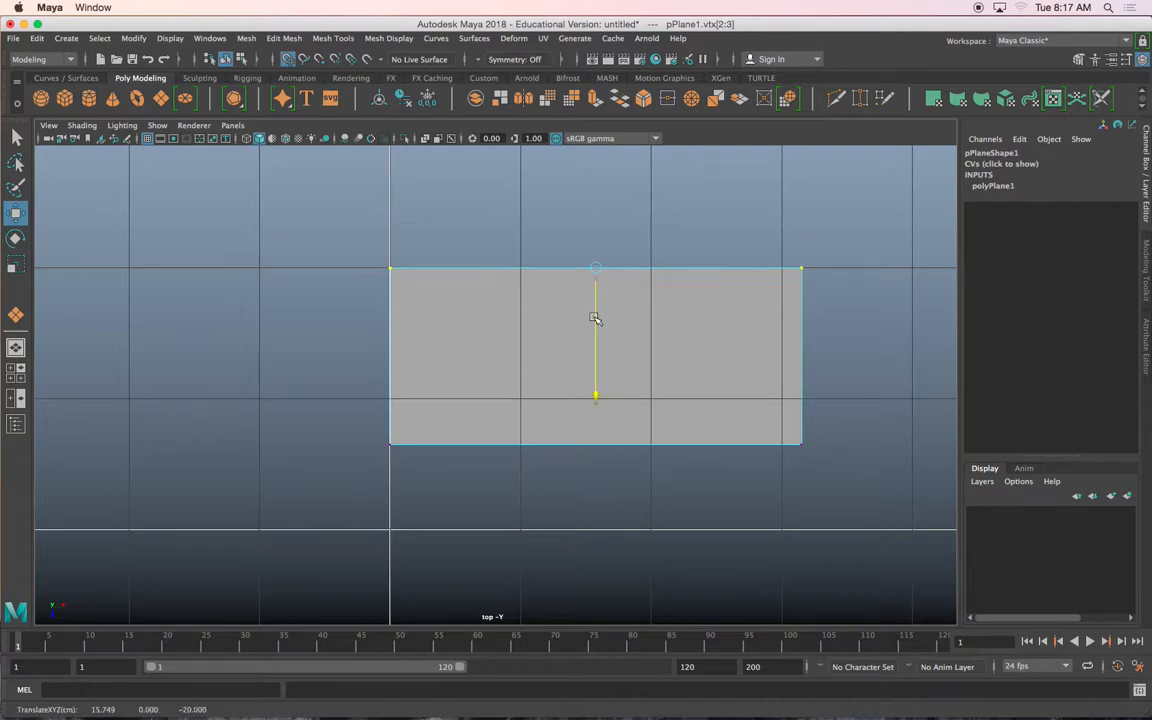
Snap the plane's right vertices to the nearest vertical grid line and its lower vertices to the grid line at Z -10.
left_click_drag(771, 206, 864, 509)
left_click_drag(807, 357, 788, 358)
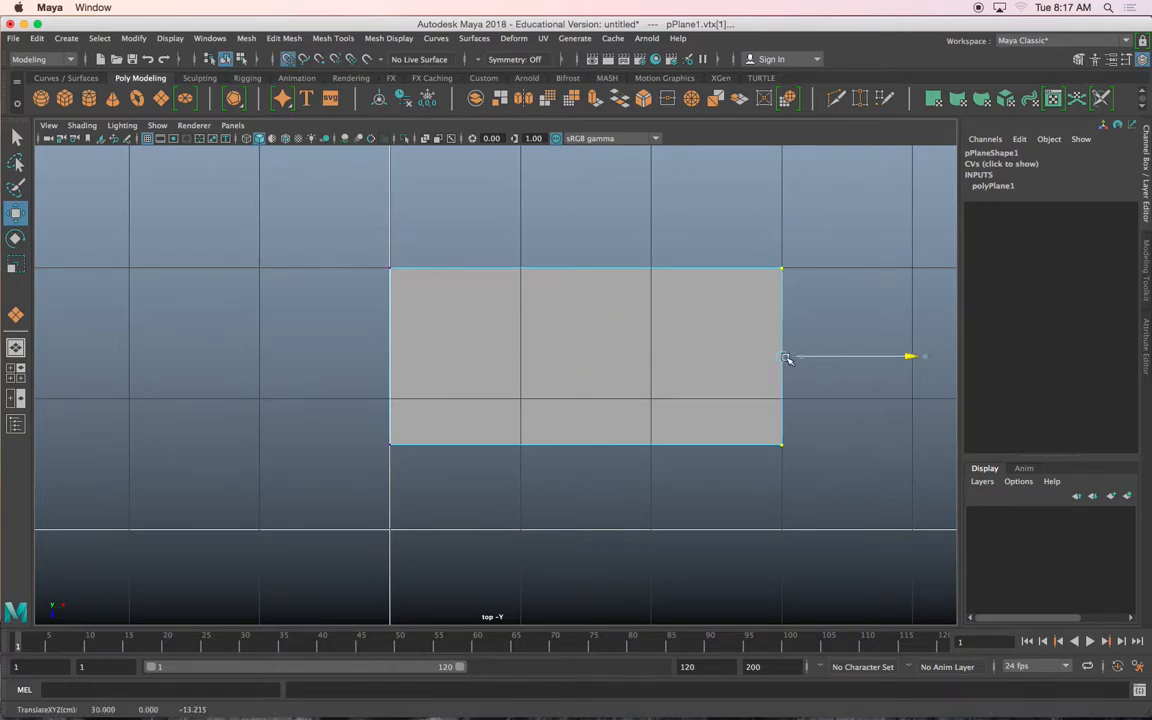
left_click_drag(338, 400, 836, 490)
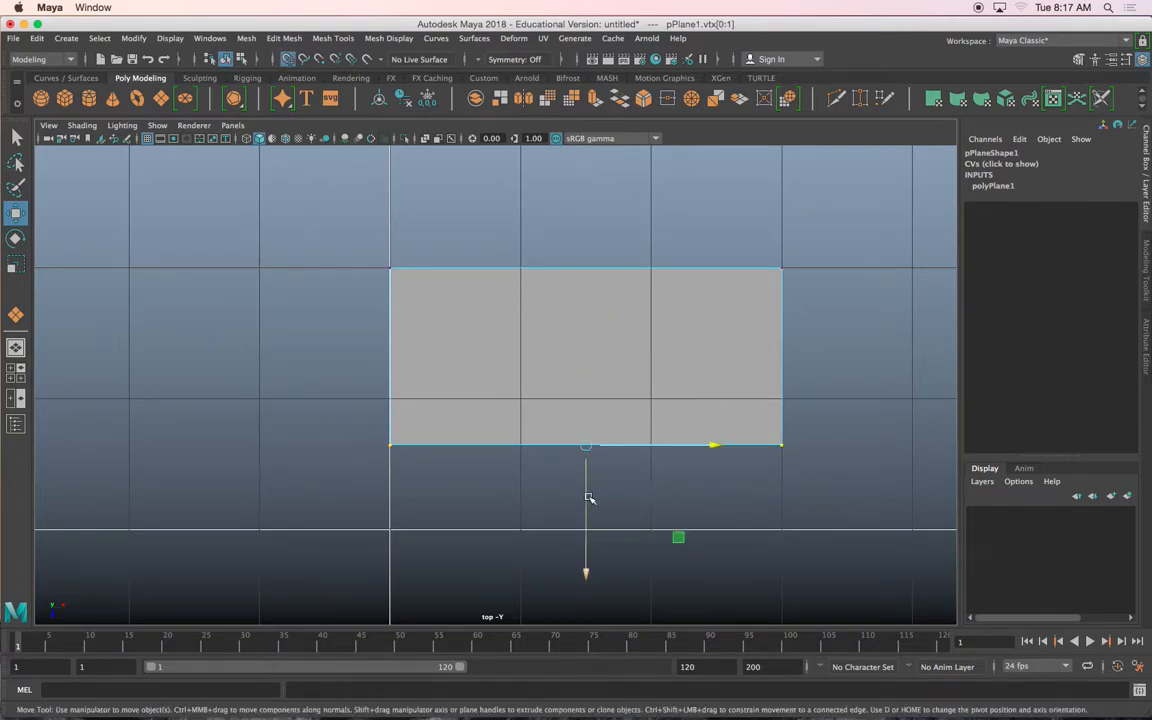
left_click_drag(586, 499, 588, 449)
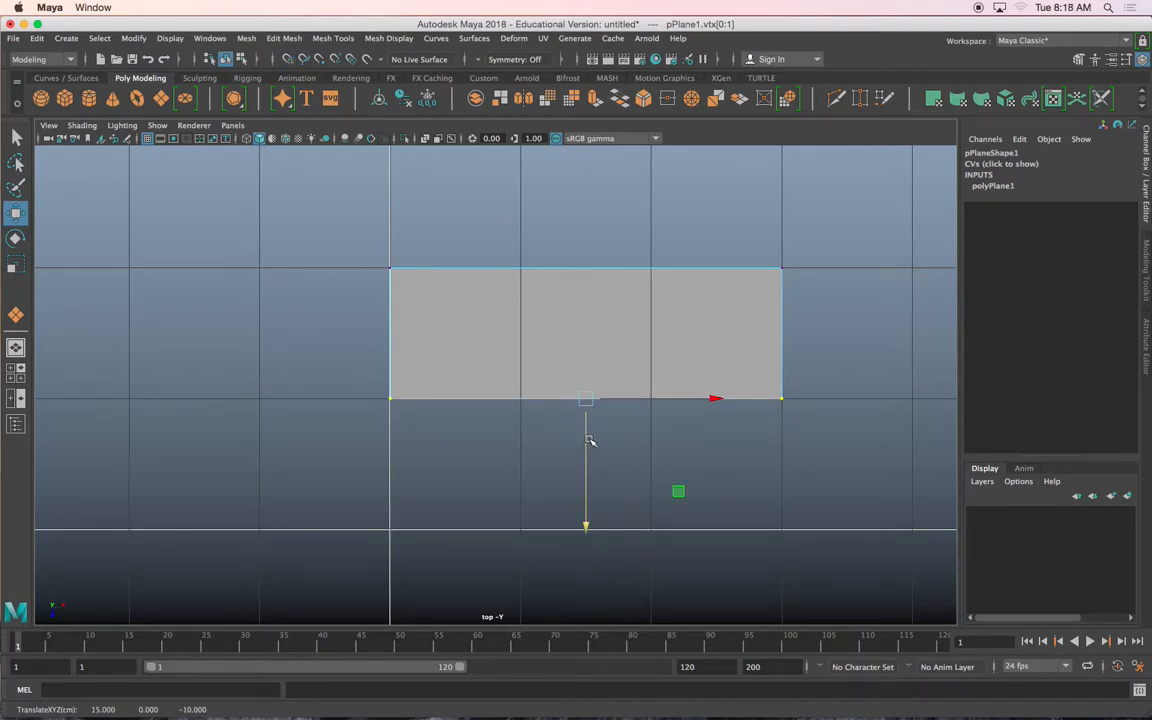
Return the plane to object mode and center its pivot.
scroll(573, 390, "down", 1)
middle_click_drag(571, 380, 527, 339, "alt")
scroll(446, 420, "up", 4)
right_click_drag(524, 311, 583, 291)
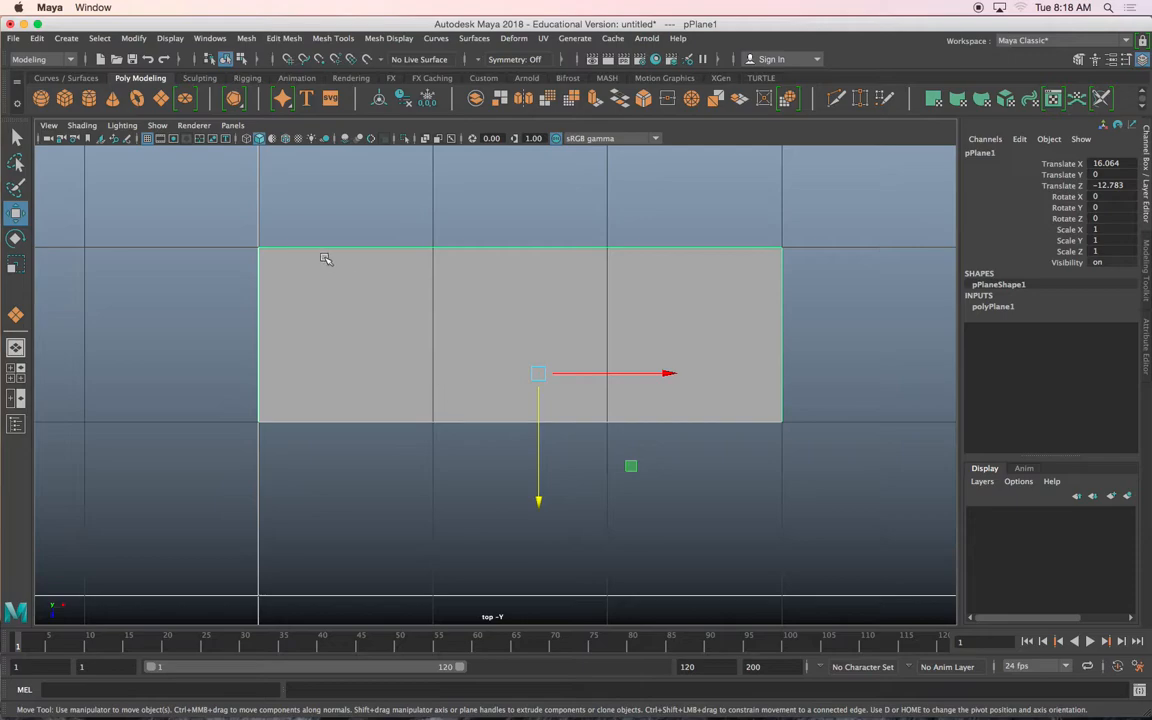
left_click(133, 38)
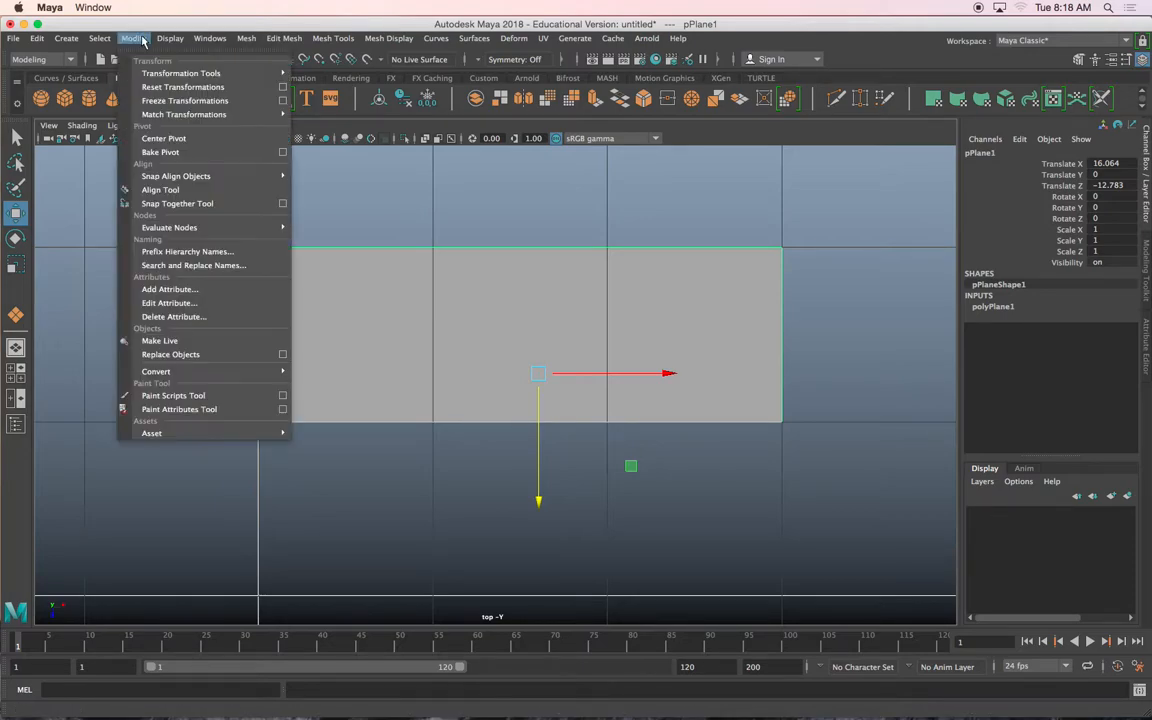
left_click(166, 140)
scroll(598, 322, "down", 1)
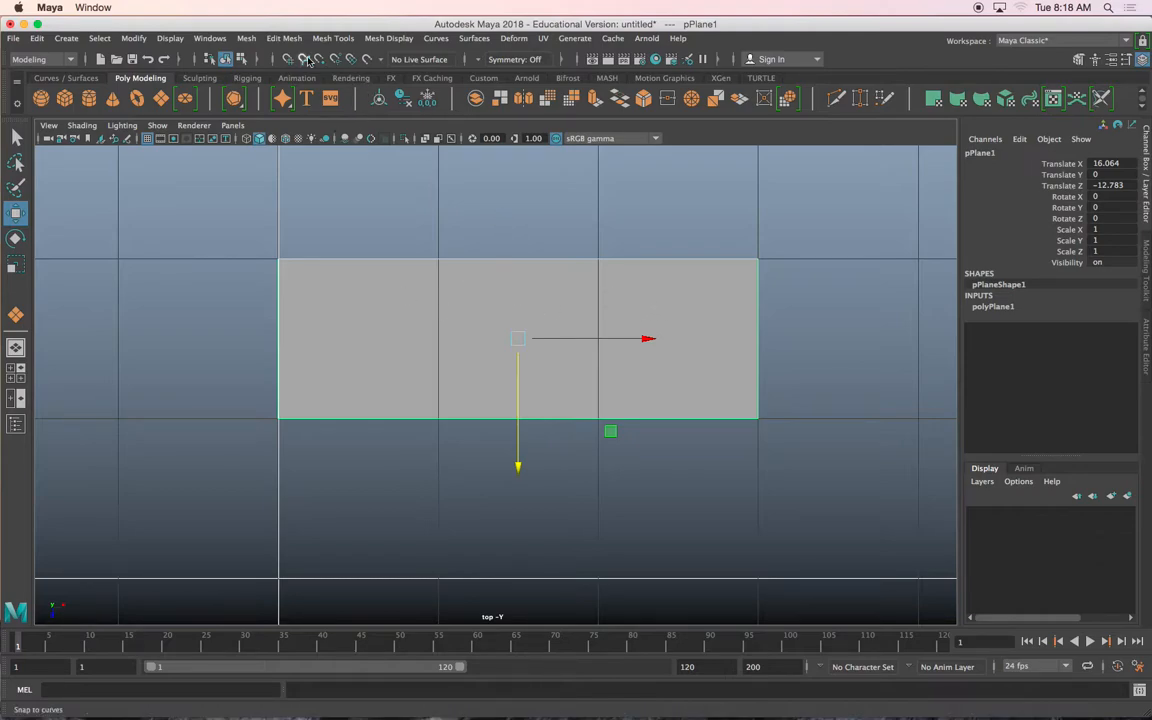
Try inserting edge loops across the plane with the tool's existing settings, and undo them.
left_click(285, 39)
mouse_move(325, 39)
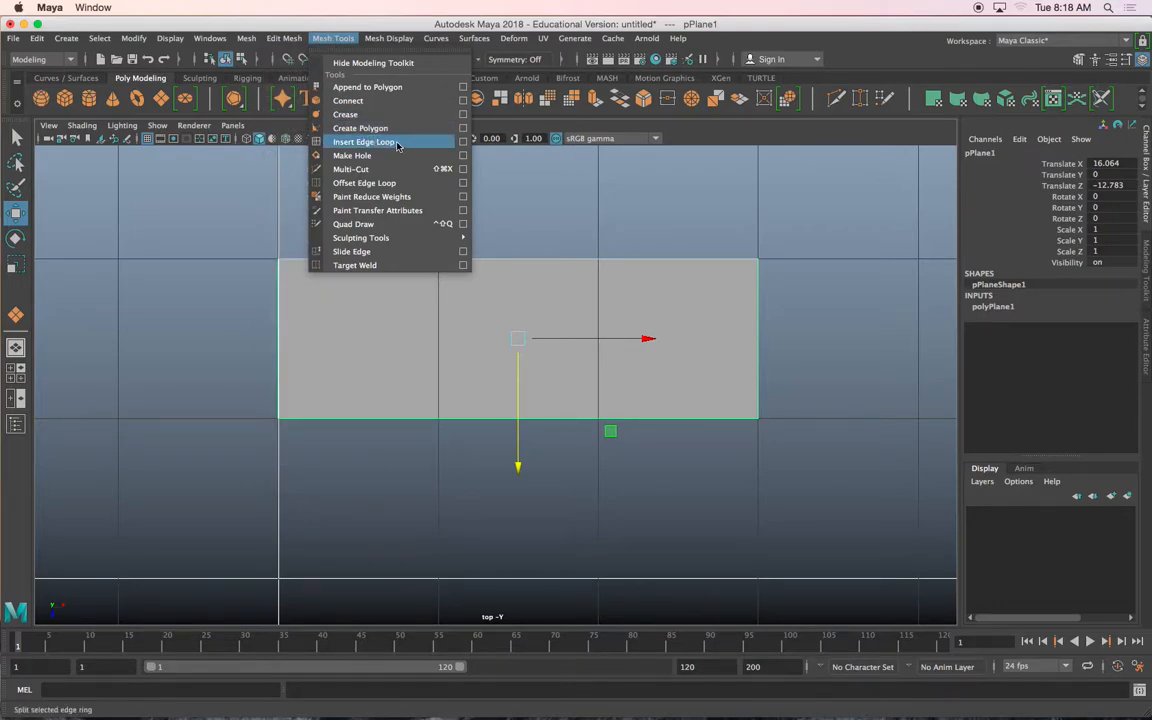
left_click(365, 142)
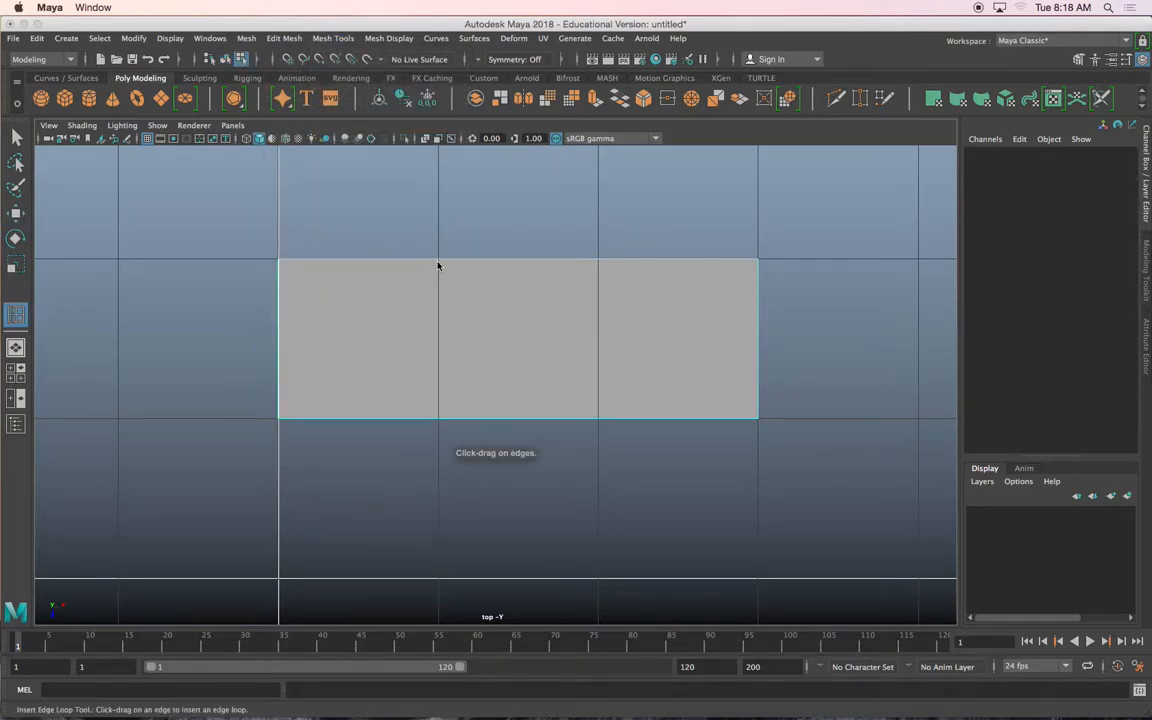
left_click(438, 262)
key("super+z")
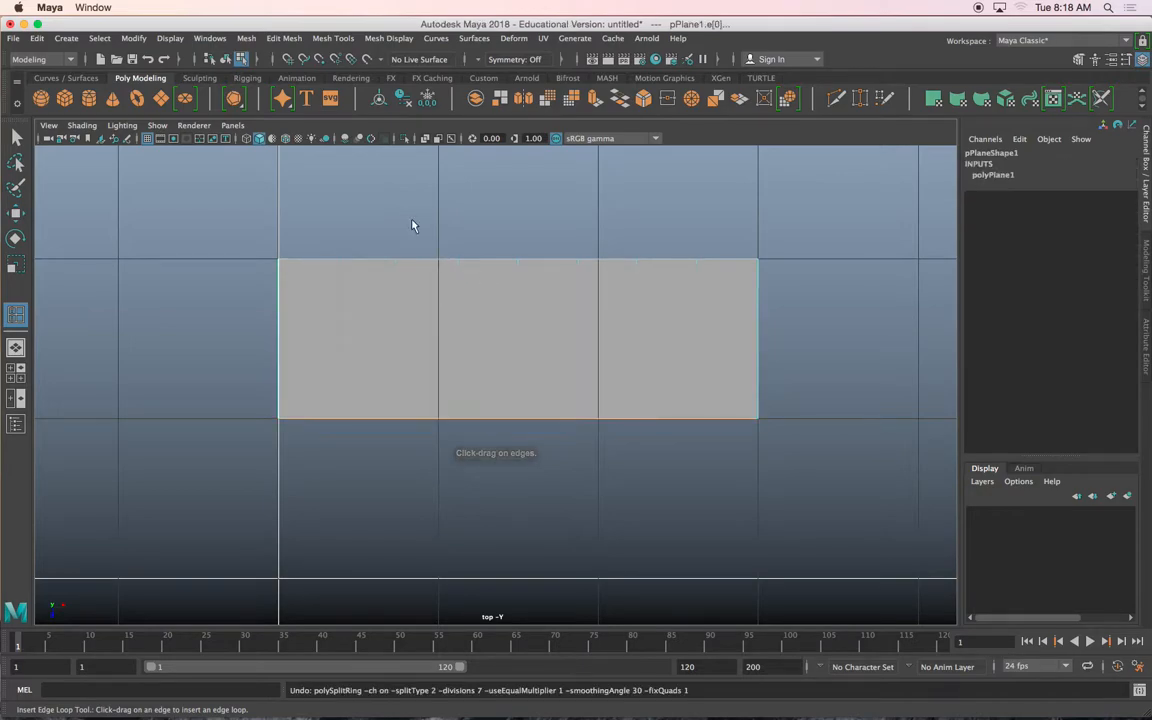
Insert 2 evenly spaced edge loops across the plane's length using the Multiple edge loops option, and return to object mode.
left_click(333, 38)
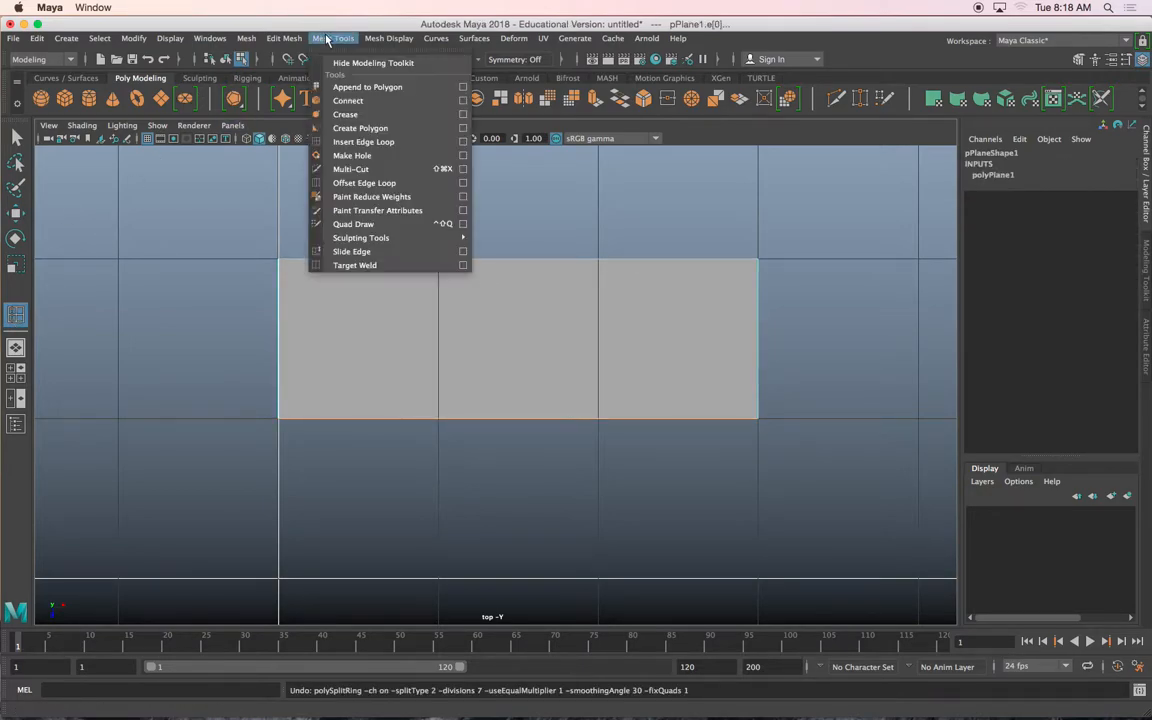
left_click(463, 143)
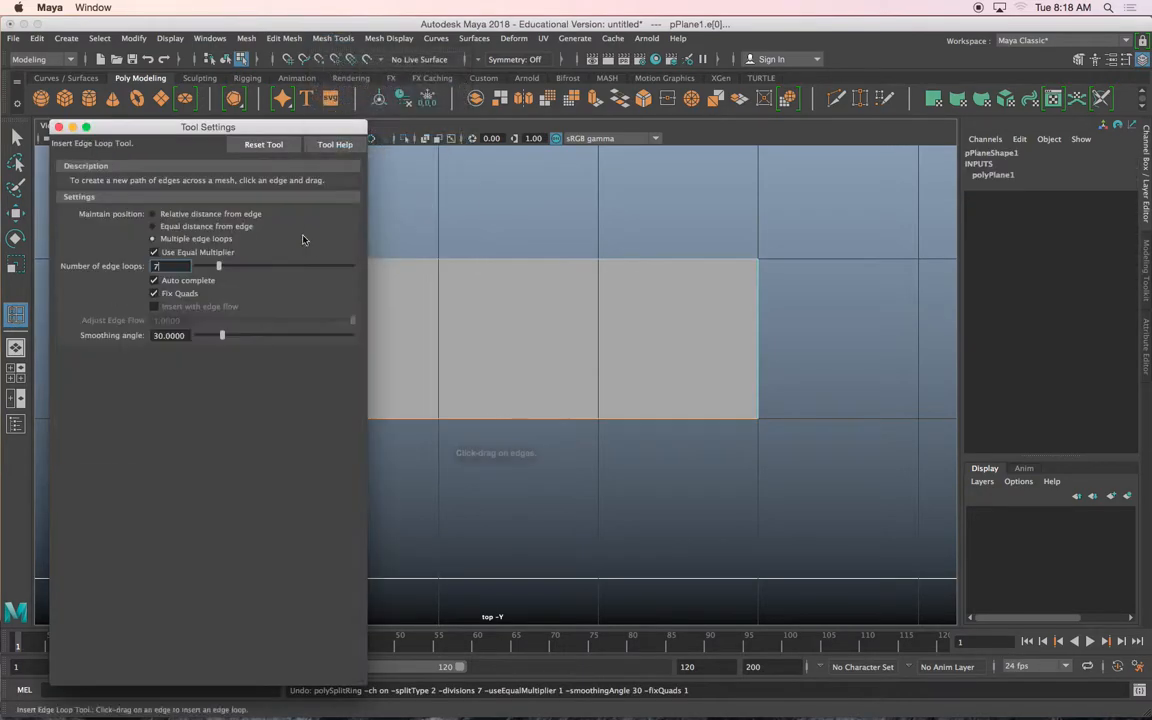
left_click(175, 214)
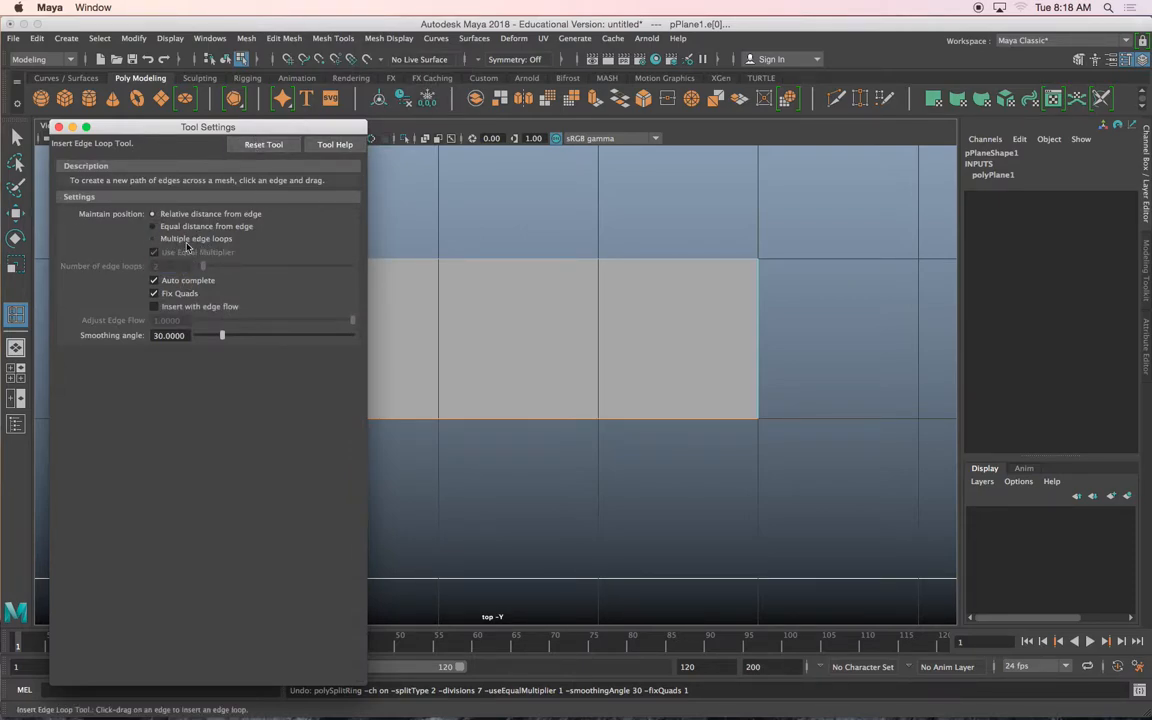
left_click(196, 239)
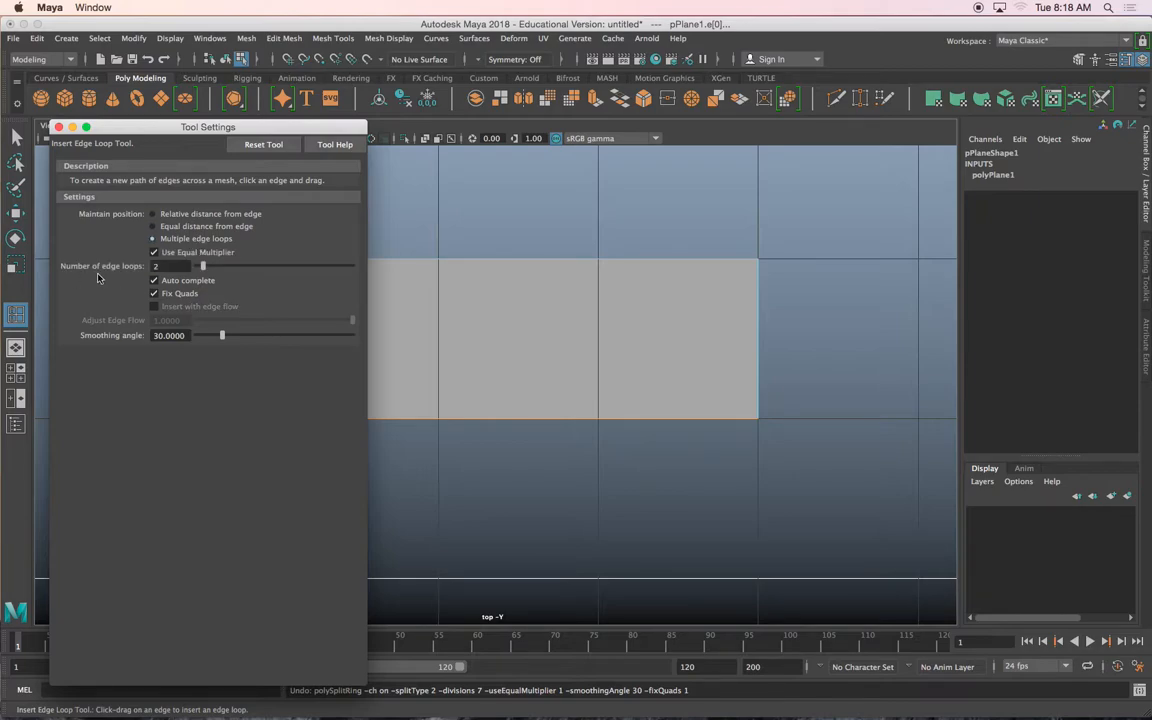
left_click_drag(112, 128, 839, 162)
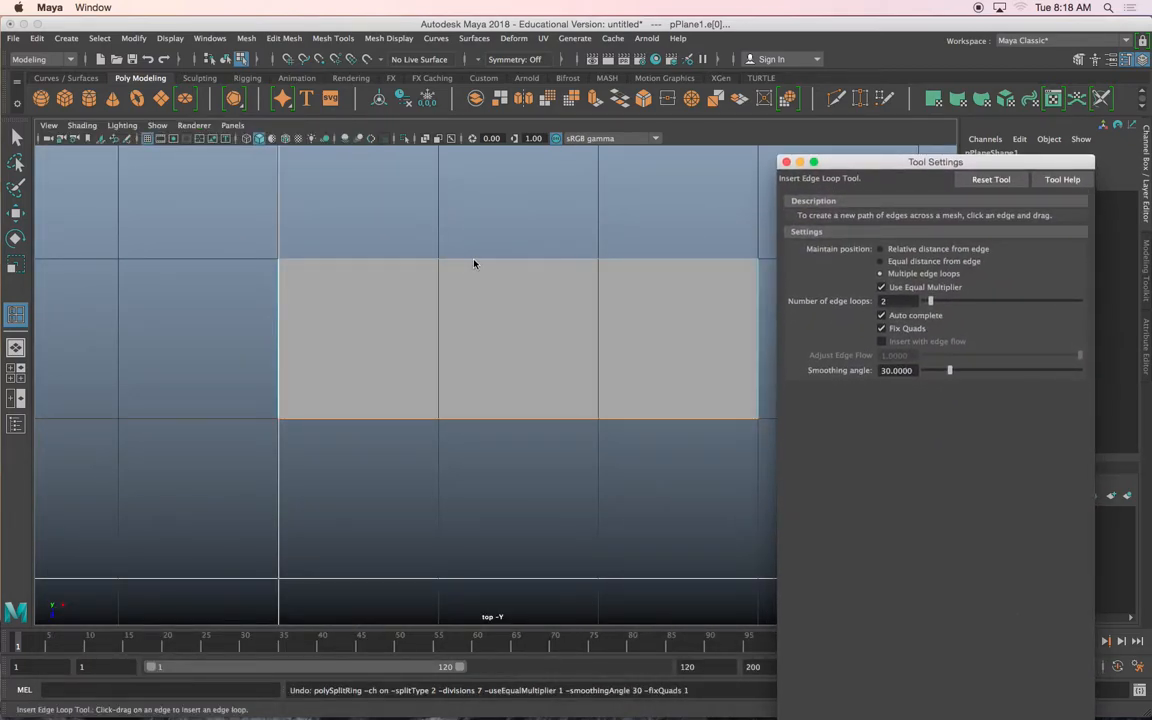
left_click(479, 265)
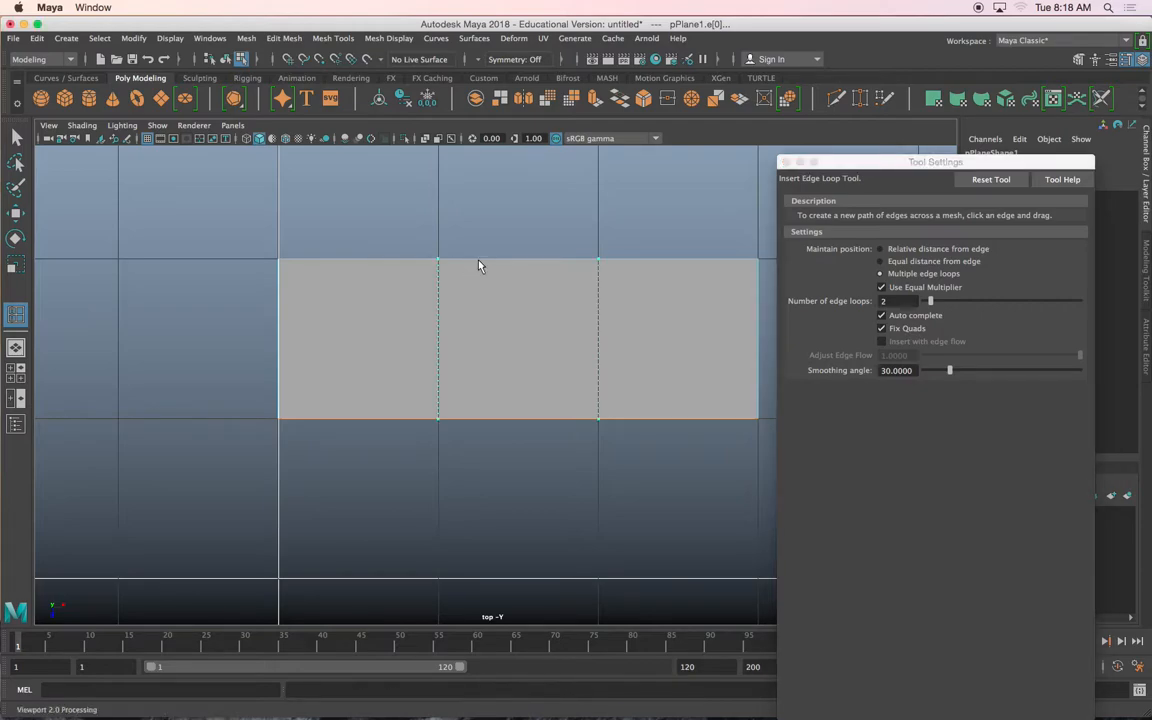
left_click(786, 164)
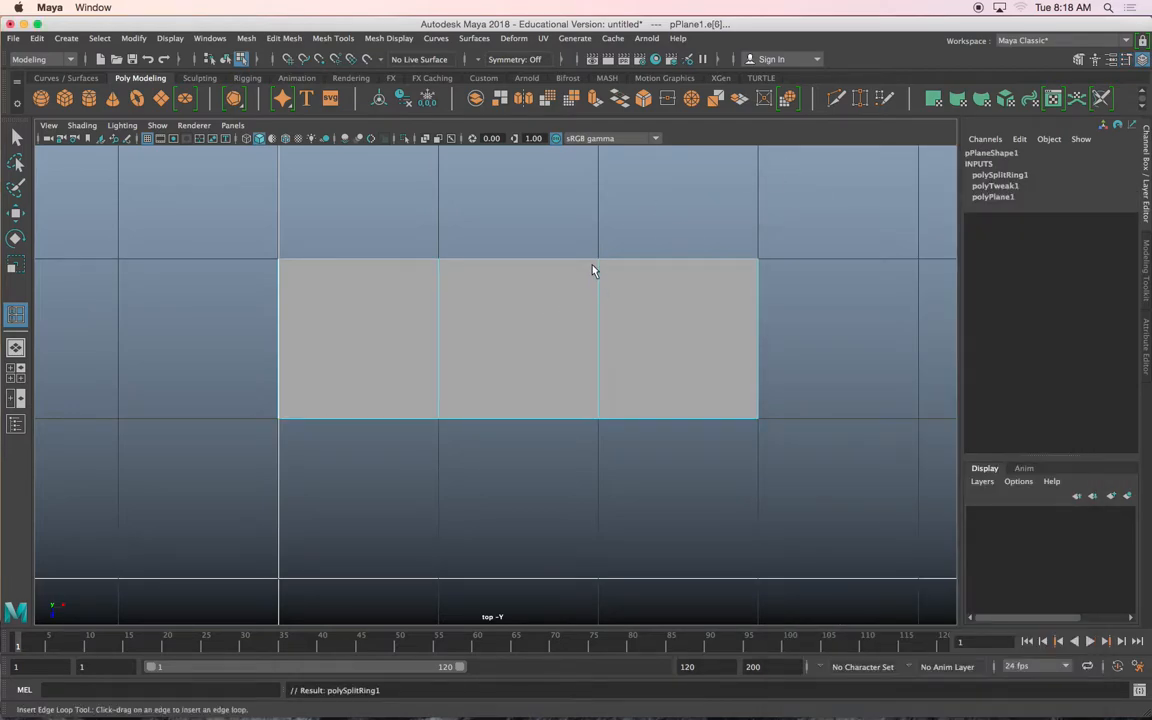
key("w")
right_click(502, 305)
right_click_drag(521, 293, 522, 293)
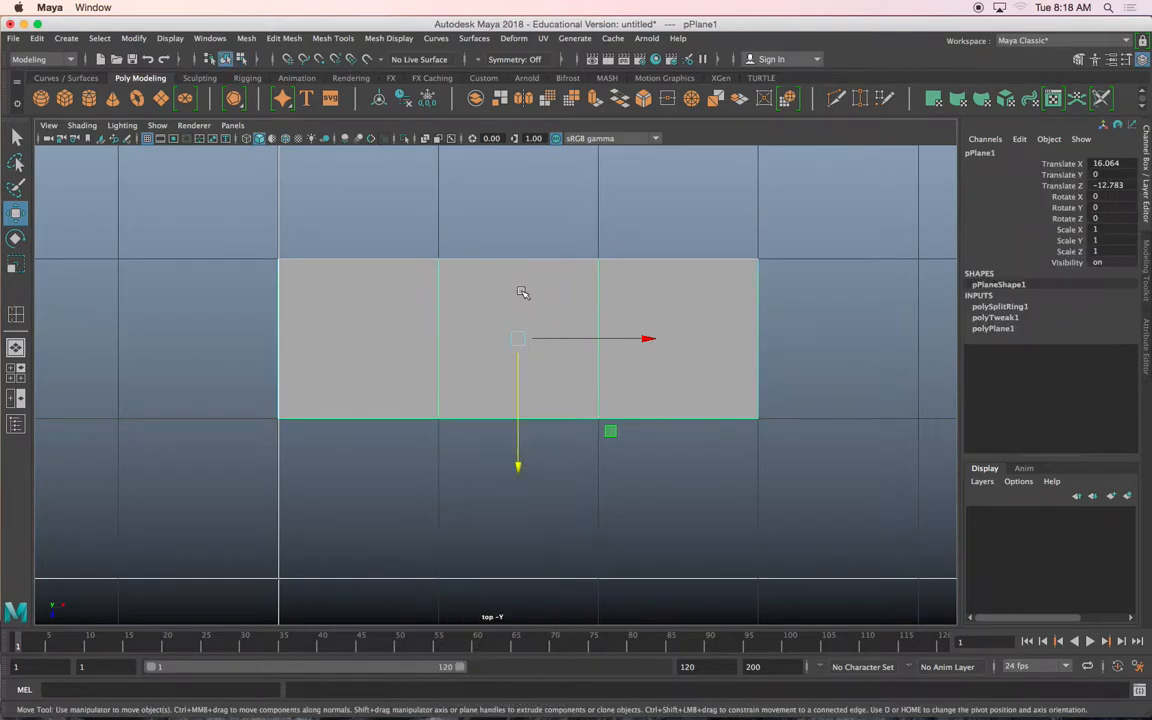
Select the four vertices of the plane's right-hand square and move them down about one grid cell.
scroll(518, 300, "up", 2)
left_click(453, 195)
middle_click_drag(488, 234, 440, 249, "alt")
right_click_drag(499, 309, 435, 306)
left_click_drag(643, 236, 833, 471)
scroll(795, 450, "down", 2)
middle_click_drag(666, 465, 647, 389, "alt")
left_click_drag(641, 399, 609, 540)
middle_click_drag(609, 540, 577, 390, "alt")
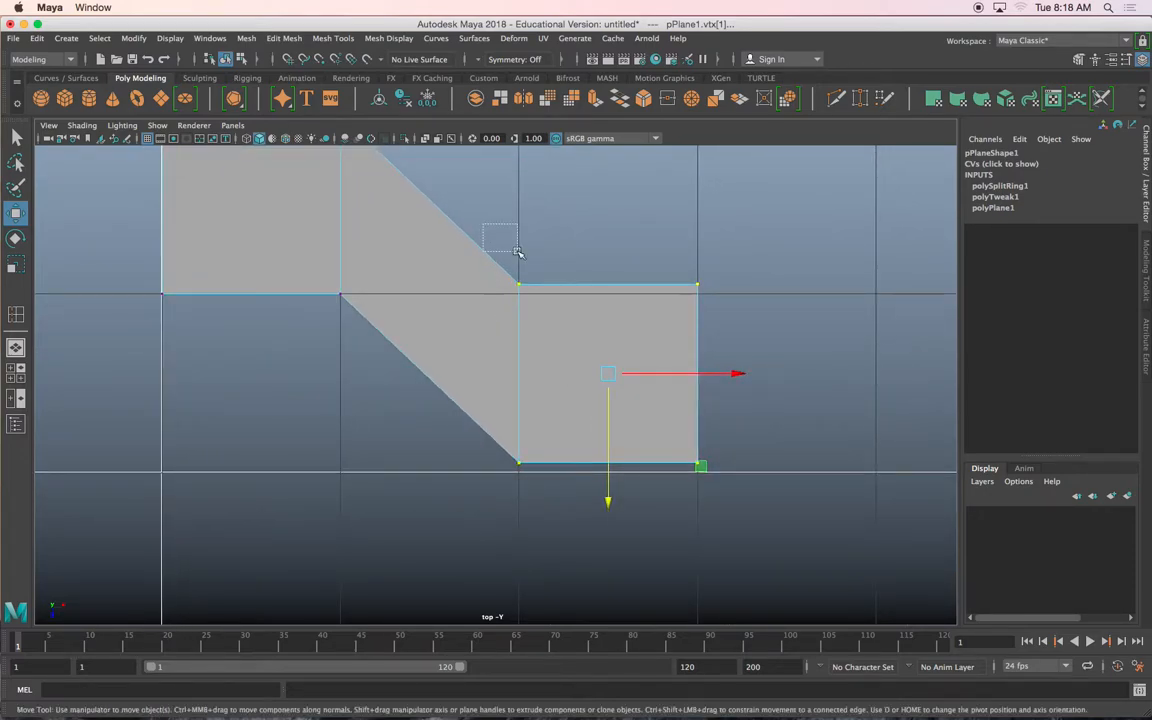
Snap the lowered square's upper vertices to the Z -10 grid line and its lower vertices to Z 0, ending in object mode.
left_click_drag(754, 333, 505, 256)
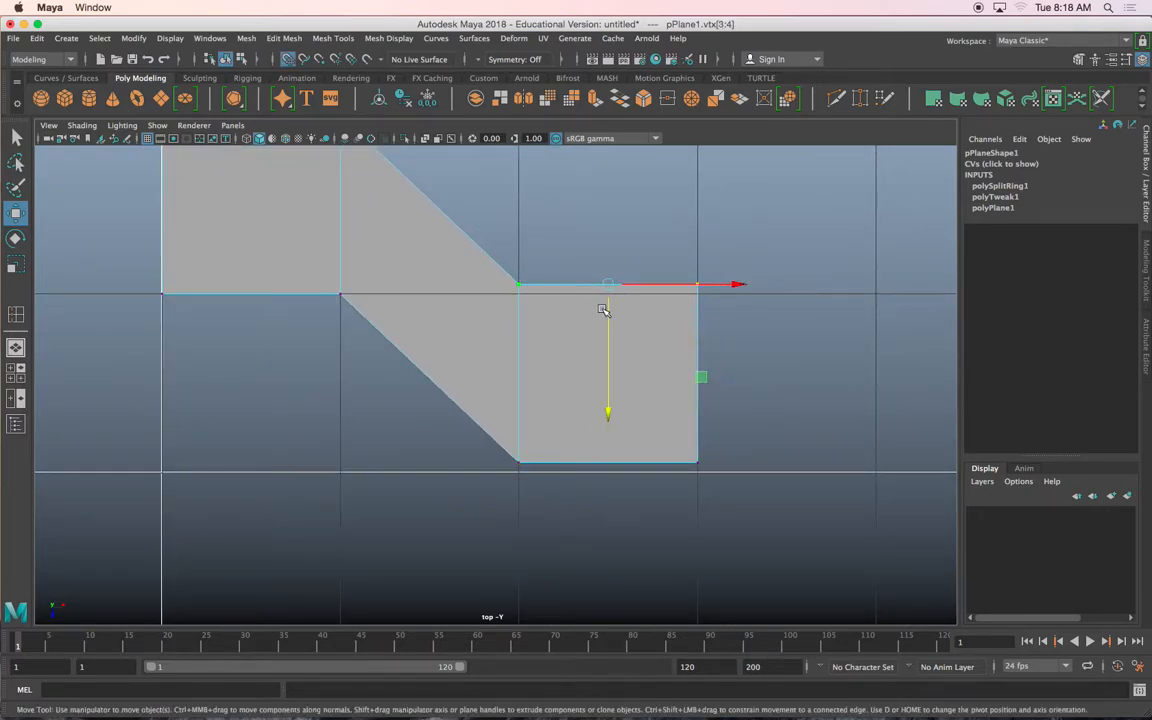
left_click_drag(602, 310, 606, 321)
left_click_drag(498, 405, 759, 558)
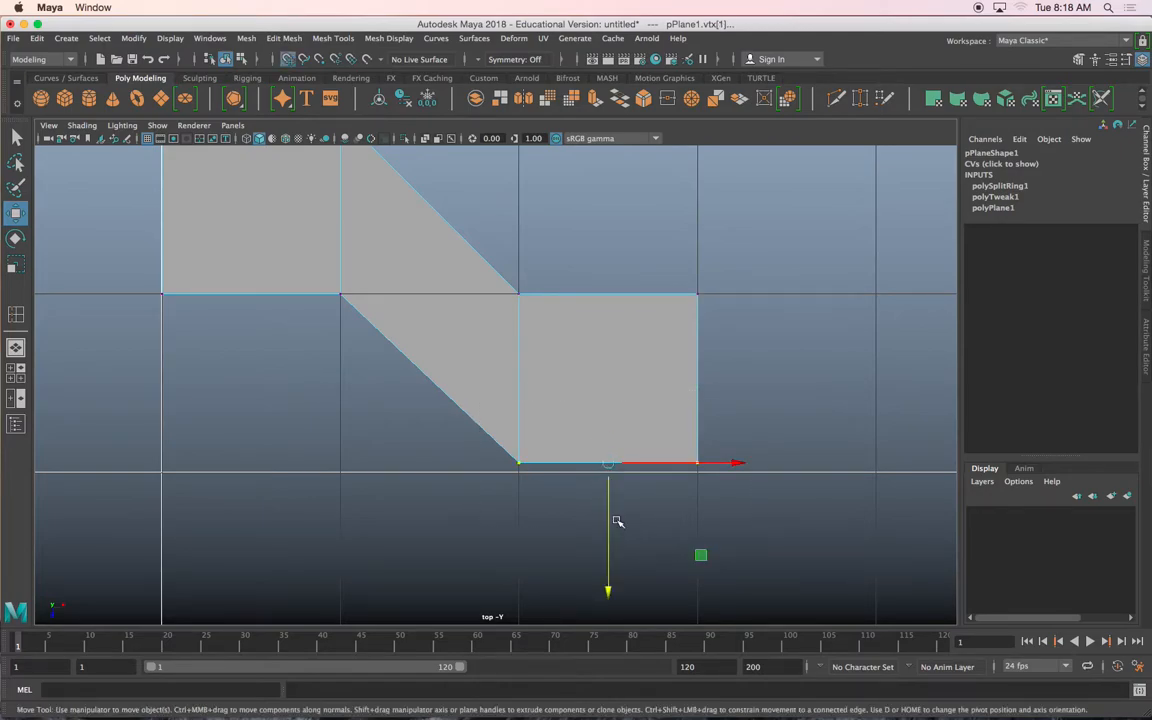
left_click_drag(608, 515, 608, 525)
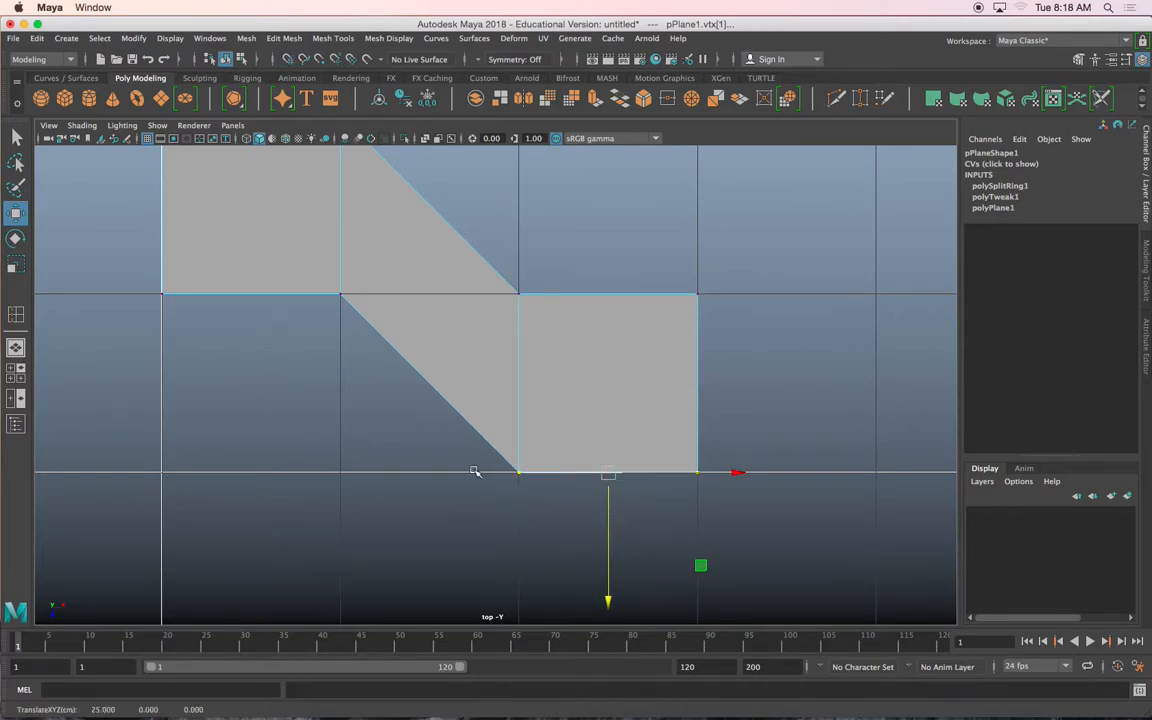
middle_click_drag(478, 476, 514, 546, "alt")
middle_click_drag(484, 418, 482, 380, "alt")
right_click_drag(453, 349, 595, 380)
right_click_drag(453, 311, 519, 291)
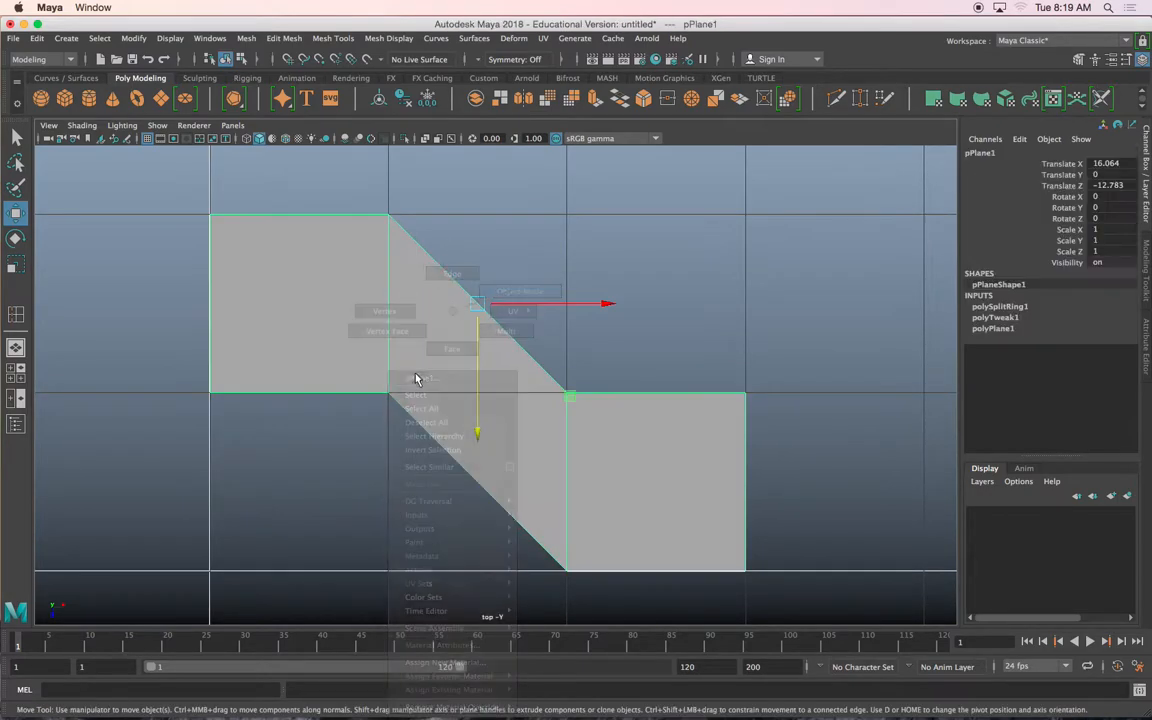
Select all three faces of the Z-shaped plane and extrude them with an offset of 0.6.
scroll(416, 376, "down", 2)
scroll(365, 316, "up", 2)
middle_click_drag(365, 316, 432, 275, "alt")
scroll(462, 326, "up", 2)
right_click(428, 275)
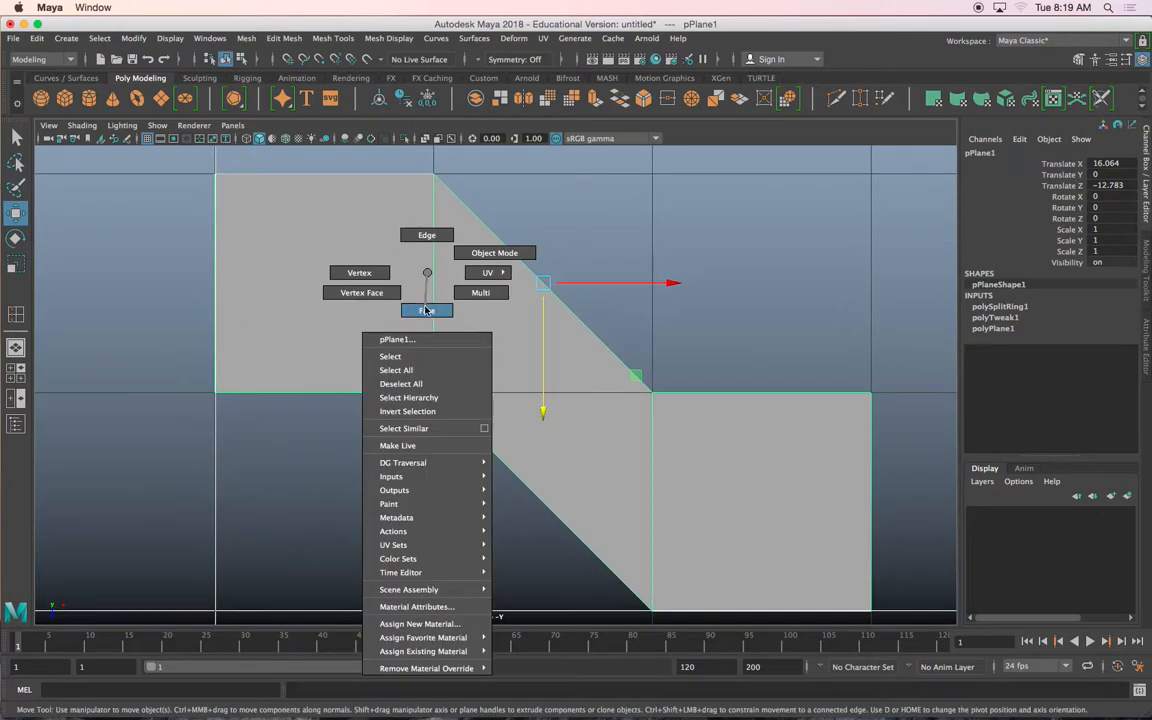
right_click_drag(426, 311, 426, 310)
left_click(633, 411)
left_click(685, 458, "shift")
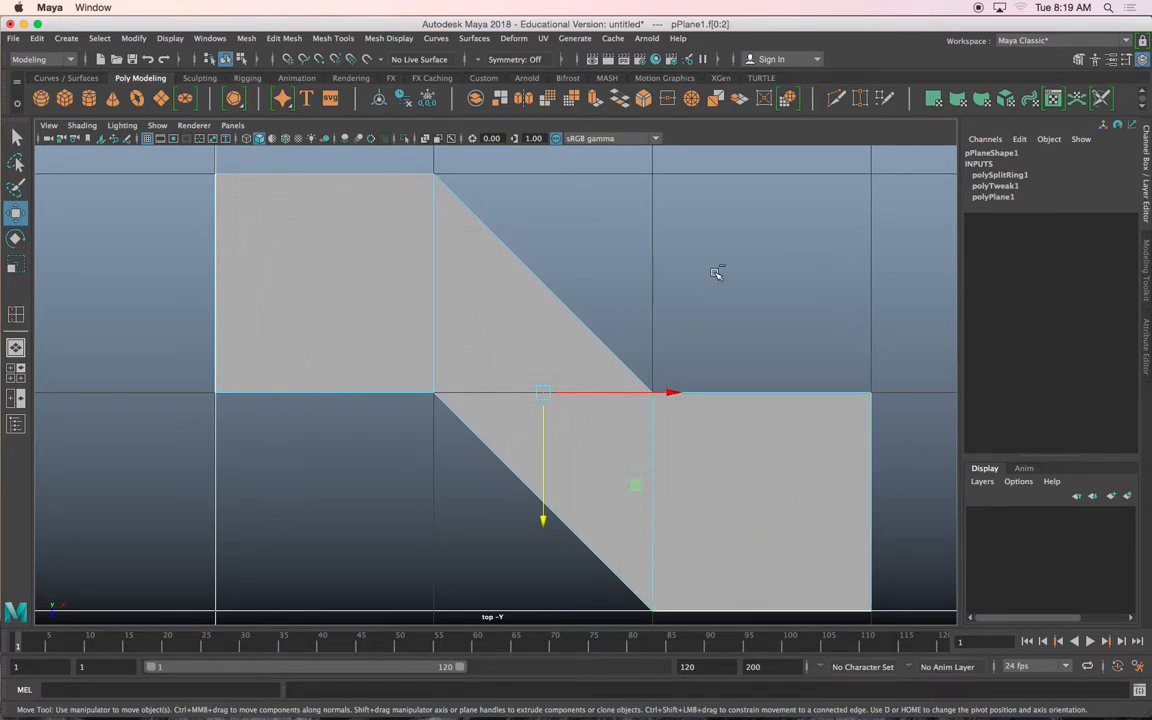
key("ctrl+e")
left_click_drag(804, 234, 817, 234)
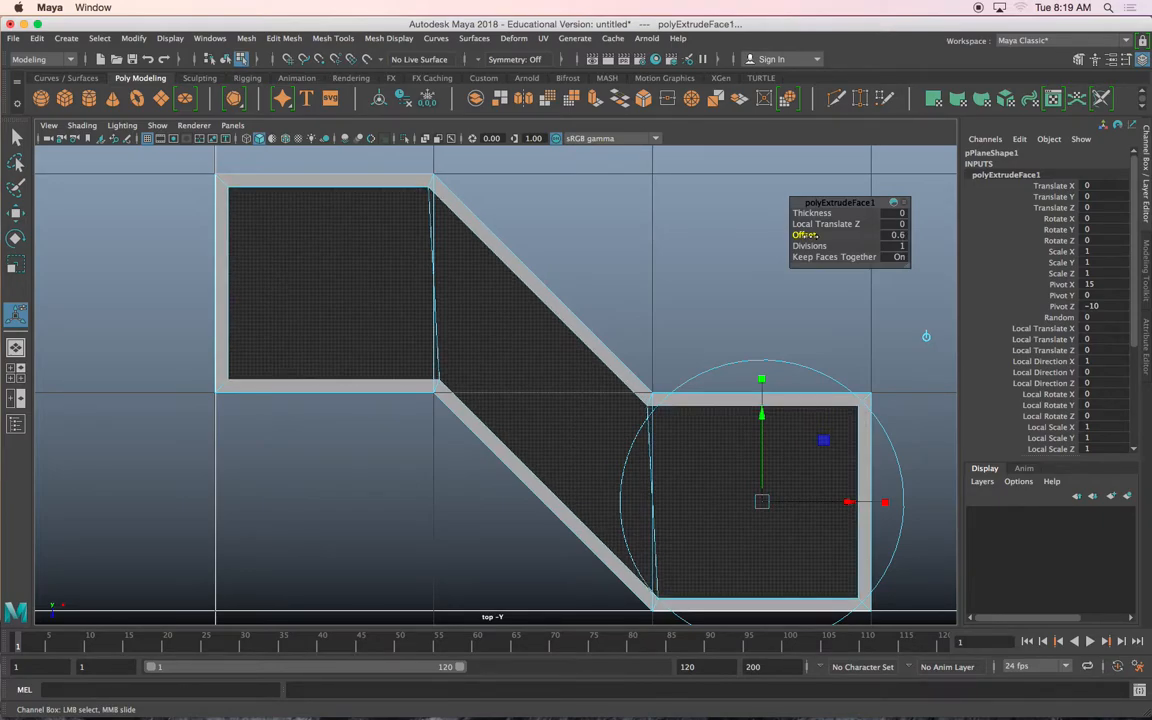
In the perspective view, raise the inset faces by a Local Translate Z of 0.111 and extrude them again by 2.881.
key("space")
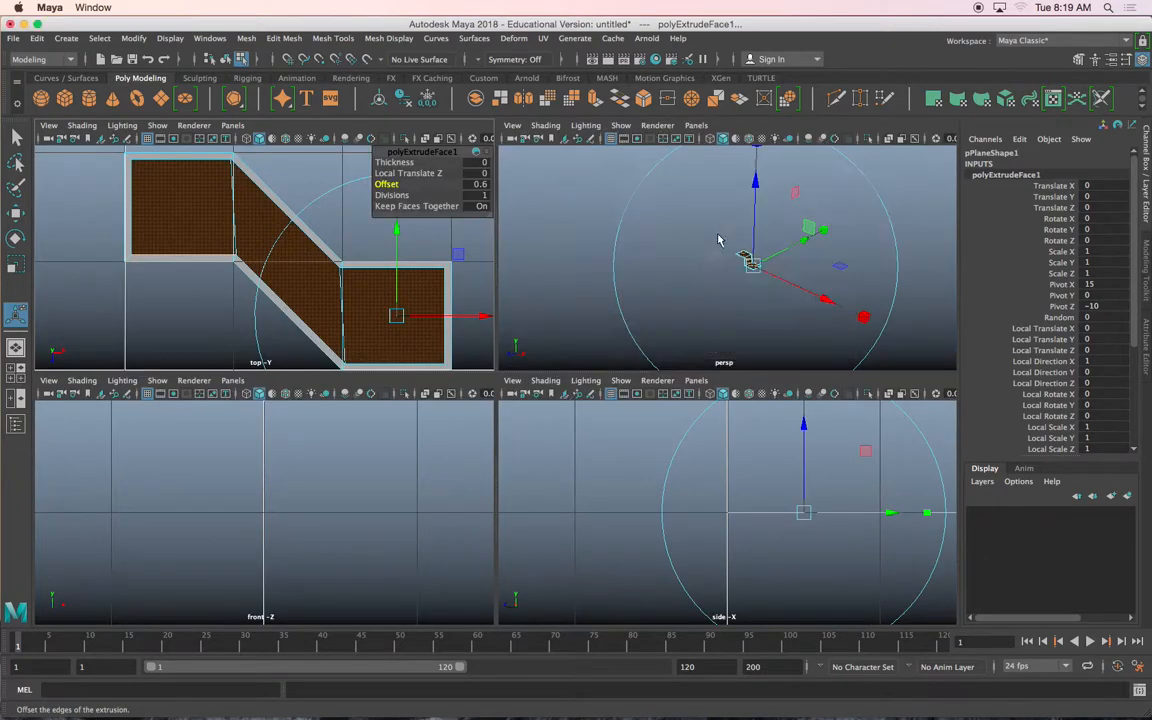
left_click_drag(527, 386, 736, 308, "alt")
key("super+z")
scroll(655, 295, "up", 2)
mouse_move(638, 308)
left_mouse_down("alt")
mouse_move(635, 249)
mouse_move(635, 298)
mouse_move(789, 323)
left_mouse_up("alt")
mouse_move(589, 274)
left_mouse_down("alt")
mouse_move(591, 250)
mouse_move(586, 260)
left_mouse_up("alt")
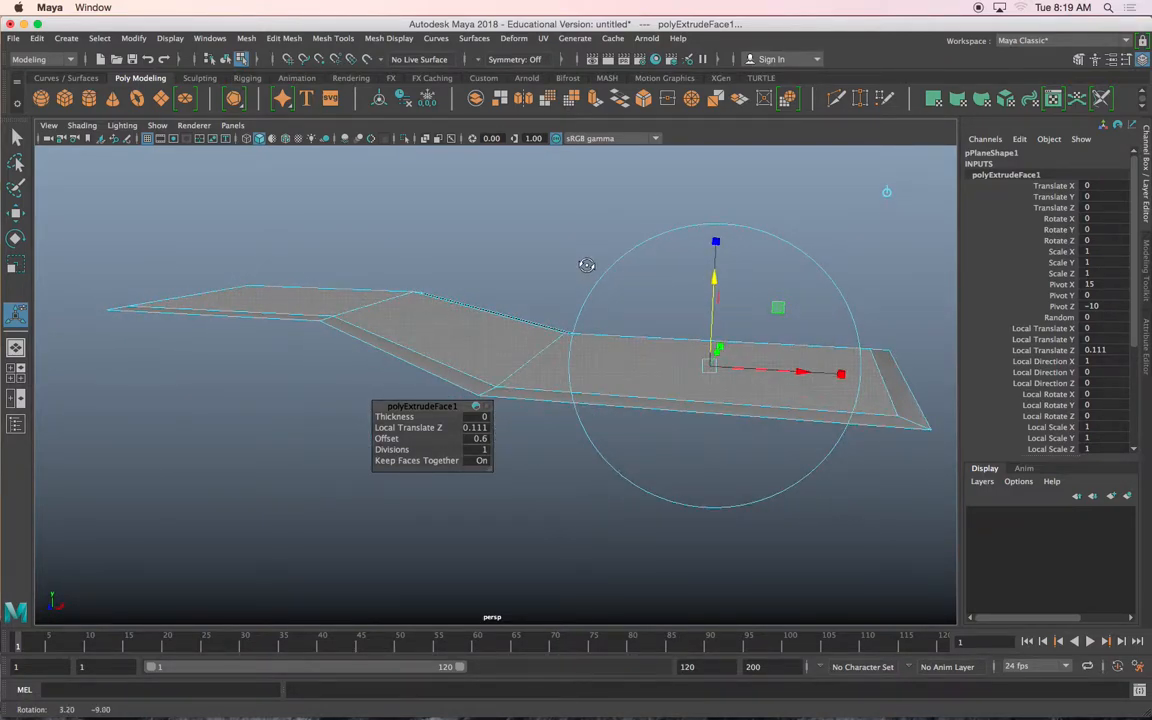
key("ctrl+e")
left_click_drag(705, 277, 565, 300)
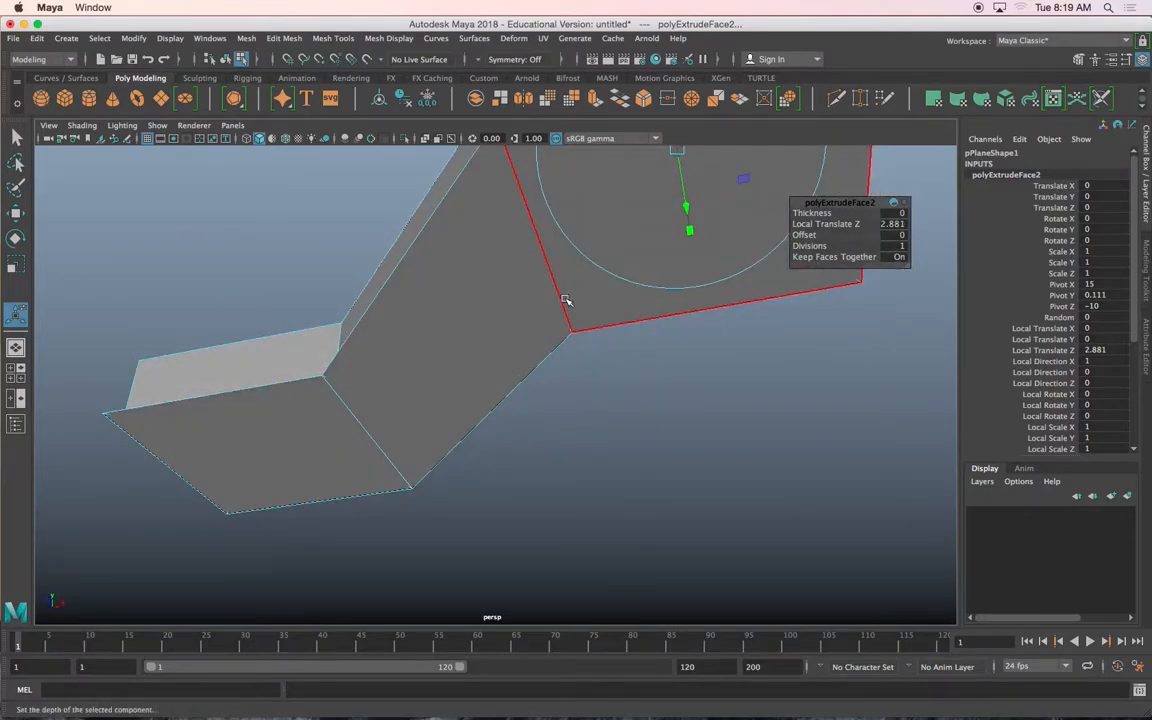
Delete the three faces closing the underside of the extruded Z shape.
left_click(565, 300)
left_click(448, 280, "shift")
key("super+z")
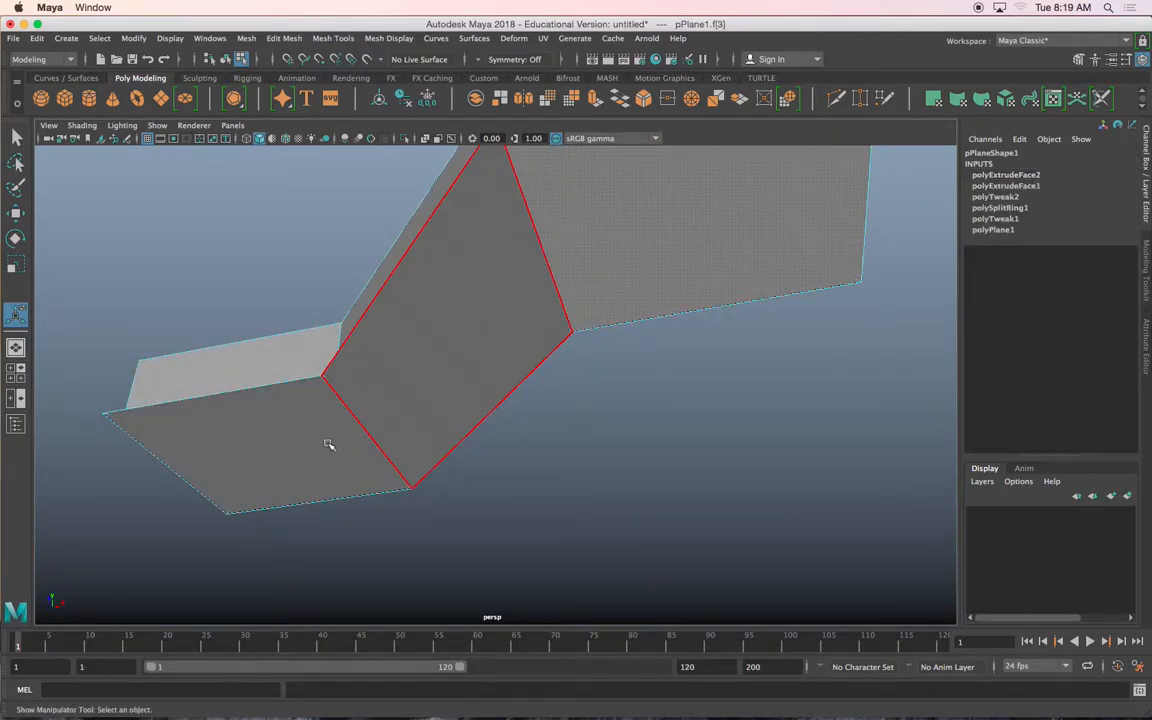
left_click(429, 363)
key("Delete")
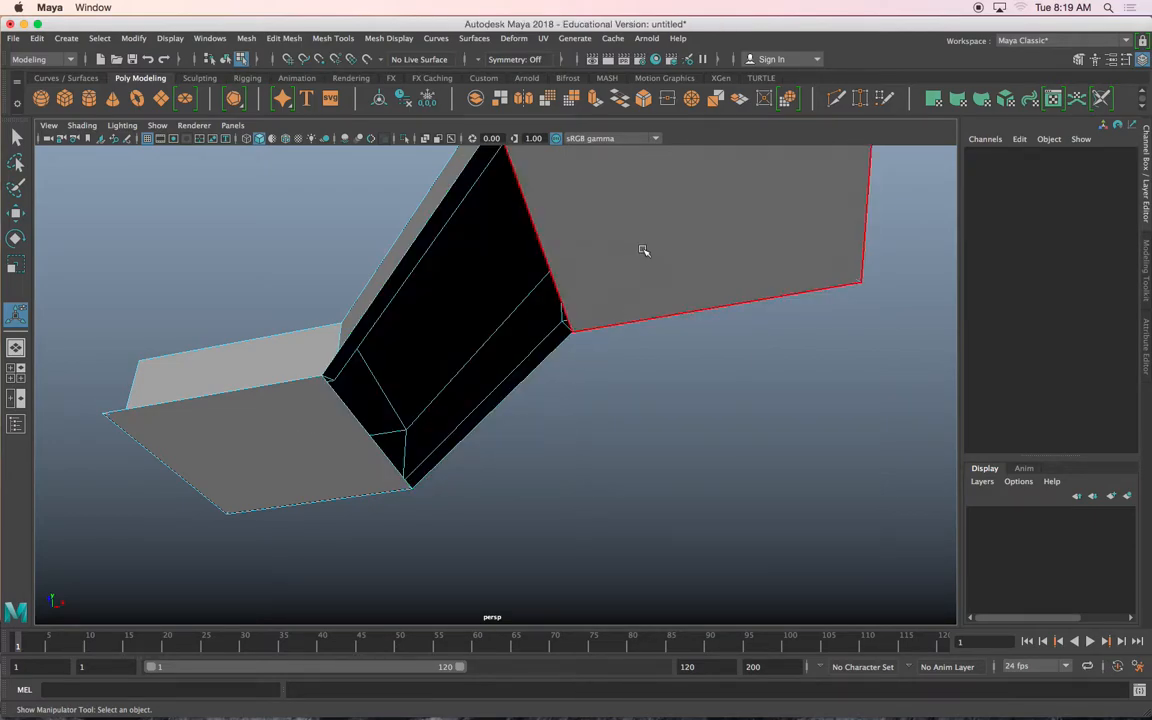
left_click(643, 252)
key("Delete")
left_click(305, 437)
key("Delete")
Preview the shape in smooth mesh display in object mode, inspect it, and return to the unsmoothed display.
left_click_drag(350, 411, 524, 471, "alt")
right_click_drag(432, 313, 470, 300)
key("3")
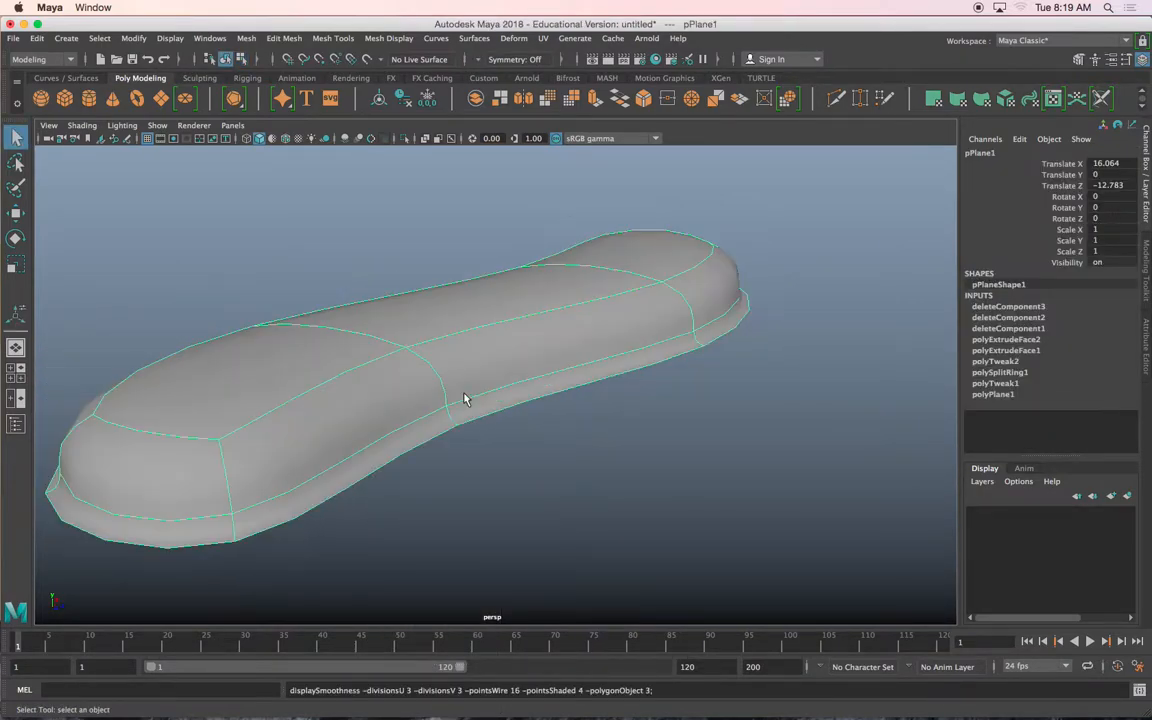
left_click_drag(447, 419, 362, 380, "alt")
key("1")
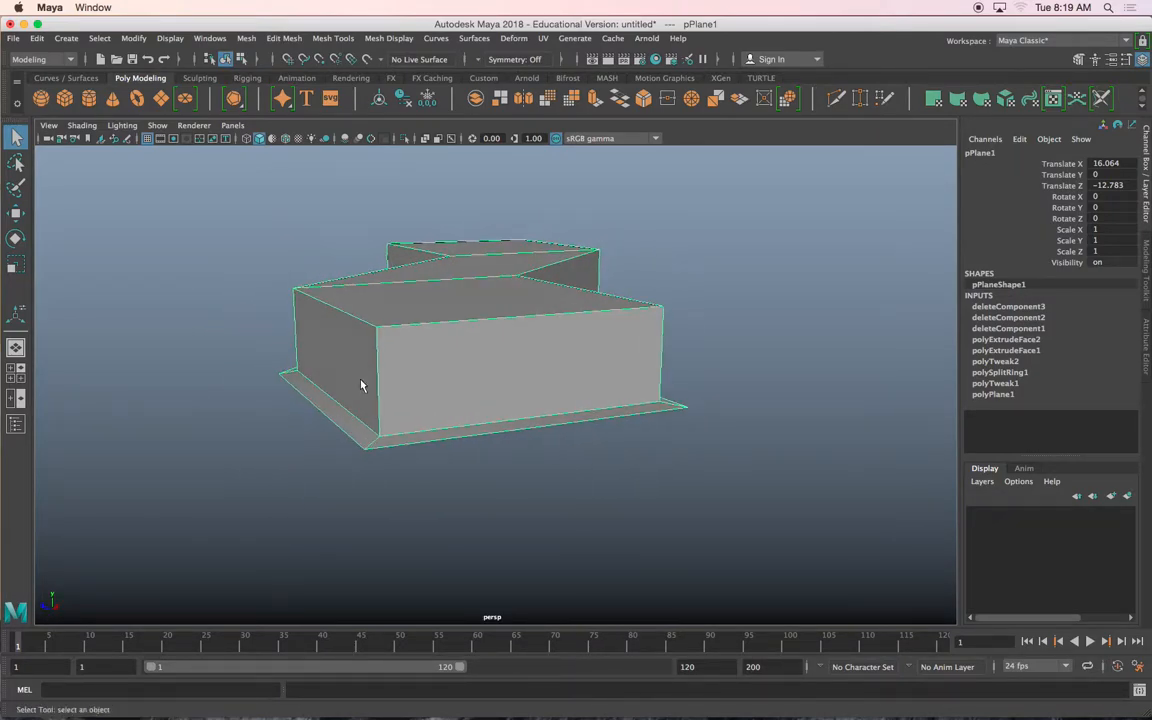
Return to object mode and set the Insert Edge Loop tool to keep a relative distance from edge.
right_click(384, 311)
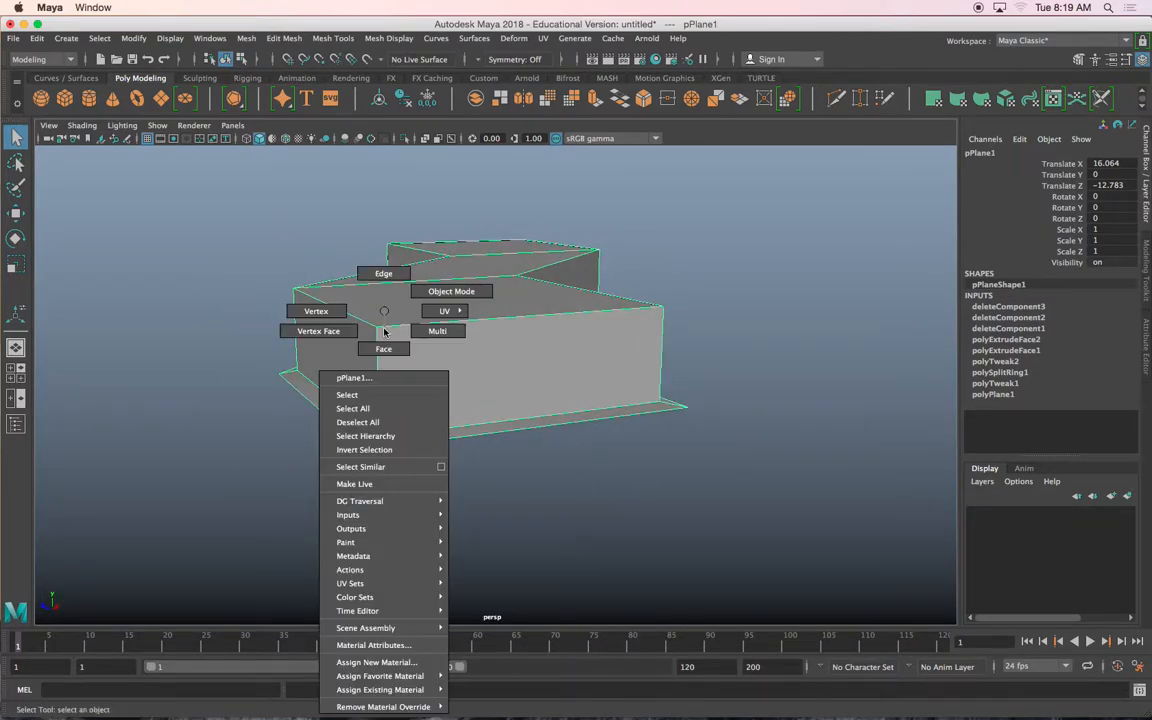
left_click(437, 294)
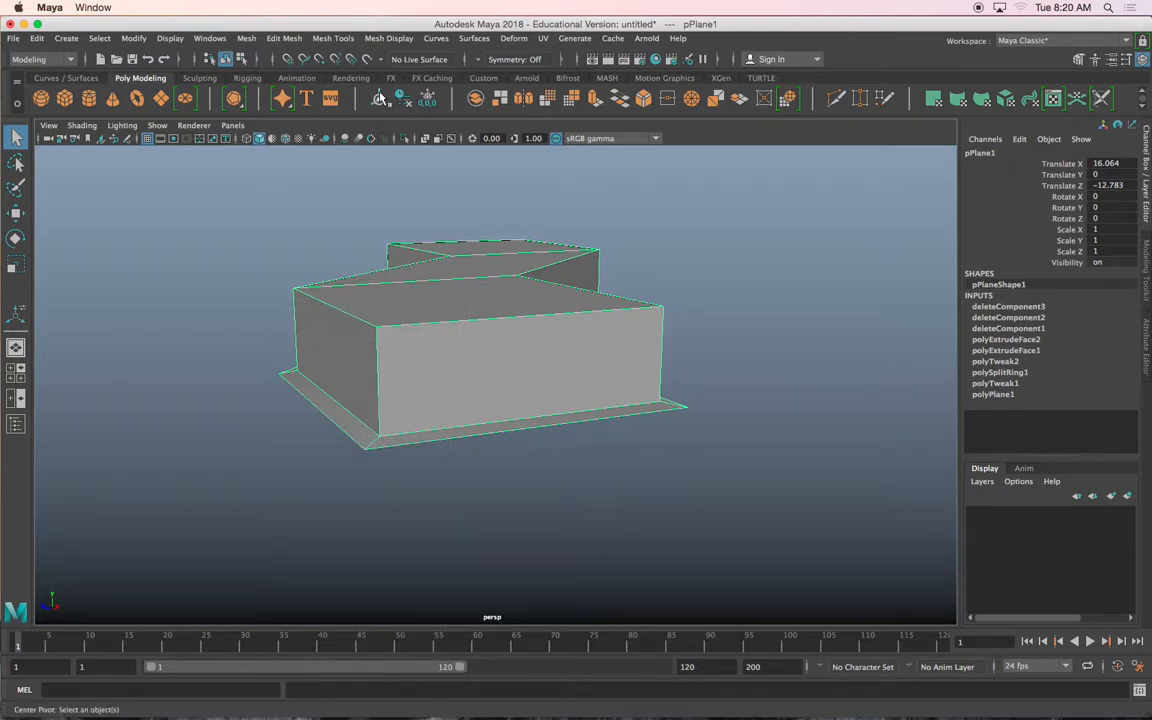
left_click(330, 38)
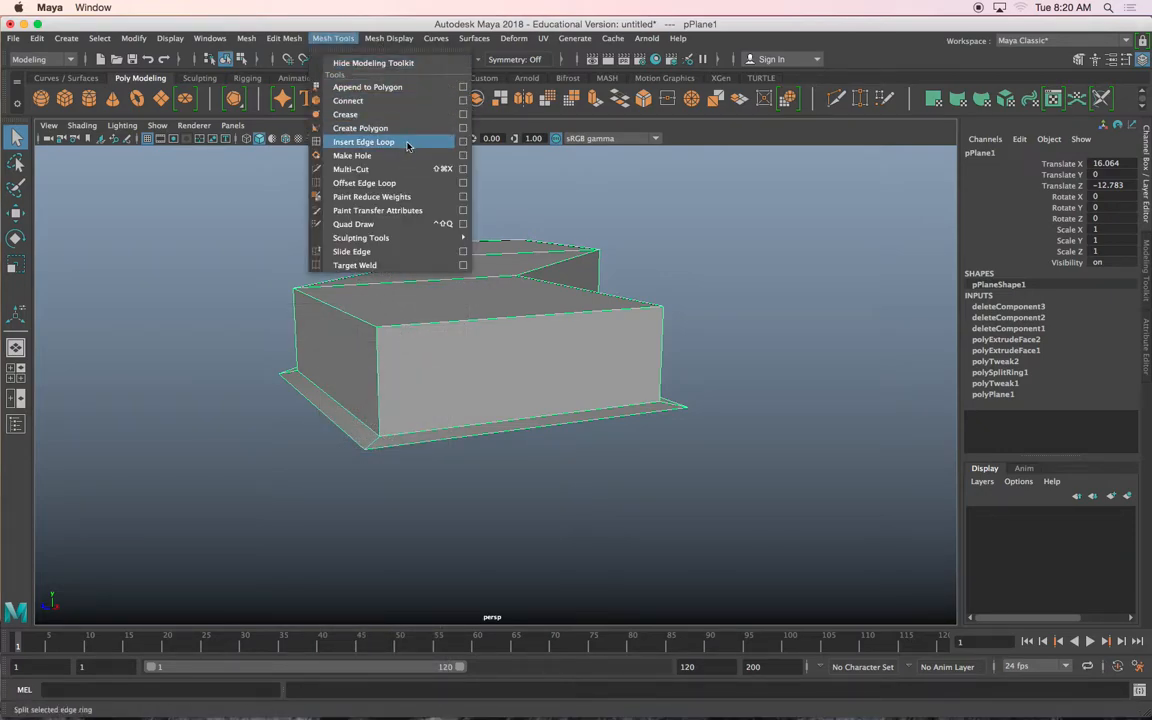
left_click(463, 142)
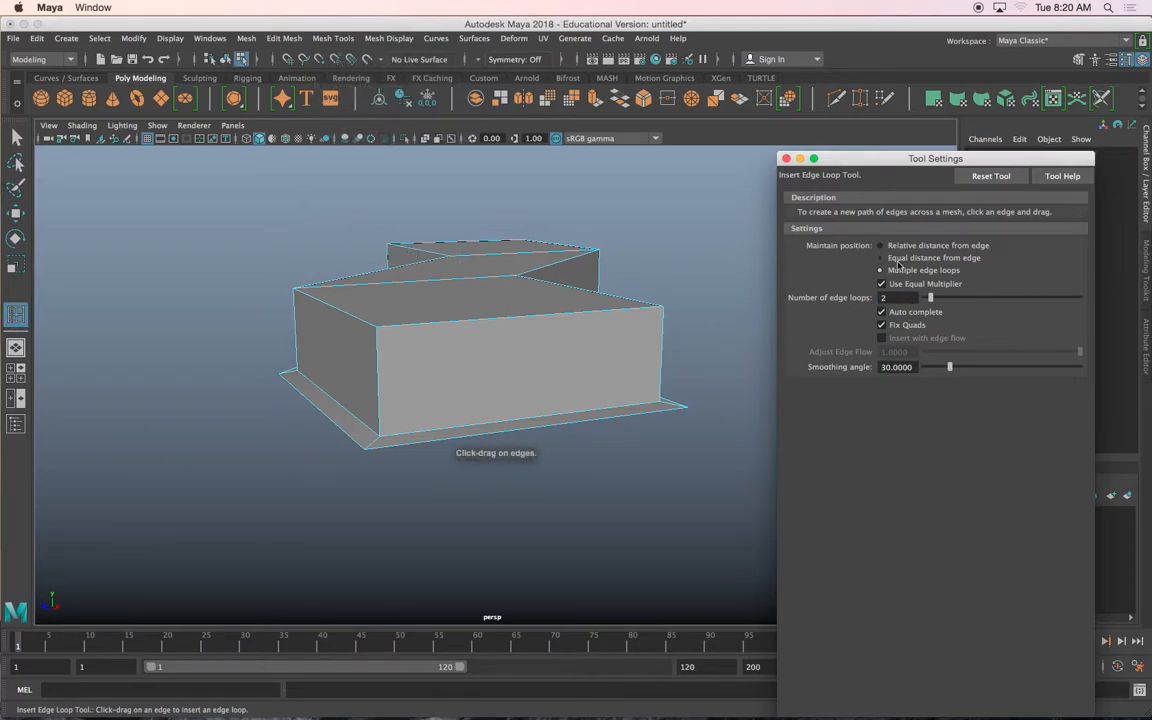
left_click(884, 246)
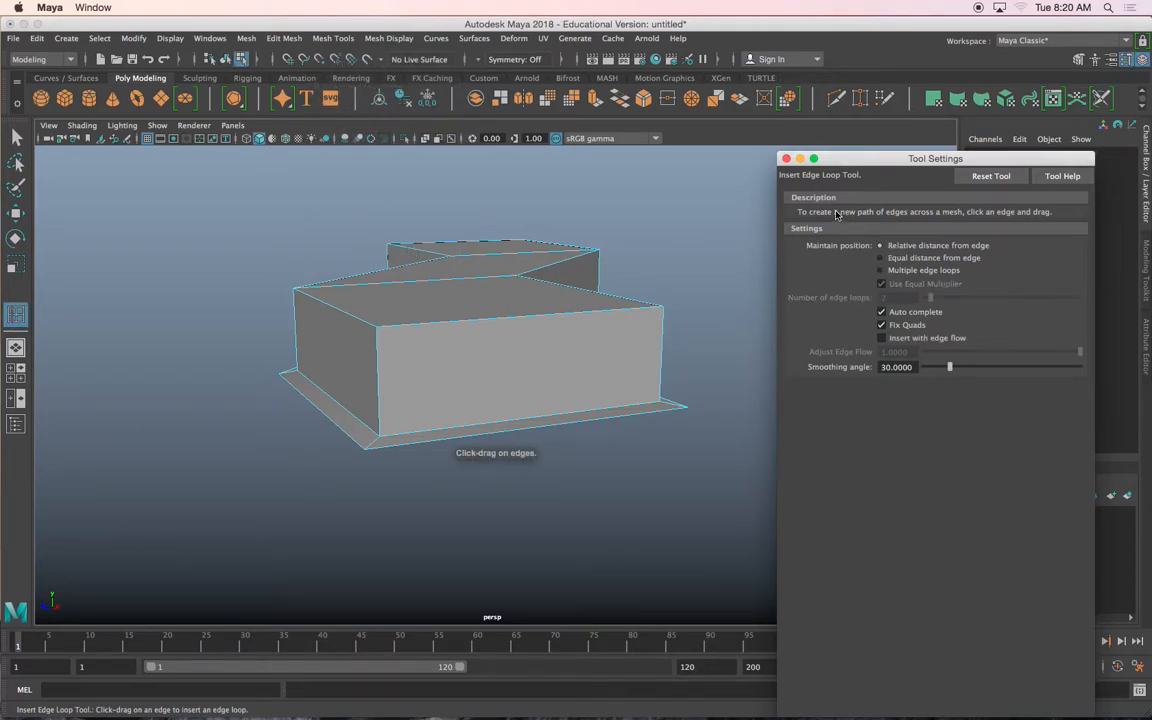
left_click(787, 159)
Insert an edge loop around the rim right beside the base of the walls, checking the shape in smooth preview.
scroll(650, 365, "up", 5)
middle_click_drag(450, 403, 558, 385, "alt")
scroll(478, 435, "up", 3)
middle_click_drag(474, 432, 489, 388, "alt")
scroll(467, 414, "up", 3)
mouse_move(368, 440)
left_mouse_down("alt")
mouse_move(373, 429)
mouse_move(352, 426)
left_mouse_up("alt")
middle_click_drag(352, 426, 497, 429, "alt")
scroll(499, 429, "up", 3)
scroll(434, 362, "up", 5)
middle_click_drag(434, 362, 458, 380, "alt")
key("3")
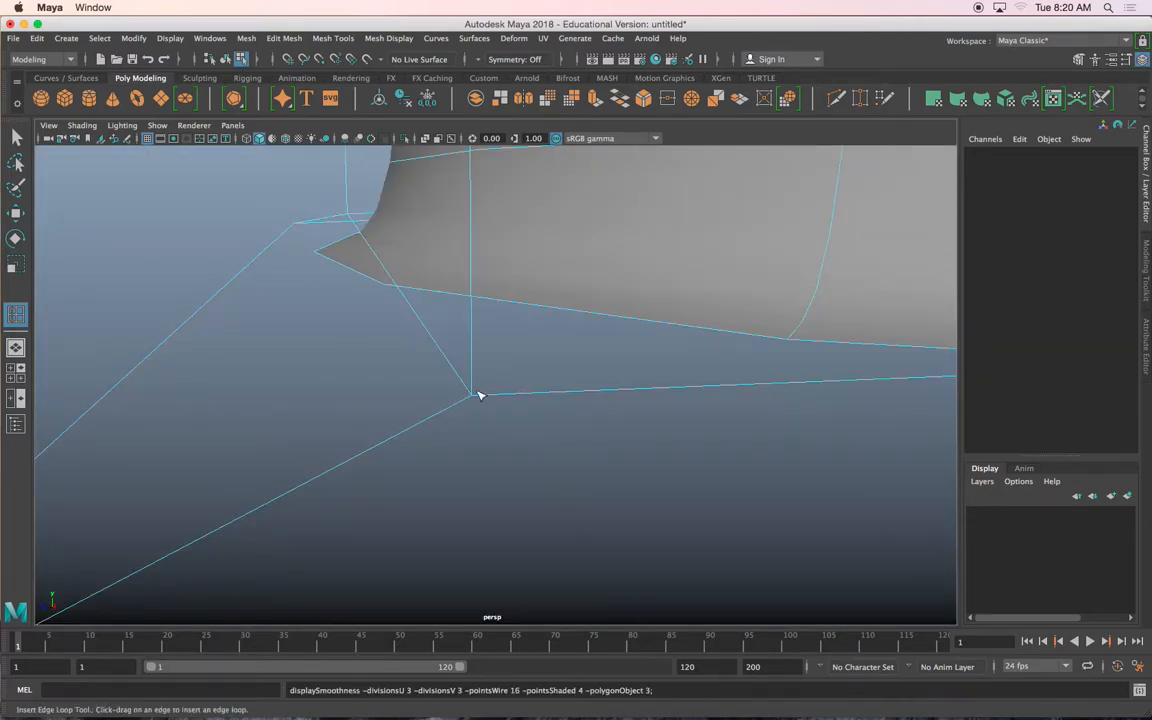
key("1")
left_click_drag(455, 405, 465, 412)
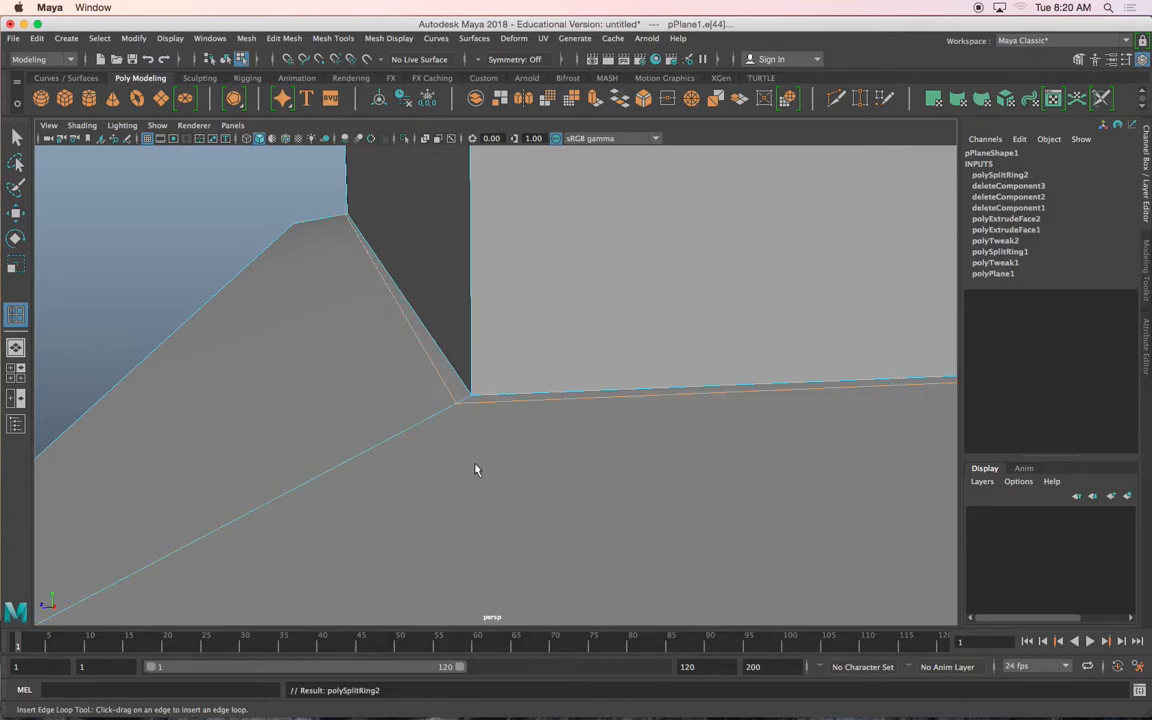
key("3")
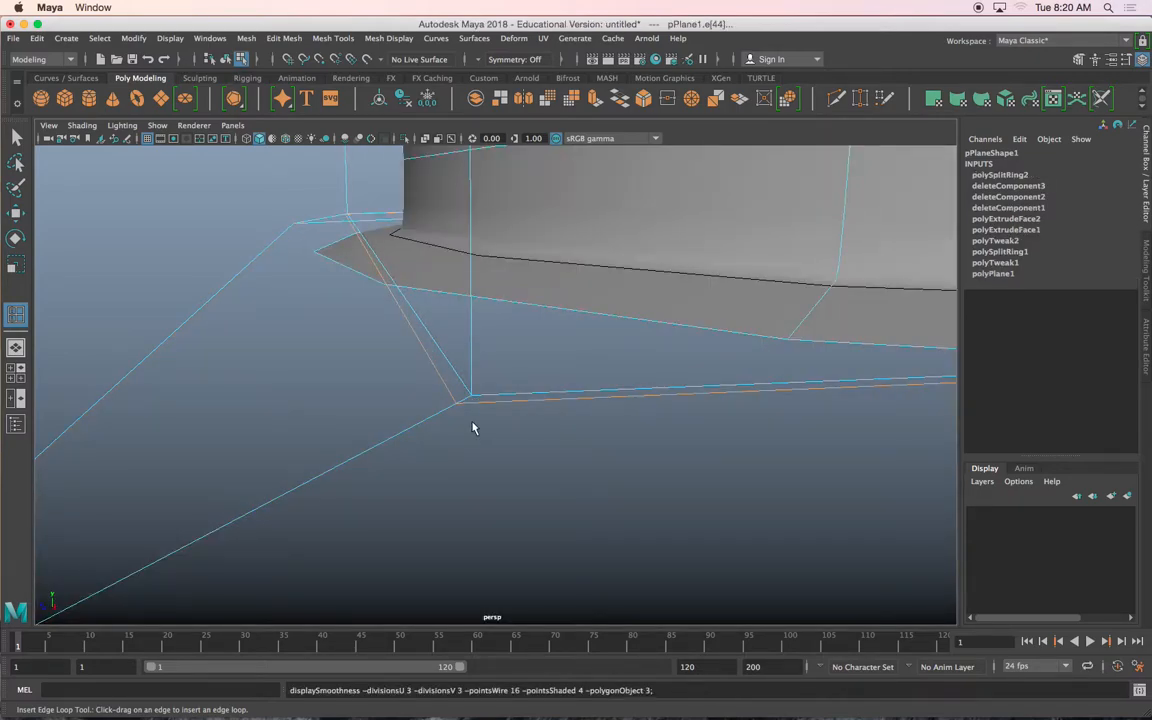
key("1")
Insert an edge loop around the rim near its outer border and check it in smooth preview.
left_click_drag(330, 477, 345, 465, "alt")
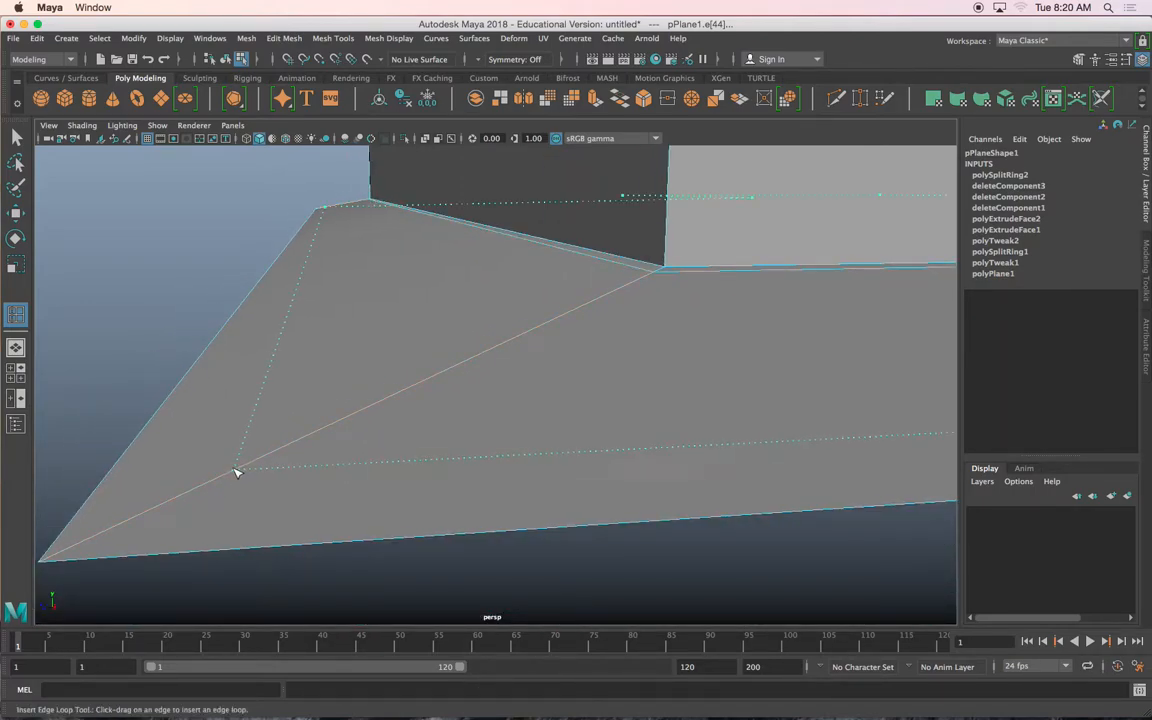
left_click(184, 488)
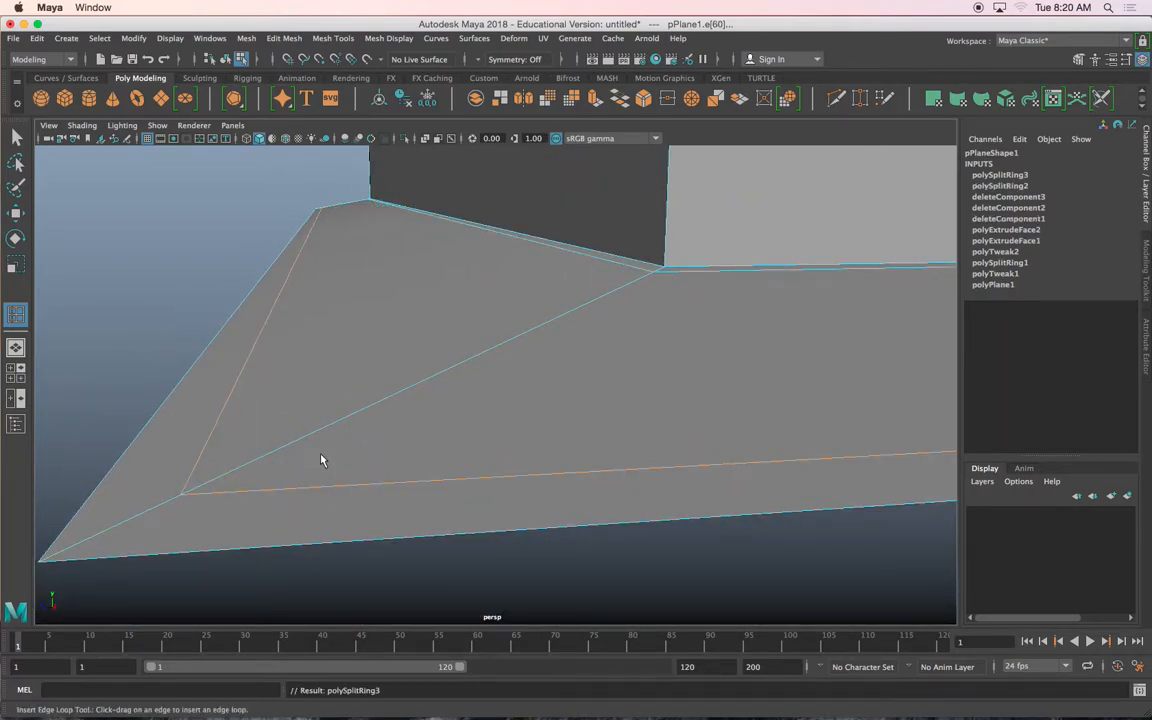
key("3")
key("1")
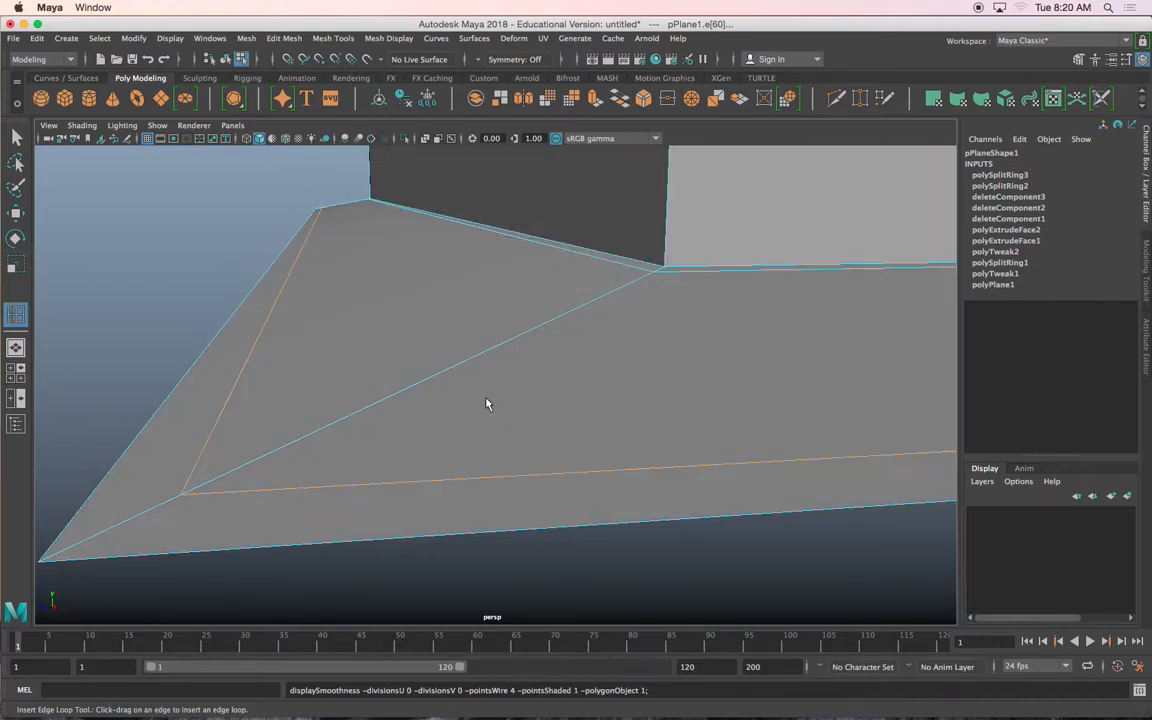
Insert edge loops around the walls just above the rim and just below the top edge, with a look at the smooth preview.
middle_click_drag(547, 386, 536, 411, "alt")
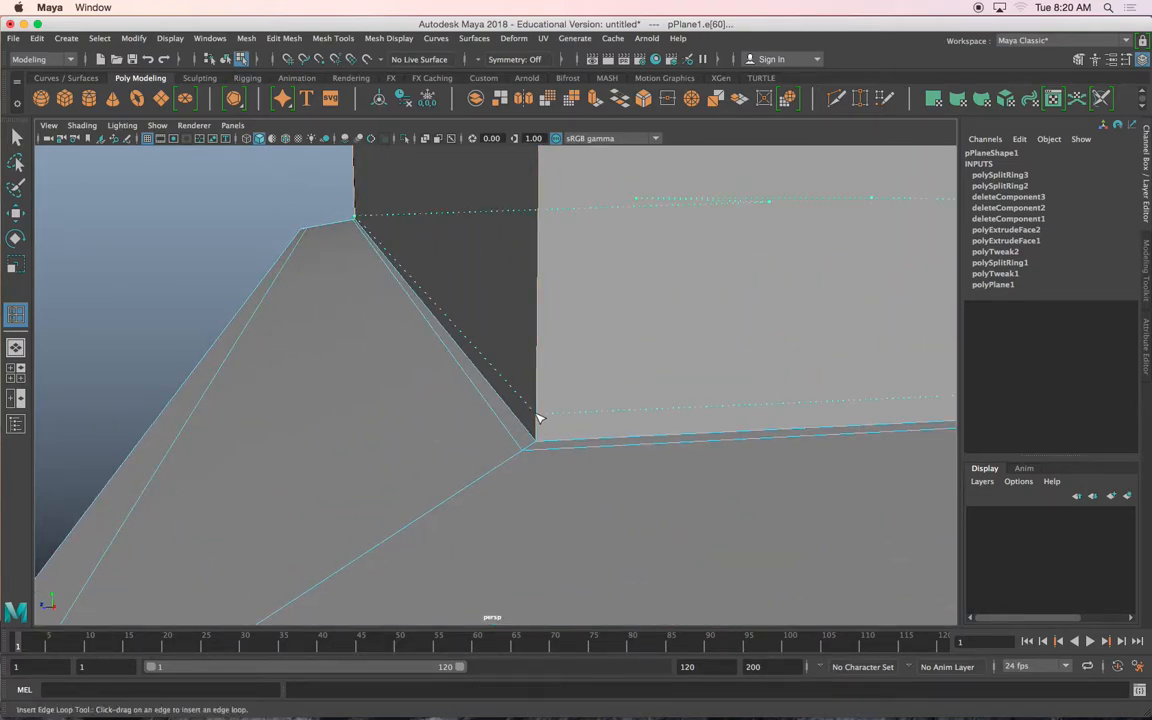
left_click(540, 417)
middle_click_drag(561, 278, 560, 430, "alt")
left_click_drag(676, 404, 671, 450)
scroll(674, 436, "down", 5)
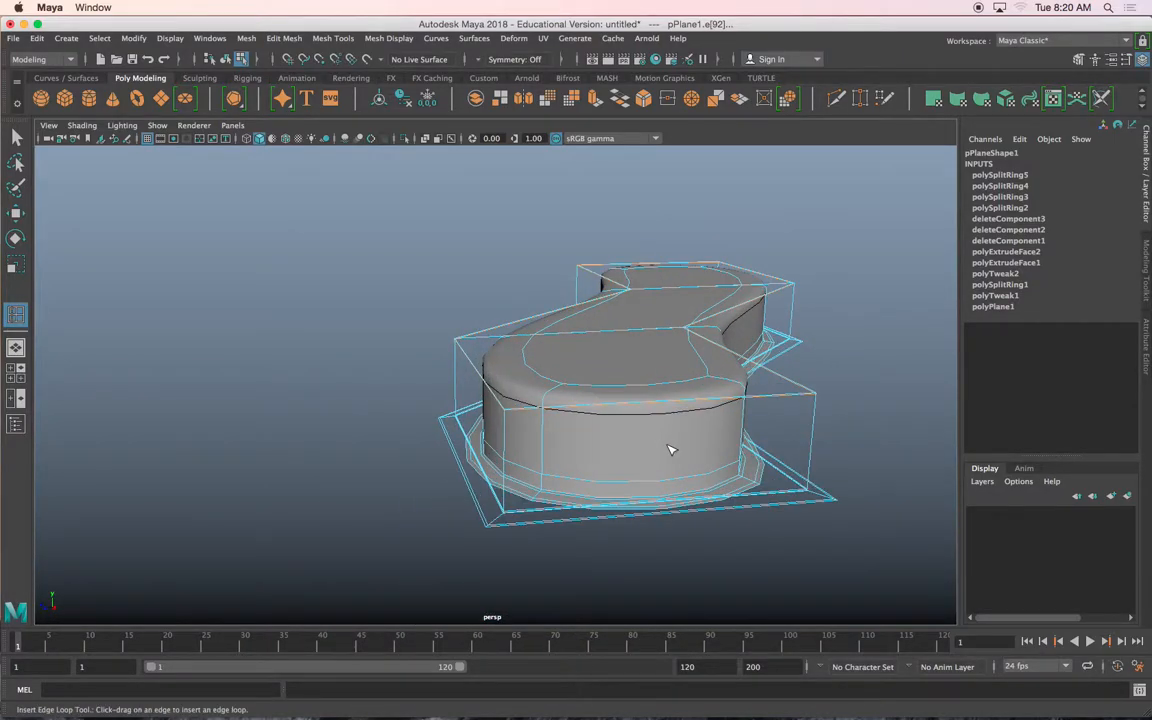
key("1")
Move the edge loop below the block's top edge slightly down the walls.
scroll(658, 430, "up", 6)
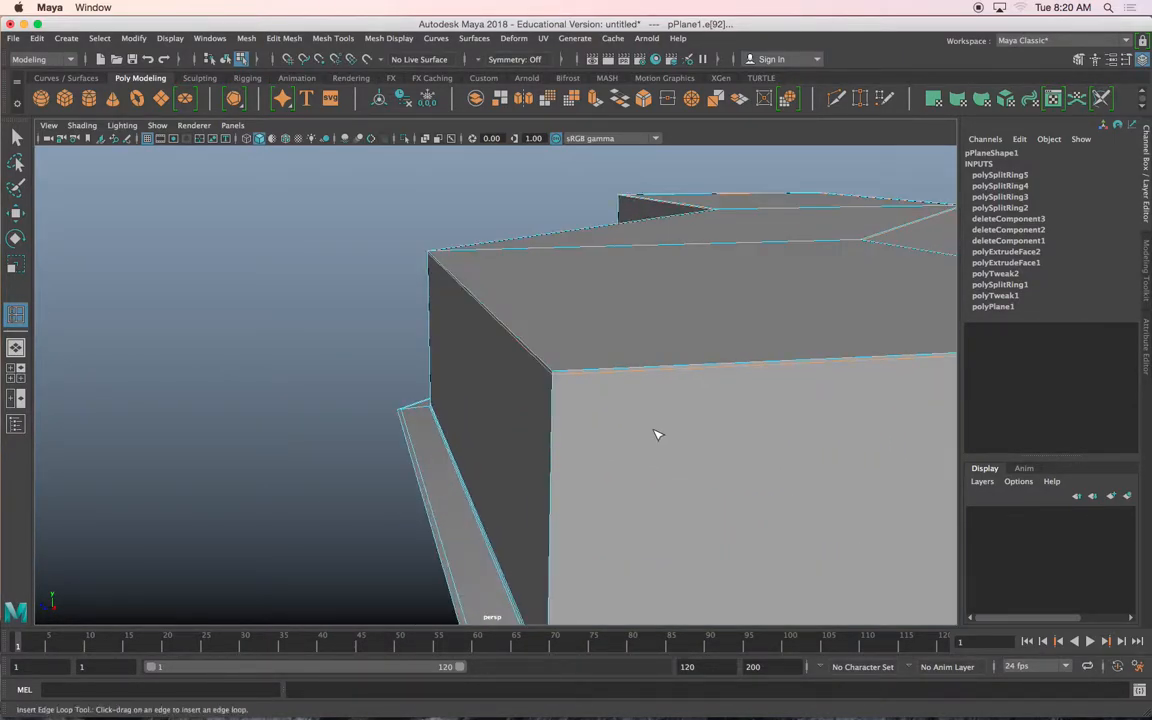
middle_click_drag(648, 429, 591, 418, "alt")
key("w")
left_click_drag(536, 340, 536, 368, "alt")
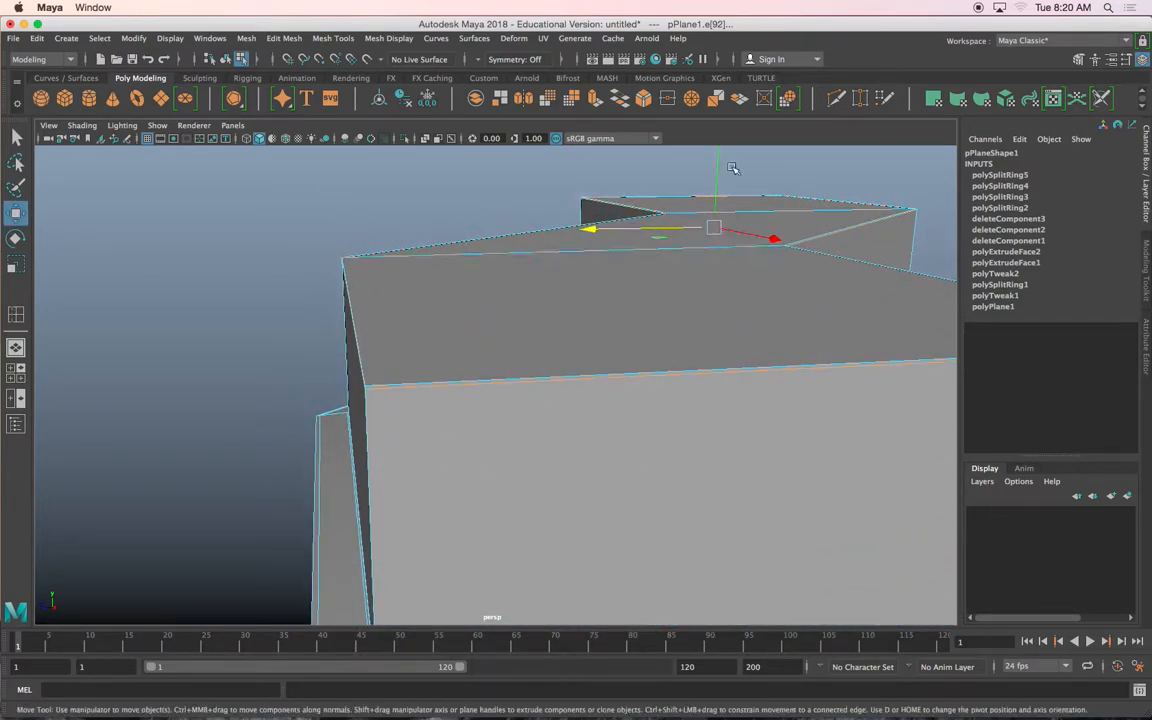
left_click_drag(719, 166, 718, 176)
left_click_drag(661, 270, 665, 266, "alt")
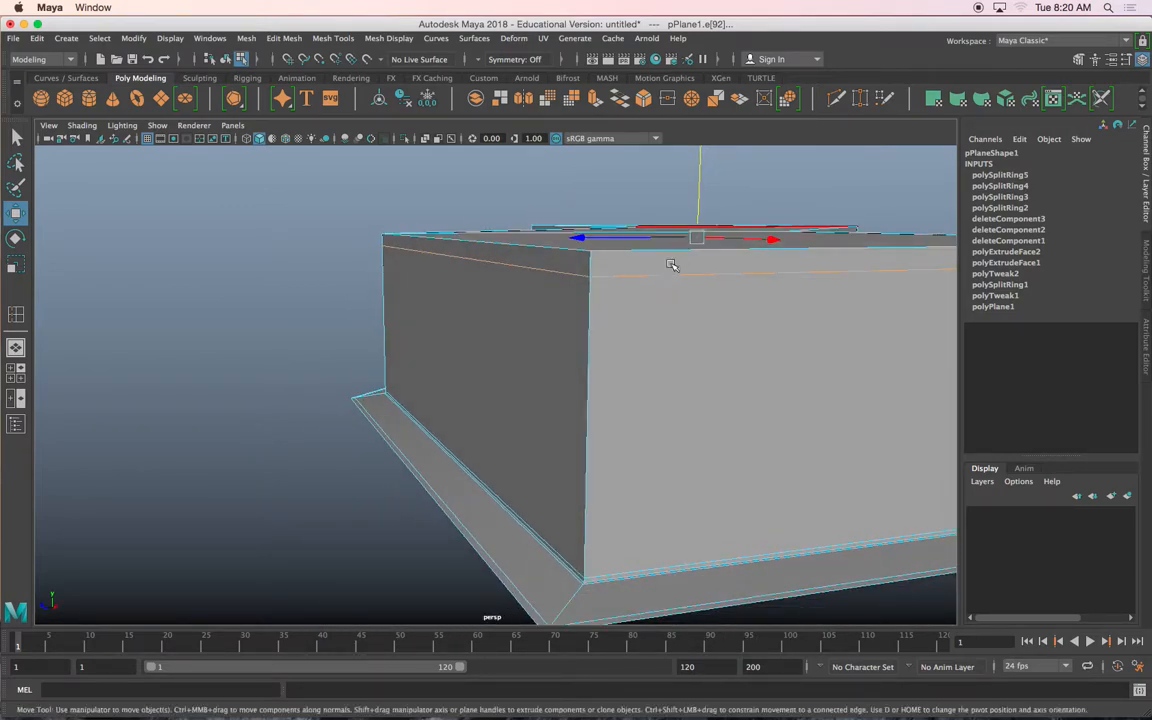
left_click_drag(600, 498, 575, 534, "alt")
Insert edge loops close to a corner at the block's end, one along the long side and one along the end face.
key("g")
left_click_drag(532, 369, 510, 383, "alt")
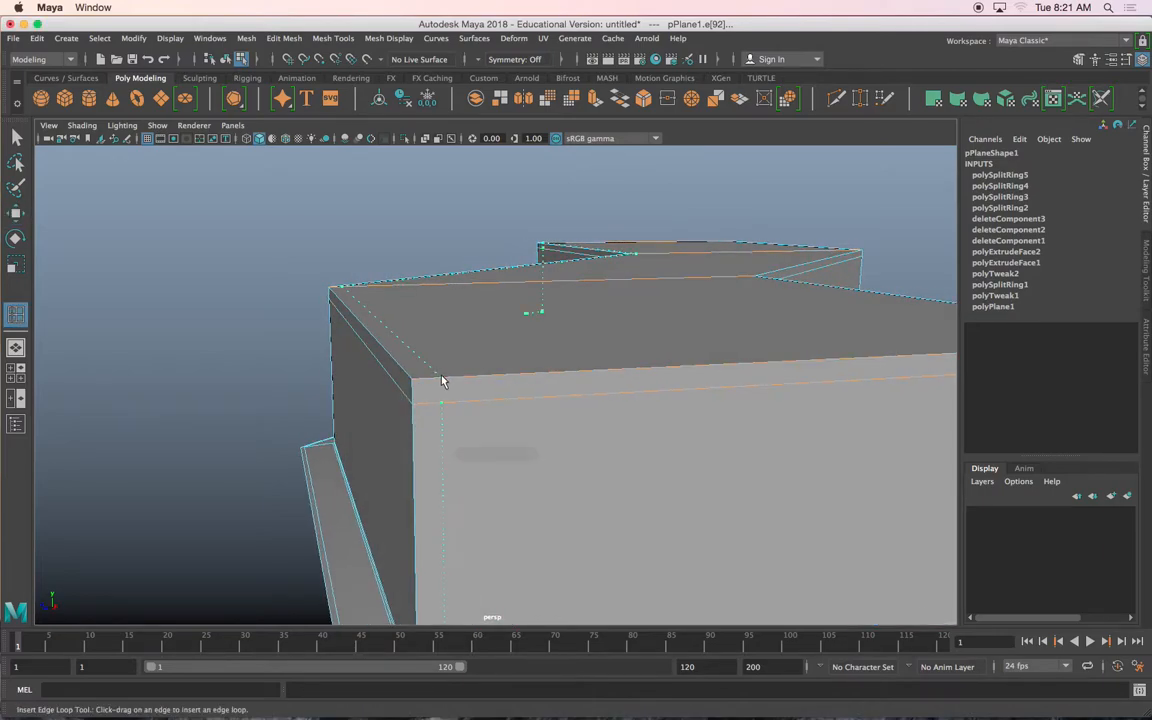
scroll(447, 376, "down", 2)
left_click_drag(445, 376, 537, 425)
middle_click_drag(537, 425, 398, 410, "alt")
scroll(506, 365, "up", 5)
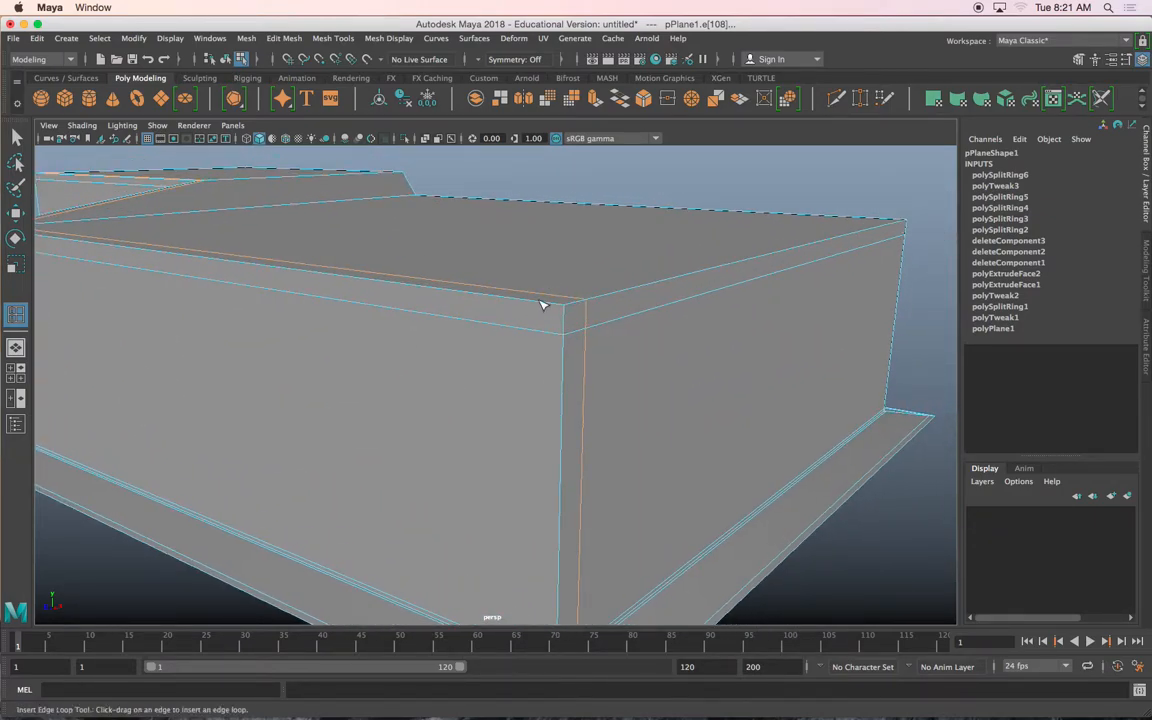
scroll(526, 303, "down", 5)
left_click_drag(446, 336, 524, 356, "alt")
scroll(524, 357, "up", 3)
middle_click_drag(516, 410, 506, 372, "alt")
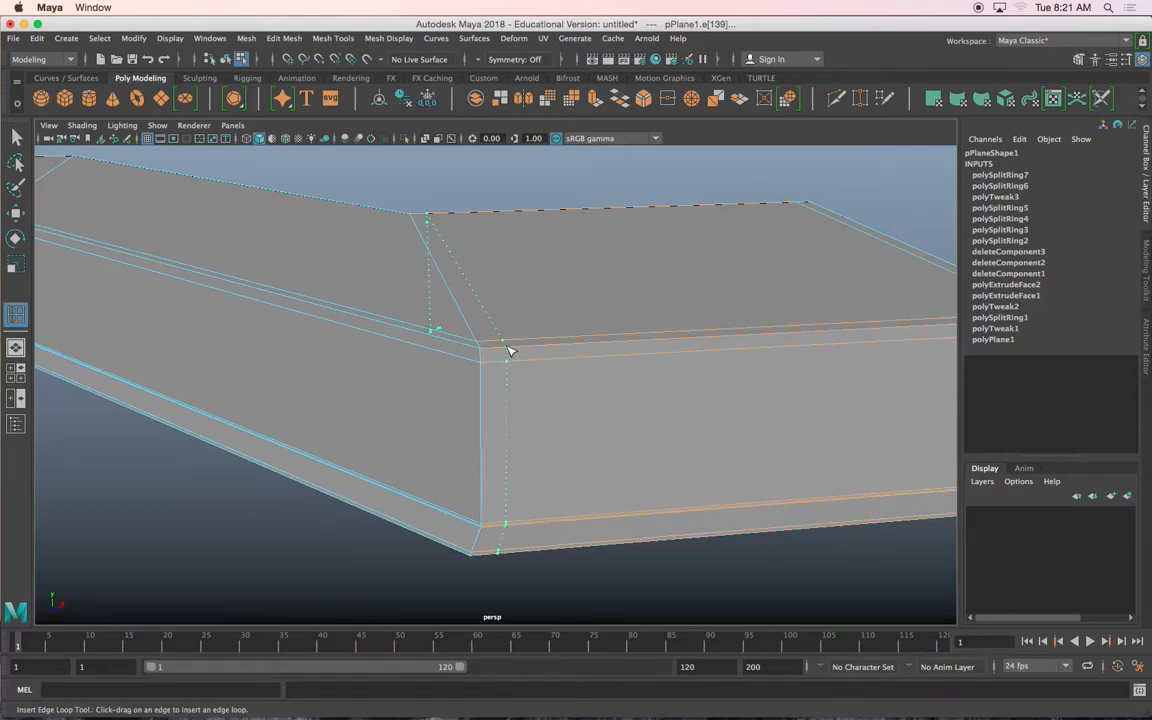
Insert edge loops close to either side of both bends in the Z shape.
left_click(516, 350)
left_click(451, 345)
left_click_drag(432, 342, 580, 360, "alt")
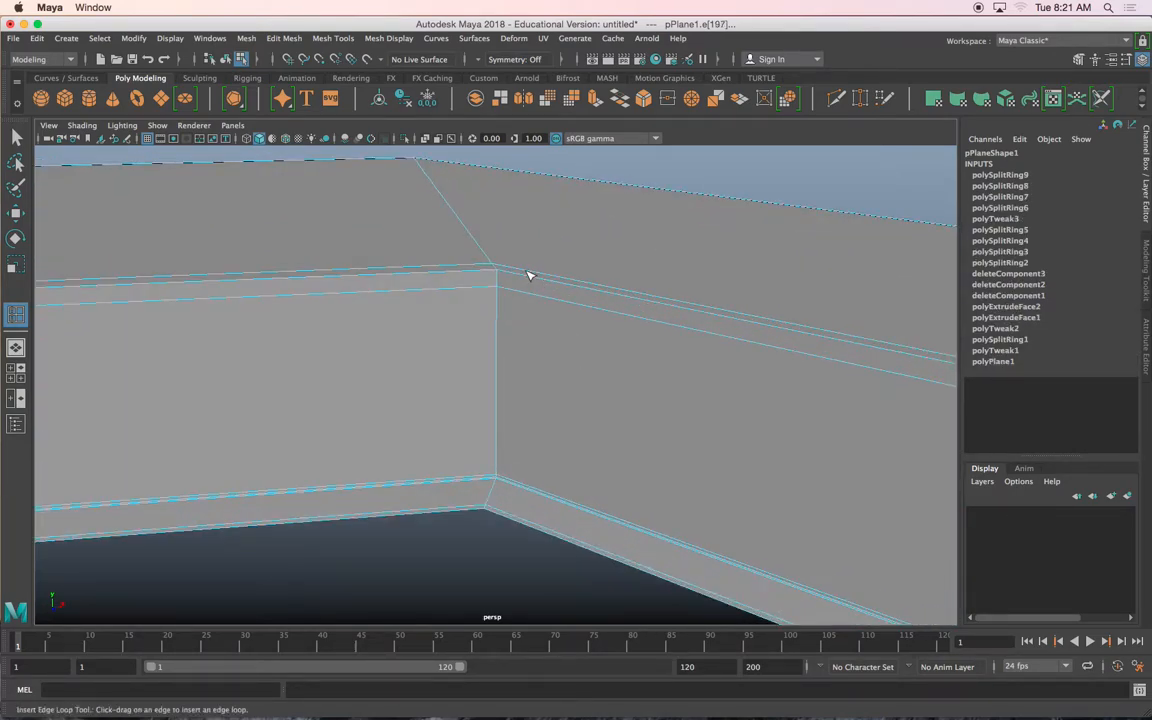
left_click(520, 277)
left_click(474, 272)
Insert an edge loop close to the end face at the opposite end of the Z shape.
left_click_drag(474, 272, 479, 372, "alt")
left_click(498, 336)
key("w")
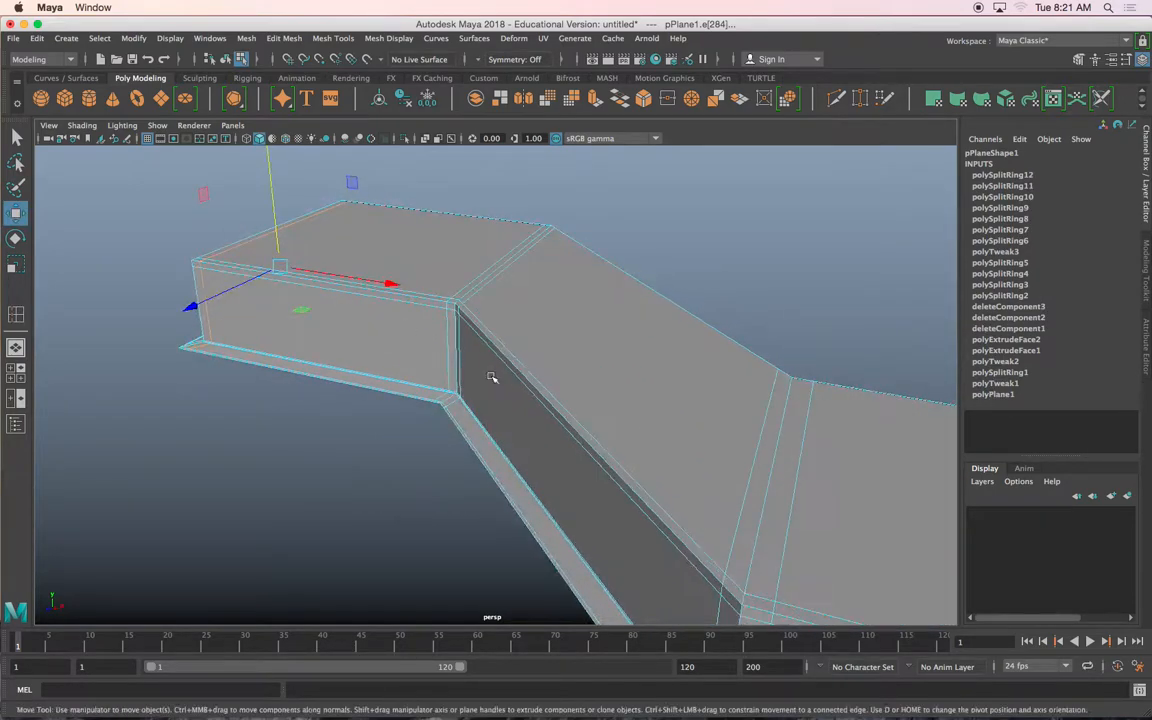
scroll(479, 372, "down", 5)
middle_click_drag(489, 386, 350, 250, "alt")
left_click_drag(480, 365, 520, 371, "alt")
left_click(627, 373)
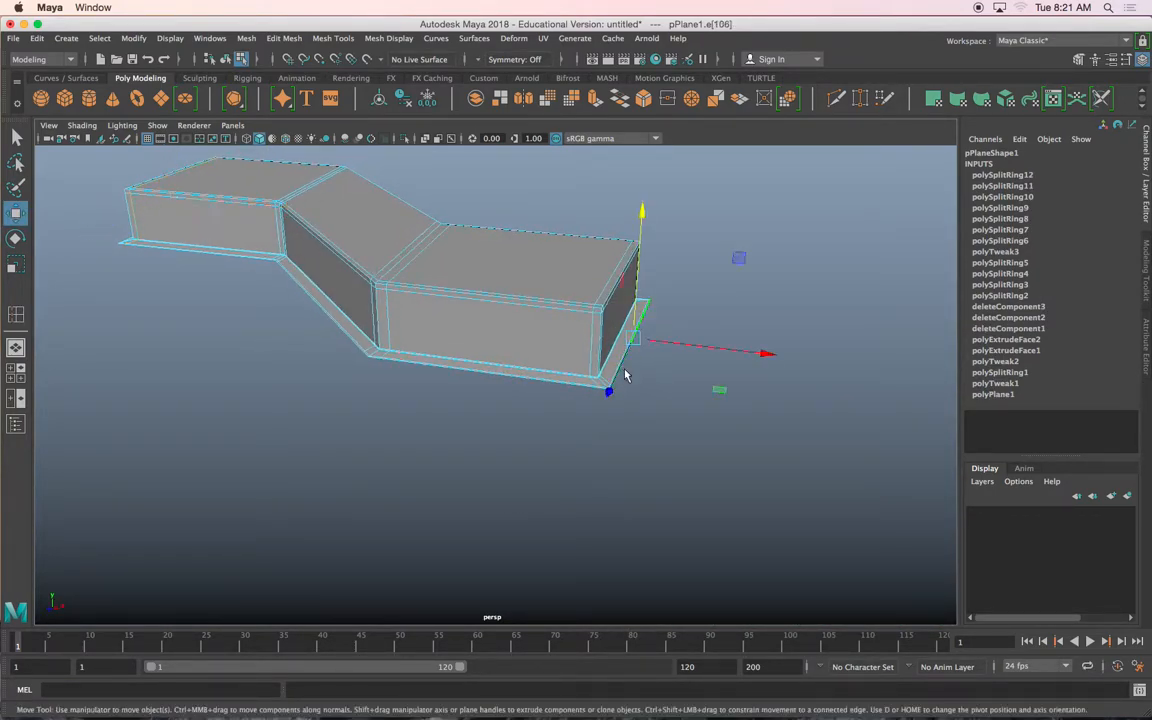
scroll(625, 372, "down", 2)
middle_click_drag(625, 373, 579, 391, "alt")
scroll(579, 391, "up", 8)
left_click_drag(586, 401, 562, 401, "alt")
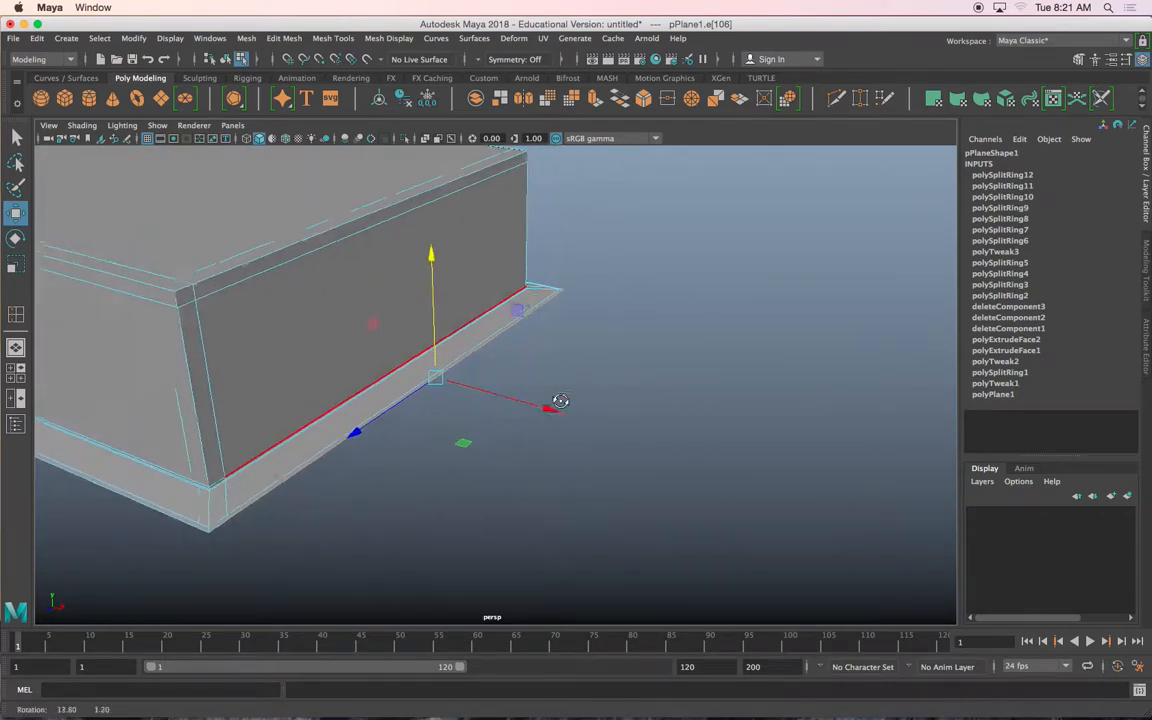
middle_click_drag(562, 401, 653, 378, "alt")
left_click_drag(653, 378, 627, 368, "alt")
middle_click_drag(627, 368, 679, 383, "alt")
scroll(679, 383, "up", 5)
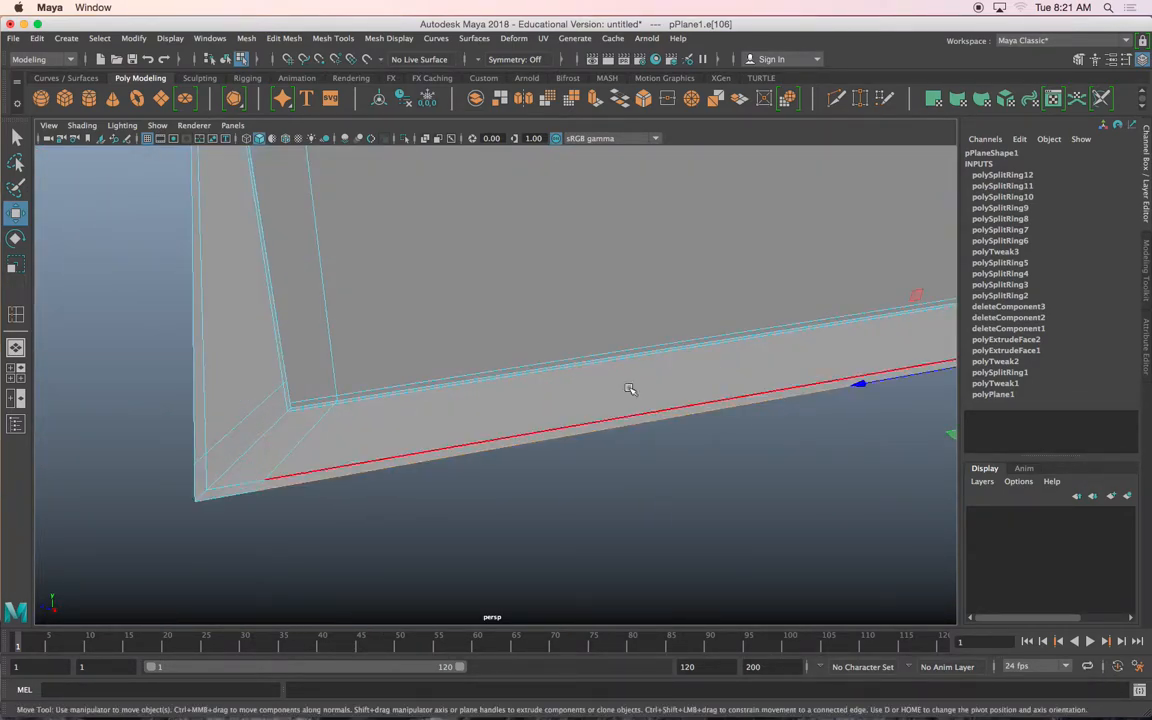
right_click_drag(427, 322, 275, 466)
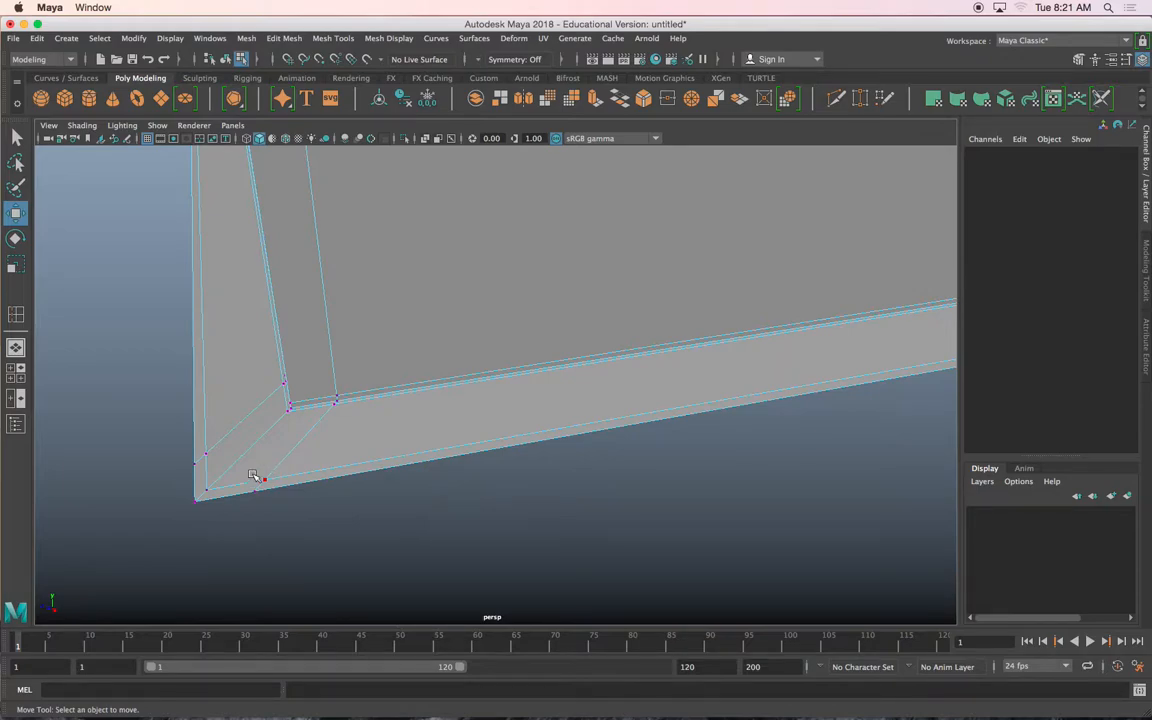
left_click_drag(301, 500, 303, 501)
Insert an edge loop along the remaining long side of the Z, close to the end face's corner.
scroll(450, 437, "down", 5)
middle_click_drag(450, 437, 440, 447, "alt")
scroll(417, 455, "up", 5)
left_click_drag(440, 447, 378, 373, "alt")
right_click_drag(375, 308, 383, 231)
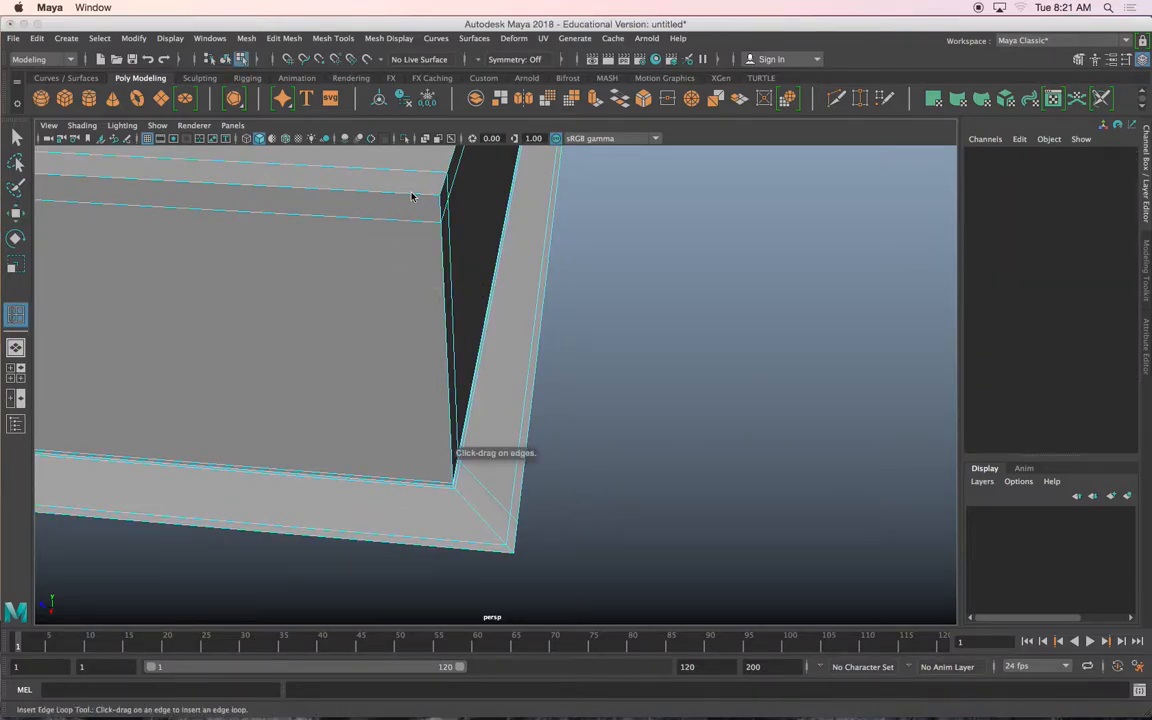
left_click(410, 197)
Select the two outer rim vertices of the new edge loop at the corner and scale them in Z to line them up.
scroll(388, 326, "down", 3)
key("w")
left_click_drag(399, 340, 486, 404, "alt")
middle_click_drag(486, 404, 649, 402, "alt")
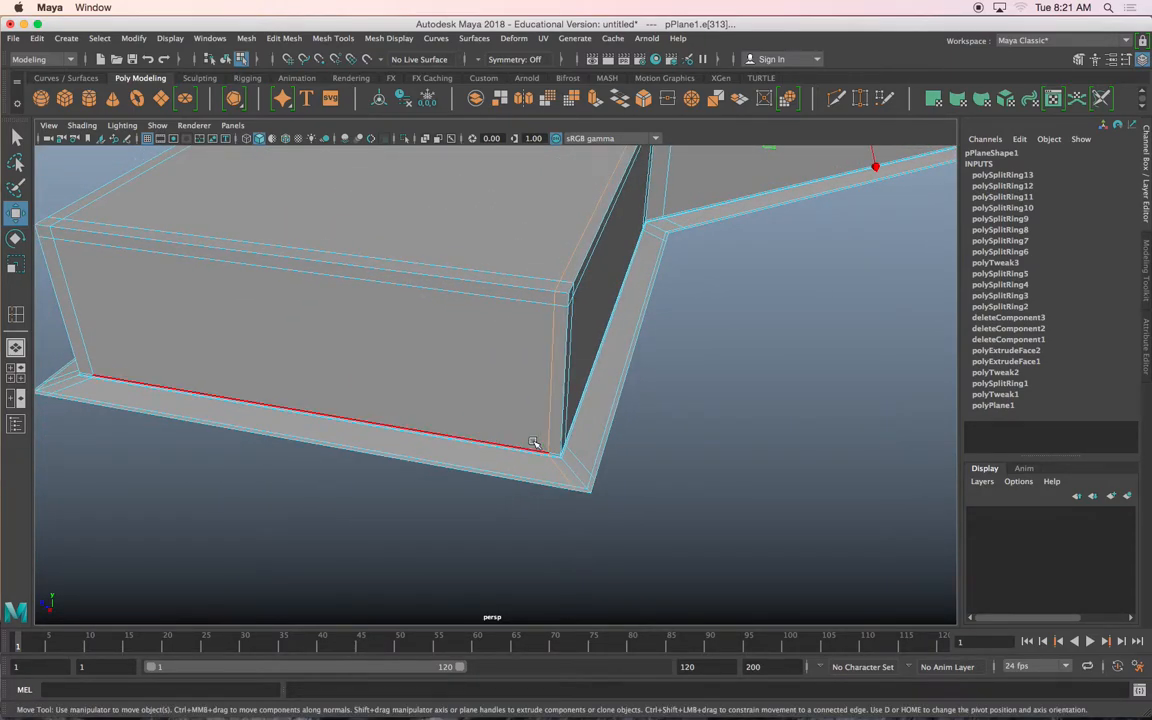
right_click(525, 436)
left_click(465, 315)
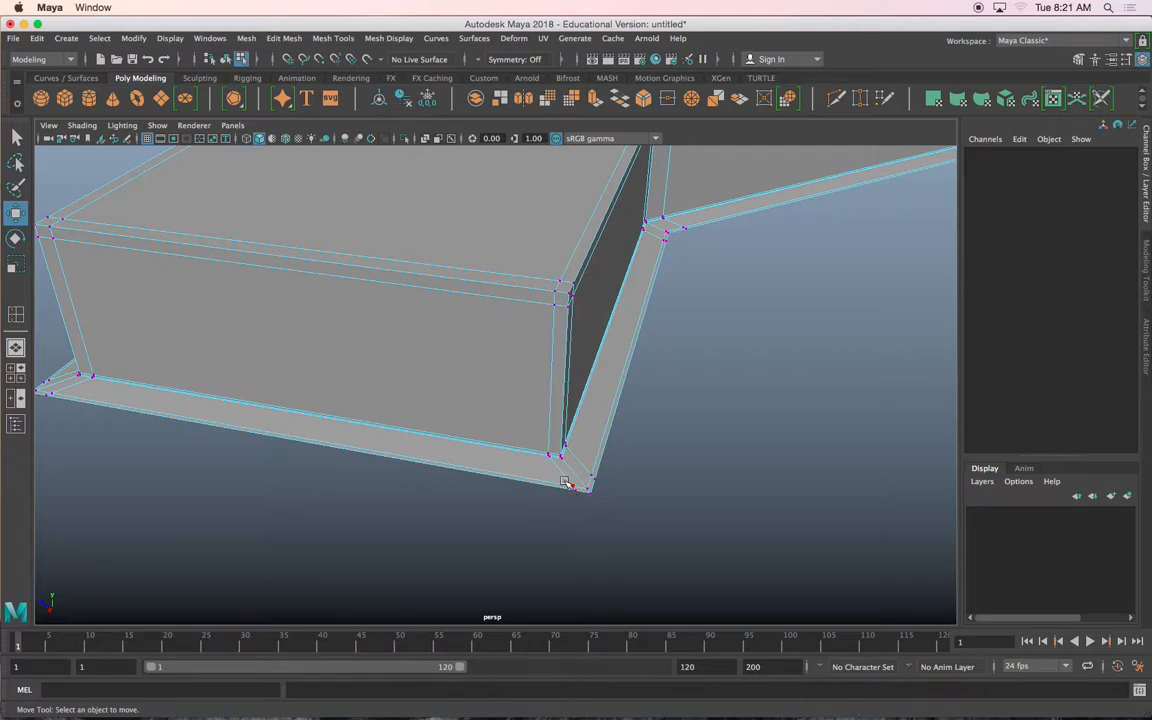
left_click_drag(576, 508, 577, 512)
middle_click_drag(566, 517, 540, 456, "alt")
scroll(541, 494, "up", 3)
scroll(560, 515, "up", 5)
key("r")
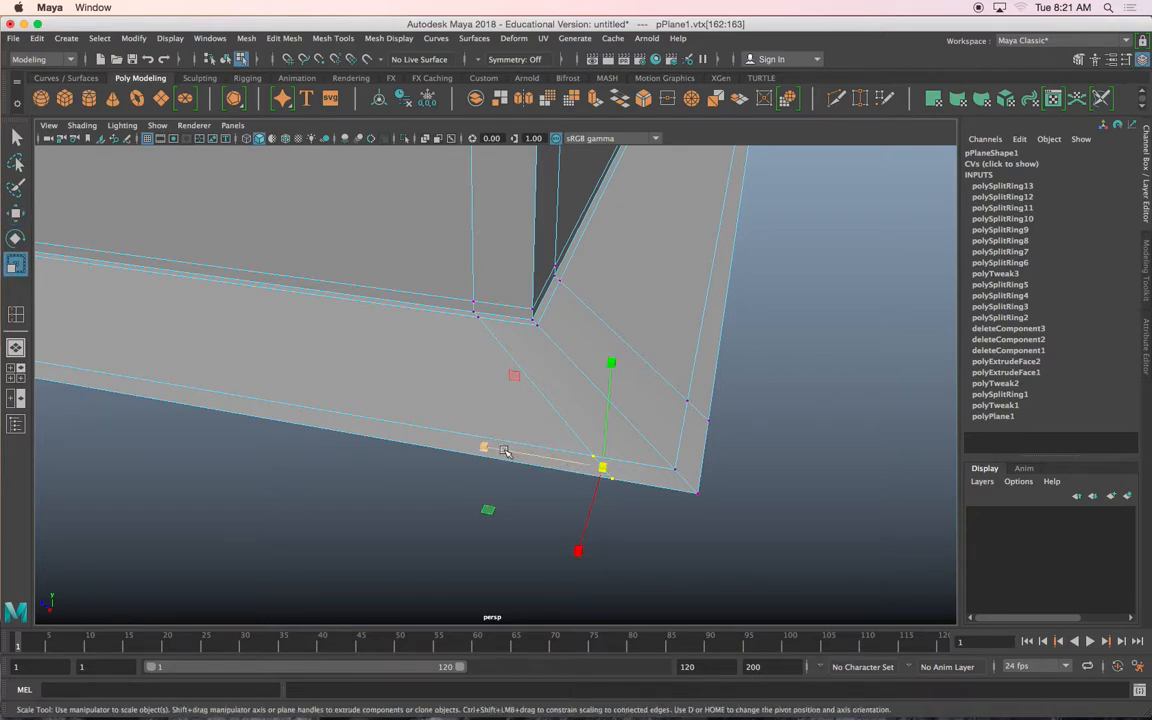
left_click_drag(505, 451, 556, 465)
Move the two rim vertices along Z with curve snapping, straight out from the wall's vertical edge loop.
key("w")
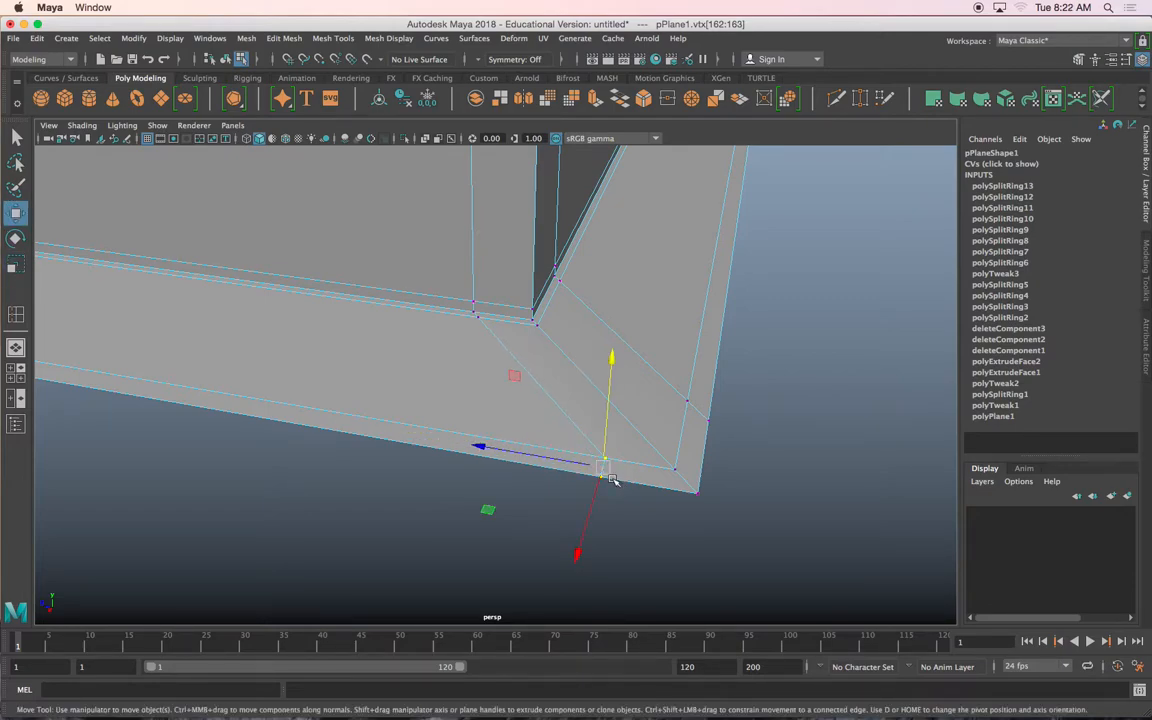
key("f")
scroll(575, 471, "down", 5)
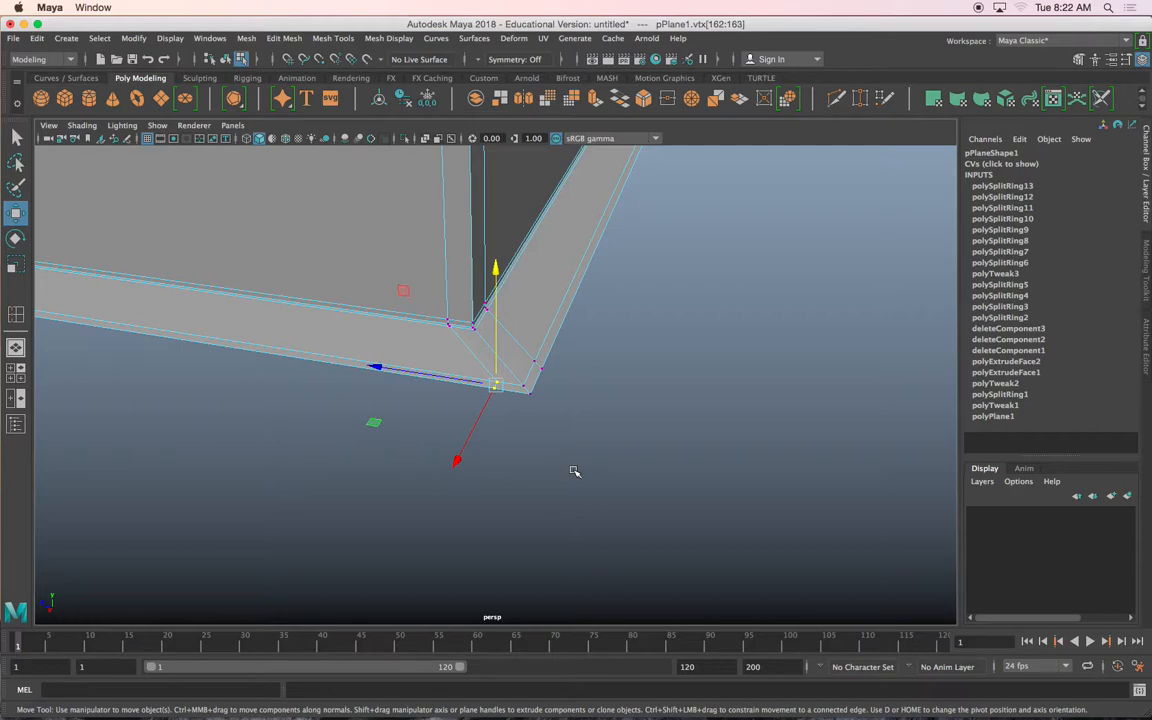
left_click_drag(459, 379, 349, 360)
scroll(350, 361, "down", 3)
middle_click_drag(352, 362, 533, 373, "alt")
key("z")
middle_click_drag(400, 371, 455, 379, "alt")
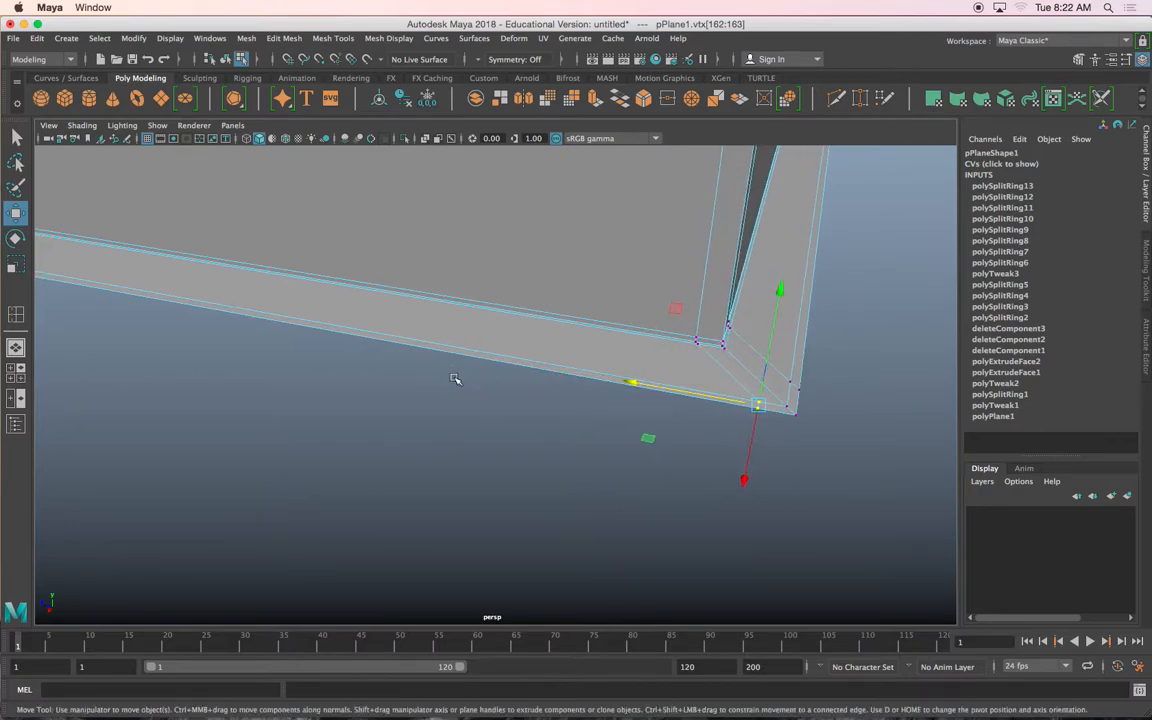
left_click_drag(714, 391, 690, 386)
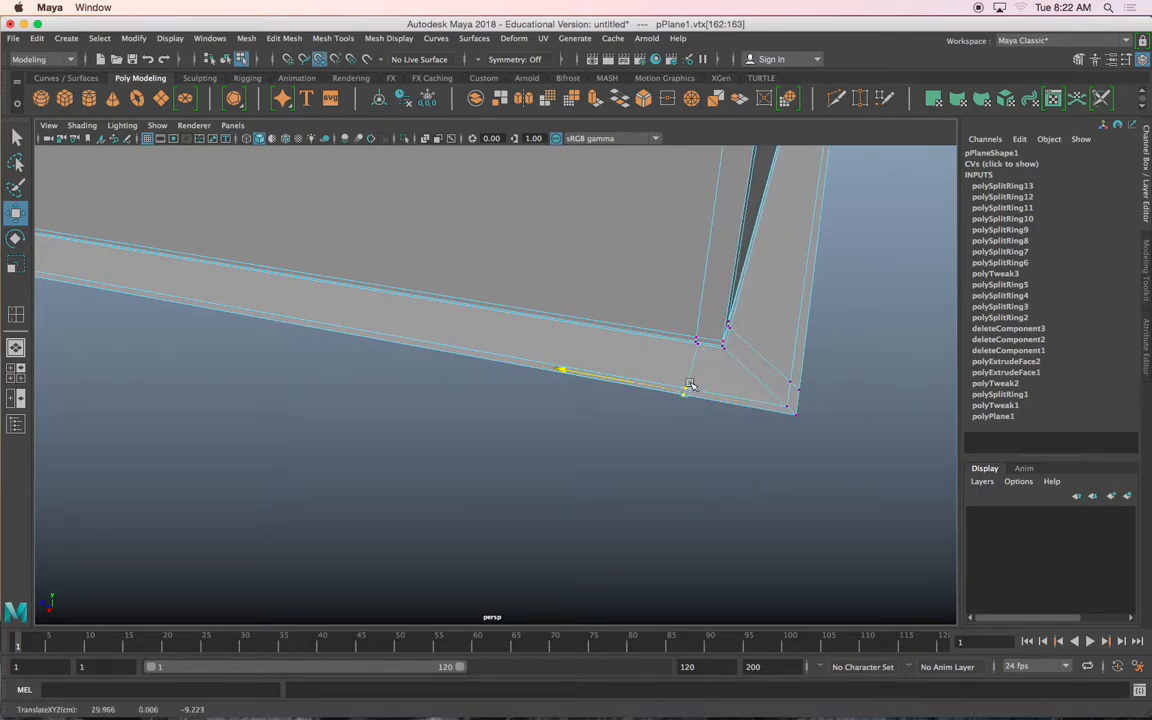
Scale the two outer rim vertices at the end face's opposite corner in Z to align them, and move them along Z.
scroll(599, 385, "down", 2)
middle_click_drag(599, 385, 746, 404, "alt")
left_click_drag(746, 404, 589, 393, "alt")
scroll(627, 419, "up", 3)
middle_click_drag(589, 393, 585, 448, "alt")
left_click_drag(492, 407, 551, 461)
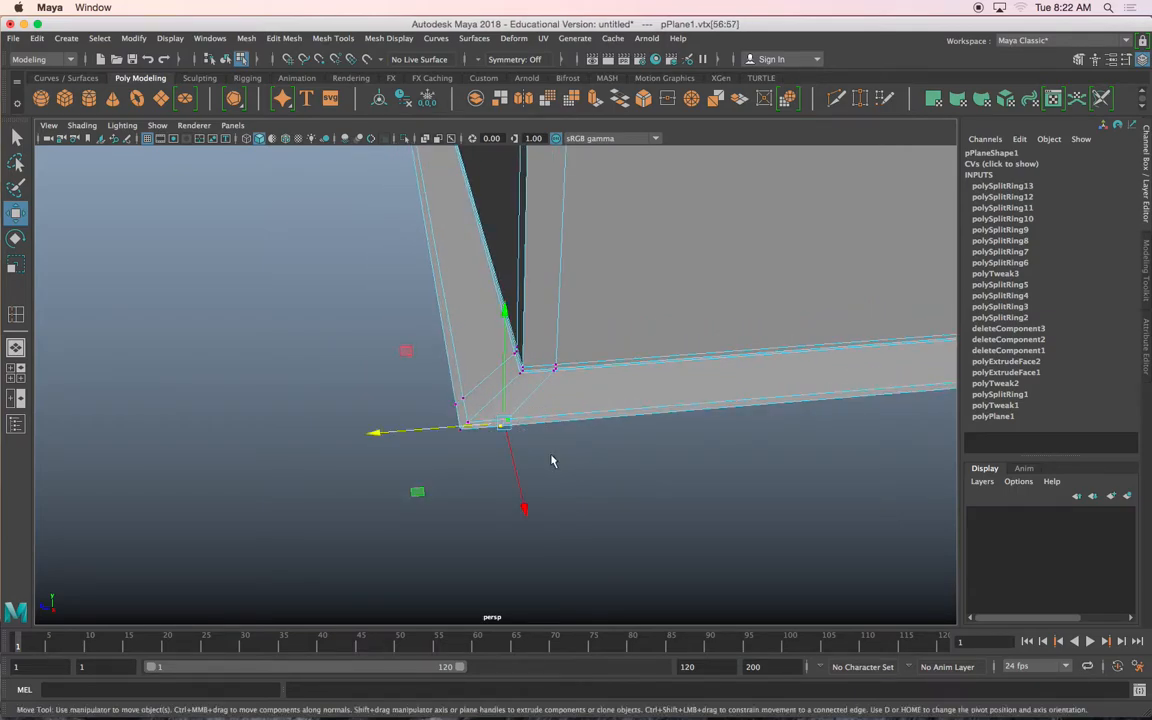
key("r")
left_click_drag(369, 432, 399, 432)
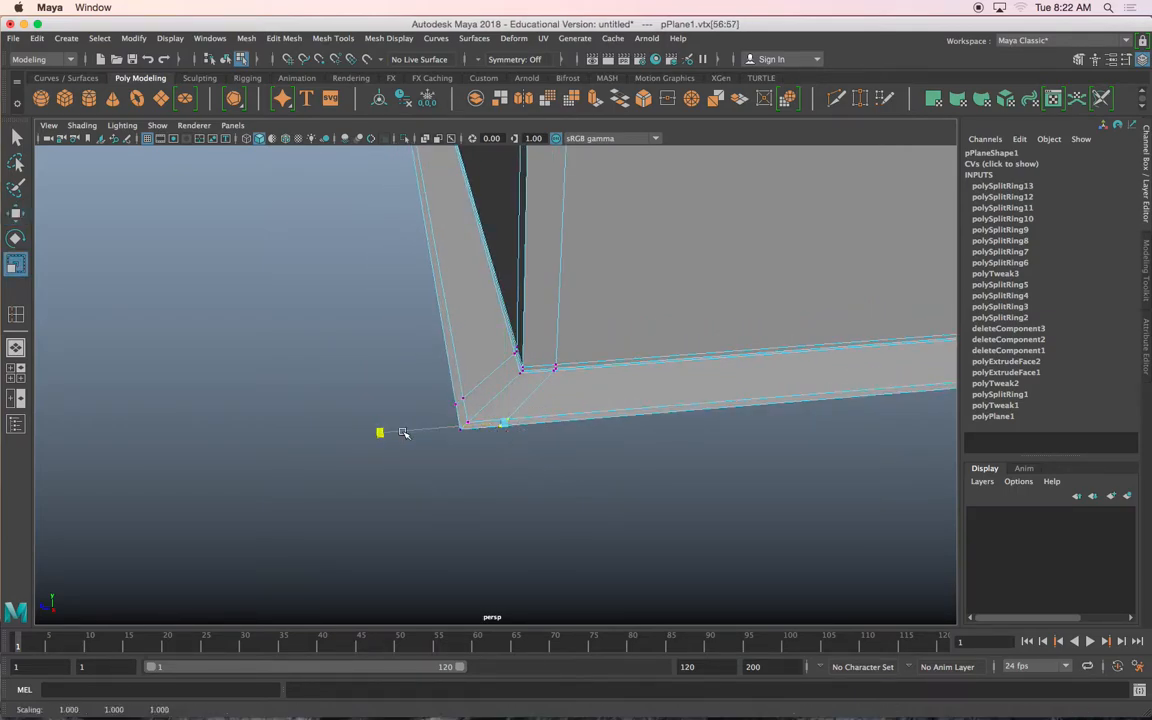
key("w")
left_click_drag(474, 424, 495, 467)
Try scaling both corner vertex pairs together along Z, and undo this along with the preceding vertex move and scale.
scroll(495, 467, "up", 3)
left_click_drag(715, 463, 797, 444, "alt")
key("r")
left_click_drag(493, 456, 505, 457)
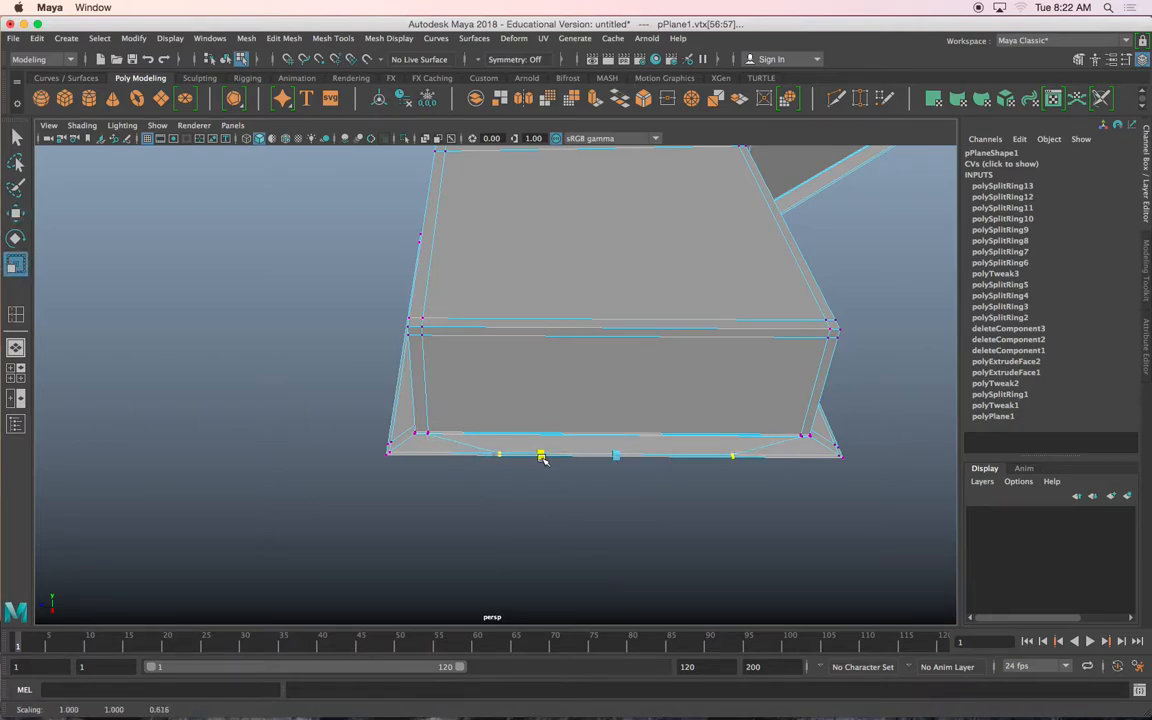
key("z")
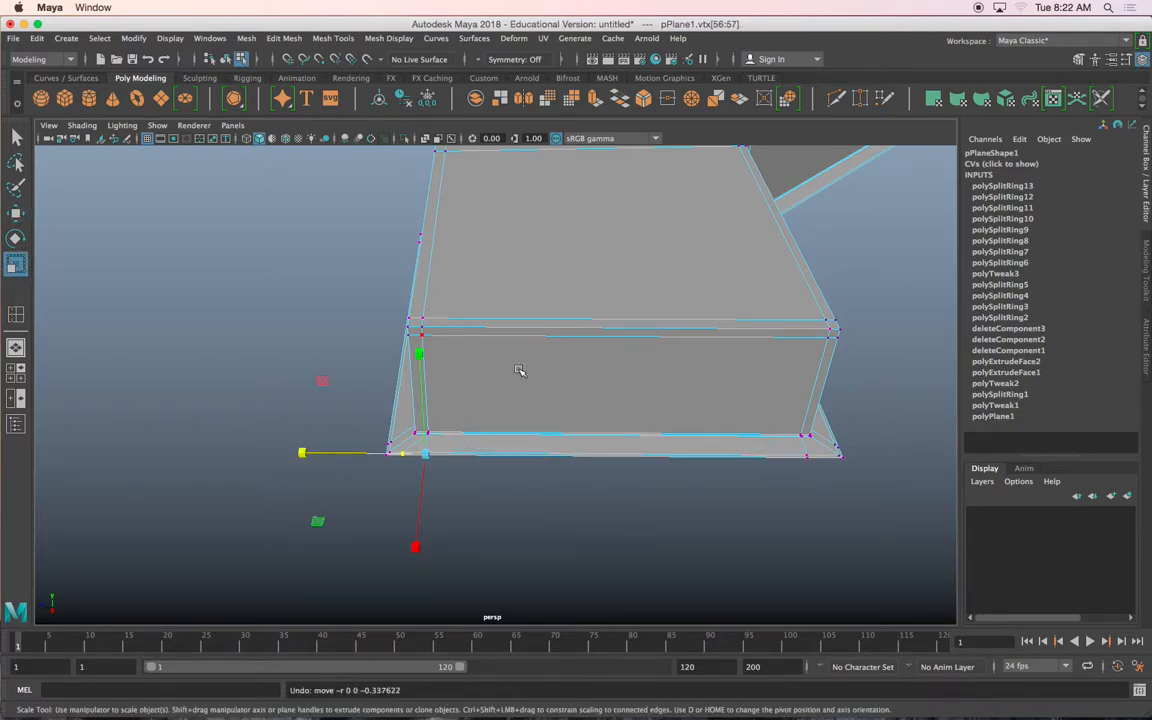
key("z")
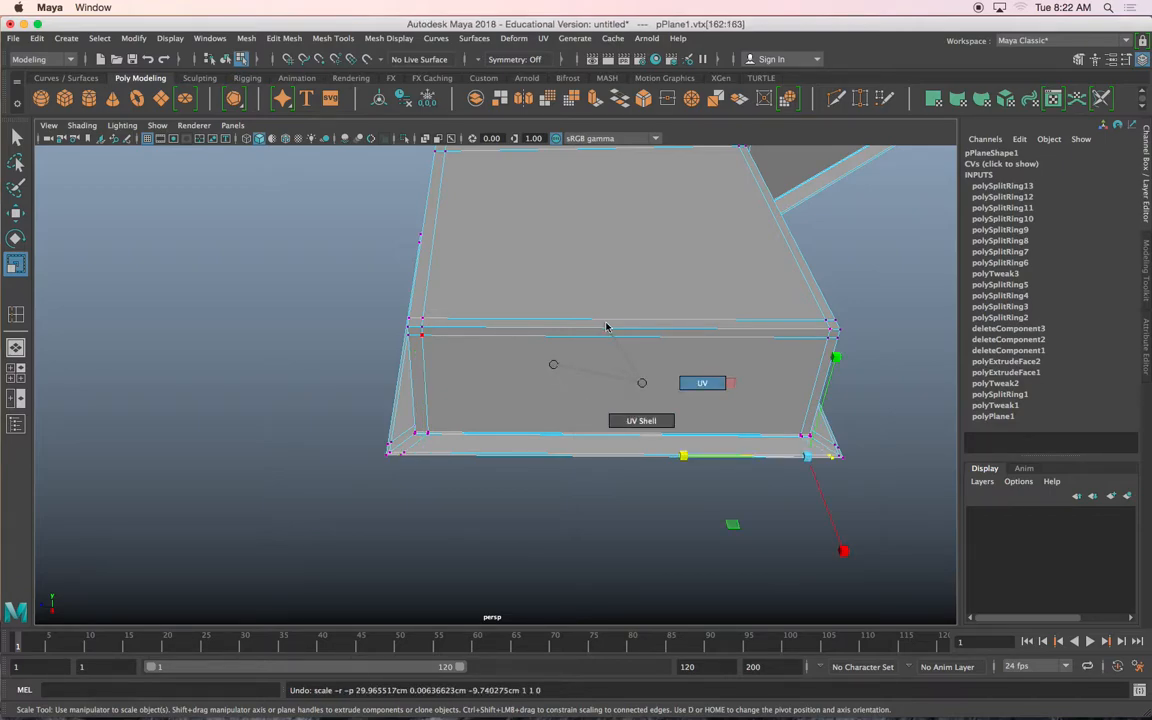
Switch to object mode, select the Z mesh and frame it in the view.
right_click_drag(609, 311, 672, 292)
scroll(591, 353, "down", 3)
key("super+d")
key("w")
scroll(593, 357, "down", 3)
left_click_drag(593, 357, 1100, 608, "alt")
scroll(902, 548, "down", 3)
left_click_drag(858, 517, 985, 558)
left_click(500, 370)
key("f")
Select the two outer rim vertices at the end's unaligned corner, scale them in Z and move them towards the wall's edge loop.
left_click_drag(549, 410, 478, 470, "alt")
middle_click_drag(478, 470, 536, 190, "alt")
scroll(471, 319, "up", 3)
right_click_drag(470, 265, 398, 272)
left_click_drag(321, 337, 359, 381)
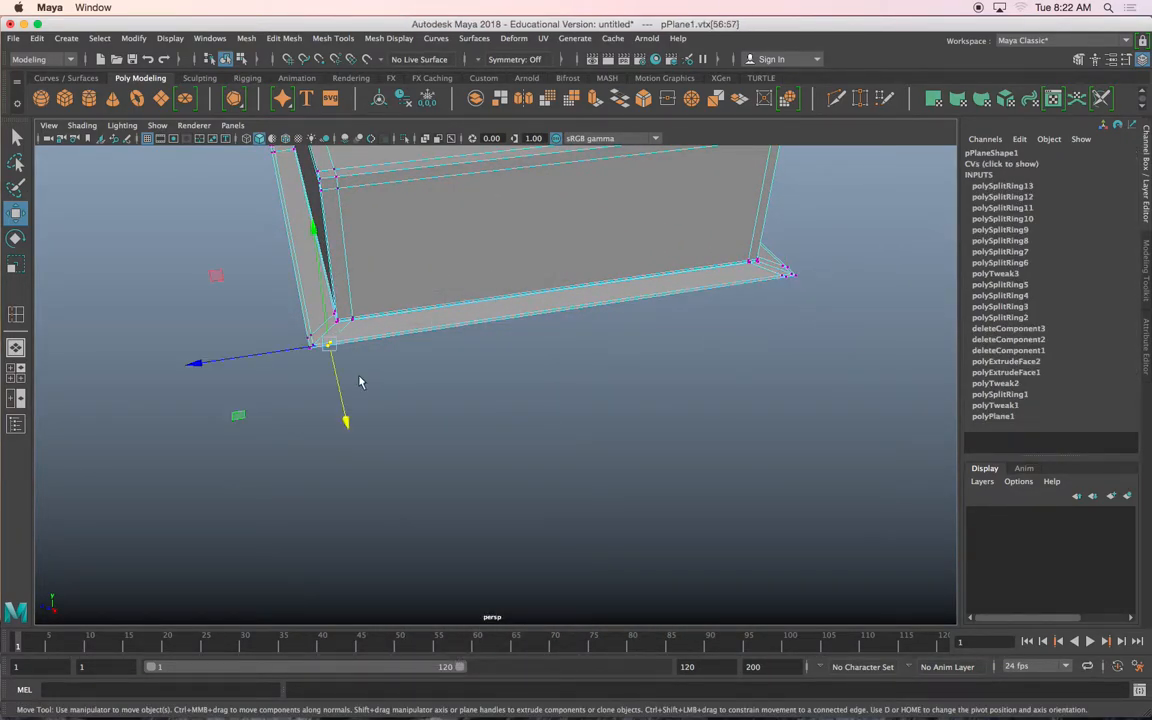
key("r")
left_click_drag(218, 366, 236, 364)
key("w")
left_click_drag(310, 345, 341, 325)
Select the two outer rim vertices at the end's other corner and scale them in Z to line them up.
left_click_drag(449, 318, 470, 368, "alt")
right_click_drag(470, 368, 514, 383, "alt")
left_click(618, 424)
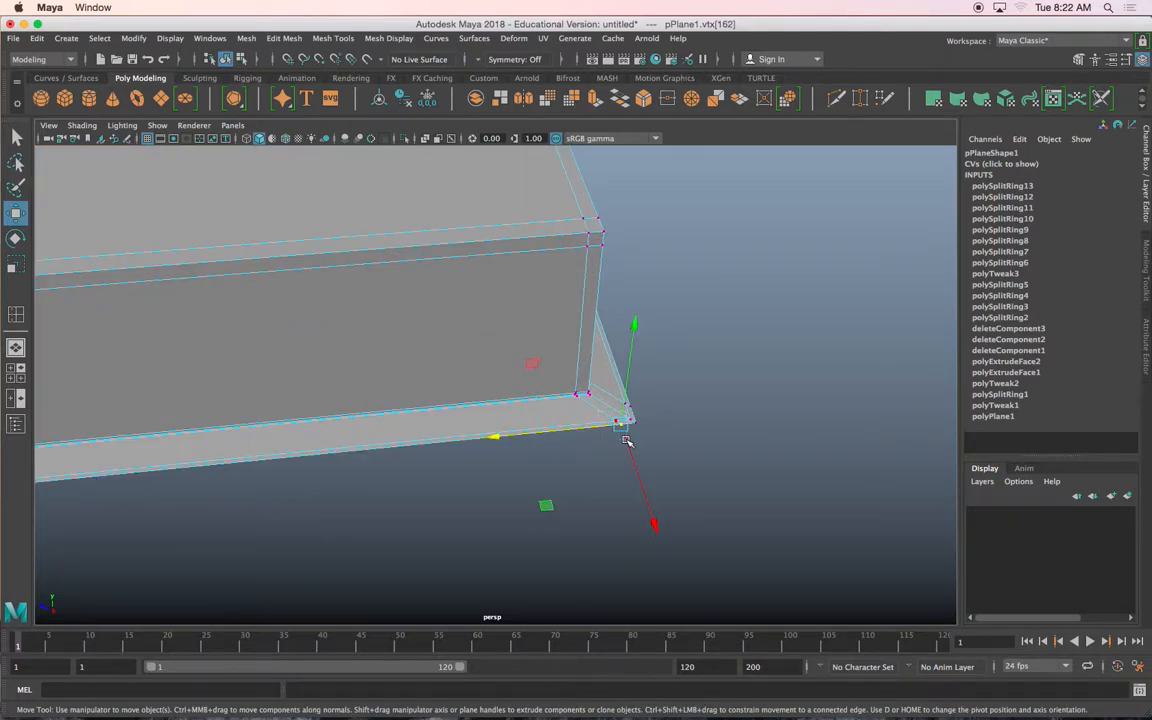
left_click_drag(626, 440, 628, 446)
key("r")
left_click_drag(500, 437, 573, 398)
key("w")
Add the first corner's rim vertices to the selection and scale both pairs together along Z.
scroll(492, 466, "down", 5)
middle_click_drag(492, 466, 625, 409, "alt")
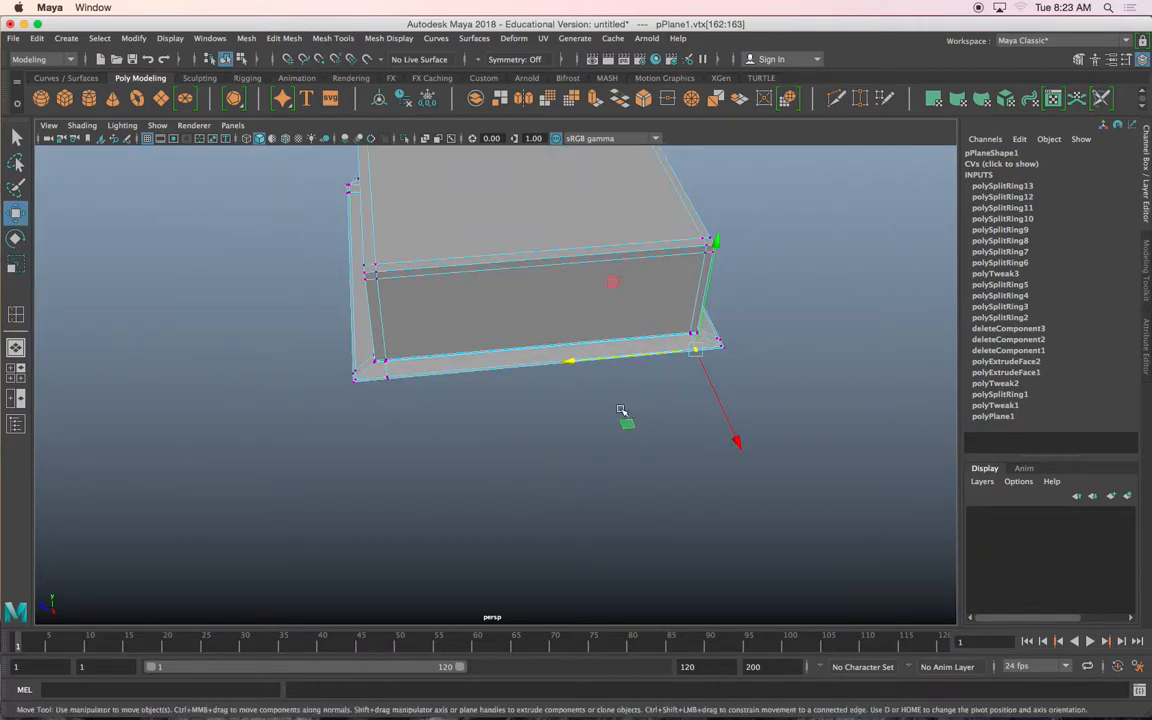
left_click(395, 392)
key("r")
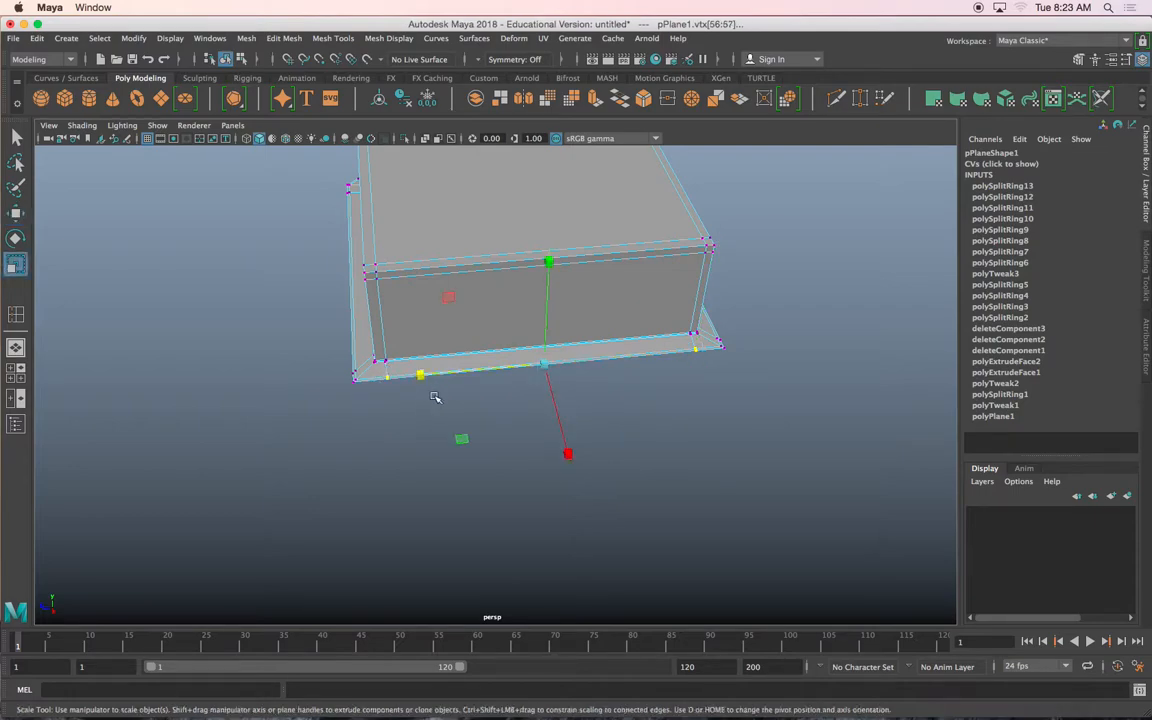
left_click_drag(421, 376, 483, 376)
Return the mesh to object mode and save the scene as a Maya Binary file named tread01.
left_click_drag(476, 378, 388, 452, "alt")
left_click_drag(537, 468, 558, 352, "alt")
right_click_drag(555, 311, 600, 290)
scroll(590, 302, "down", 5)
middle_click_drag(590, 302, 550, 432, "alt")
left_click_drag(550, 432, 582, 437, "alt")
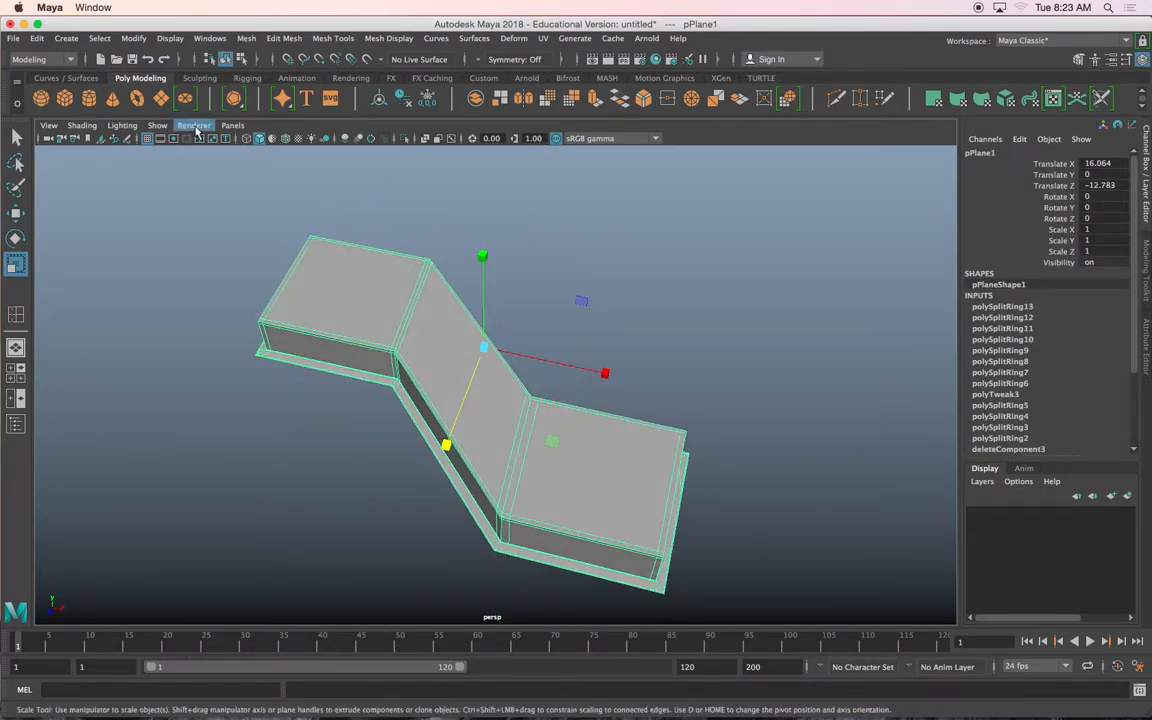
left_click(14, 38)
left_click(53, 105)
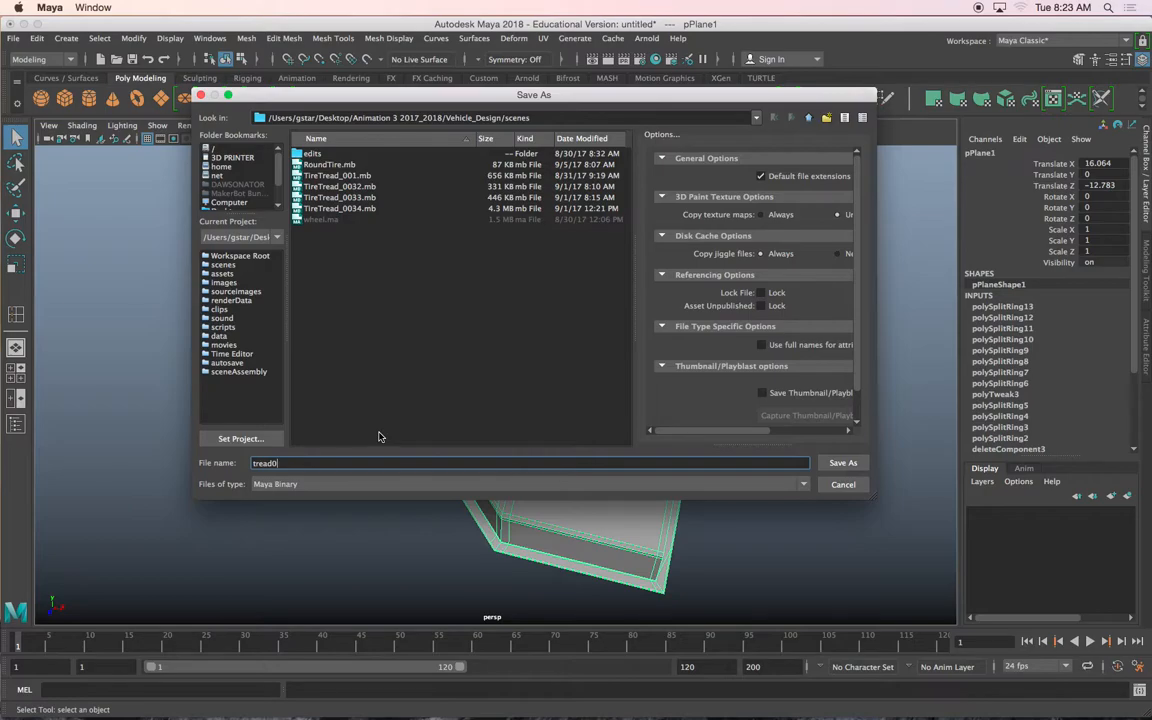
type("tread01")
key("Return")
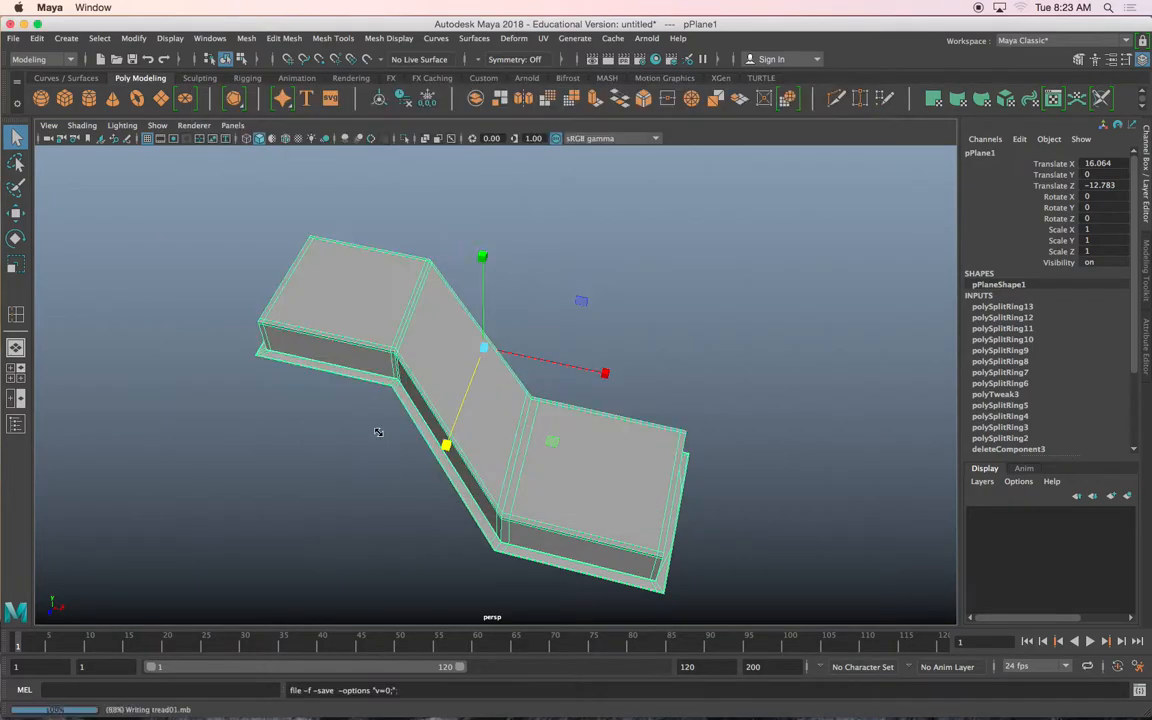
Select the top faces of the Z and extrude them with an offset of 0.8.
left_click_drag(525, 398, 397, 407, "alt")
key("w")
scroll(397, 407, "up", 4)
middle_click_drag(372, 408, 460, 378, "alt")
right_click_drag(421, 383, 401, 416)
left_click(401, 416)
left_click_drag(462, 358, 684, 501, "alt")
left_click(684, 503)
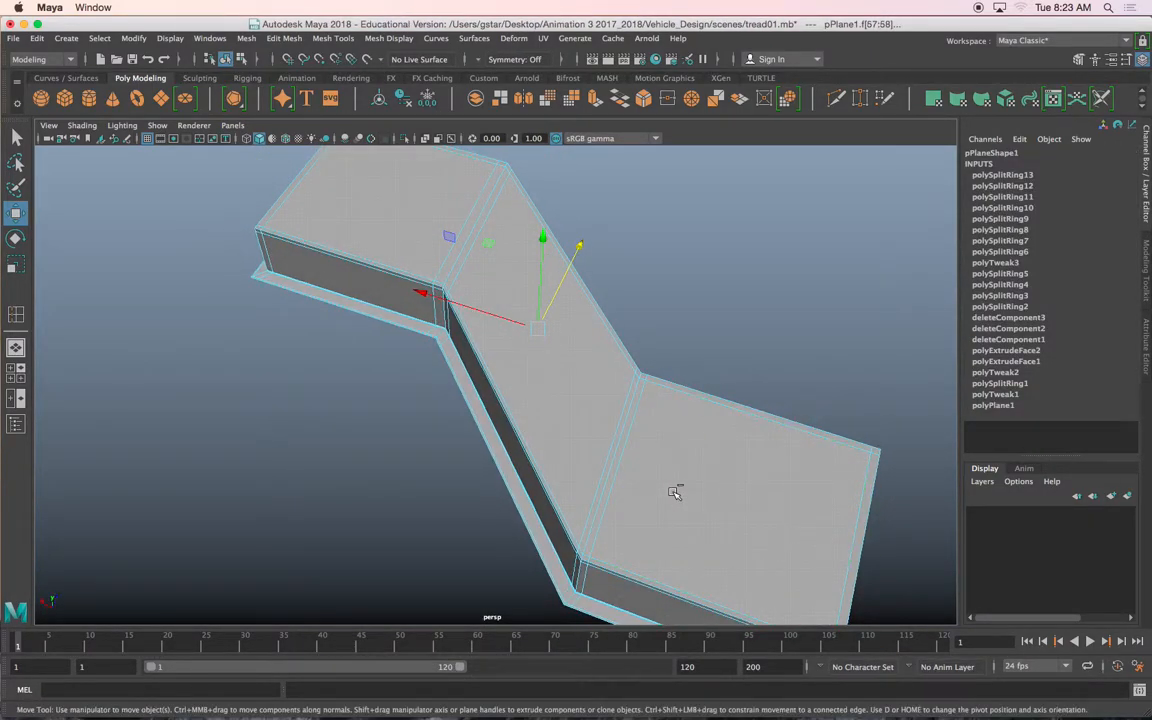
key("ctrl+e")
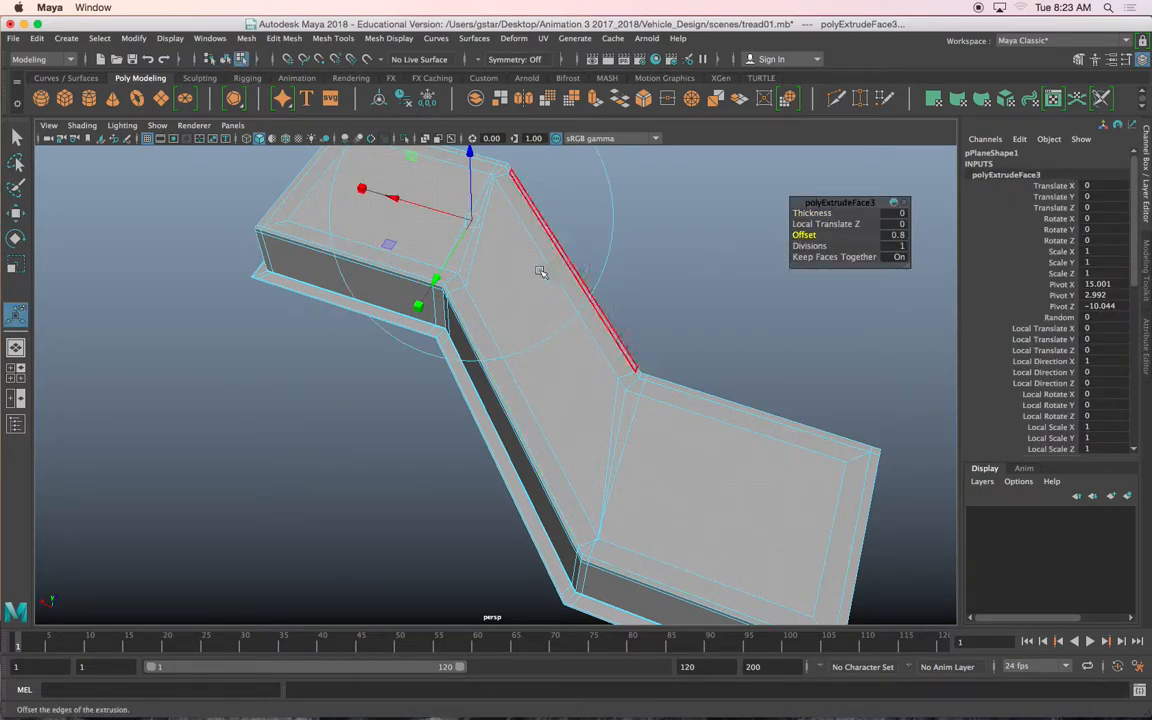
Extrude the inset top faces inward with a Local Translate Z of -1.204.
key("ctrl+e")
left_click_drag(462, 200, 467, 234)
key("r")
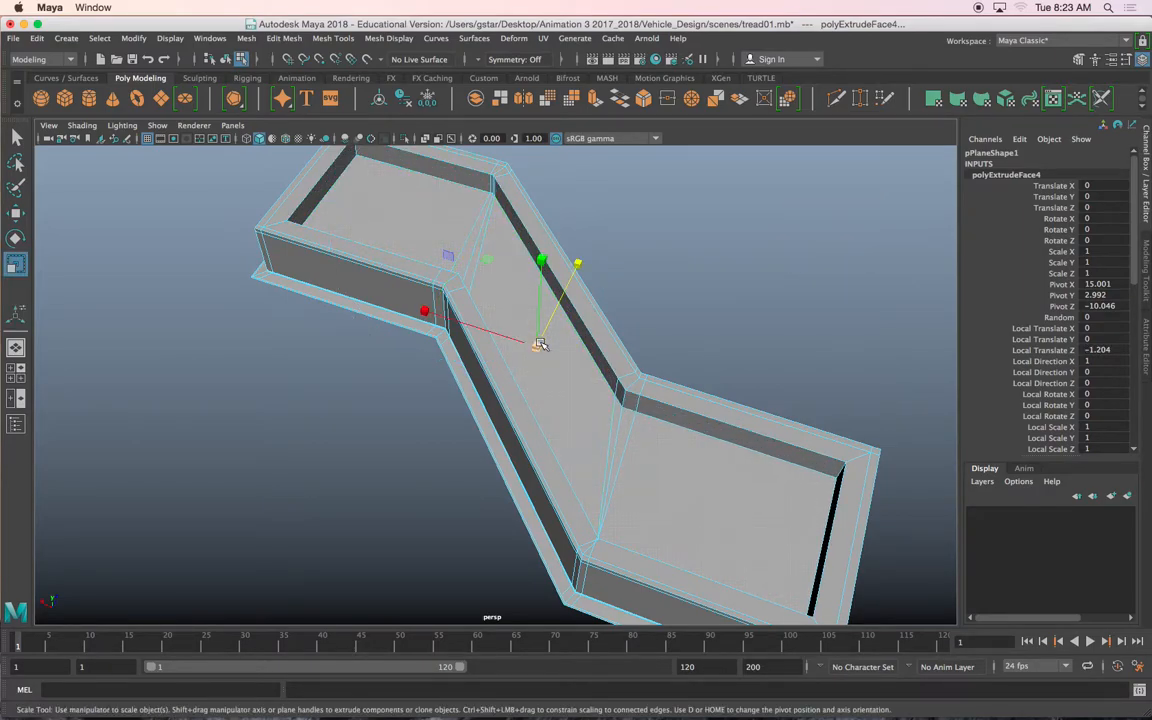
Preview the recessed mesh smoothed from several sides, return to object mode and turn the smooth preview off.
key("3")
left_click_drag(537, 347, 574, 339, "alt")
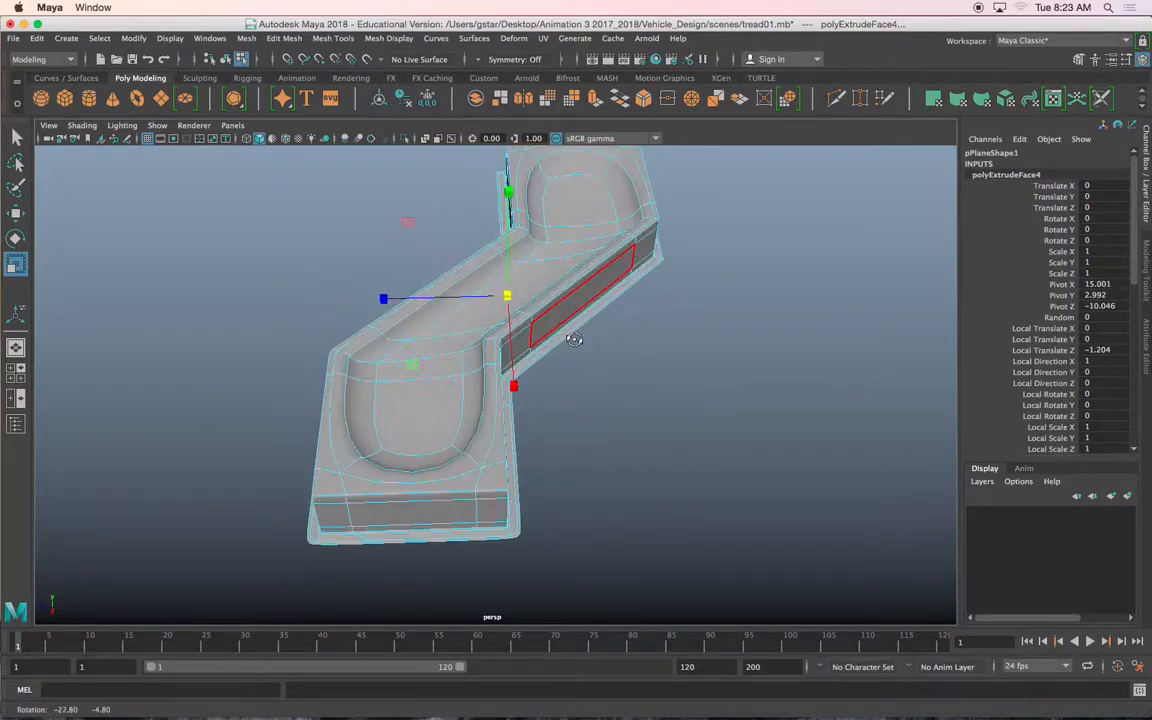
right_click_drag(571, 254, 637, 236)
left_click(684, 337)
scroll(684, 337, "down", 3)
left_click_drag(684, 337, 445, 437, "alt")
left_click(509, 398)
key("1")
Move the mesh's pivot to the outer corner of the rim at the far end of the Z.
key("w")
scroll(445, 437, "up", 5)
middle_click_drag(445, 437, 110, 434, "alt")
left_click_drag(215, 434, 419, 404, "alt")
key("d")
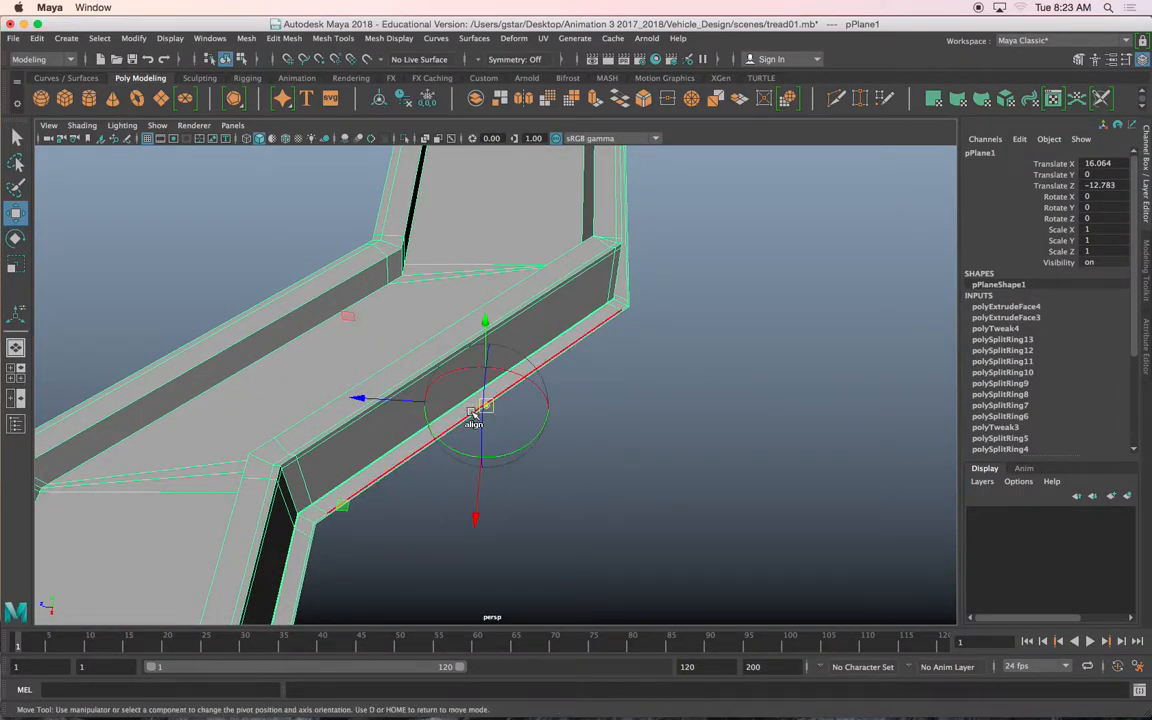
left_click_drag(494, 406, 483, 458)
key("d")
left_click_drag(383, 476, 670, 493)
middle_click_drag(645, 502, 550, 445, "alt")
right_click_drag(550, 445, 648, 475, "alt")
middle_click_drag(648, 475, 470, 424, "alt")
right_click_drag(470, 424, 503, 444, "alt")
key("d")
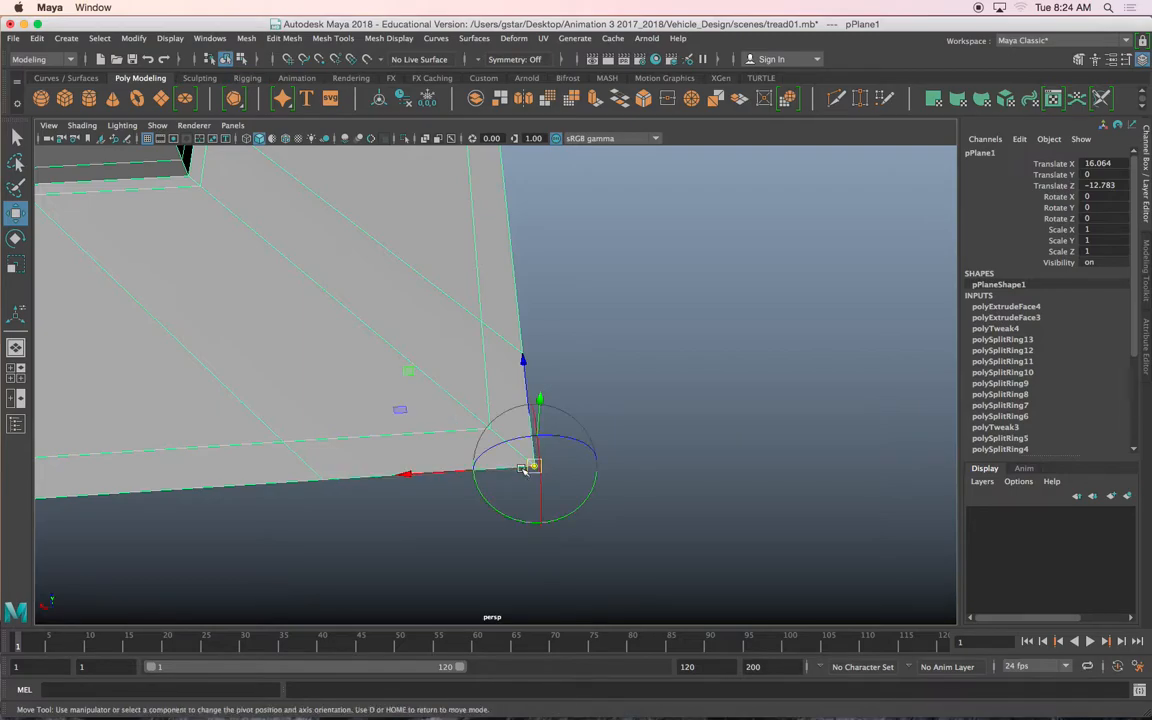
left_click_drag(533, 468, 492, 415)
Duplicate the recessed Z mesh and move the copy along Z beside the original, to a Translate Z of -2.783.
scroll(569, 488, "down", 5)
left_click_drag(450, 458, 563, 468, "alt")
scroll(564, 467, "down", 8)
middle_click_drag(564, 467, 597, 401, "alt")
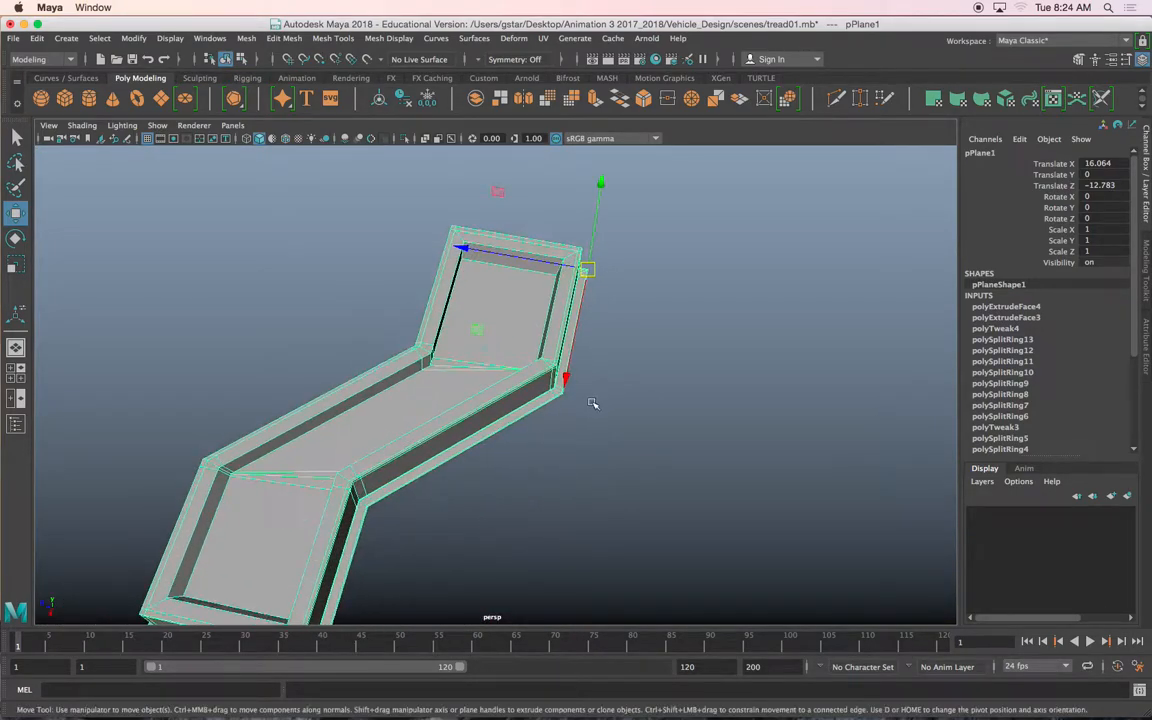
left_click_drag(597, 401, 617, 399, "alt")
scroll(617, 397, "down", 5)
middle_click_drag(617, 397, 652, 376, "alt")
left_click_drag(652, 376, 464, 316, "alt")
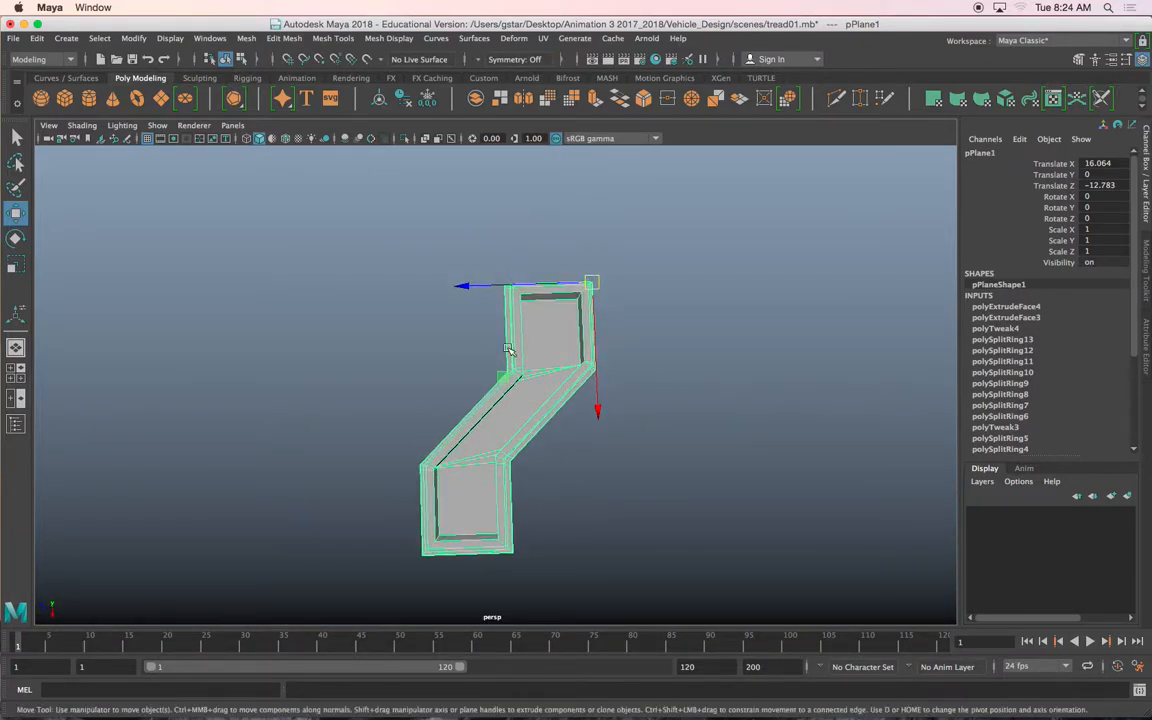
key("ctrl+d")
scroll(495, 332, "up", 4)
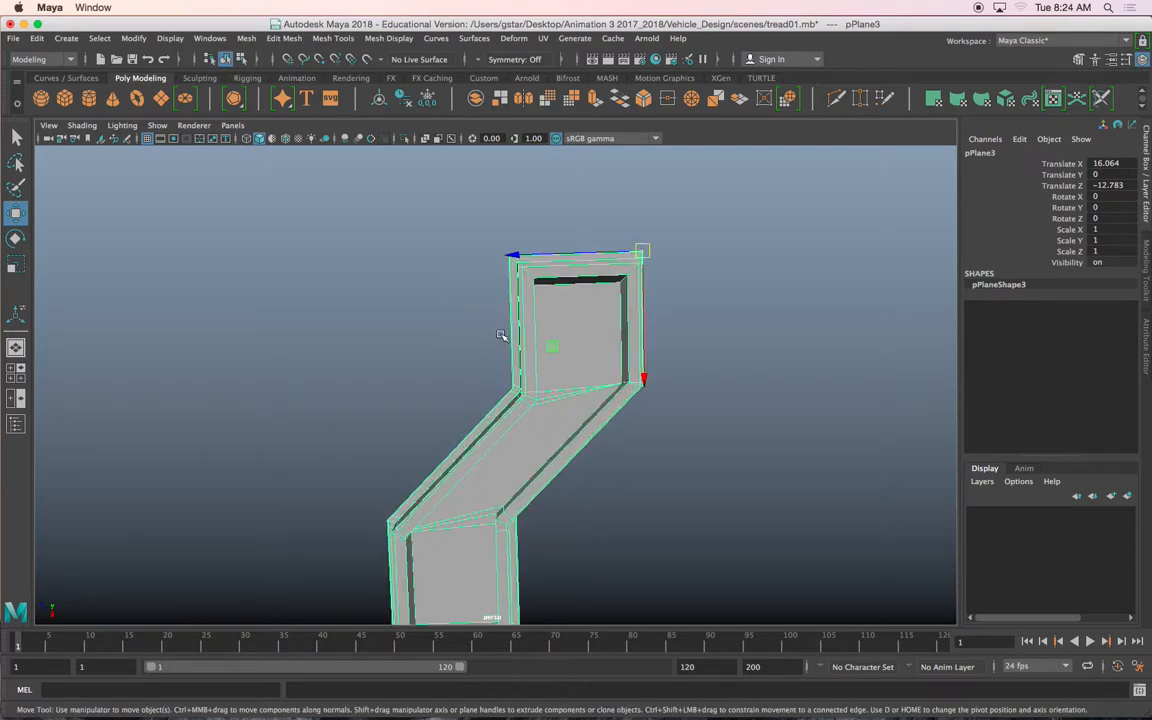
left_click_drag(566, 255, 433, 259)
Examine the seam between the two Z pieces along their adjoining rims and corners.
left_click_drag(470, 370, 400, 325, "alt")
scroll(522, 535, "up", 3)
middle_click_drag(522, 535, 640, 388, "alt")
left_click_drag(500, 455, 555, 460, "alt")
scroll(530, 470, "up", 4)
mouse_move(516, 485)
middle_mouse_down("alt")
mouse_move(519, 460)
mouse_move(522, 486)
middle_mouse_up("alt")
left_click_drag(509, 400, 500, 465, "alt")
scroll(479, 424, "up", 3)
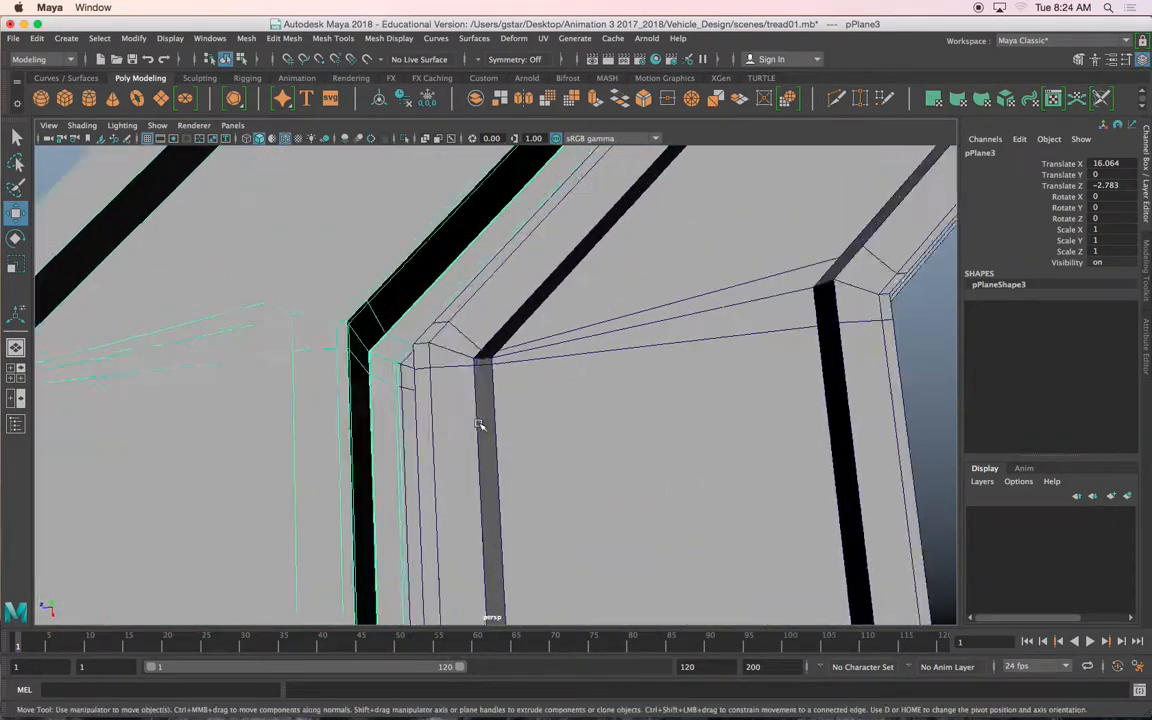
scroll(479, 424, "up", 3)
middle_click_drag(455, 383, 503, 397, "alt")
middle_click_drag(489, 437, 462, 500, "alt")
middle_click_drag(600, 270, 561, 386, "alt")
middle_click_drag(680, 280, 620, 398, "alt")
middle_click_drag(690, 342, 600, 456, "alt")
left_click_drag(600, 456, 615, 408, "alt")
key("f")
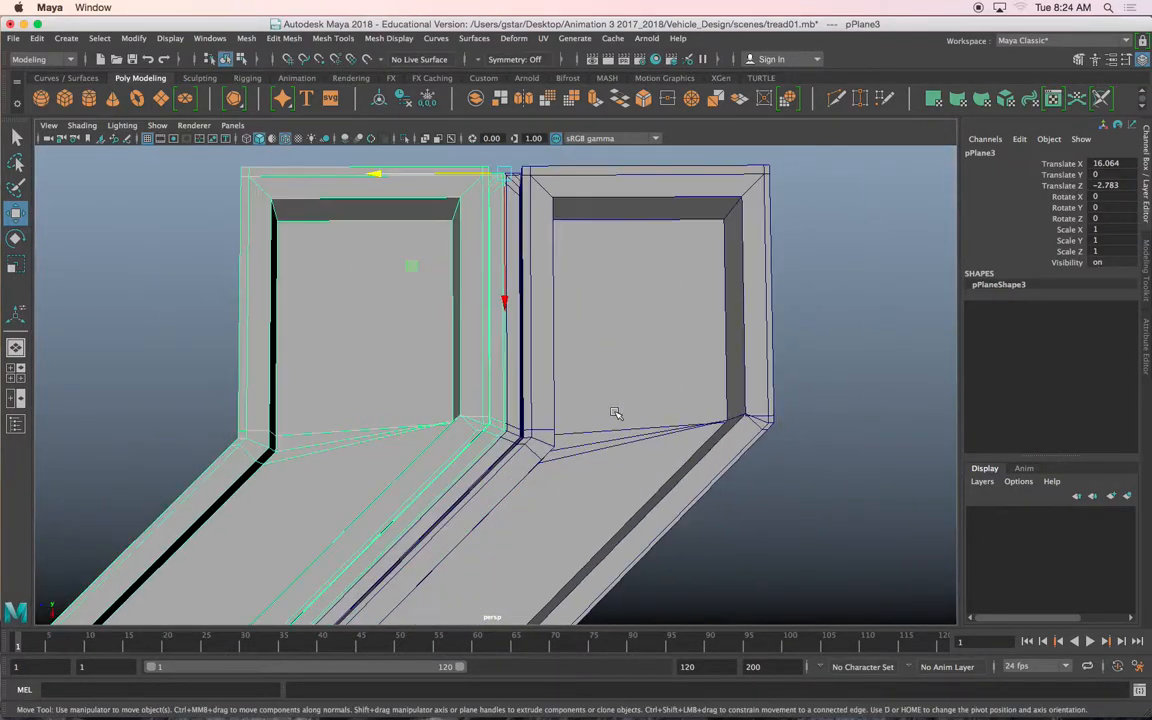
Undo the duplicate, the pivot changes and both top face extrusions.
key("ctrl+z")
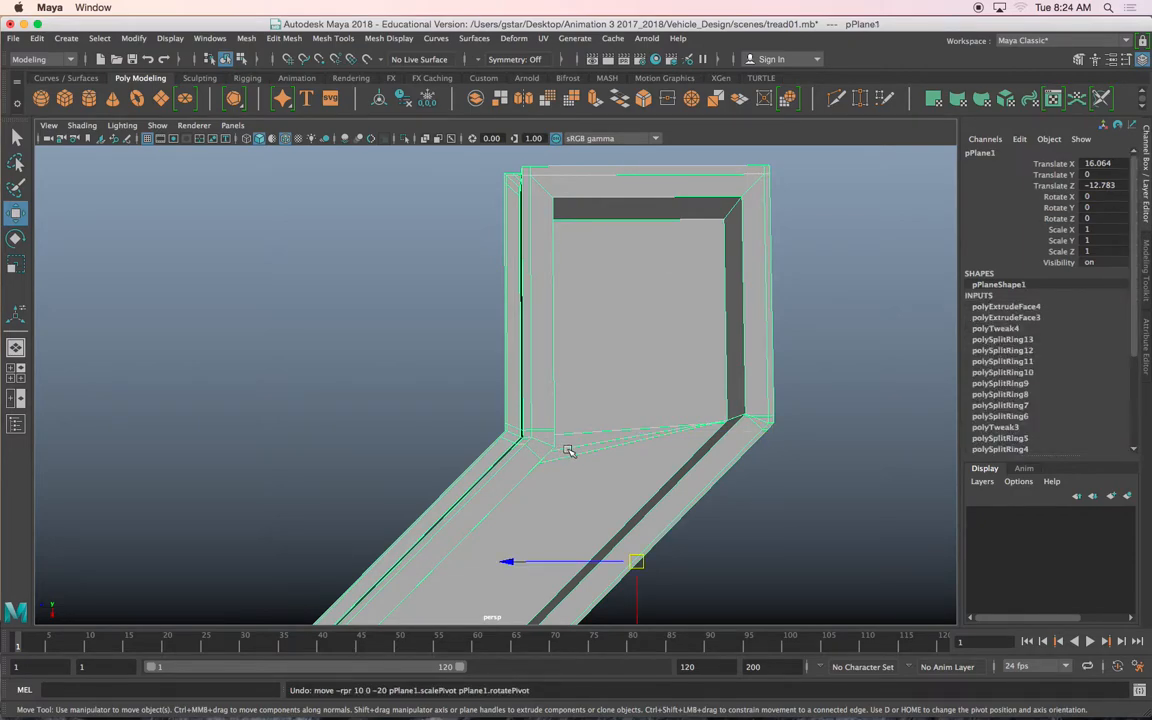
key("ctrl+z")
key("ctrl+z")
key("ctrl+z")
key("ctrl+z")
key("ctrl+z")
key("ctrl+z")
middle_click_drag(738, 423, 692, 395, "alt")
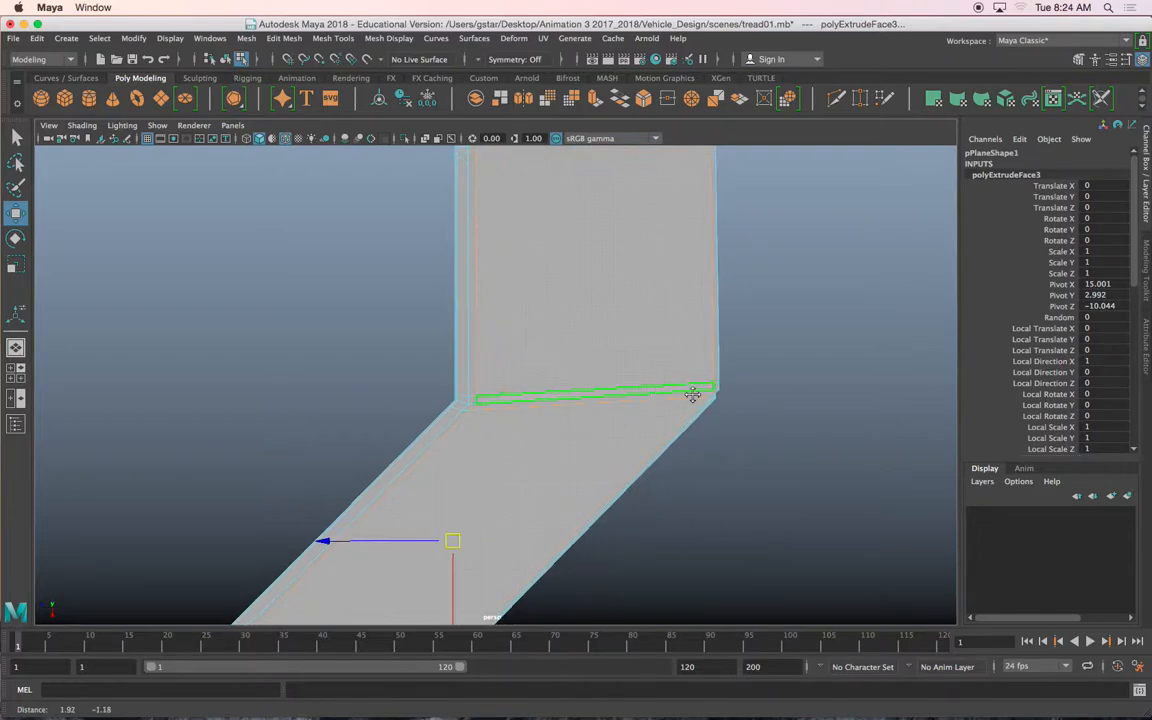
key("ctrl+z")
key("ctrl+z")
Select the Z mesh in object mode and snap its pivot to an outer corner vertex of the rim.
right_click_drag(660, 311, 727, 343)
scroll(699, 375, "up", 4)
middle_click_drag(699, 375, 635, 370, "alt")
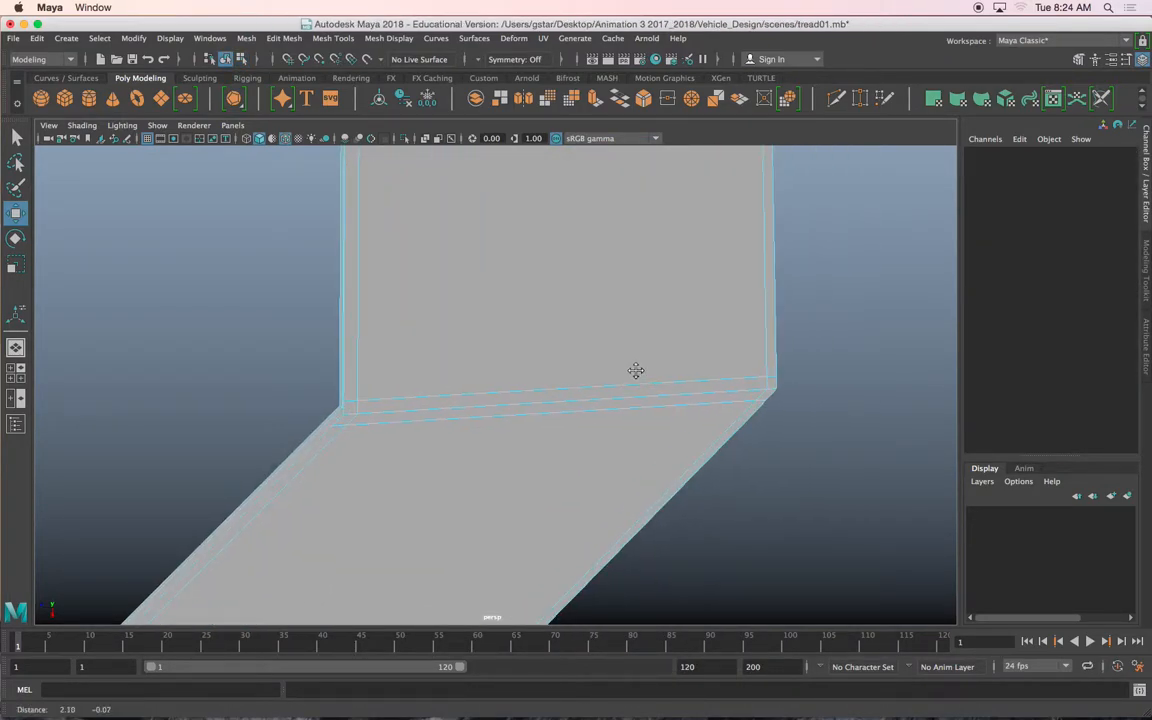
left_click_drag(716, 389, 652, 357, "alt")
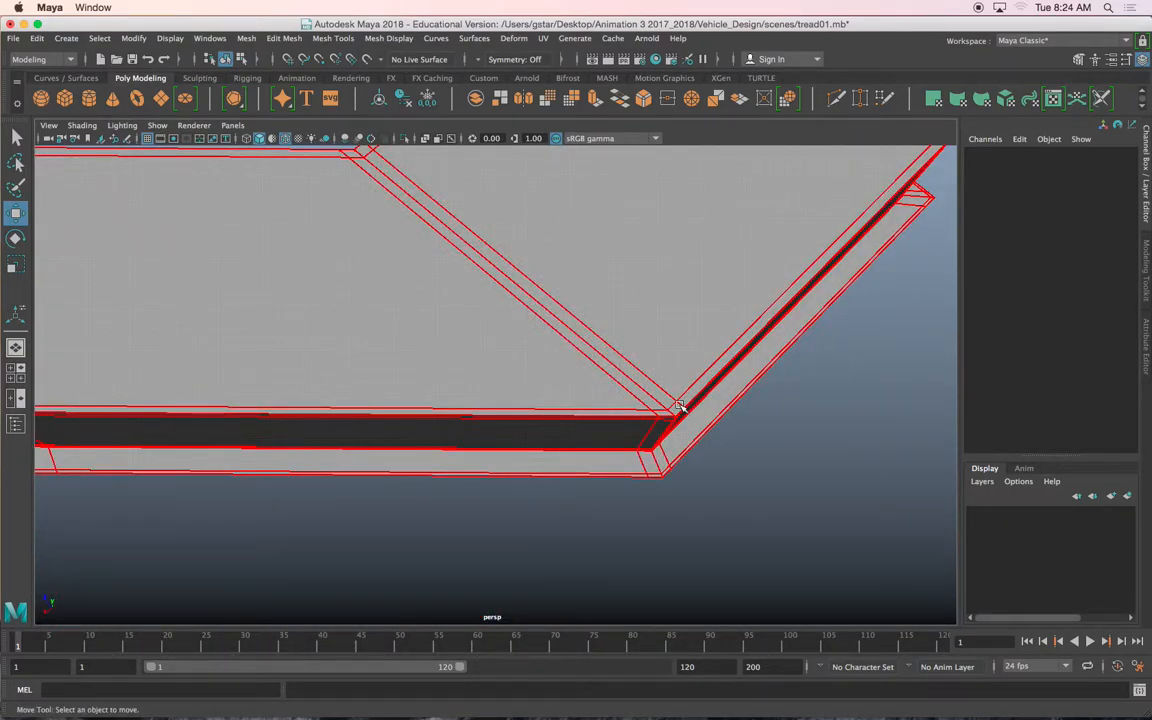
right_click_drag(679, 311, 718, 338)
right_click_drag(728, 289, 730, 291)
left_click_drag(689, 399, 633, 393, "alt")
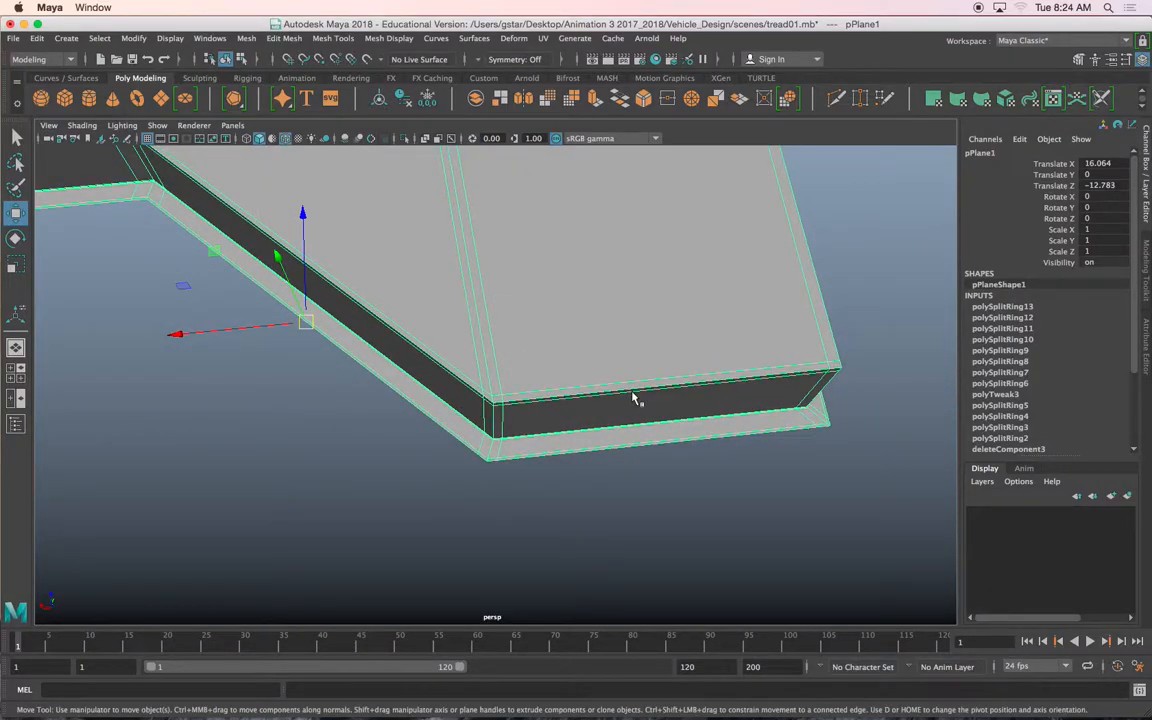
right_click_drag(632, 397, 447, 395, "alt")
key("d")
key("v")
left_click_drag(377, 347, 481, 346)
Duplicate the unrecessed Z mesh and move the copy along Z beside the original, to a Translate Z of -2.783.
key("ctrl+d")
left_click(681, 231)
left_click(493, 227)
left_click_drag(450, 250, 486, 275)
scroll(458, 465, "down", 5)
left_click_drag(458, 465, 562, 345, "alt")
Duplicate the second Z piece and move the new copy along Z beside it, to a Translate Z of about 7.148.
key("BackSpace")
left_click(478, 306)
left_click(529, 332)
key("ctrl+d")
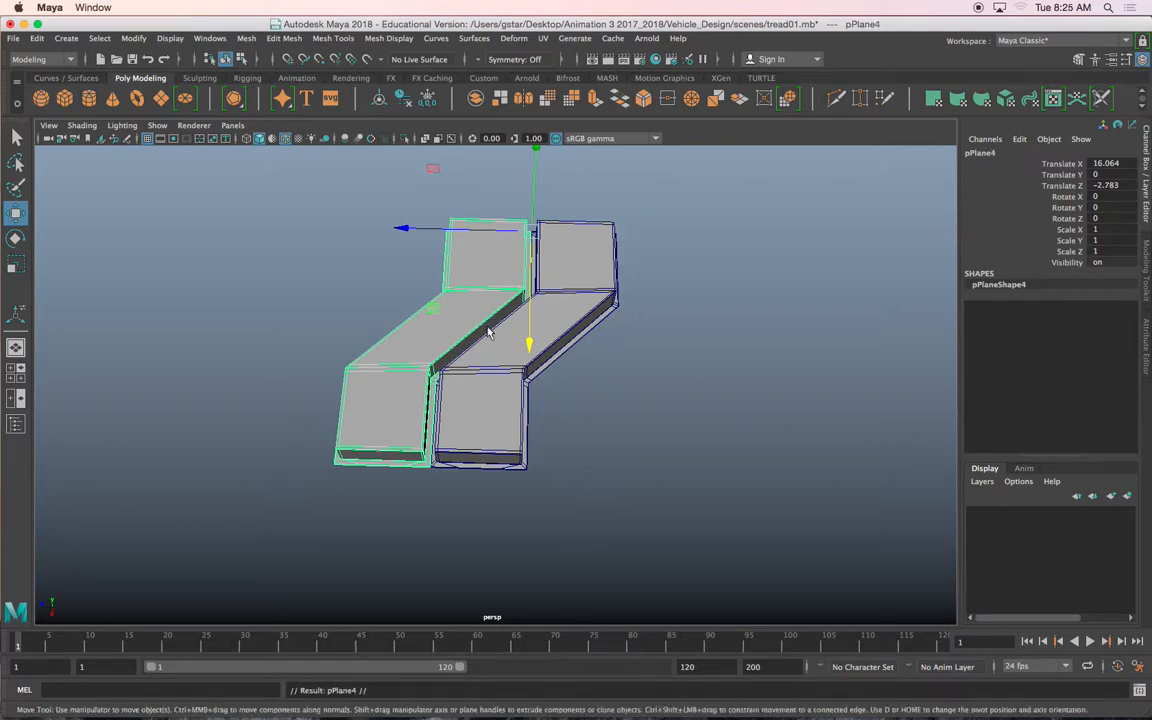
left_click_drag(473, 232, 400, 233)
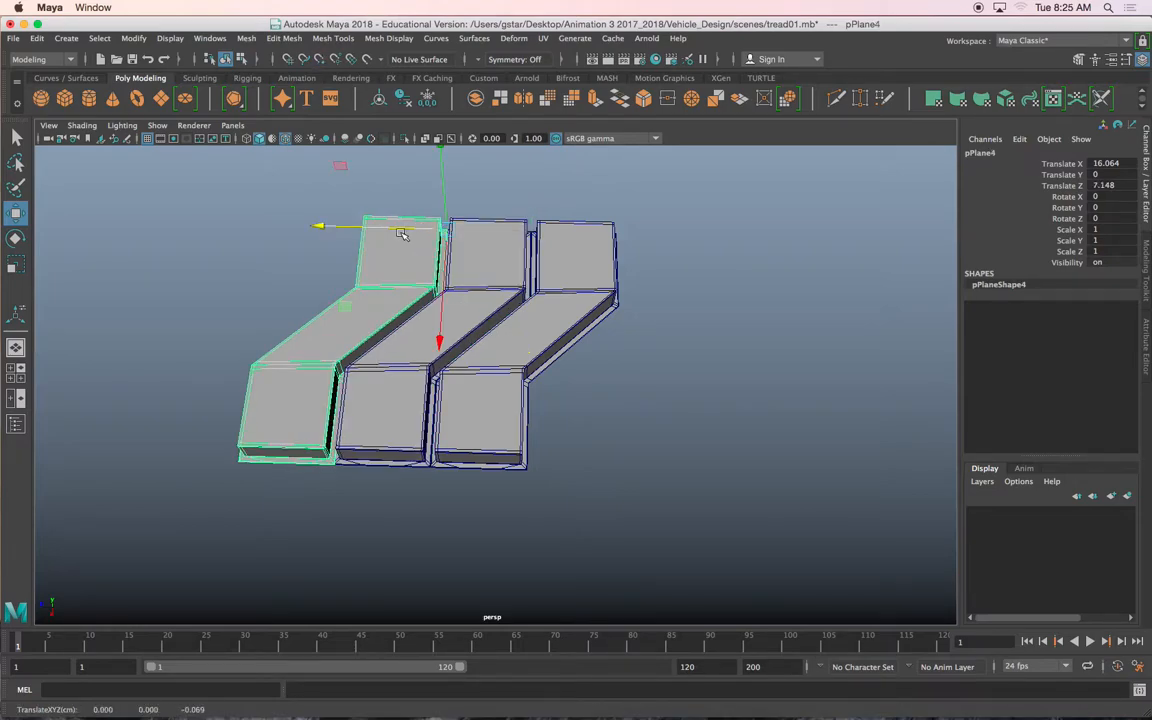
Repeat the last duplicate and its Z offset to extend the row of Z pieces to a Translate Z of 305.079.
key("shift+d")
key("shift+d")
key("shift+d")
key("shift+d")
key("shift+d")
key("shift+d")
key("shift+d")
scroll(386, 249, "down", 3)
key("shift+d")
key("shift+d")
key("shift+d")
key("shift+d")
key("shift+d")
key("shift+d")
key("shift+d")
key("shift+d")
key("shift+d")
scroll(369, 360, "down", 4)
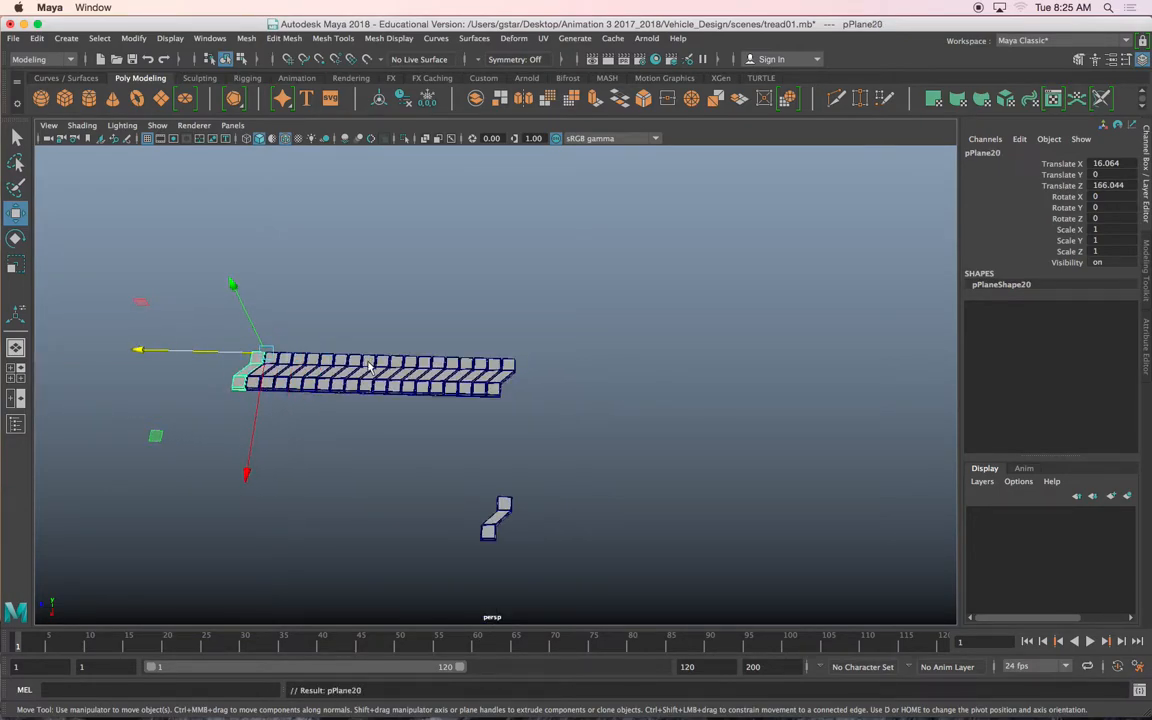
key("shift+d")
key("shift+d")
key("shift+d")
key("shift+d")
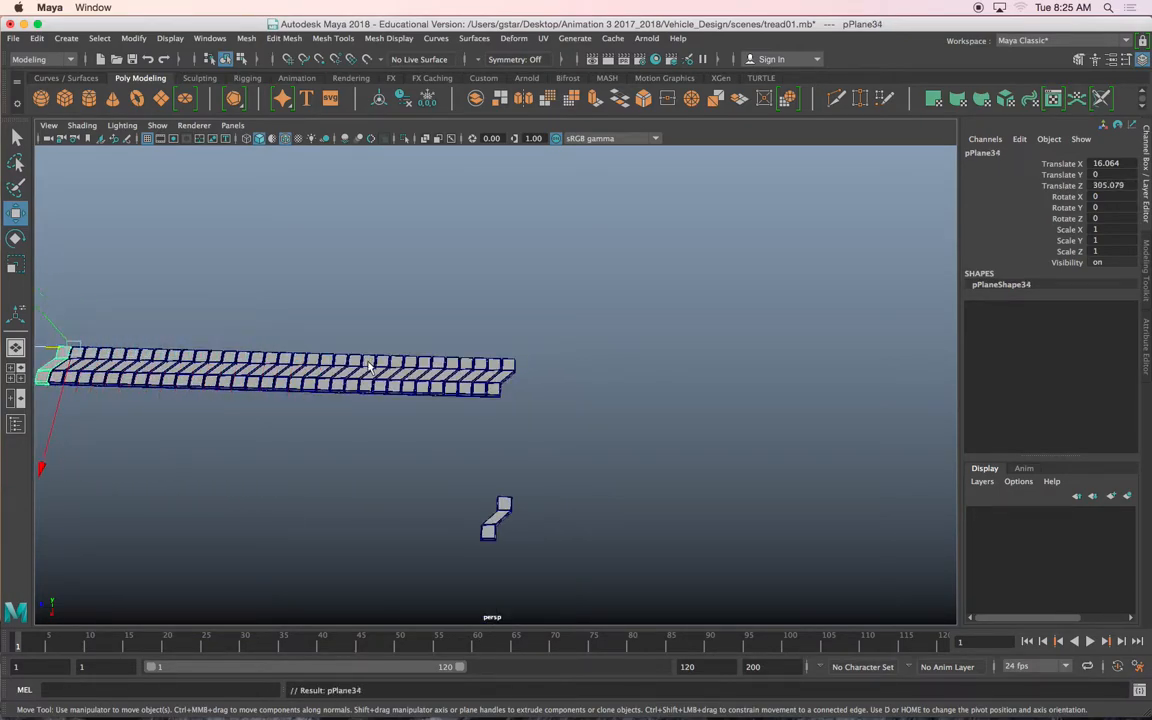
Select the whole row of Z pieces, combine them into one mesh and merge its vertices with a 0.01 distance threshold.
left_click_drag(370, 368, 631, 321, "alt")
scroll(538, 303, "down", 3)
left_click_drag(470, 496, 471, 497)
left_click_drag(372, 268, 391, 305, "alt")
left_click(246, 38)
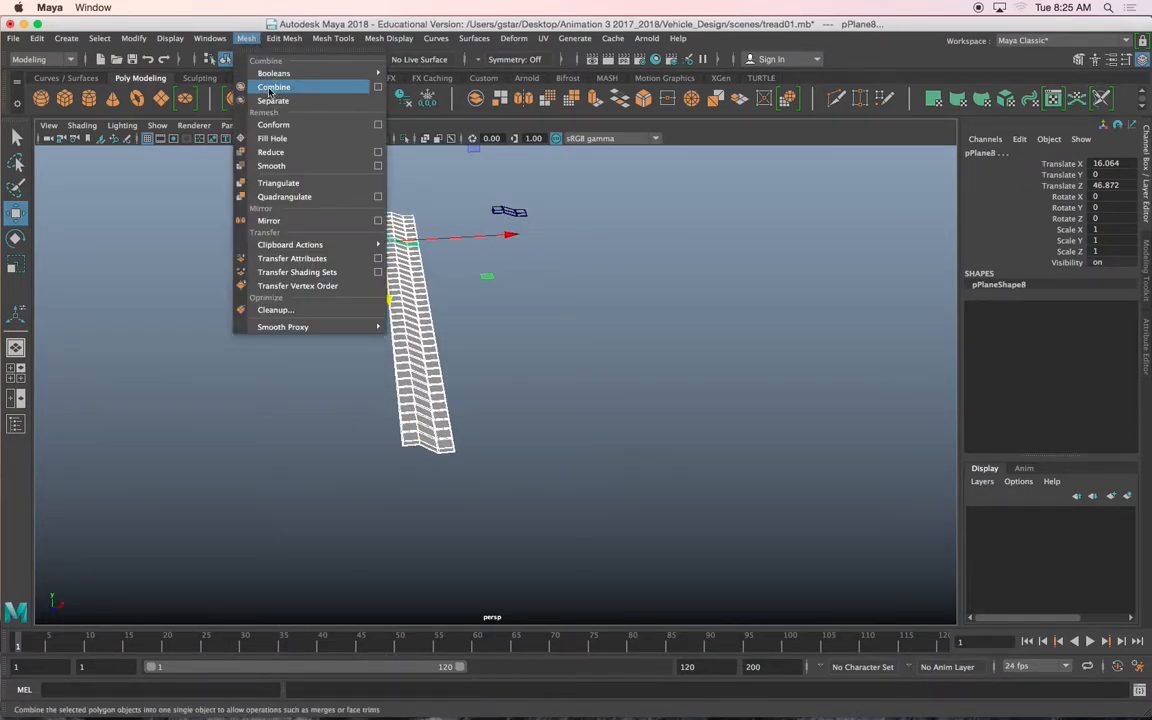
left_click(273, 88)
left_click(284, 38)
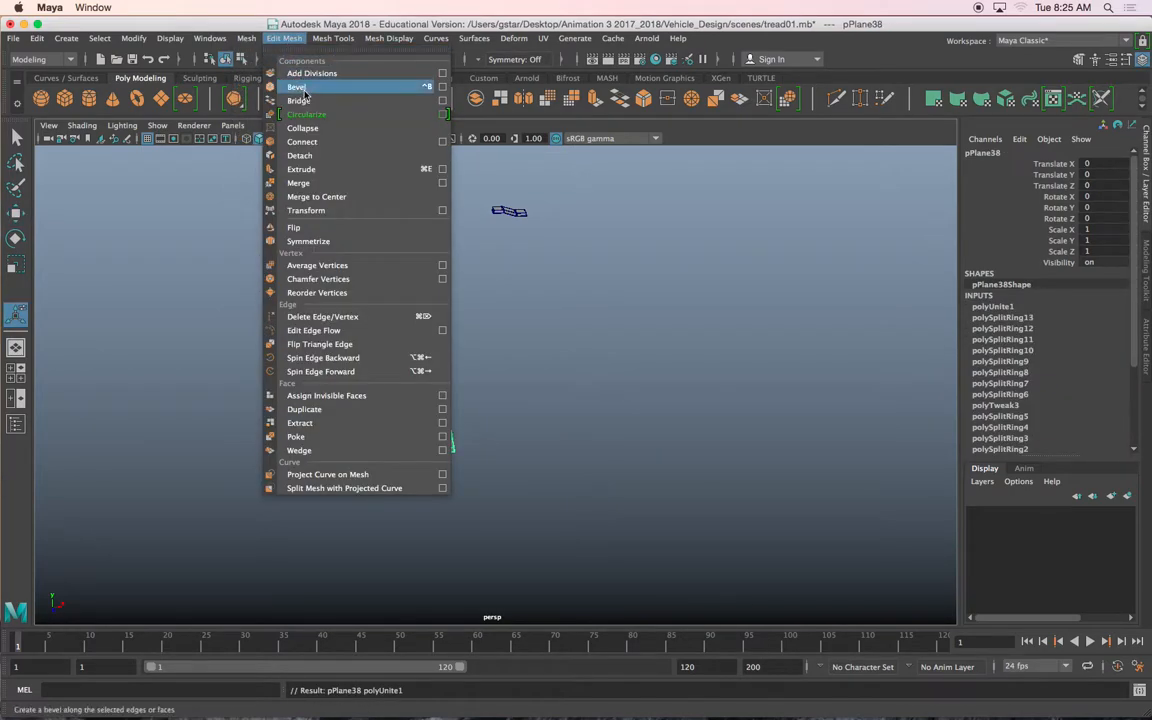
left_click(300, 183)
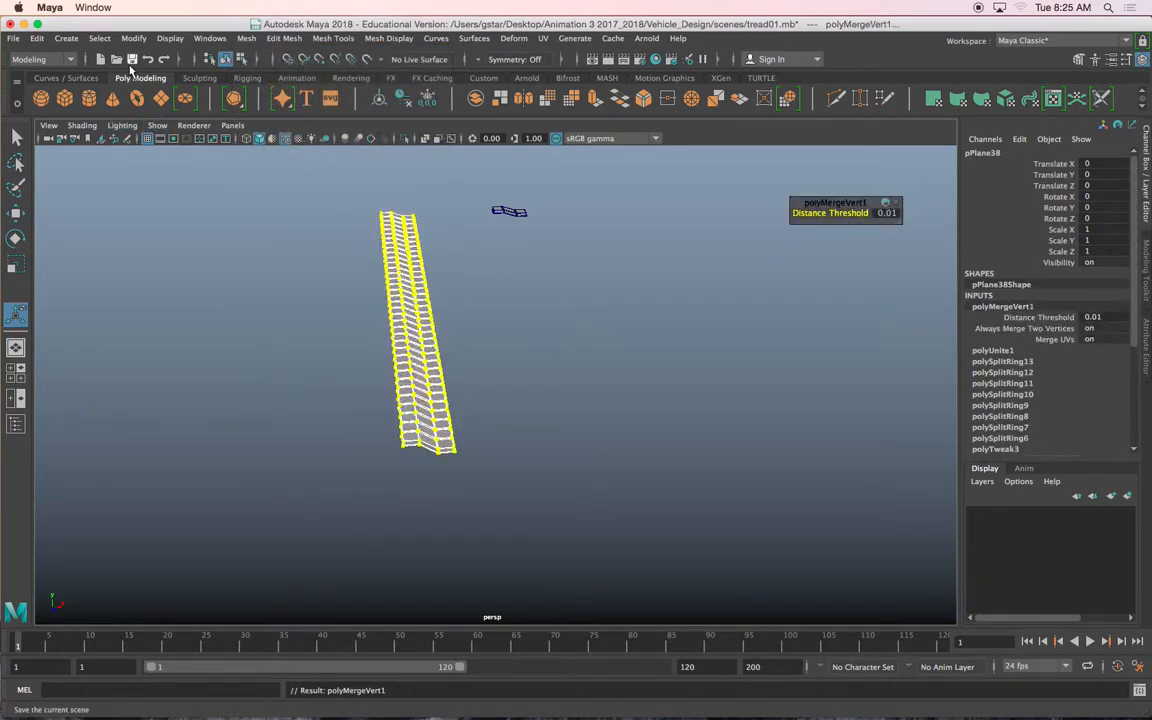
Return to object mode, select the combined tread strip and delete its construction history.
right_click_drag(474, 241, 428, 246)
left_click(329, 250)
left_click(386, 256)
left_click(36, 38)
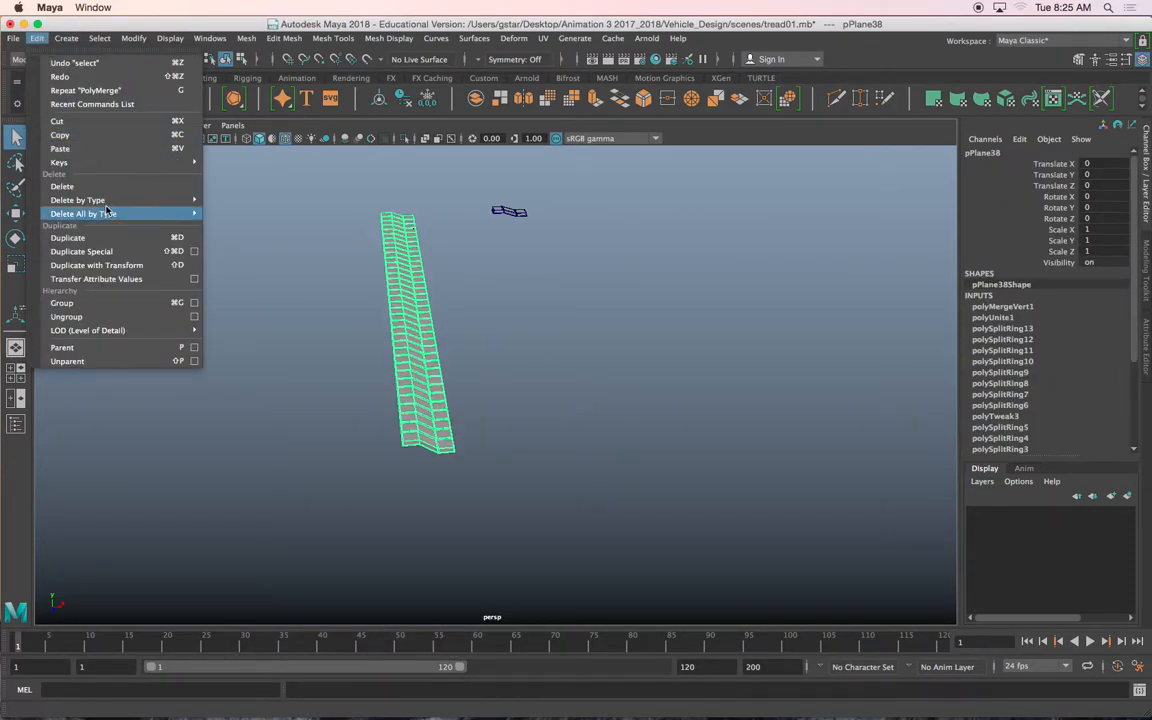
mouse_move(120, 200)
left_click(224, 211)
Examine the seams between the tread blocks by selecting edges along the strip's outer border, and return to object mode.
scroll(327, 273, "up", 5)
middle_click_drag(328, 322, 406, 278, "alt")
scroll(391, 356, "up", 5)
middle_click_drag(391, 356, 470, 348, "alt")
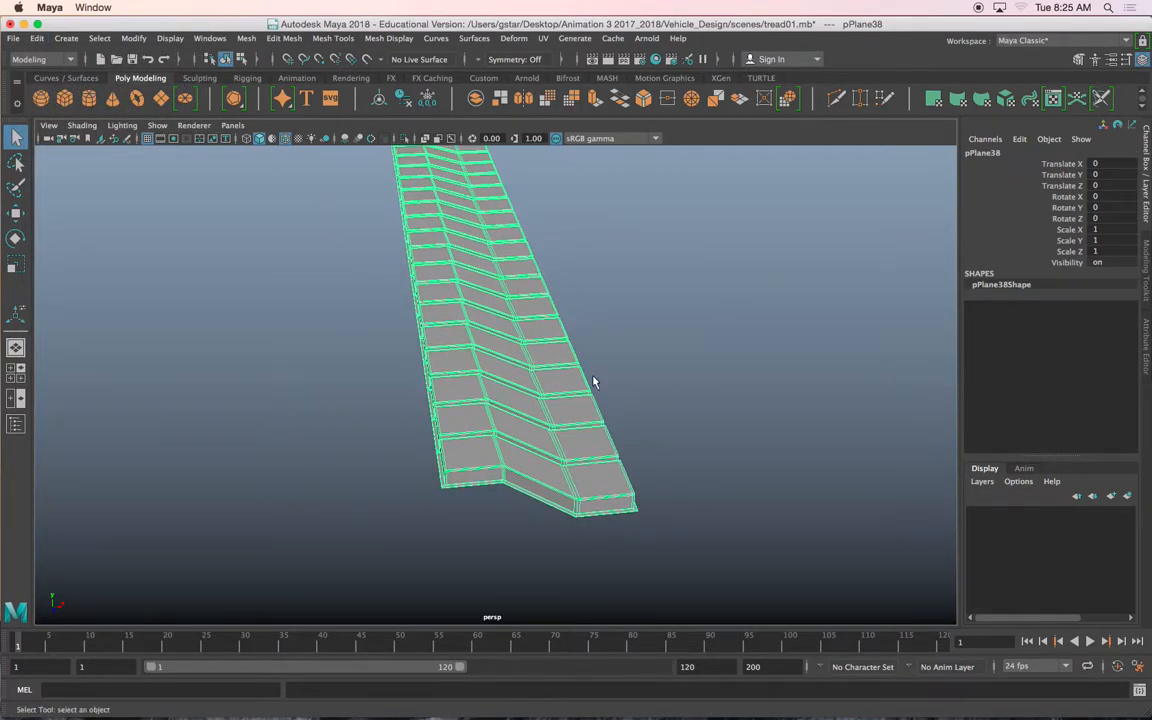
scroll(593, 381, "up", 8)
left_click_drag(551, 404, 539, 397, "alt")
right_click_drag(617, 321, 614, 272)
left_click(614, 468)
scroll(614, 468, "down", 8)
left_click_drag(533, 420, 740, 420, "alt")
middle_click_drag(510, 455, 658, 414, "alt")
middle_click_drag(430, 455, 573, 420, "alt")
scroll(572, 421, "up", 10)
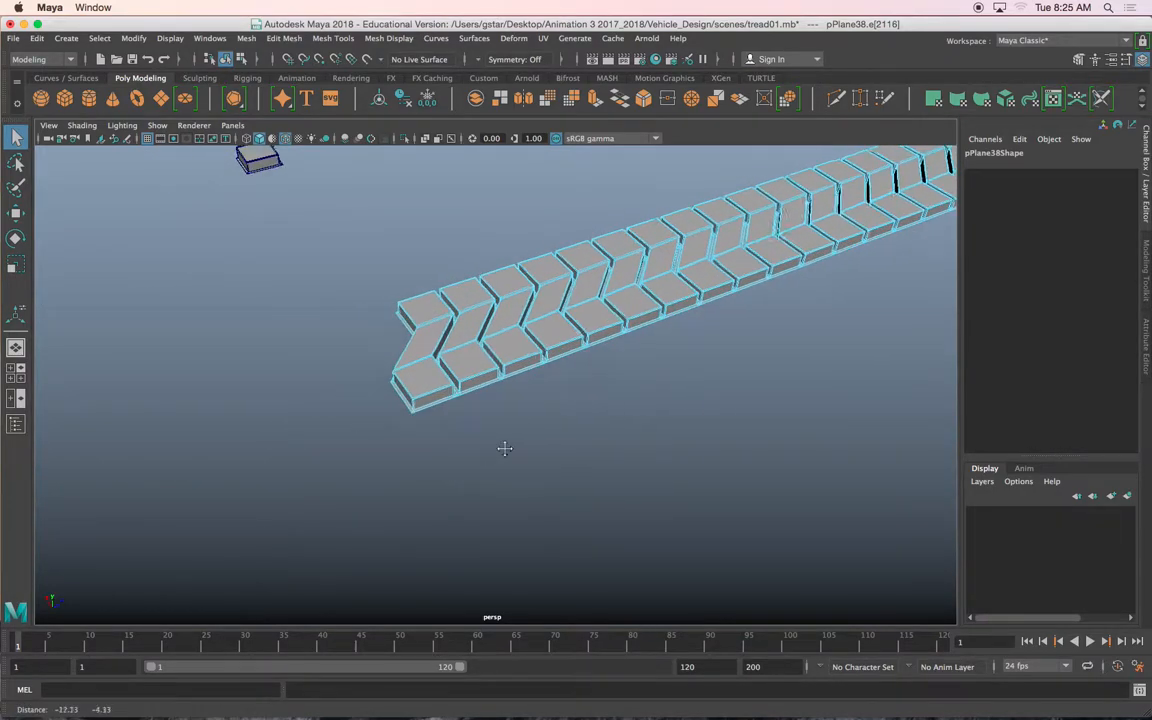
scroll(532, 440, "down", 6)
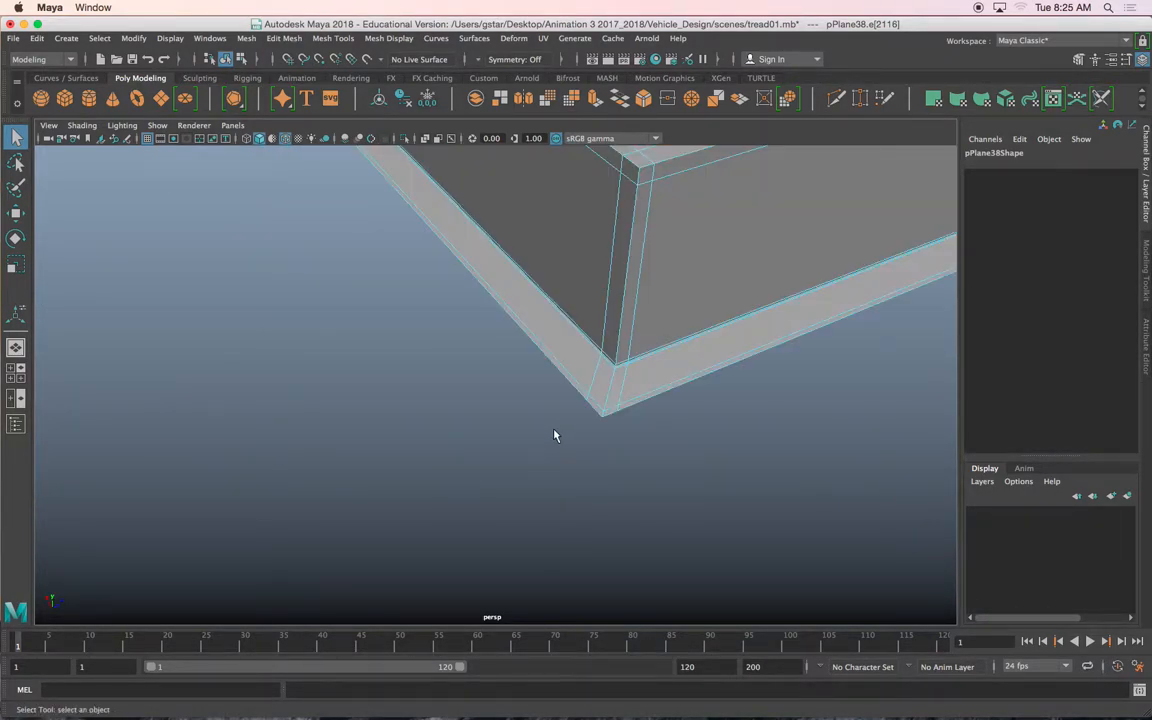
left_click(501, 427)
scroll(481, 412, "down", 8)
scroll(527, 404, "up", 6)
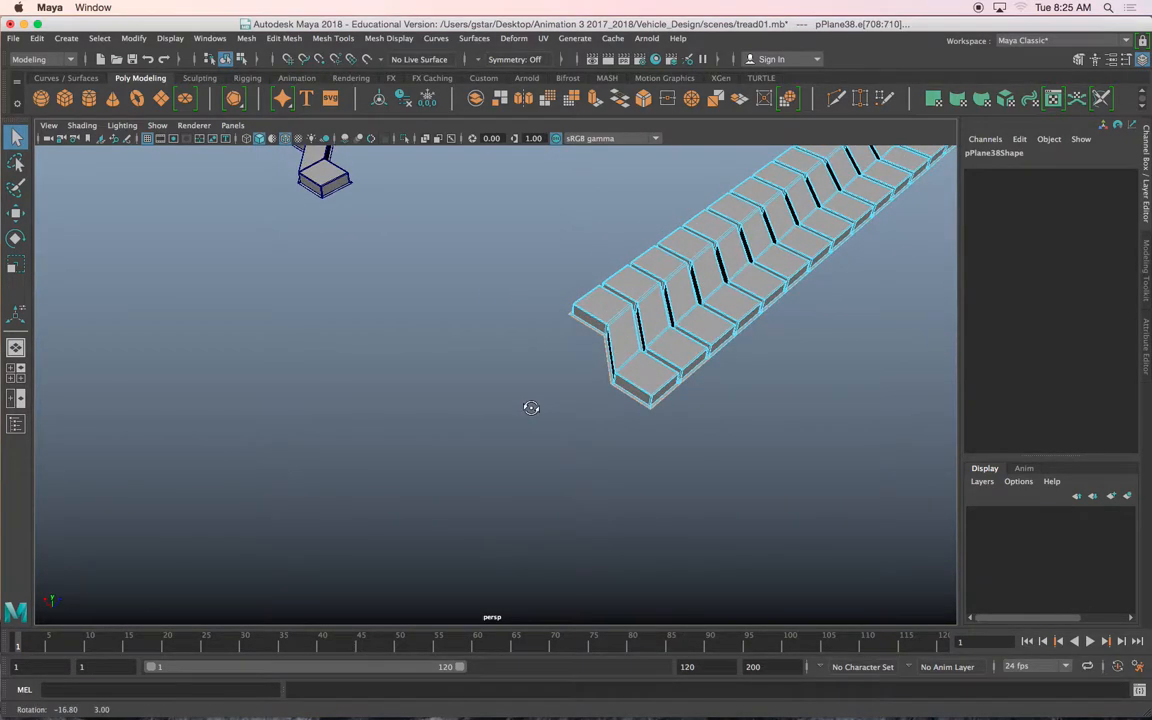
scroll(510, 424, "up", 4)
left_click_drag(514, 427, 475, 415, "alt")
left_click_drag(563, 393, 512, 382, "alt")
right_click_drag(495, 354, 558, 292)
scroll(494, 378, "up", 6)
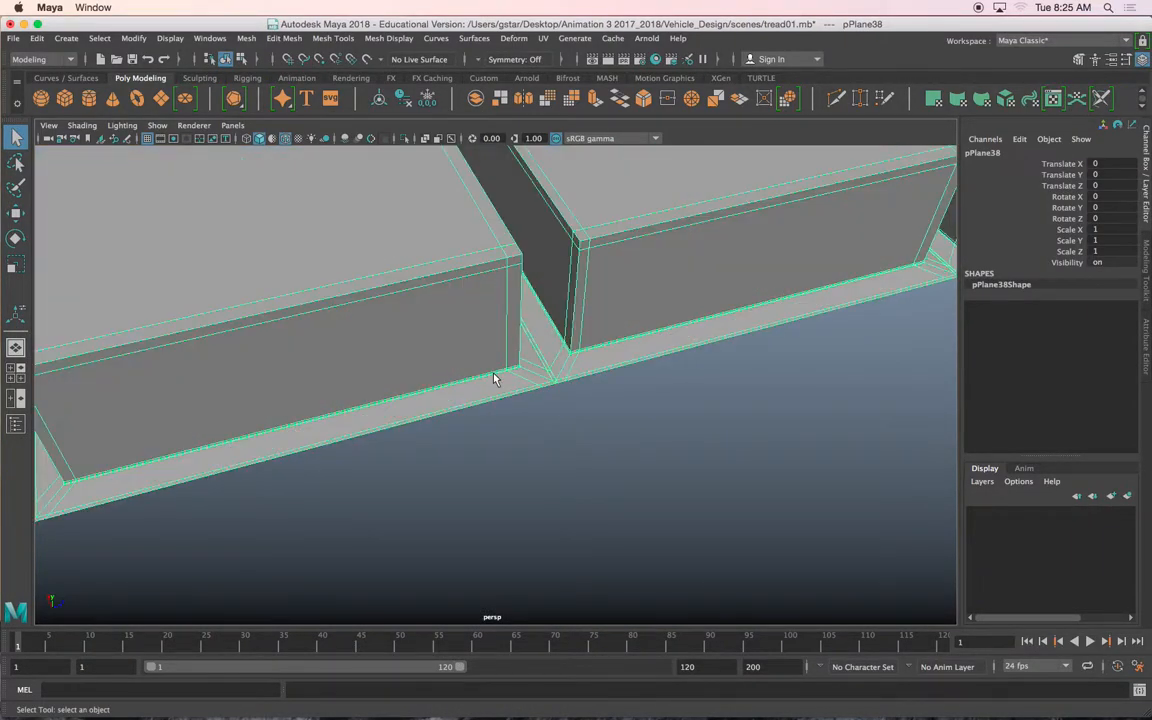
Undo the edge selections, history deletion, vertex merge, combine and repeated duplicates of the Z piece.
left_click_drag(494, 378, 476, 385, "alt")
key("z")
key("z")
key("z")
key("z")
key("z")
key("z")
key("z")
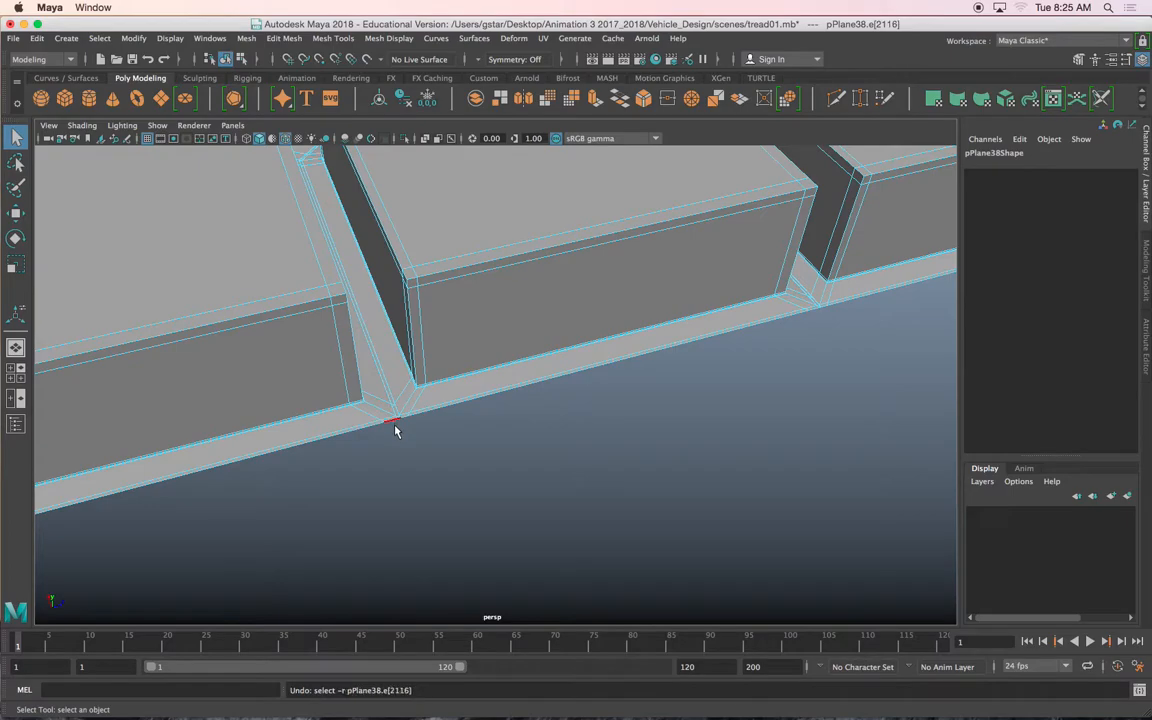
key("z")
key("z")
key("z")
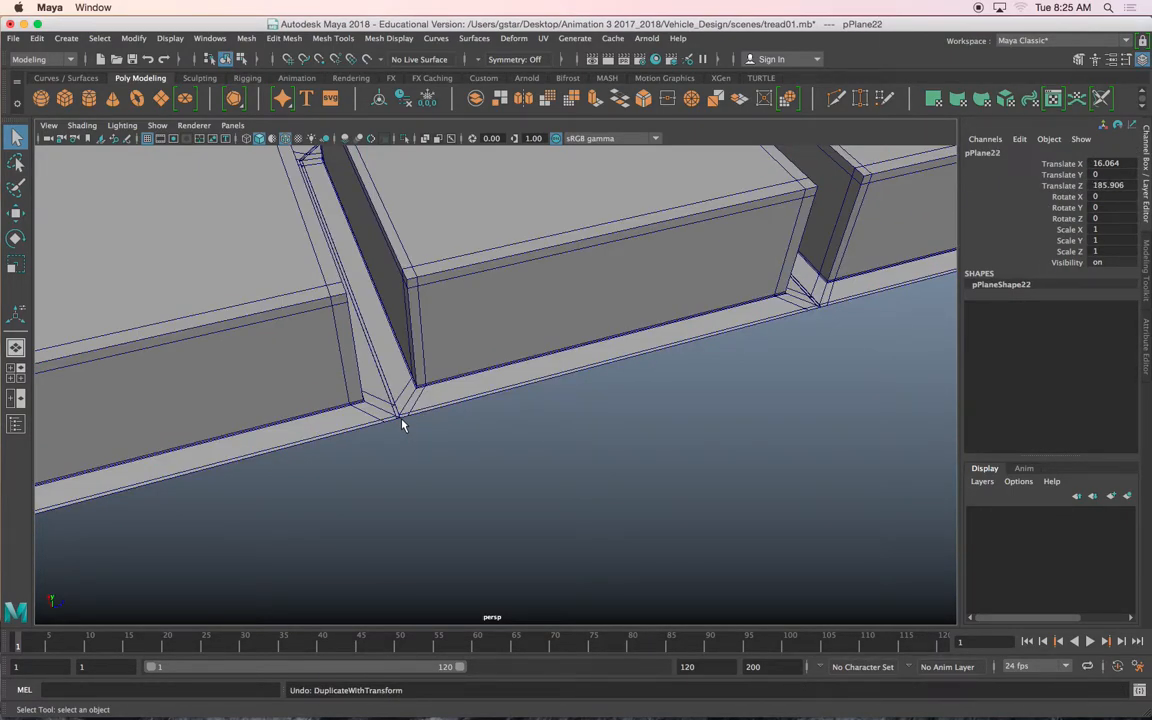
key("z")
key("z")
key("z")
key("z")
key("z")
key("z")
key("z")
key("z")
key("z")
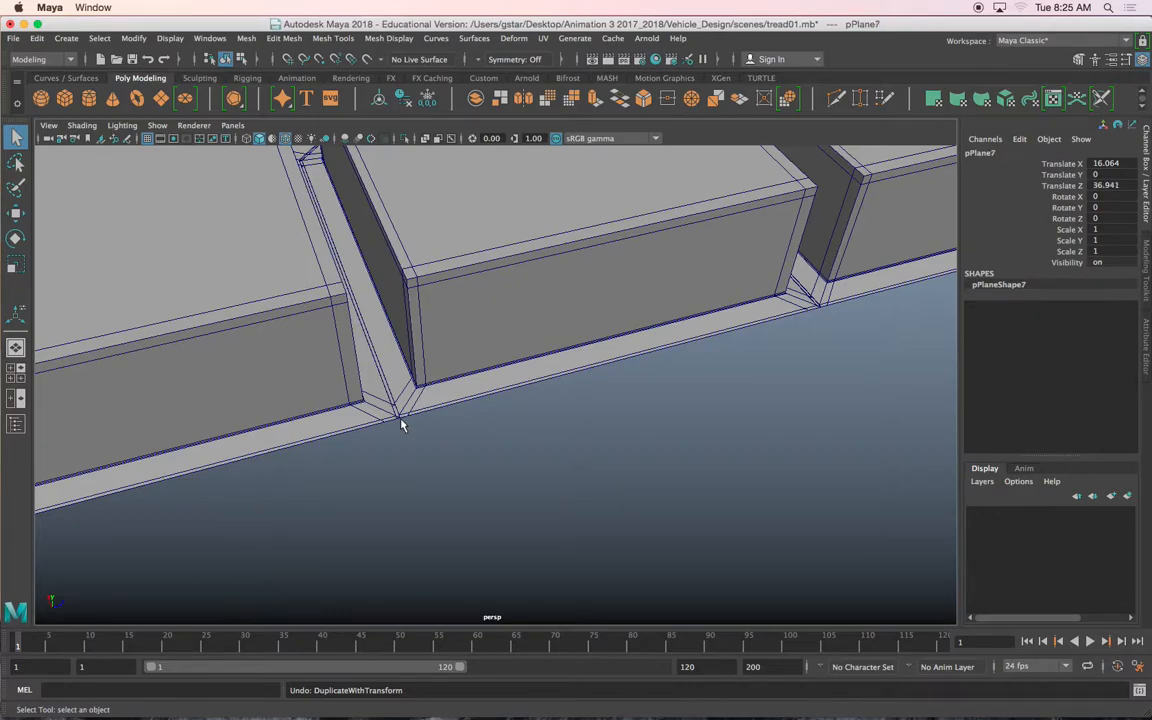
Duplicate the second Z piece and vertex-snap the copy along Z against its outer corner, at a Translate Z of 7.217.
middle_click_drag(373, 427, 427, 411, "alt")
left_click_drag(543, 404, 537, 401, "alt")
scroll(530, 412, "down", 8)
key("w")
scroll(514, 418, "up", 10)
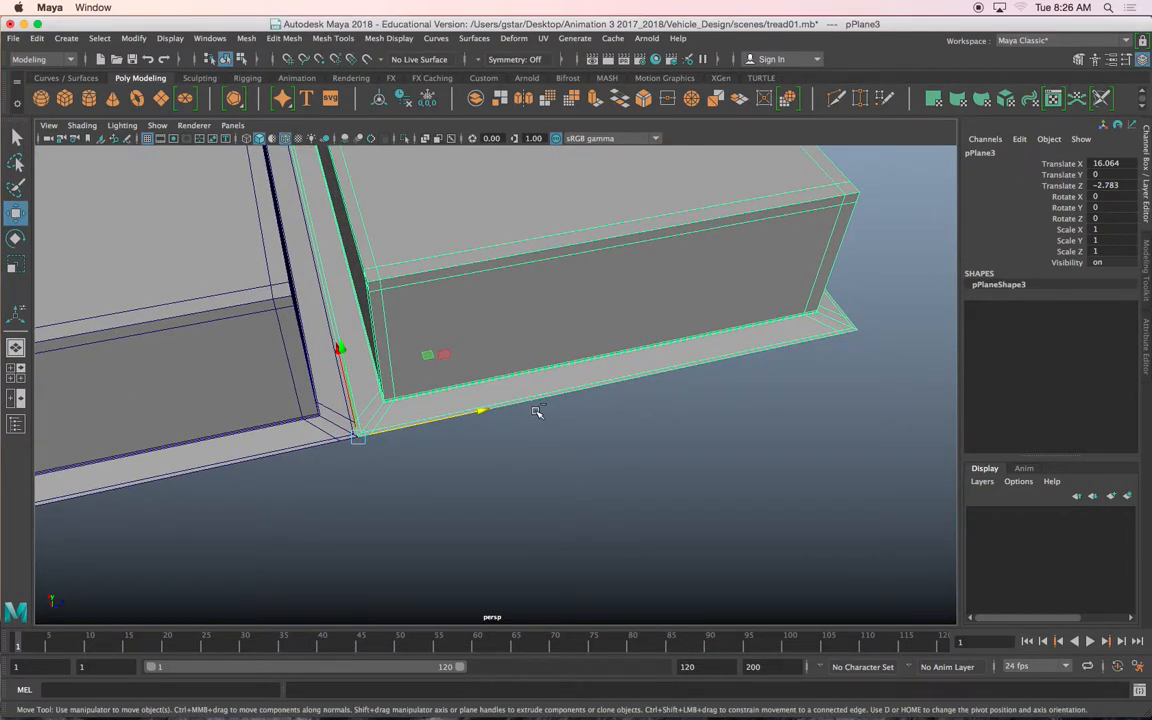
left_click_drag(456, 416, 879, 359)
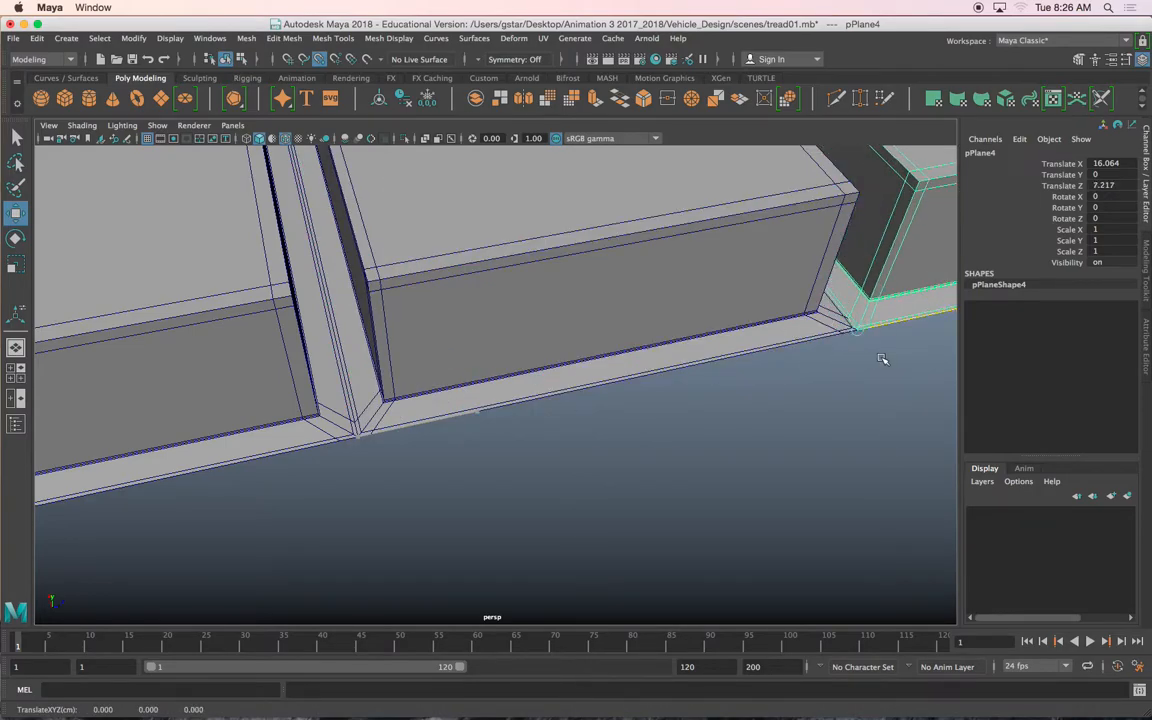
middle_click_drag(871, 358, 830, 373, "alt")
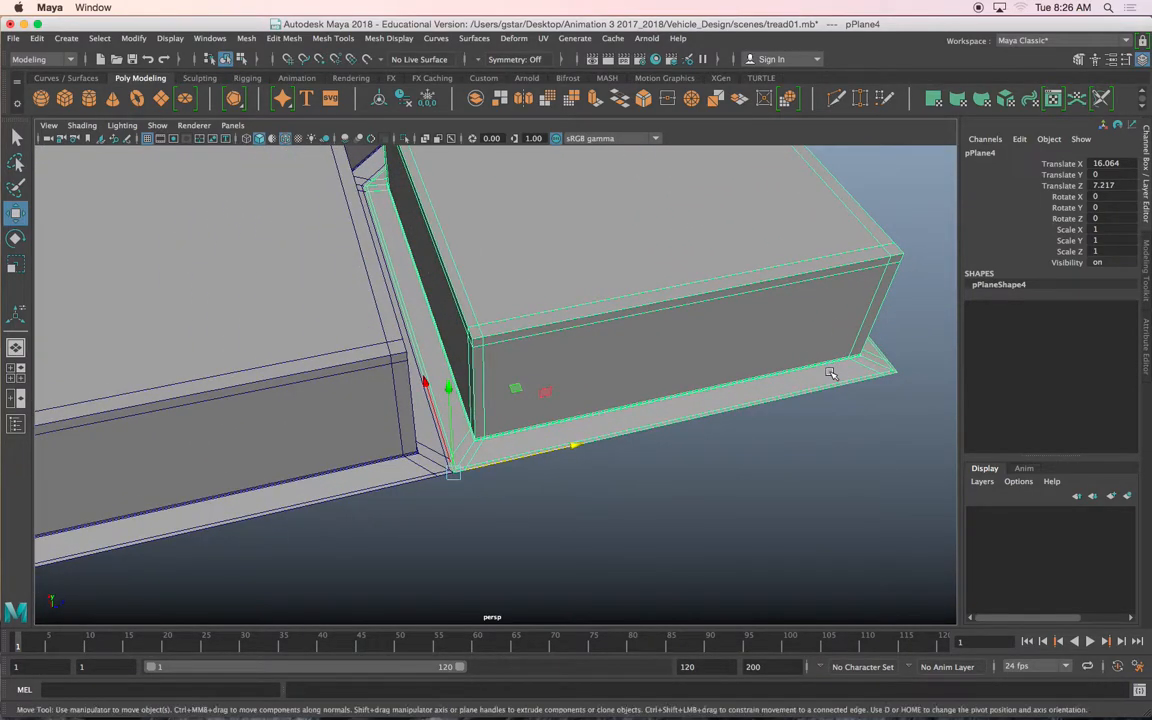
Freeze the third Z piece's transformations, duplicate it and snap the copy along Z beside it, at a Translate Z of 10.
left_click(134, 38)
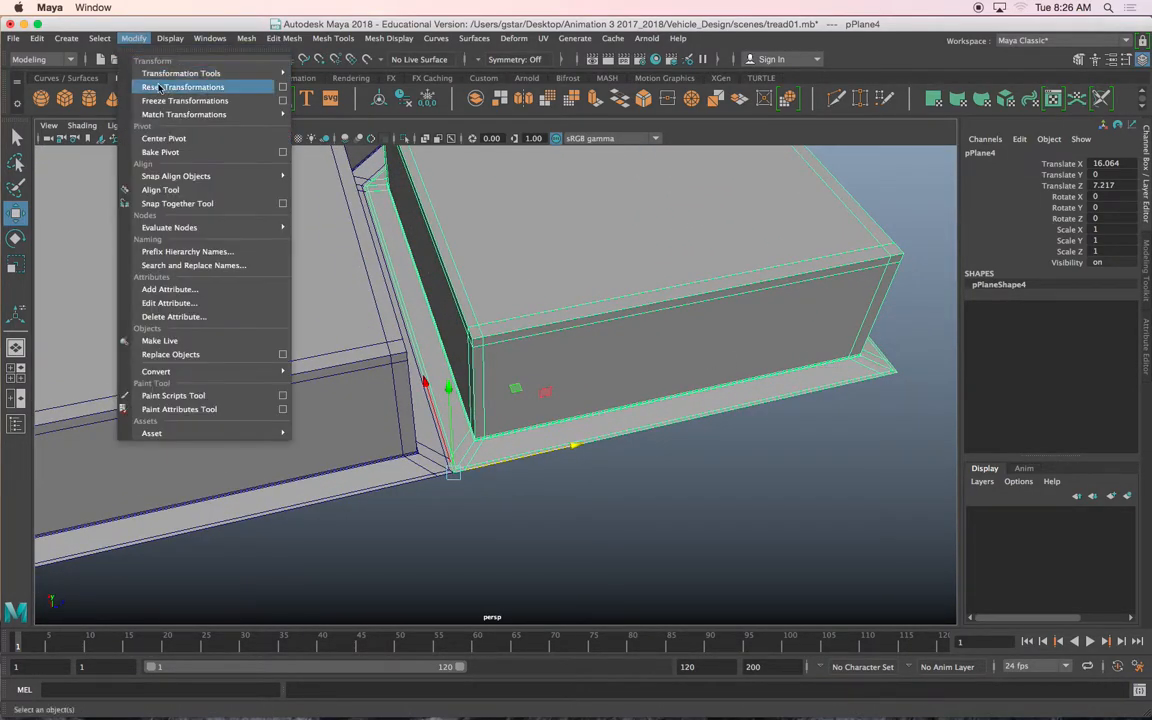
left_click(150, 97)
middle_click_drag(475, 343, 457, 344, "alt")
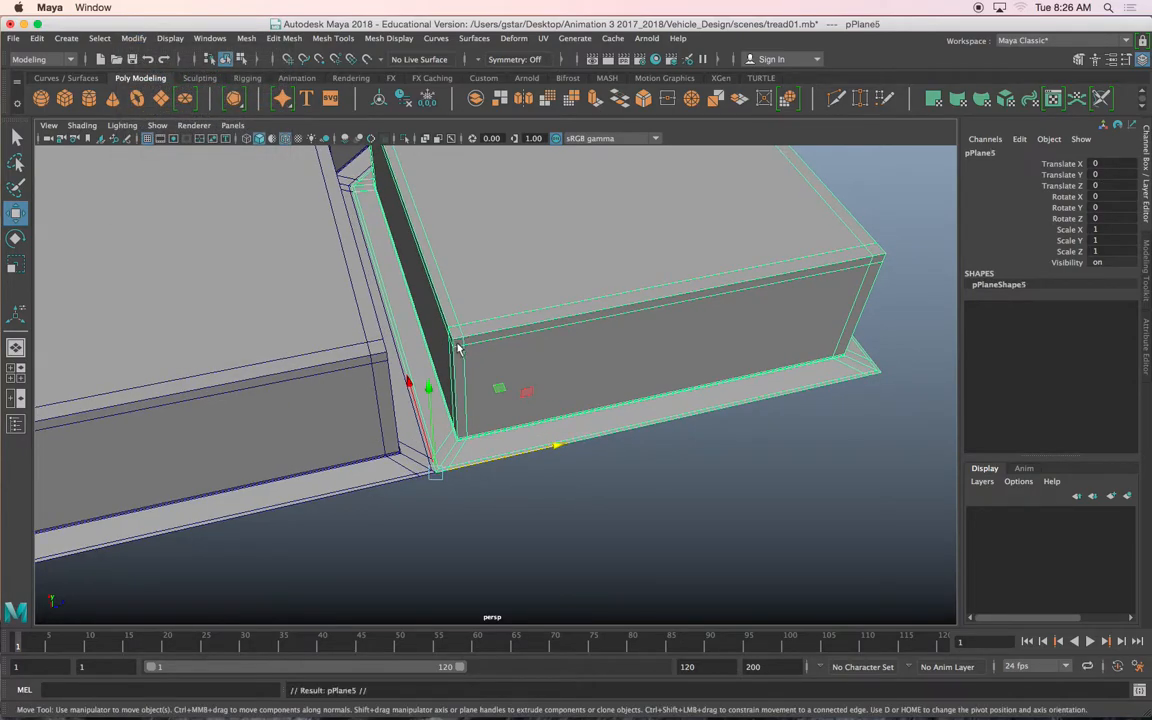
left_click_drag(490, 452, 692, 430)
left_click_drag(904, 401, 915, 383)
Duplicate the newest Z piece and snap the copy to its outer corner, at a Translate Z of 20.
middle_click_drag(915, 383, 862, 390, "alt")
left_click_drag(400, 488, 669, 424)
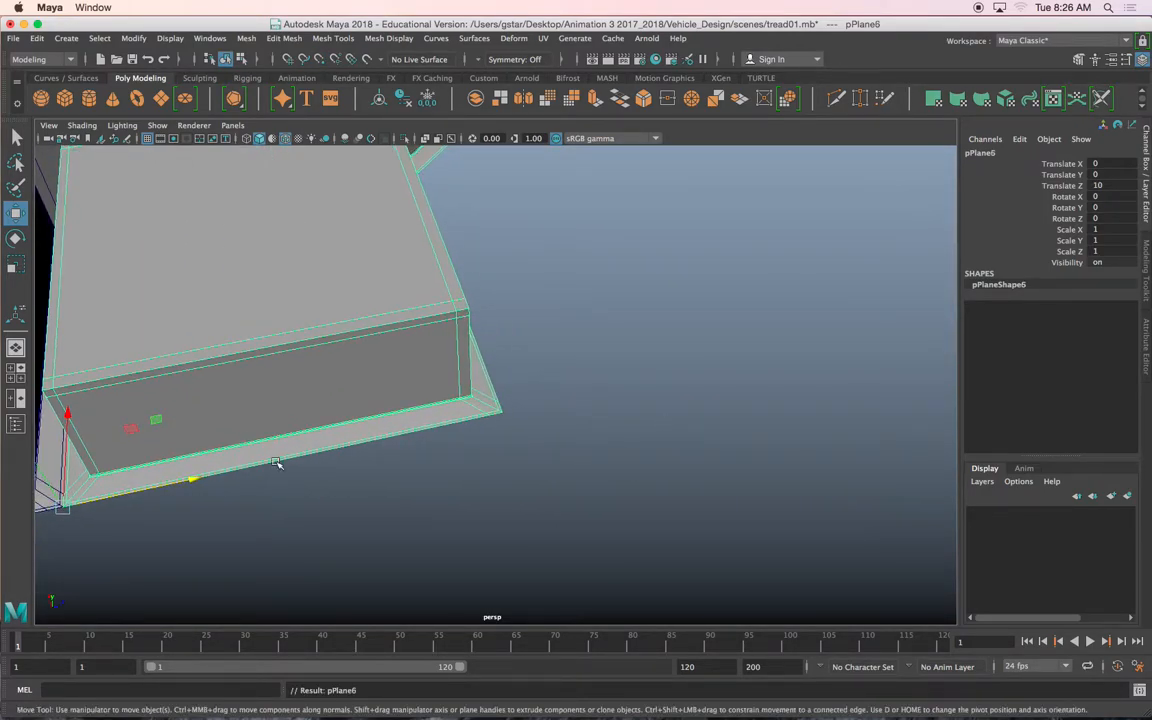
left_click(236, 434)
left_click_drag(175, 483, 510, 424)
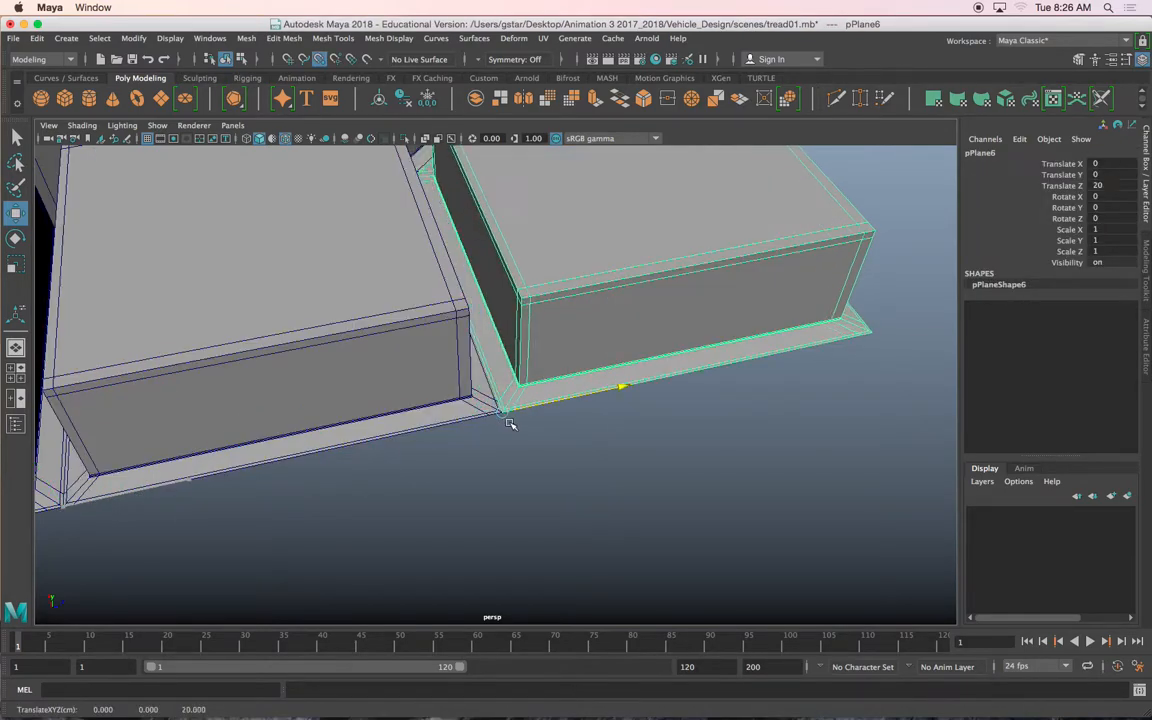
Repeat the duplicate with its 10-unit Z offset until the newest Z piece sits at a Translate Z of 190.
key("shift+d")
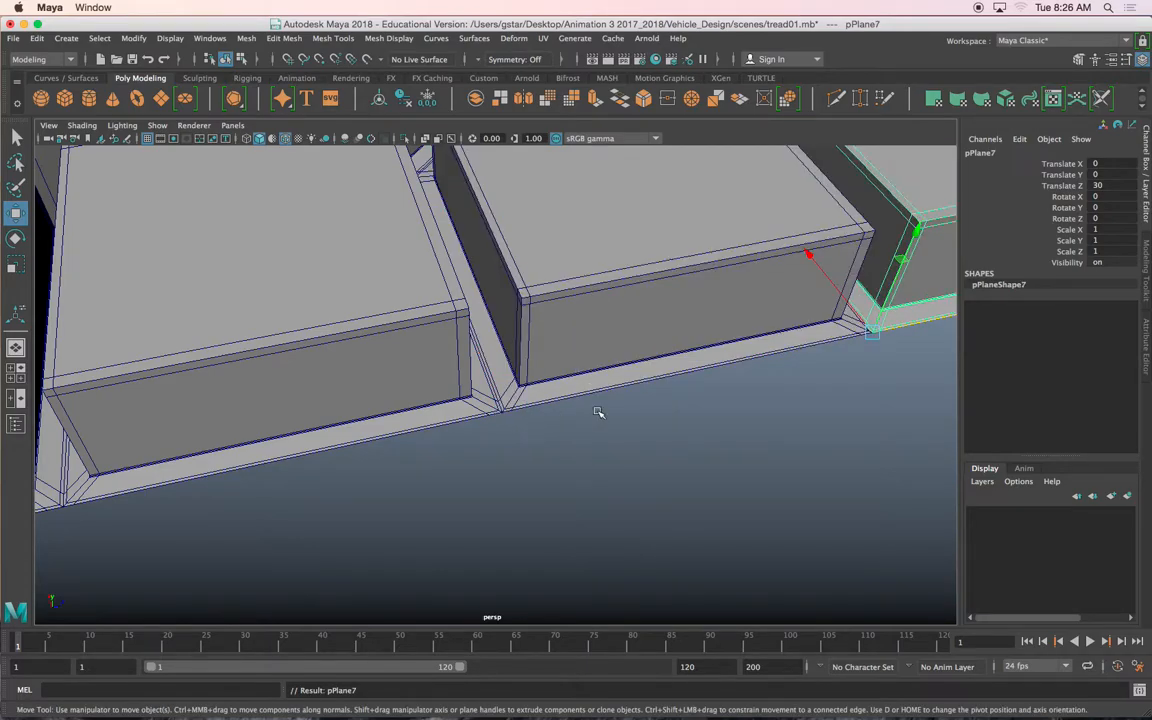
middle_click_drag(597, 411, 488, 435, "alt")
right_click_drag(488, 435, 544, 422, "alt")
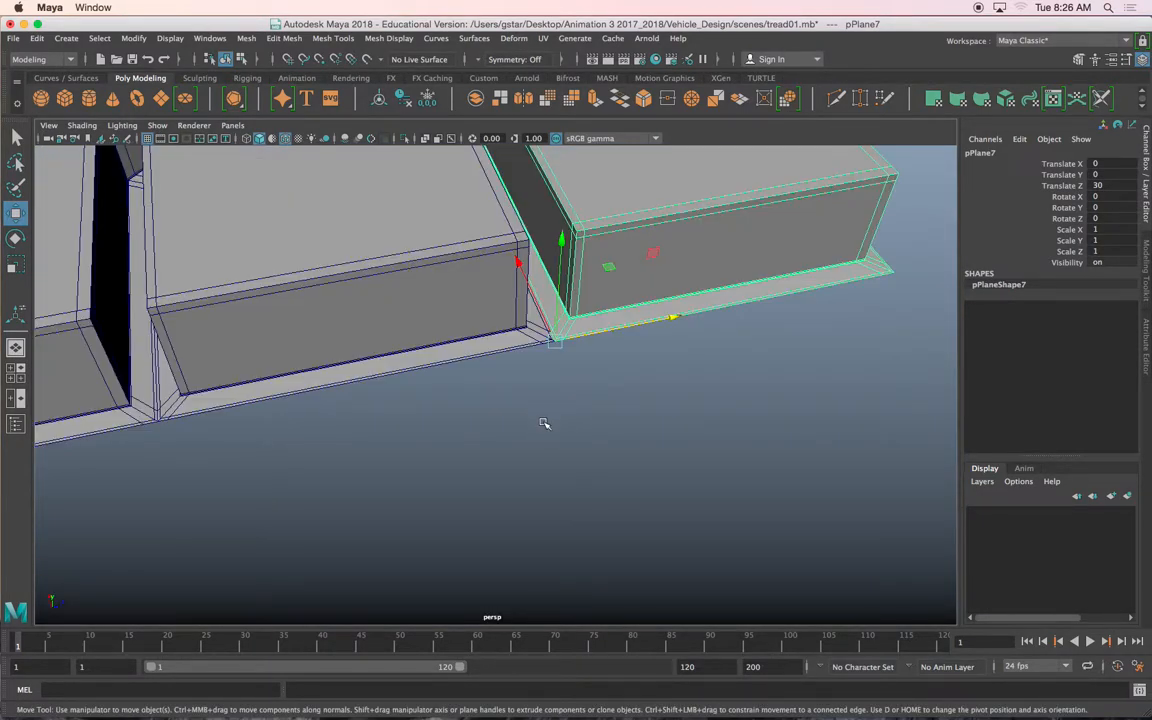
key("shift+d")
key("shift+d")
key("shift+d")
key("shift+d")
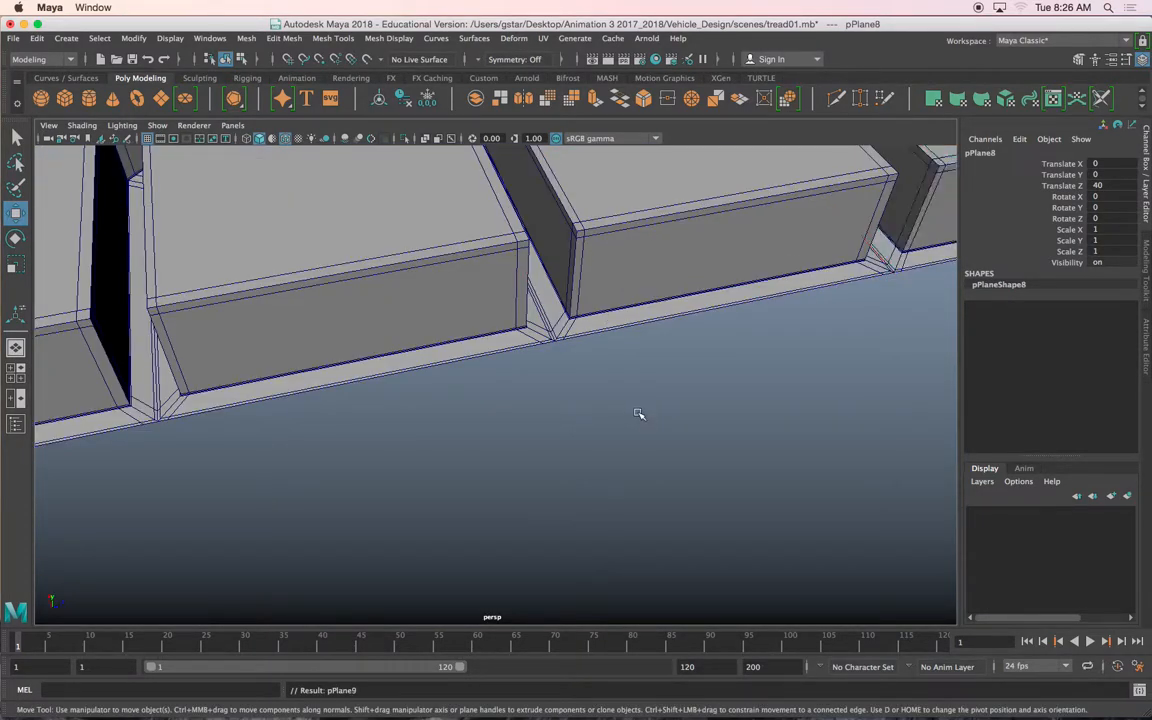
scroll(638, 411, "down", 8)
key("shift+d")
key("shift+d")
key("shift+d")
scroll(638, 414, "down", 6)
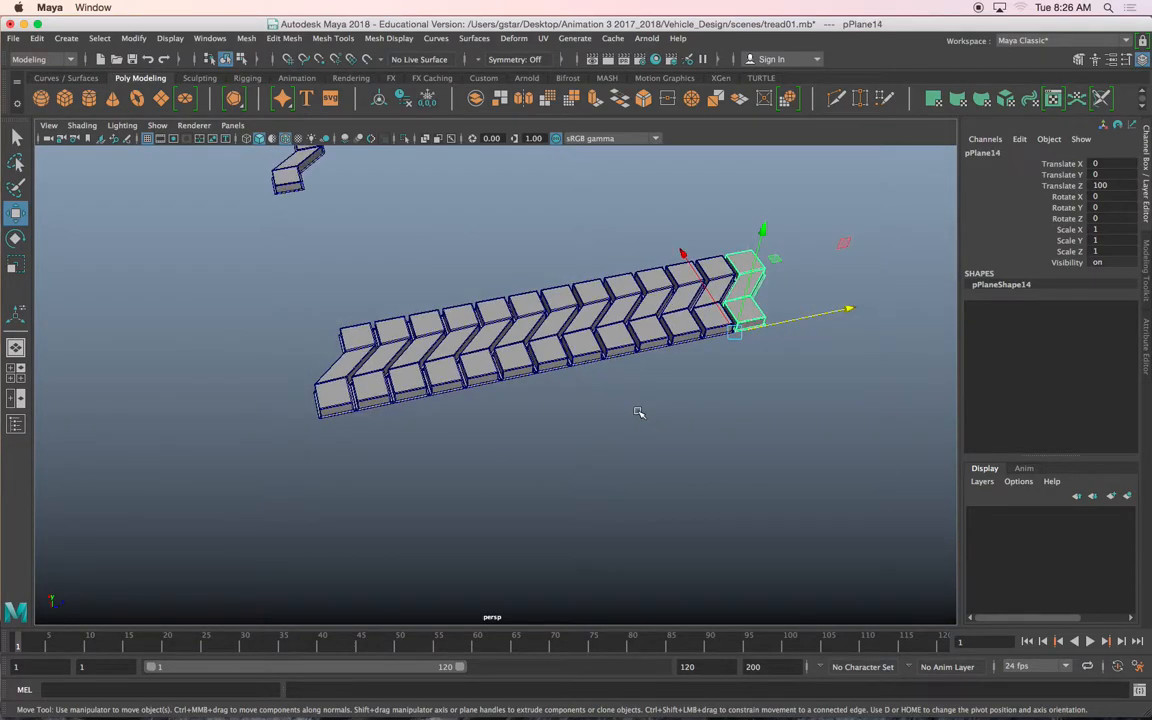
middle_click_drag(638, 412, 579, 443, "alt")
left_click_drag(579, 443, 564, 442, "alt")
key("shift+d")
key("shift+d")
key("shift+d")
key("shift+d")
key("shift+d")
key("shift+d")
key("shift+d")
key("shift+d")
key("shift+d")
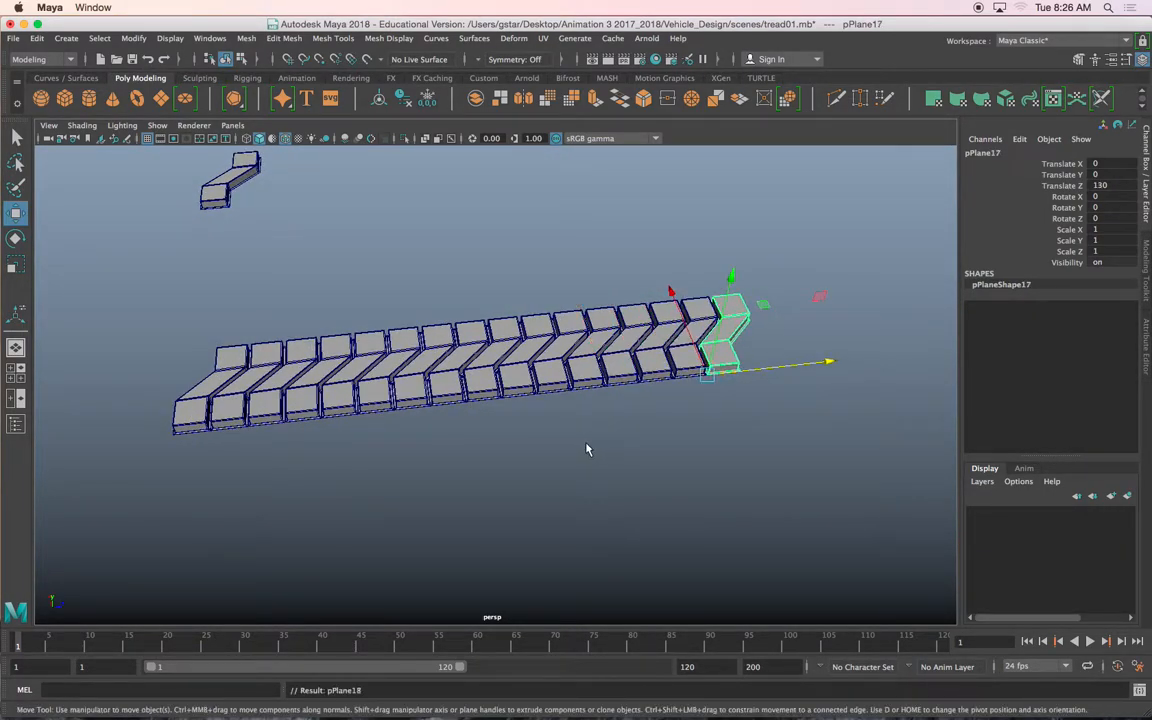
middle_click_drag(586, 437, 547, 440, "alt")
left_click_drag(547, 440, 590, 427, "alt")
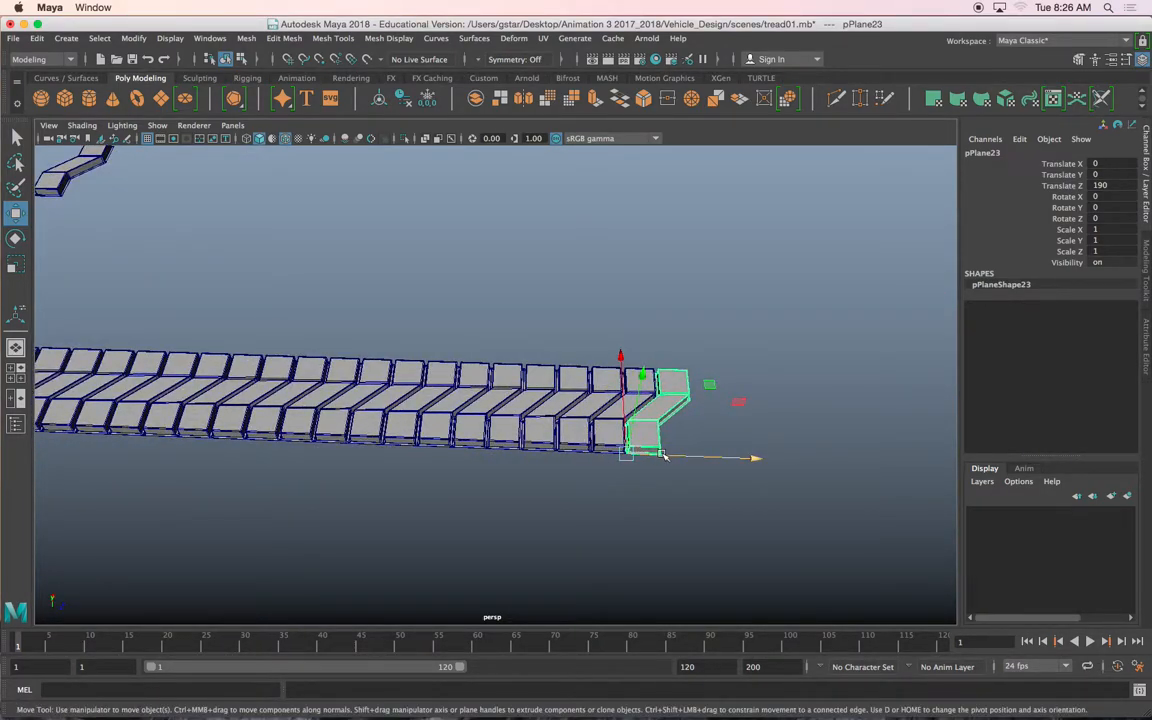
middle_click_drag(543, 460, 663, 450, "alt")
right_click_drag(663, 450, 504, 458, "alt")
left_click_drag(504, 458, 512, 460, "alt")
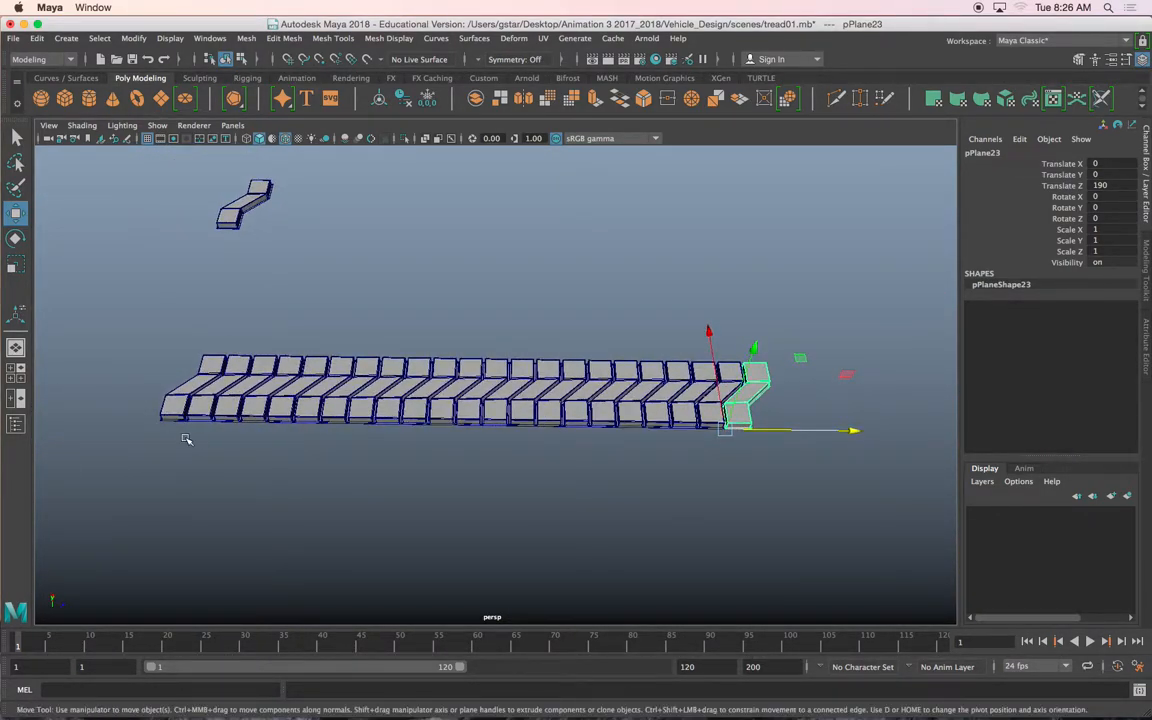
Add eleven more Z pieces to the end of the row with the same repeated offset duplicate.
middle_click_drag(785, 459, 469, 446, "alt")
scroll(662, 454, "up", 5)
scroll(579, 445, "up", 2)
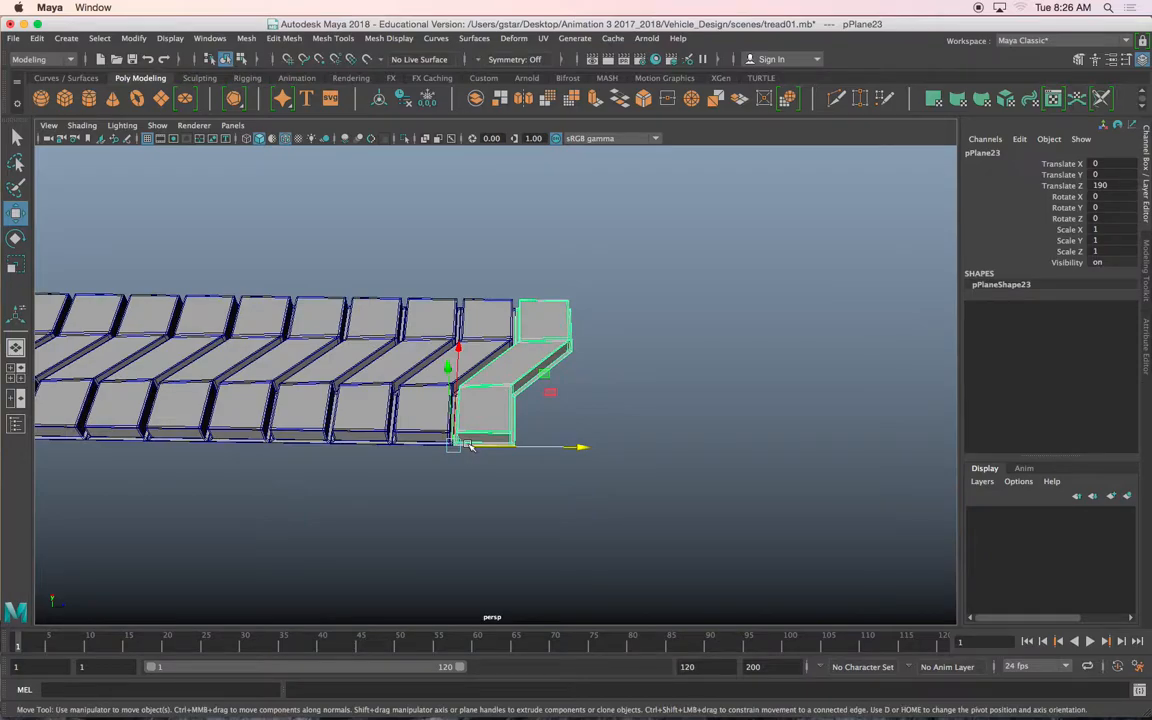
key("shift+d")
key("shift+d")
key("shift+d")
key("shift+d")
key("shift+d")
key("shift+d")
key("shift+d")
key("shift+d")
key("shift+d")
key("shift+d")
key("shift+d")
Select every Z piece in the row, leaving out the separate original, and combine them into one mesh.
right_click_drag(655, 455, 543, 453, "alt")
middle_click_drag(550, 453, 625, 453, "alt")
left_click_drag(625, 453, 525, 455, "alt")
left_click_drag(243, 350, 766, 518)
left_click_drag(610, 499, 785, 503, "alt")
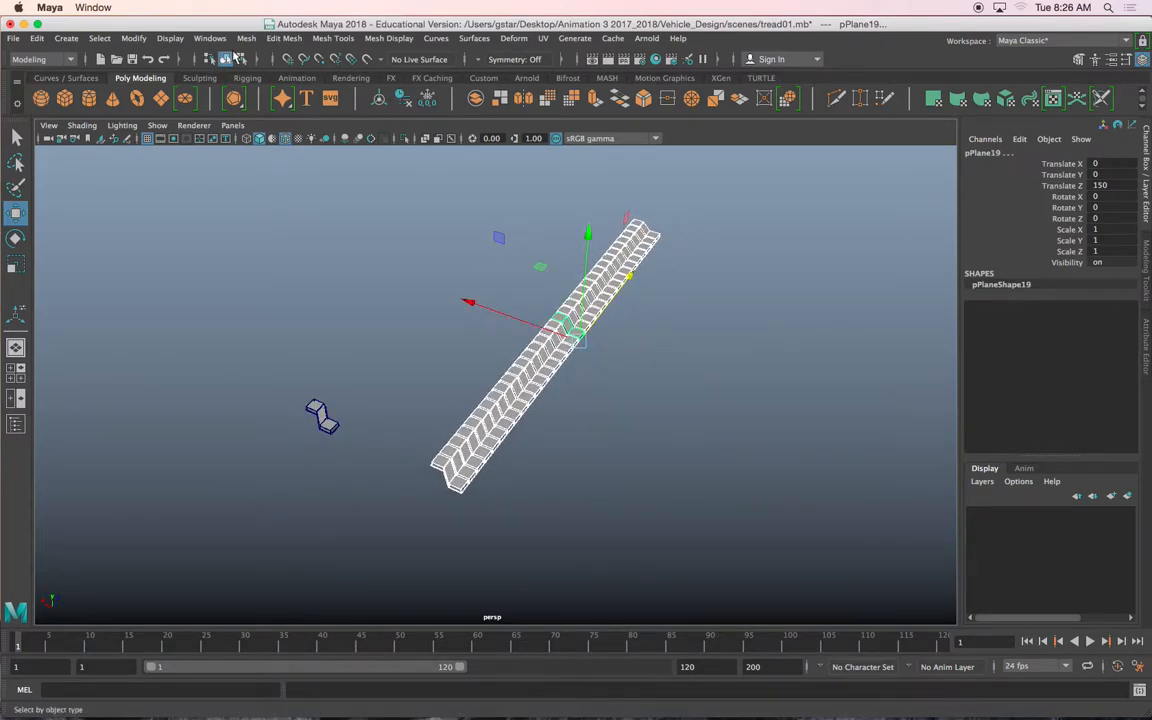
left_click(246, 38)
left_click(270, 85)
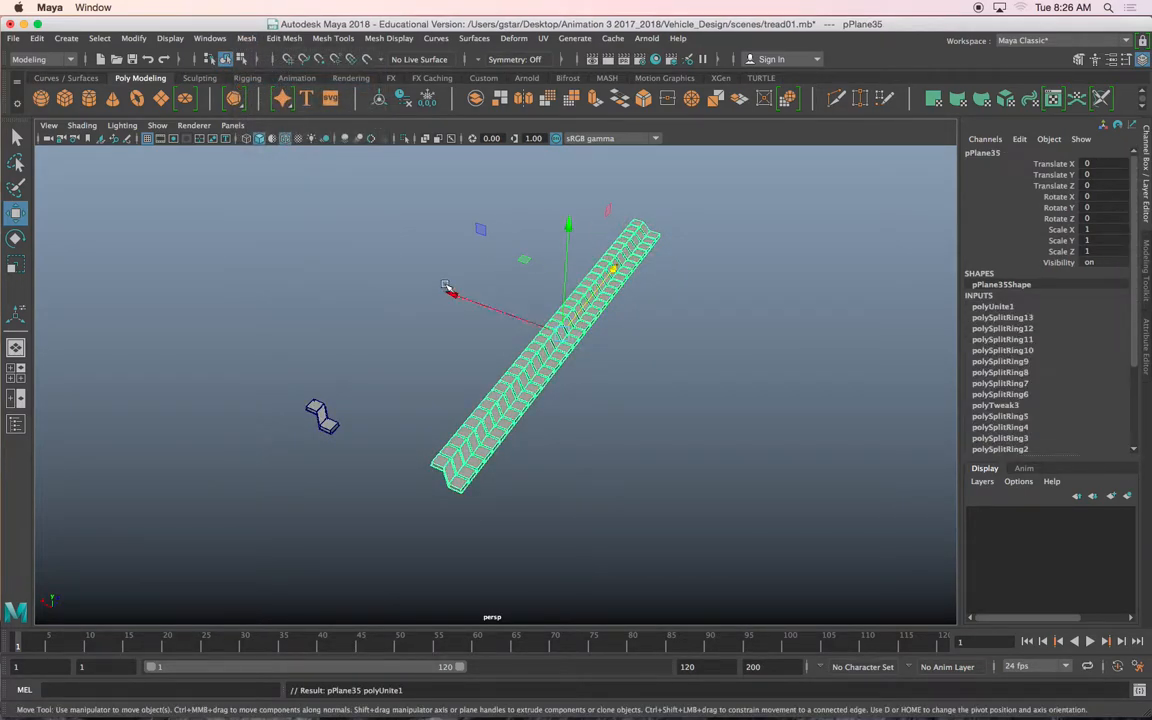
Delete the construction history of the combined tread strip.
left_click(40, 39)
mouse_move(159, 204)
left_click(232, 213)
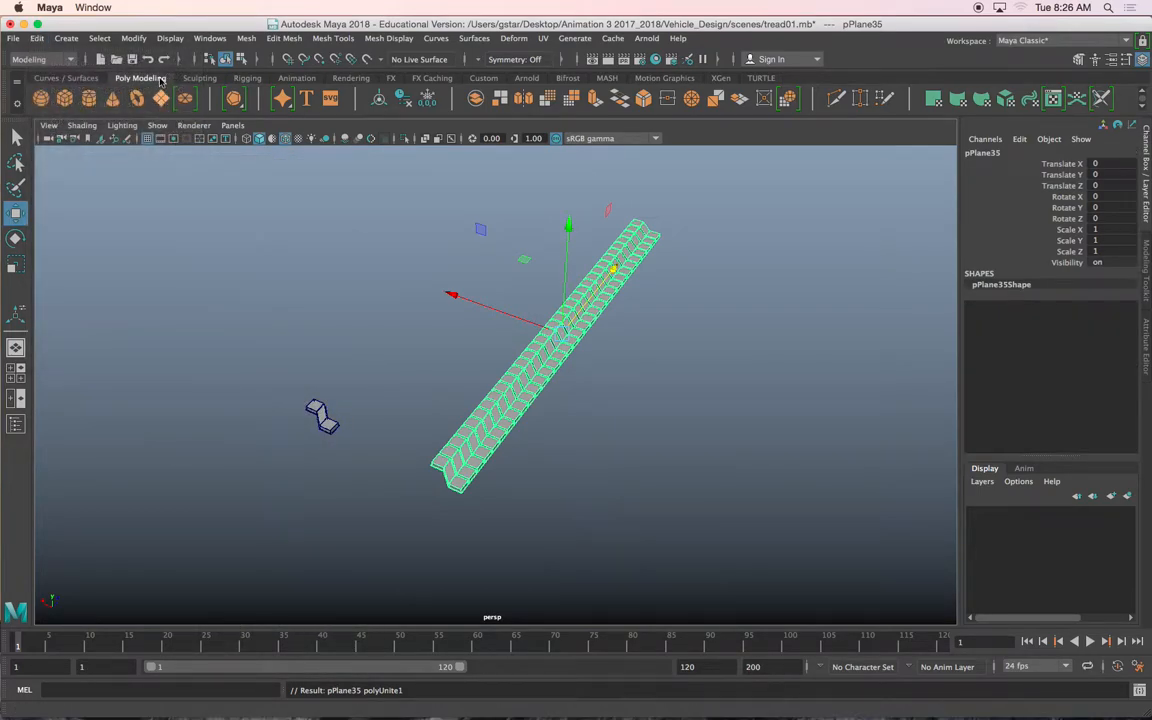
Merge the vertices of the combined tread strip and return to object mode.
left_click(244, 39)
mouse_move(284, 39)
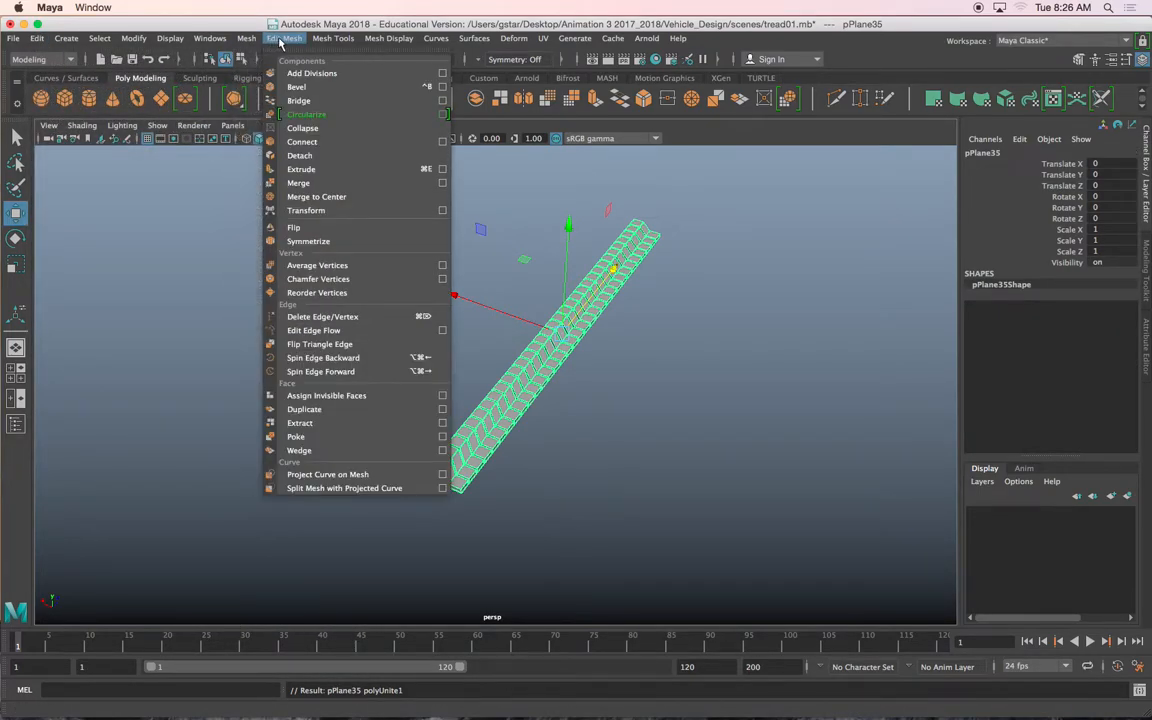
left_click(316, 185)
right_click_drag(570, 318, 596, 292)
Switch the tread strip to edge mode and select the border edge on the long side of its end piece.
scroll(592, 375, "up", 10)
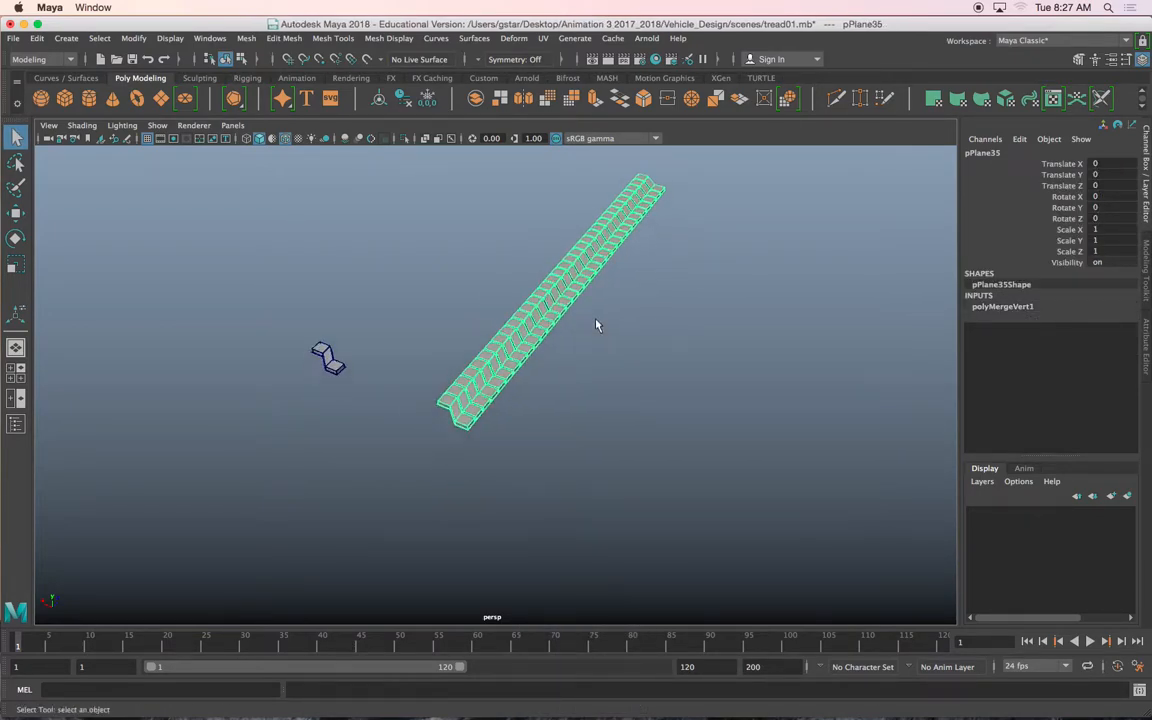
middle_click_drag(505, 391, 514, 362, "alt")
right_click_drag(492, 422, 497, 392)
right_click_drag(497, 287, 497, 287)
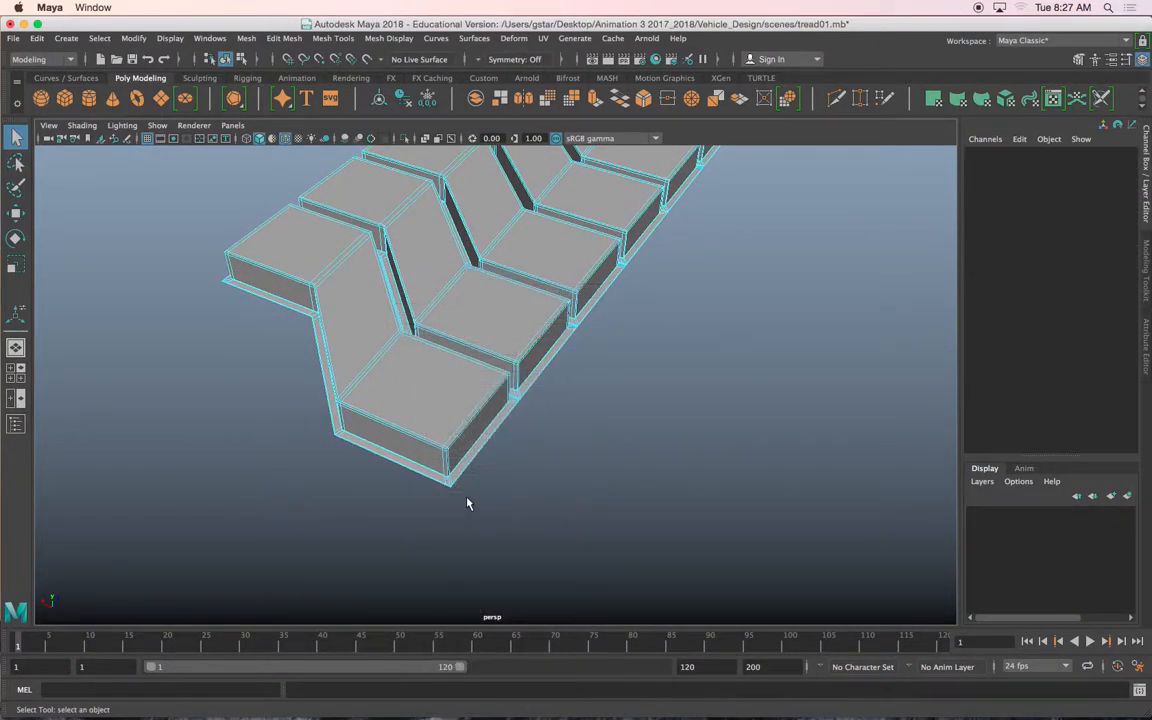
left_click(457, 495)
key("f")
left_click_drag(457, 495, 446, 527, "alt")
scroll(446, 527, "down", 5)
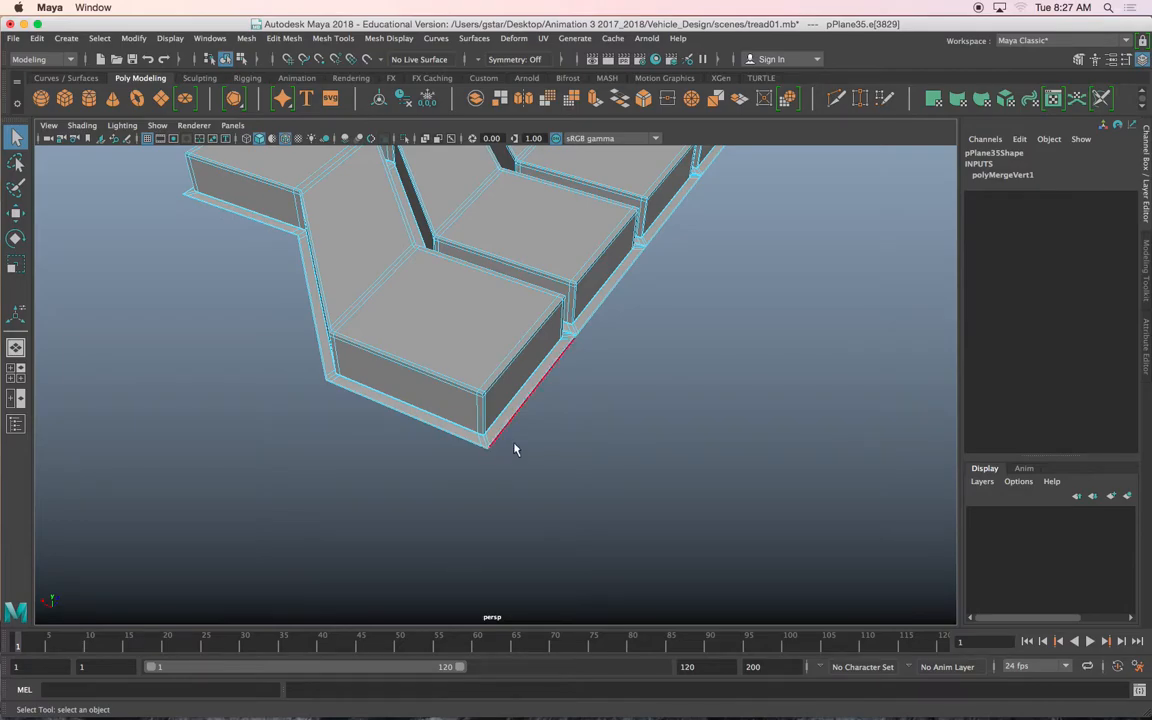
Extend the selection to the full border edge along that long side of the tread strip.
scroll(506, 452, "down", 10)
scroll(480, 426, "down", 4)
middle_click_drag(930, 484, 548, 404, "alt")
scroll(548, 404, "up", 5)
middle_click_drag(830, 459, 615, 423, "alt")
scroll(615, 423, "up", 5)
scroll(615, 423, "up", 10)
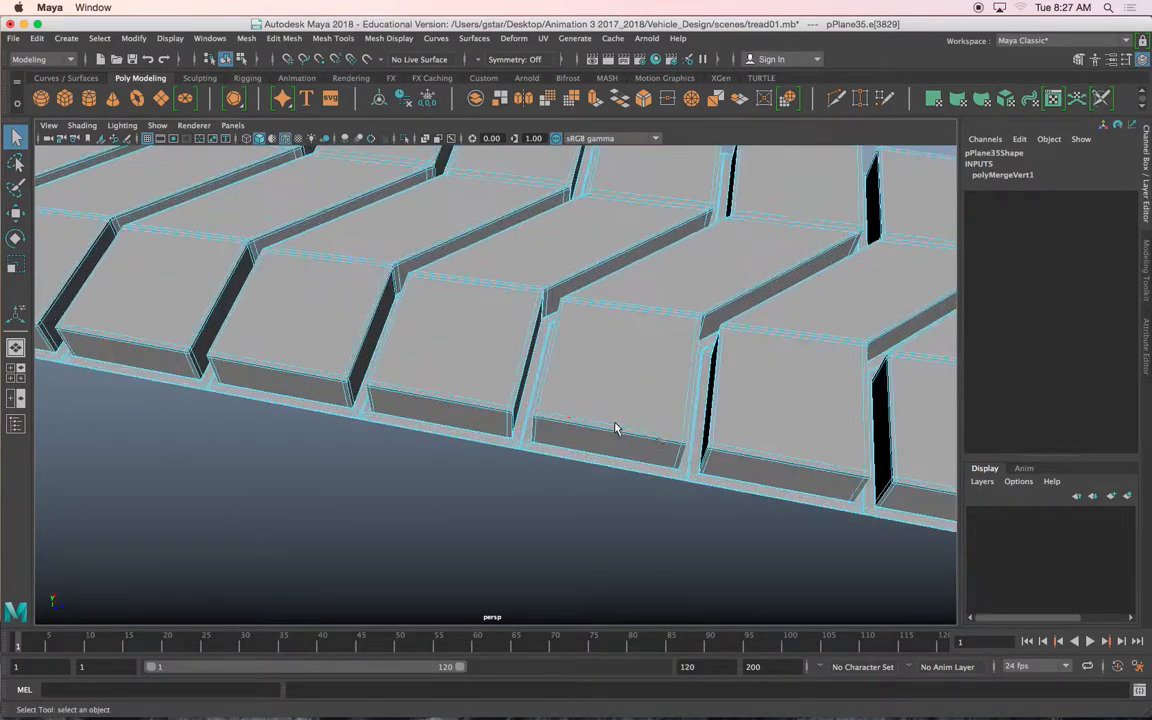
scroll(589, 469, "up", 5)
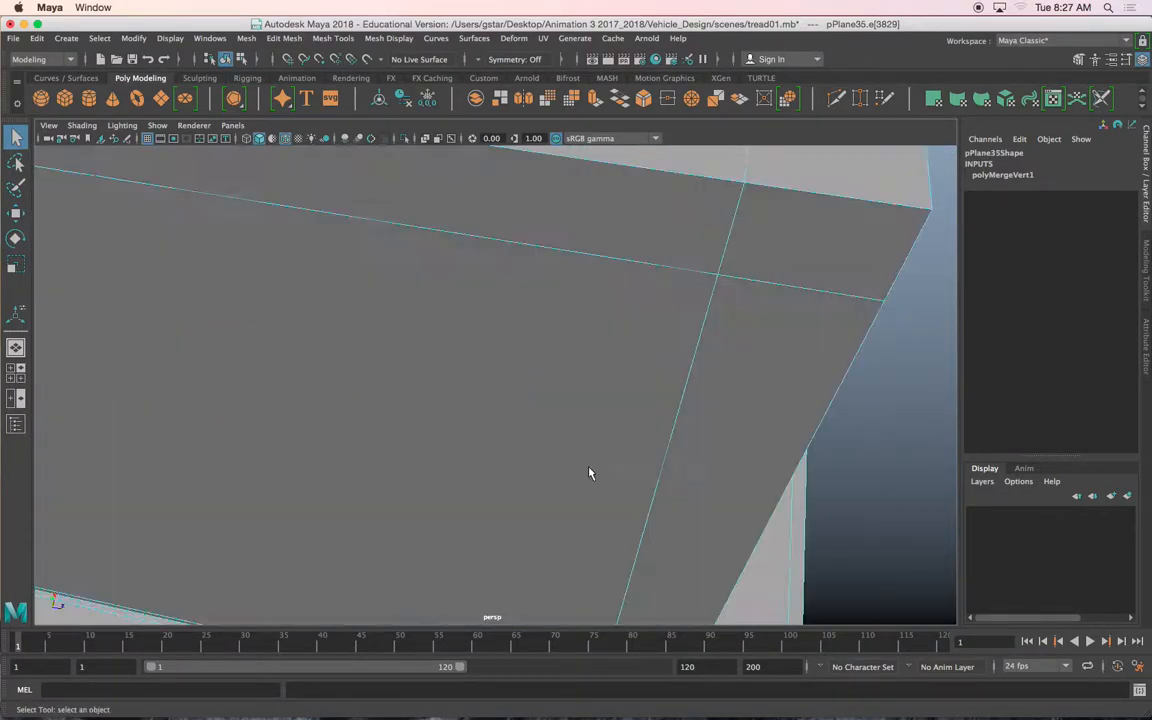
middle_click_drag(589, 468, 589, 419, "alt")
scroll(597, 420, "down", 3)
double_click(709, 316)
scroll(689, 347, "down", 8)
left_click_drag(577, 397, 621, 360, "alt")
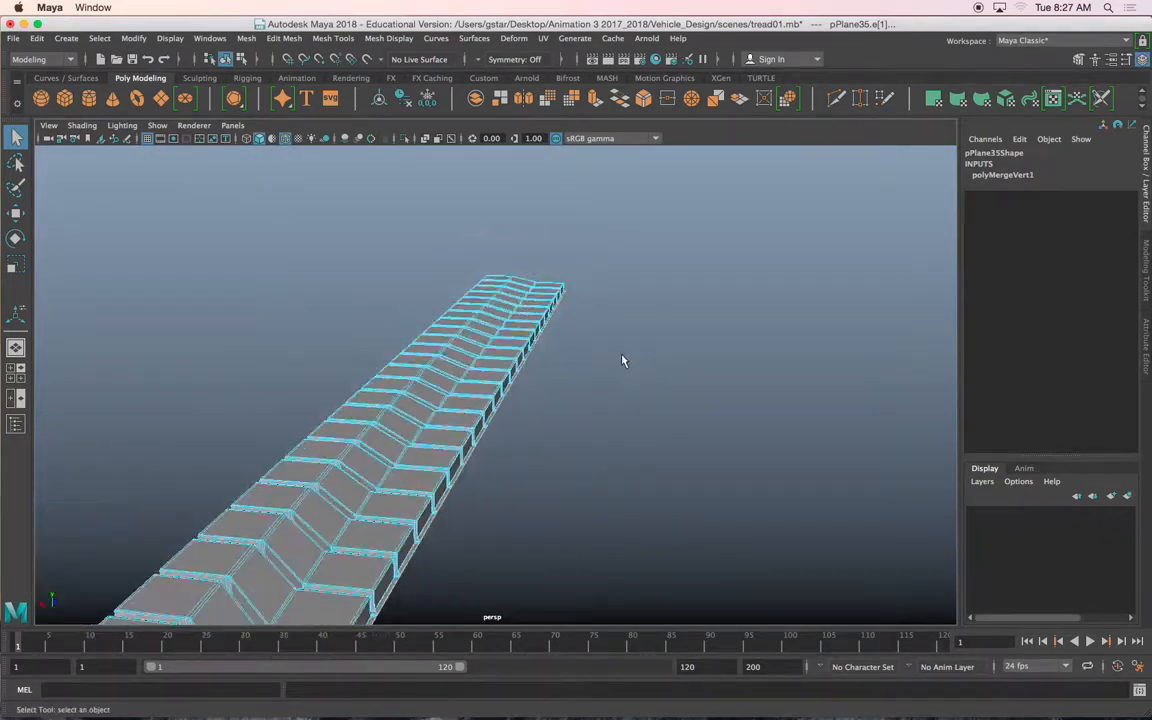
Extrude the selected border edges outward along X by about 1.9 cm, forming a narrow flat rim beside the tread blocks.
scroll(571, 477, "down", 4)
key("ctrl+e")
key("w")
scroll(563, 474, "down", 2)
middle_click_drag(560, 465, 566, 447, "alt")
left_click_drag(437, 398, 444, 400)
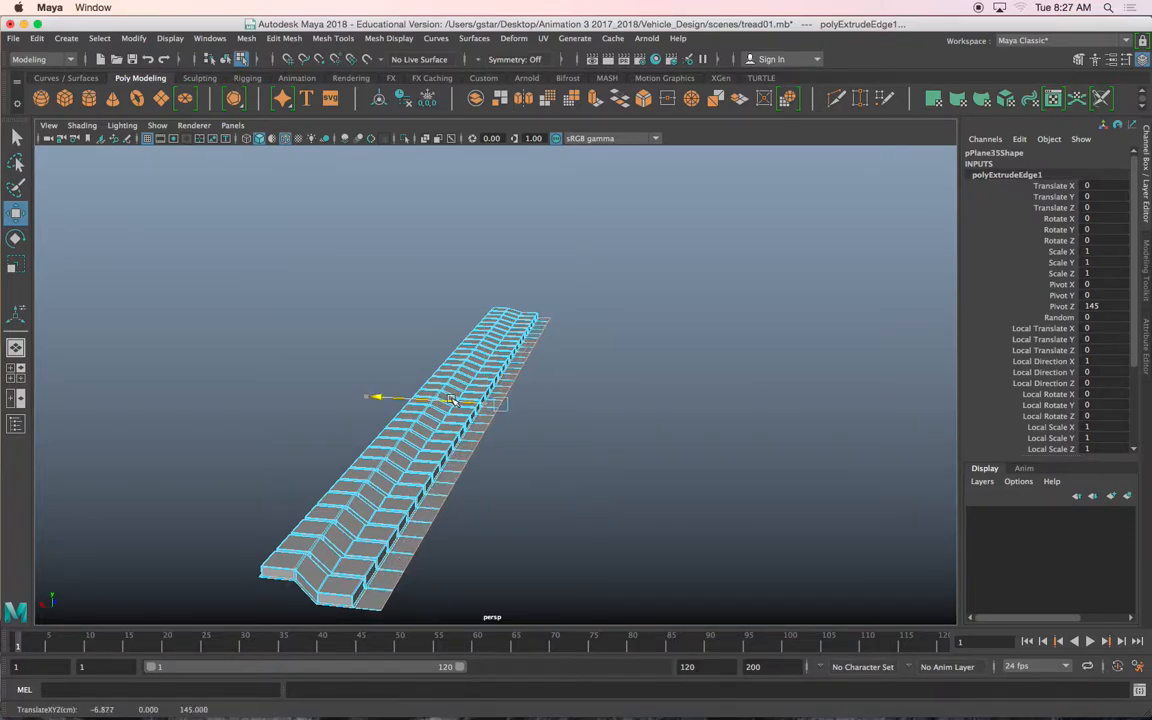
left_click_drag(457, 400, 457, 400)
left_click_drag(432, 450, 534, 470, "alt")
middle_click_drag(534, 470, 507, 411, "alt")
scroll(516, 416, "up", 4)
left_click_drag(516, 416, 517, 386, "alt")
left_click_drag(518, 220, 488, 231)
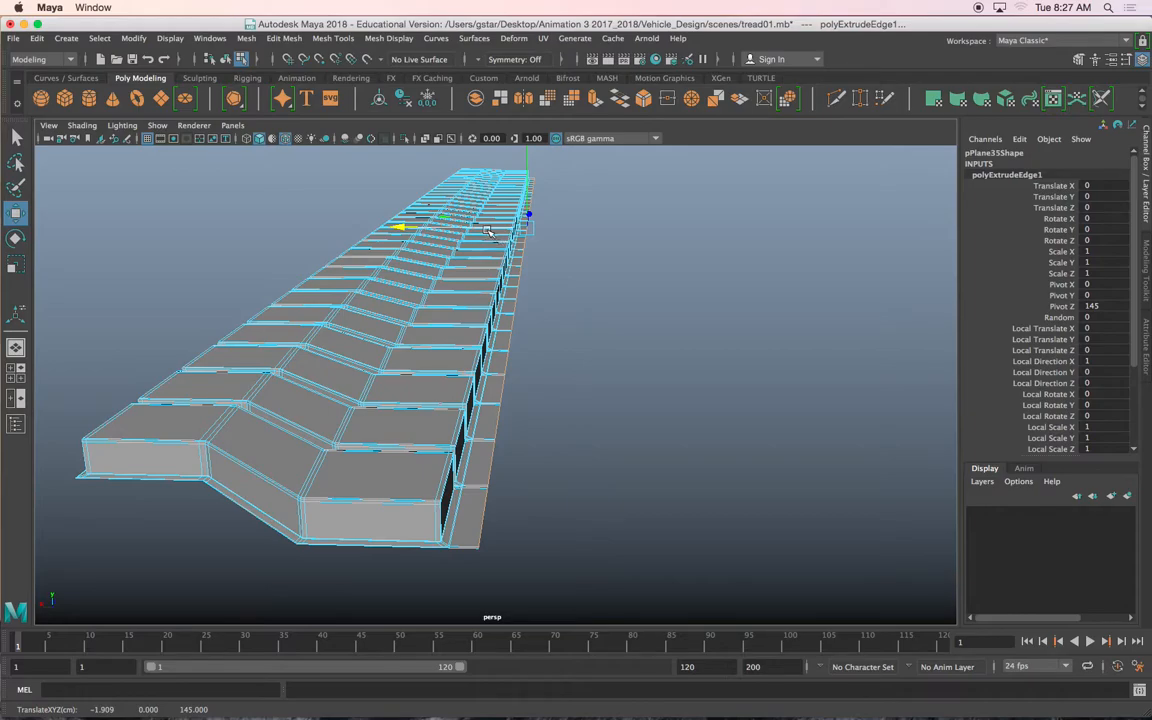
Extrude the rim's outer edges again and move them outward to about X -5.7.
key("ctrl+e")
key("w")
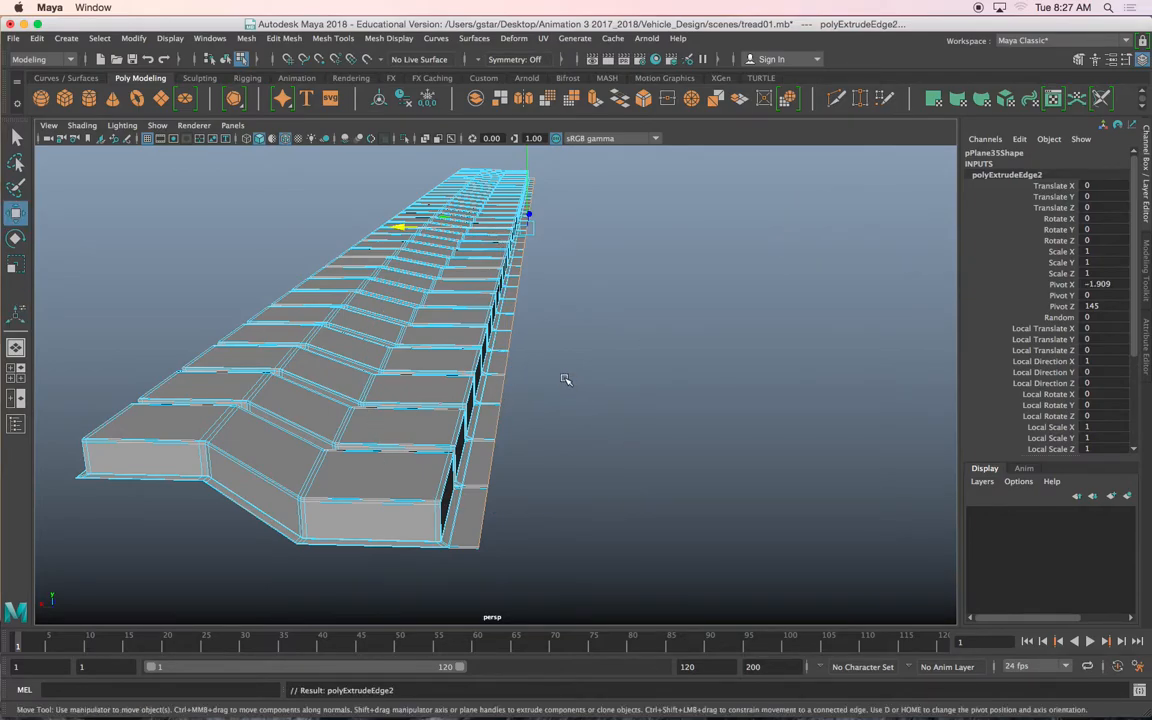
left_click_drag(466, 232, 480, 230)
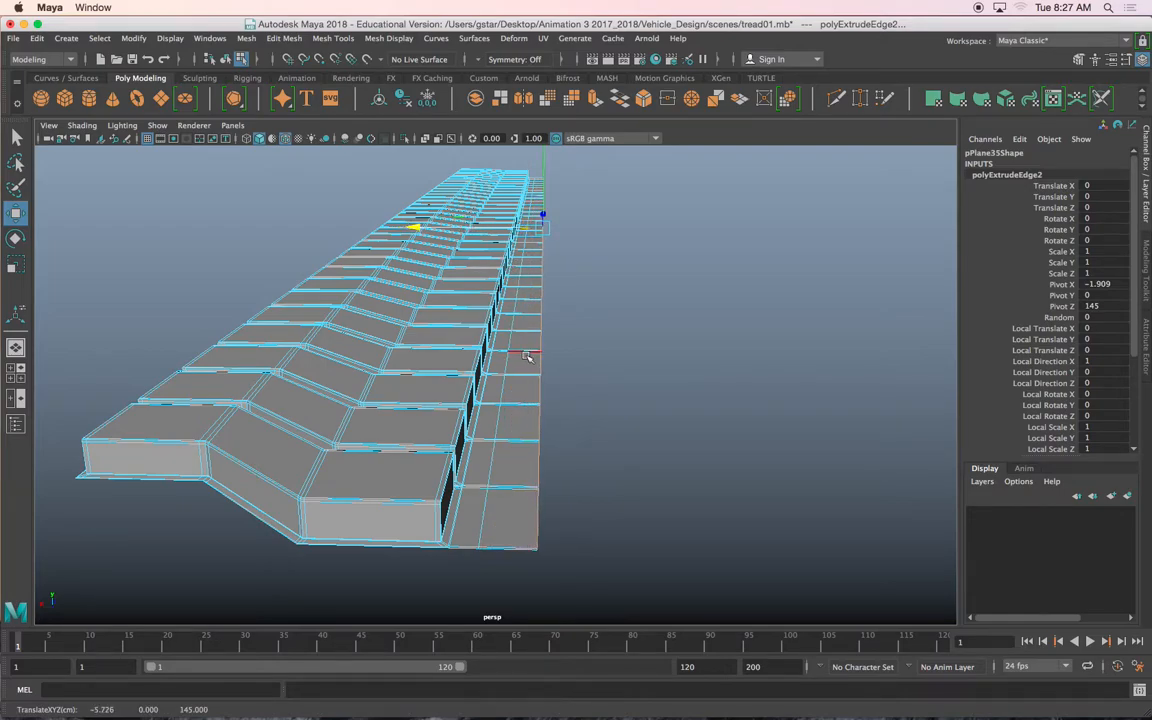
right_click_drag(521, 311, 566, 397)
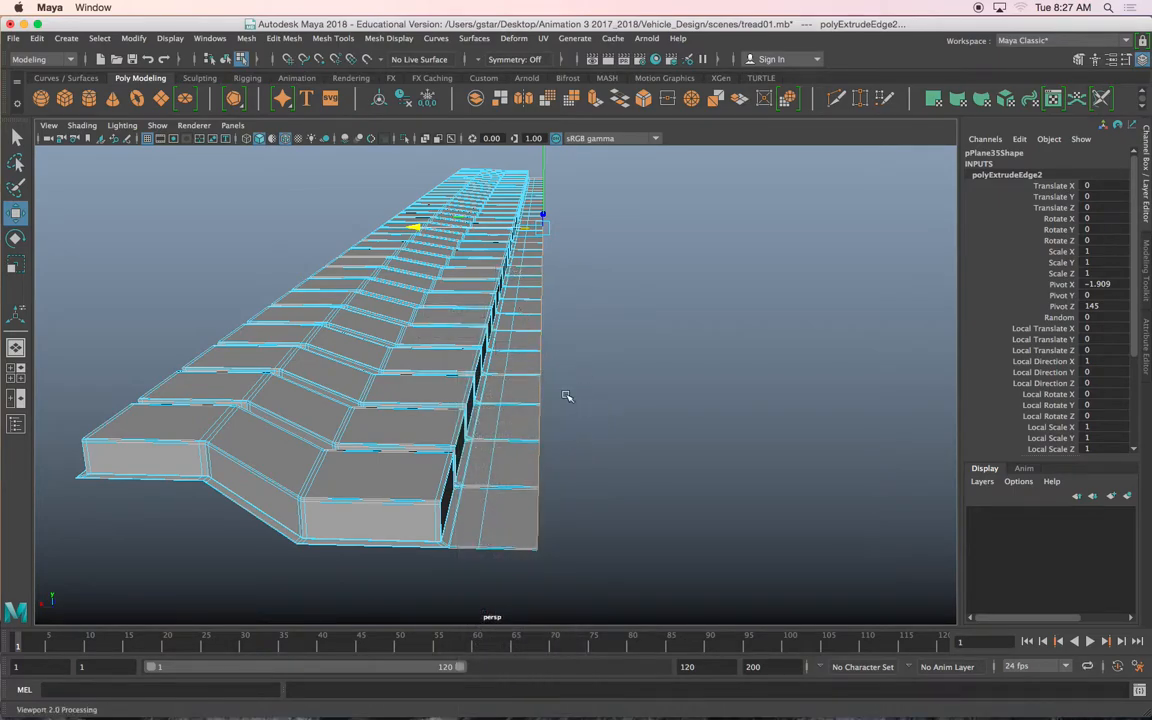
Extrude the outer edges upward and, in the front view, snap them to the height of the tread blocks' top.
key("ctrl+e")
left_click_drag(542, 299, 543, 275)
left_click_drag(530, 378, 557, 334, "alt")
key("w")
mouse_move(556, 200)
left_mouse_down("alt")
mouse_move(560, 176)
mouse_move(561, 200)
mouse_move(550, 190)
left_mouse_up("alt")
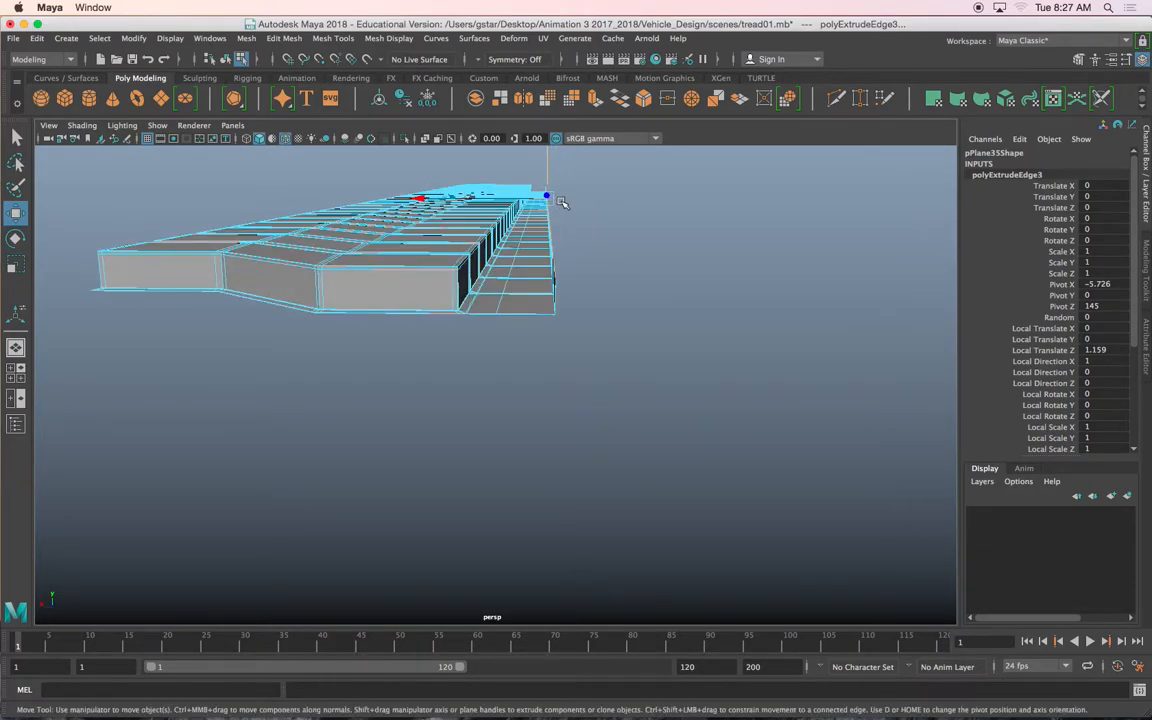
key("space")
scroll(310, 481, "up", 4)
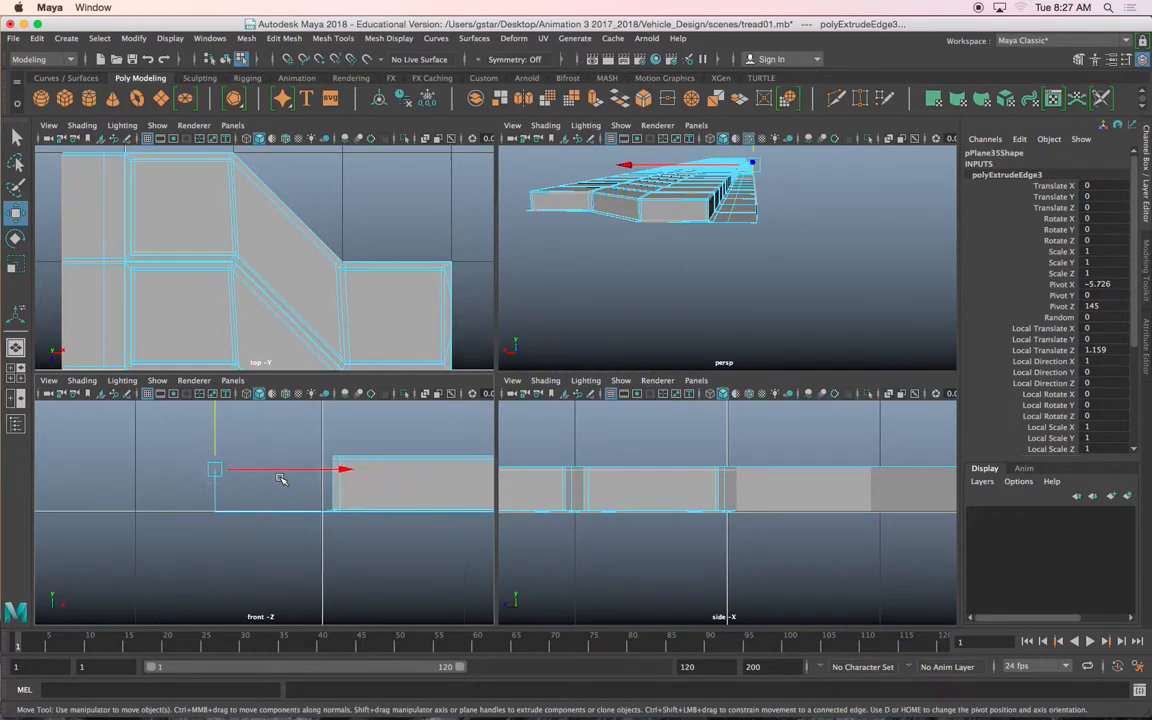
key("space")
middle_click_drag(389, 397, 383, 414, "alt")
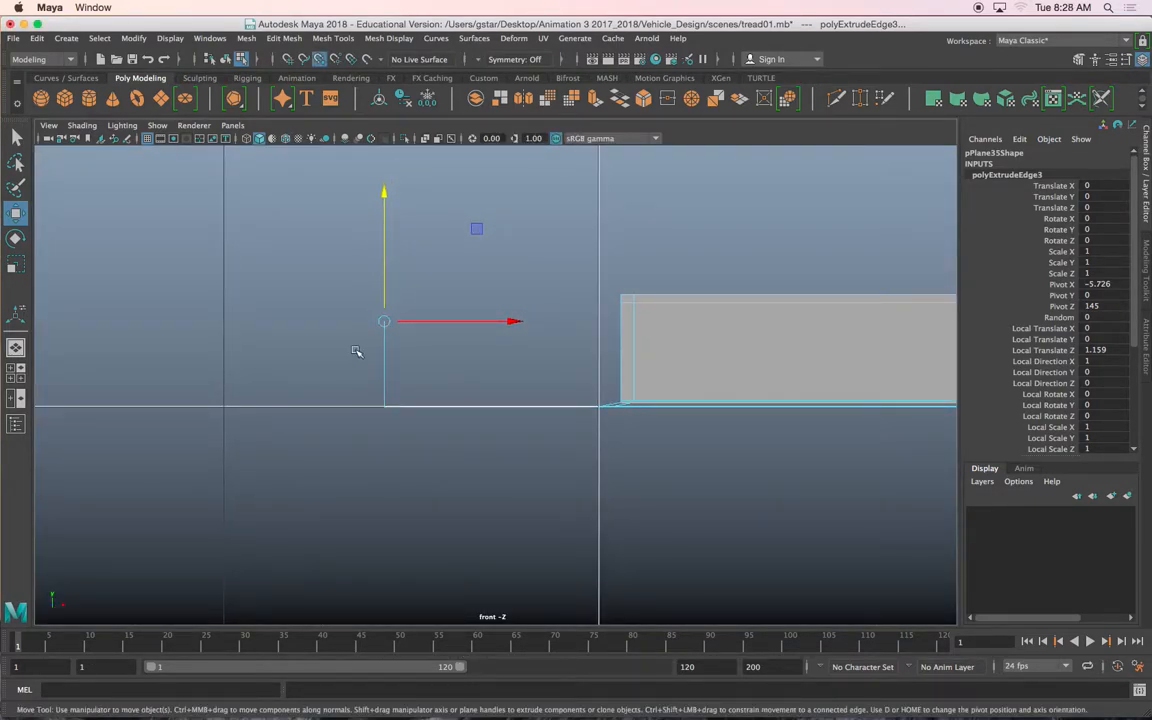
left_click_drag(381, 297, 610, 297)
Extrude the raised edges horizontally outward to the next grid line and select the whole strip in object mode.
key("ctrl+e")
key("w")
left_click_drag(469, 296, 247, 299)
scroll(332, 329, "down", 2)
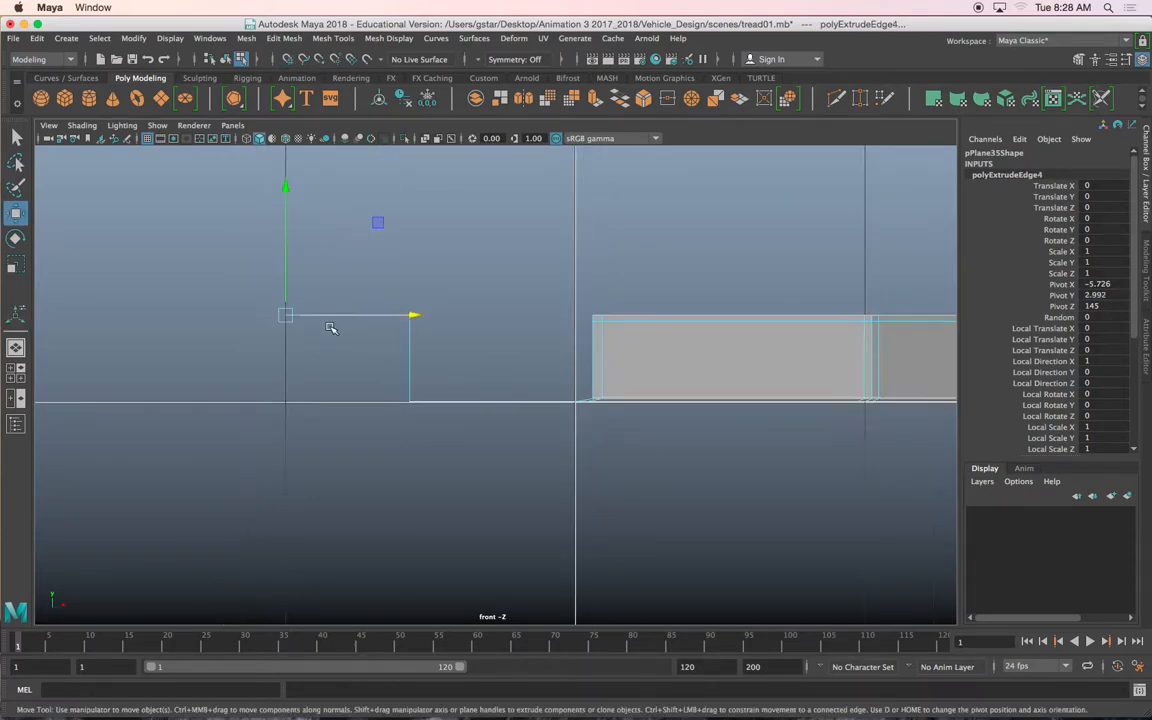
right_click_drag(698, 311, 766, 291)
left_click(733, 350)
scroll(733, 350, "down", 2)
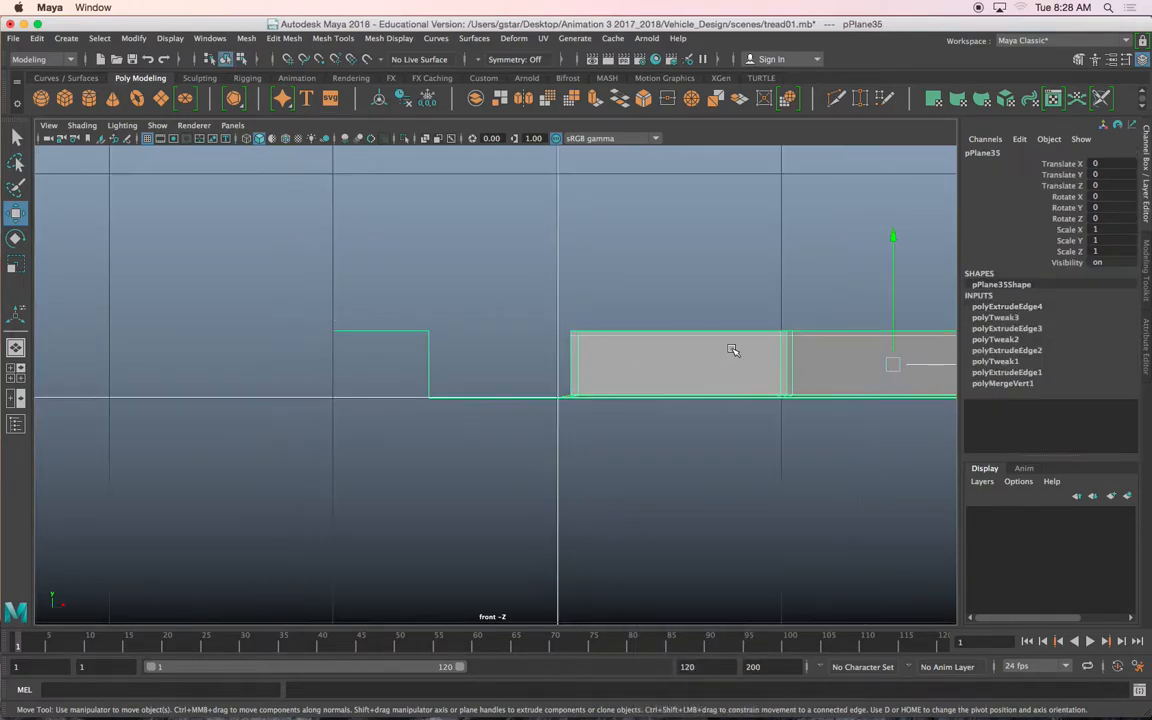
Try to move the strip's pivot onto its extruded outer edge with curve snapping in the perspective view.
key("space")
scroll(763, 258, "down", 5)
left_click_drag(763, 258, 718, 269, "alt")
key("space")
left_click_drag(625, 306, 353, 382, "alt")
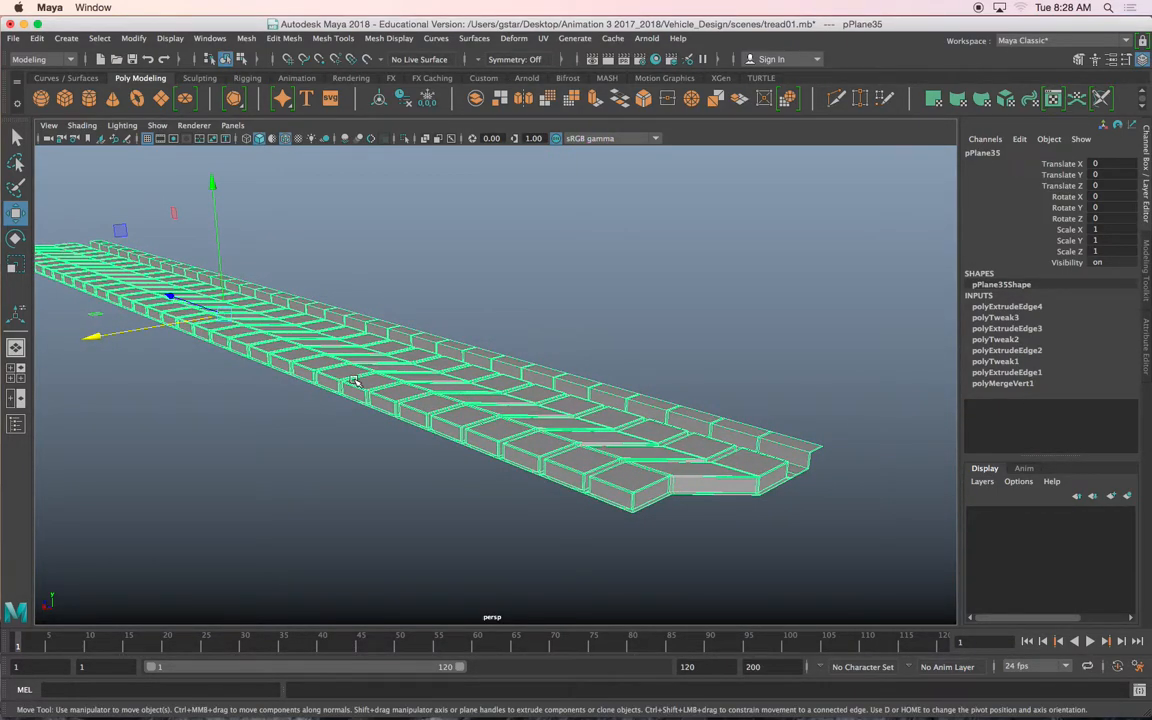
key("d")
key("c")
left_click_drag(228, 310, 320, 292)
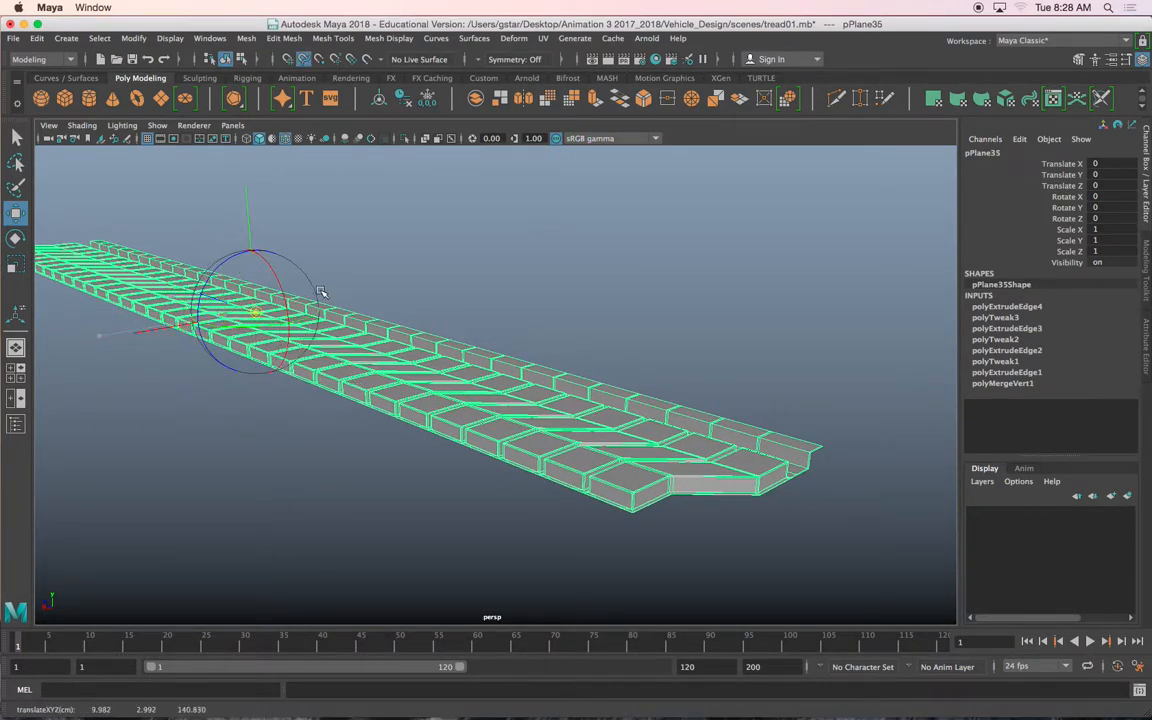
key("d")
key("c")
left_click_drag(262, 316, 336, 290)
Snap the strip's pivot to the grid on the extruded outer edge.
key("d")
key("x")
middle_click_drag(245, 294, 295, 263)
left_click_drag(351, 331, 435, 347, "alt")
middle_click_drag(560, 380, 445, 368, "alt")
right_click_drag(445, 368, 549, 417, "alt")
right_click_drag(631, 439, 360, 324, "alt")
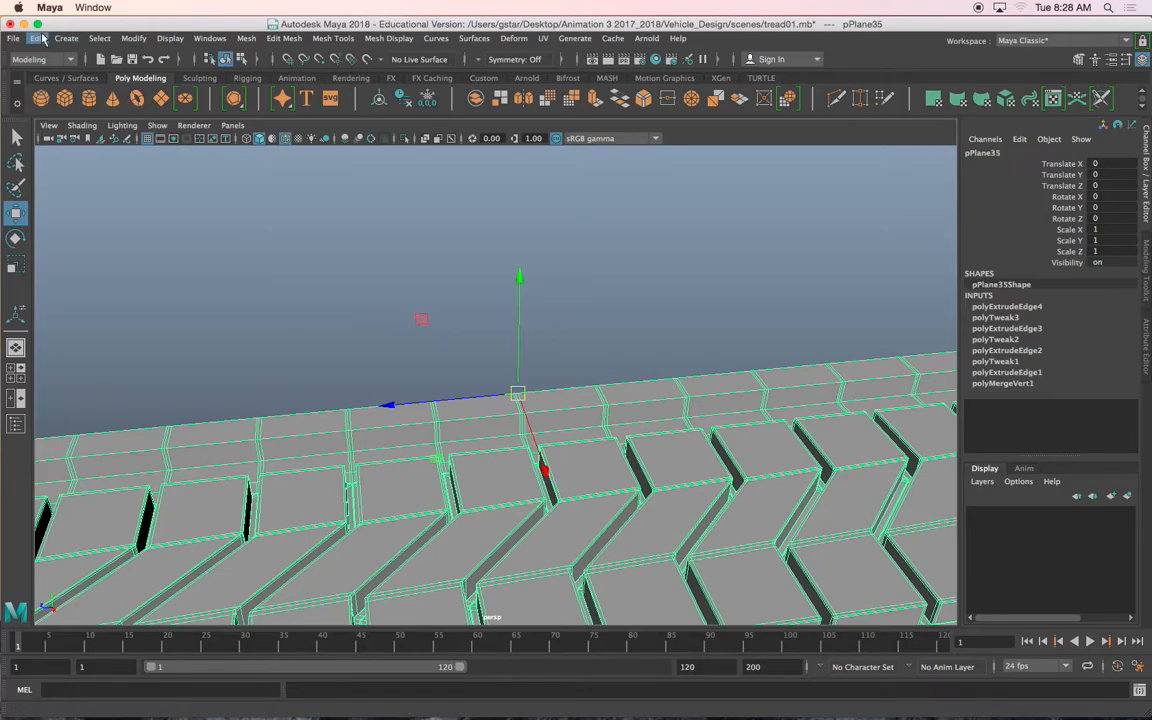
Duplicate the tread strip and mirror the copy across the pivot by setting its Scale X to -1.
left_click_drag(450, 309, 508, 359, "alt")
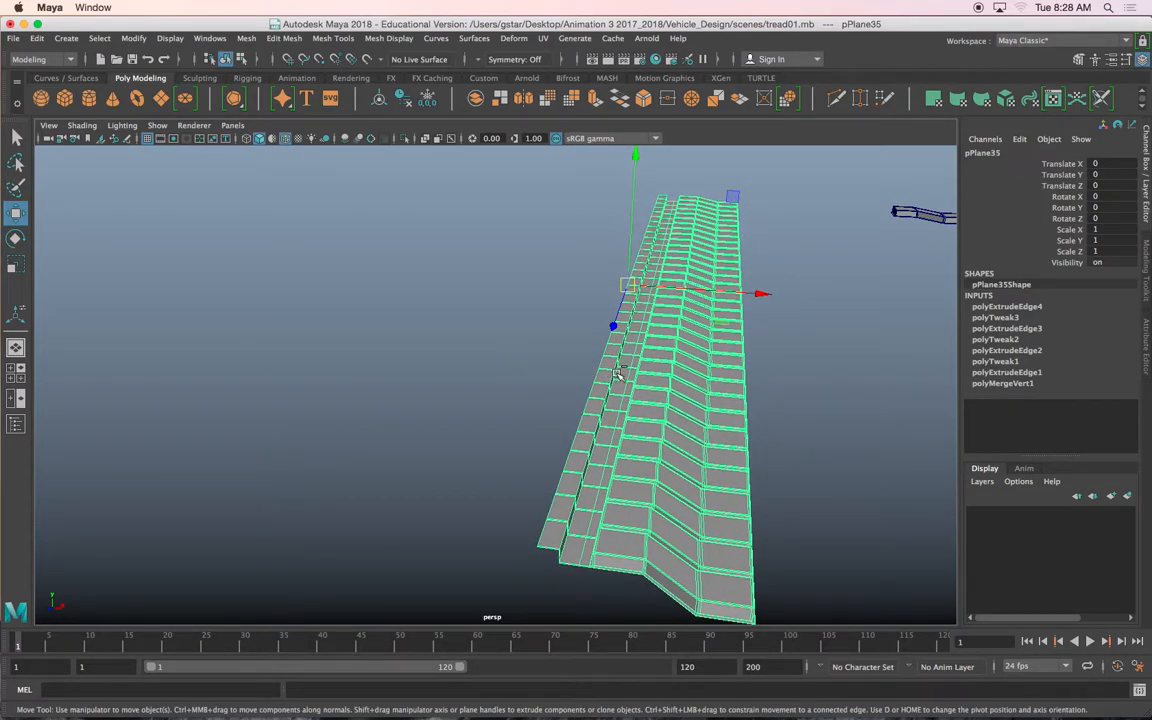
key("ctrl+d")
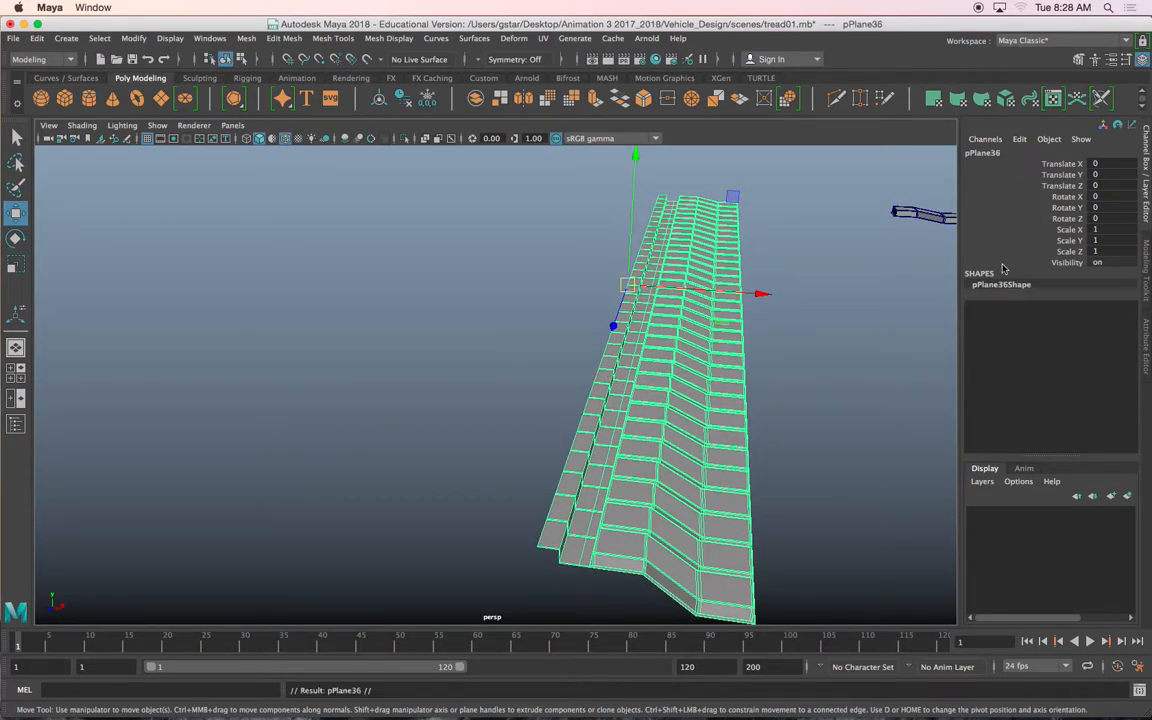
left_click(1104, 229)
type("-1")
key("Return")
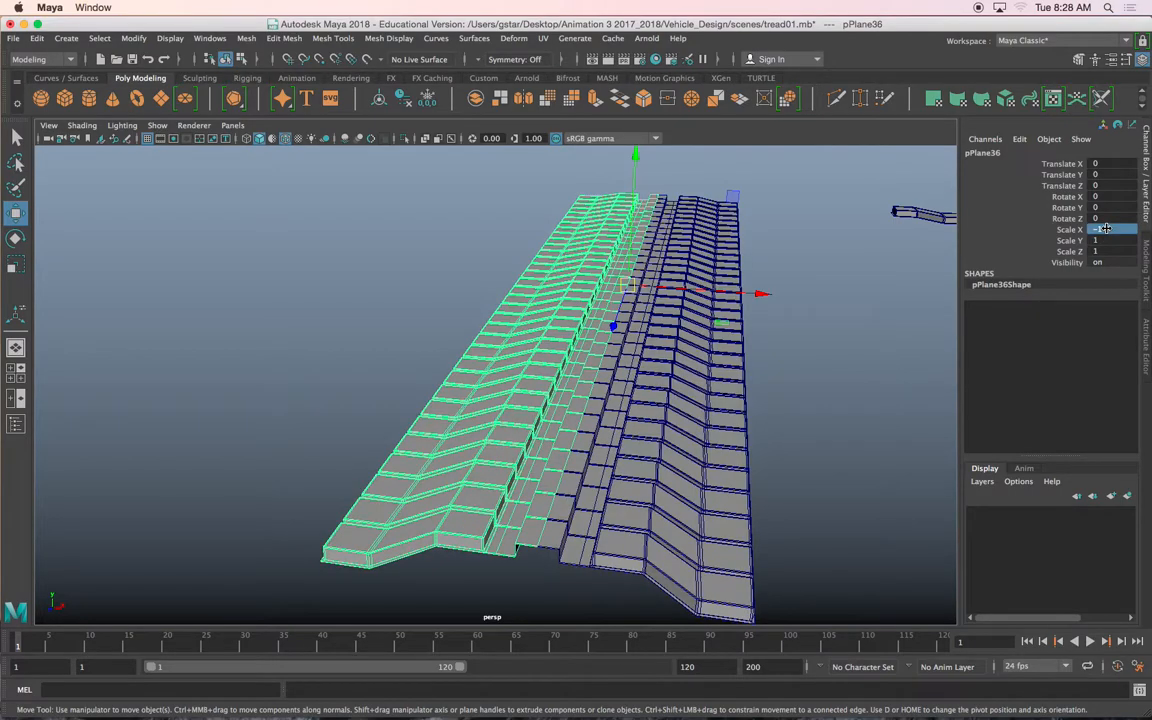
Add the original strip to the selection and combine both tread halves into one mesh.
left_click(617, 357)
left_click_drag(617, 357, 630, 360, "alt")
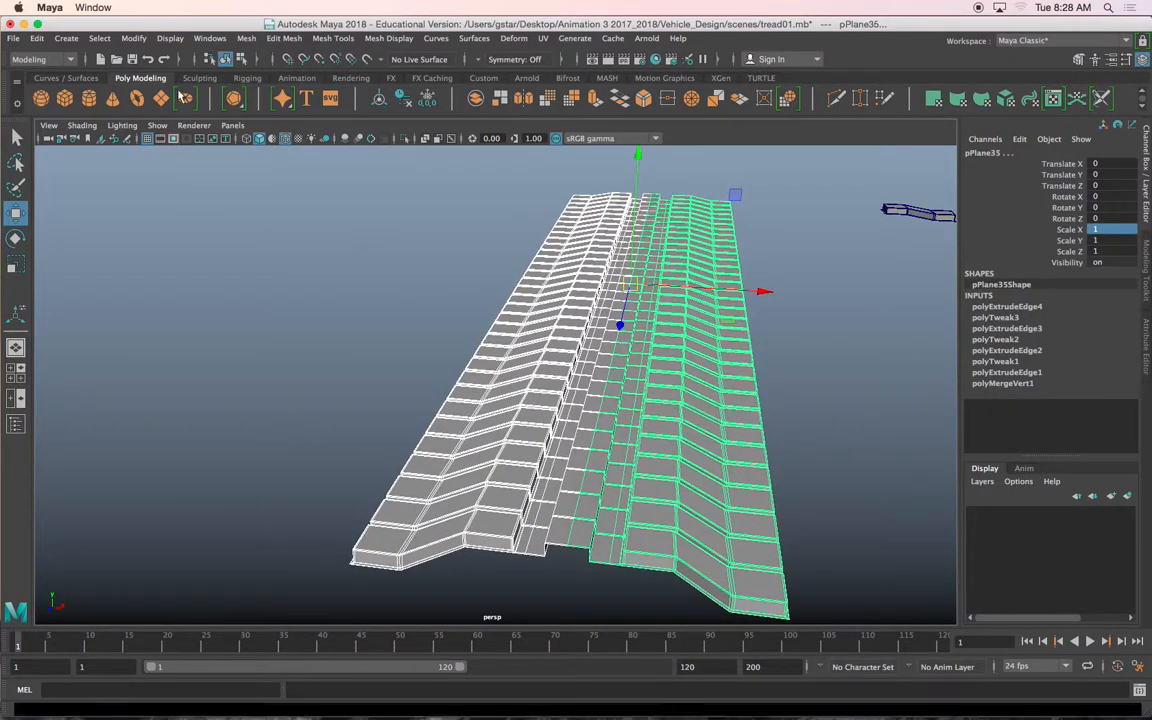
left_click(246, 38)
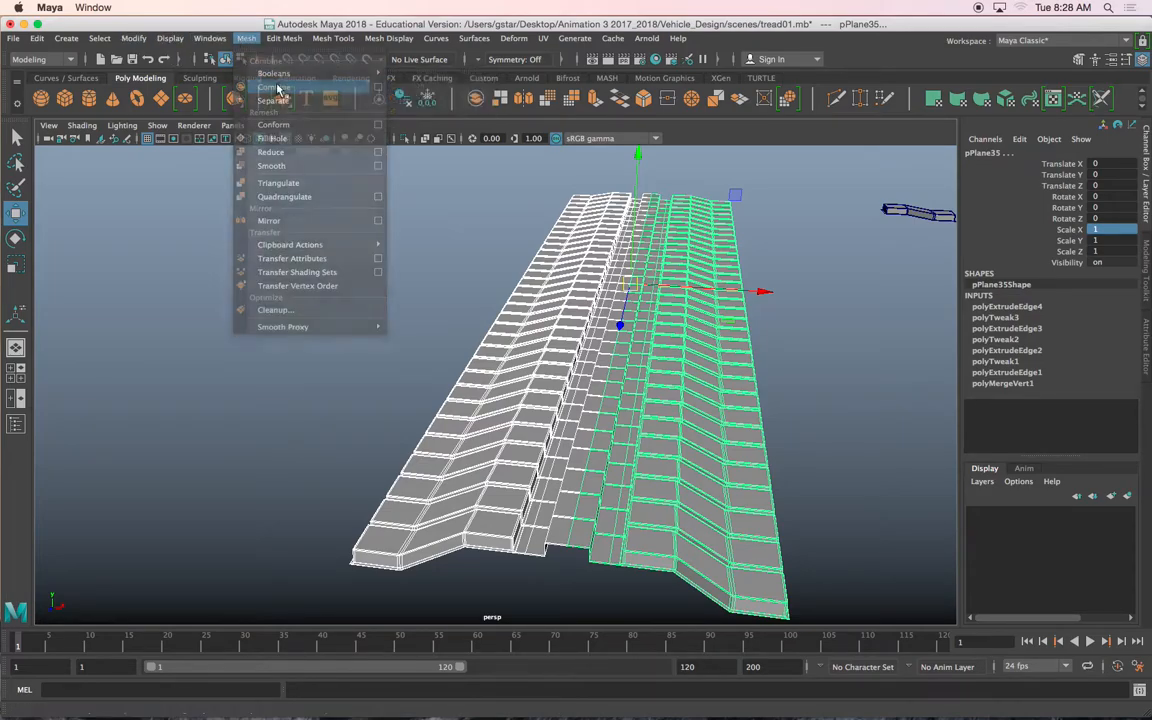
left_click(268, 82)
Merge the vertices of the combined tread halves and stay in object mode.
left_click(248, 38)
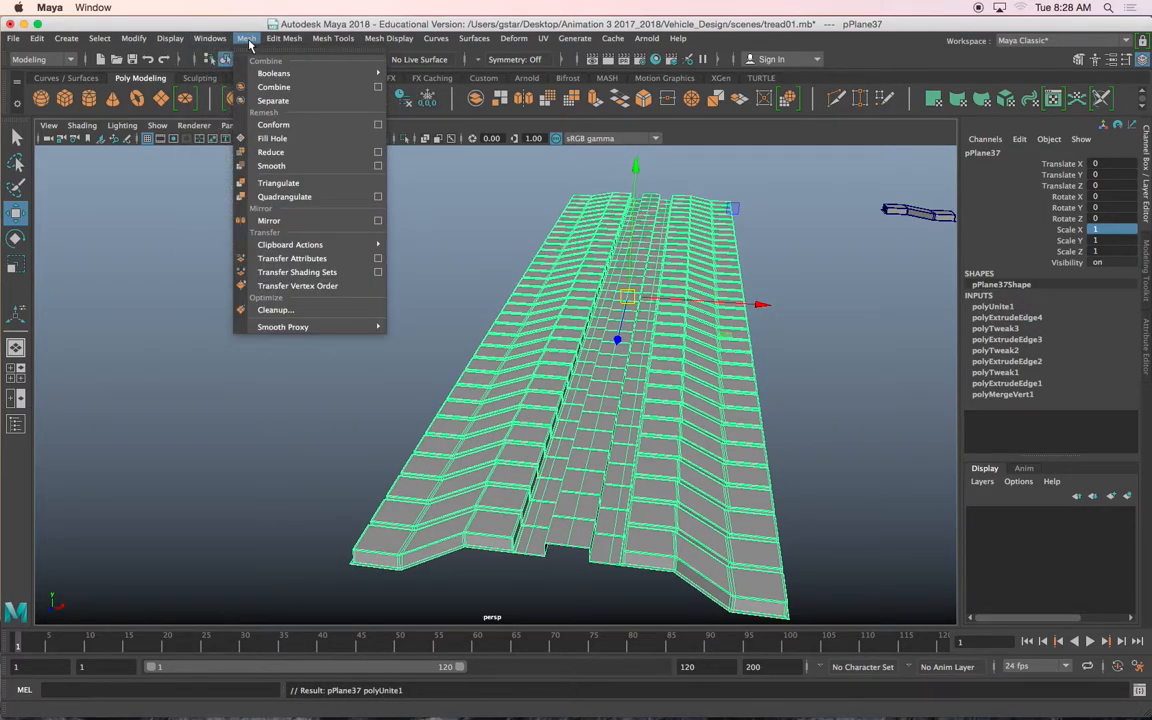
mouse_move(284, 38)
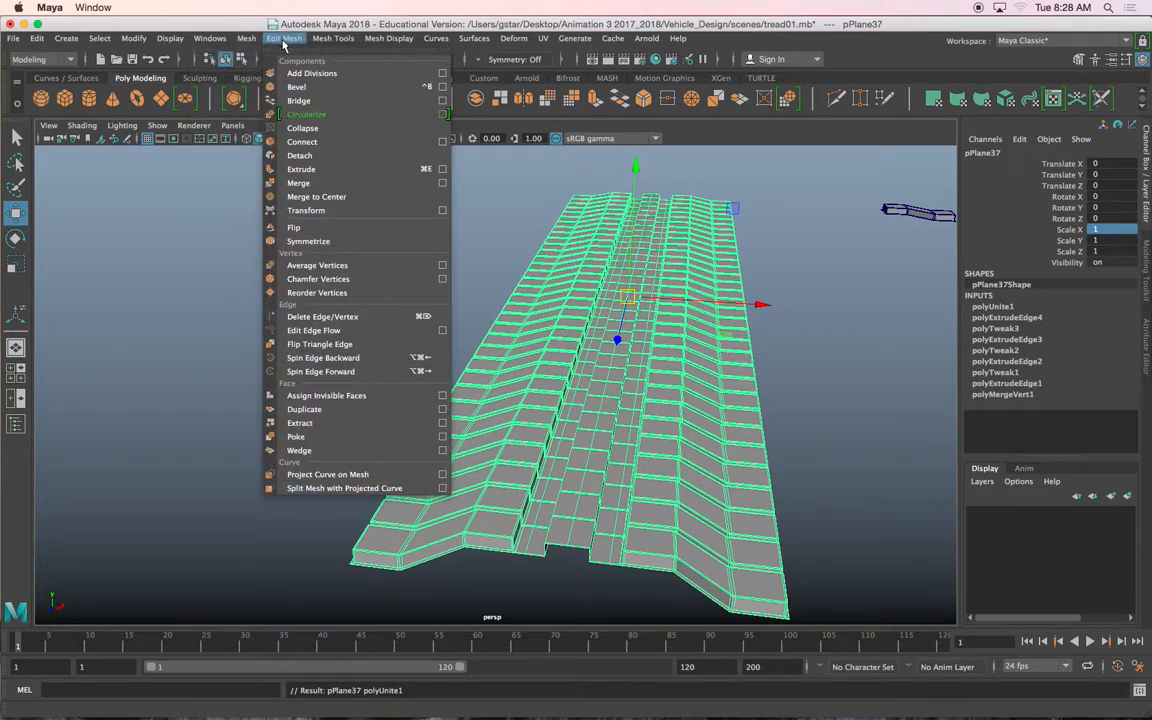
left_click(299, 183)
right_click_drag(553, 291, 584, 293)
key("w")
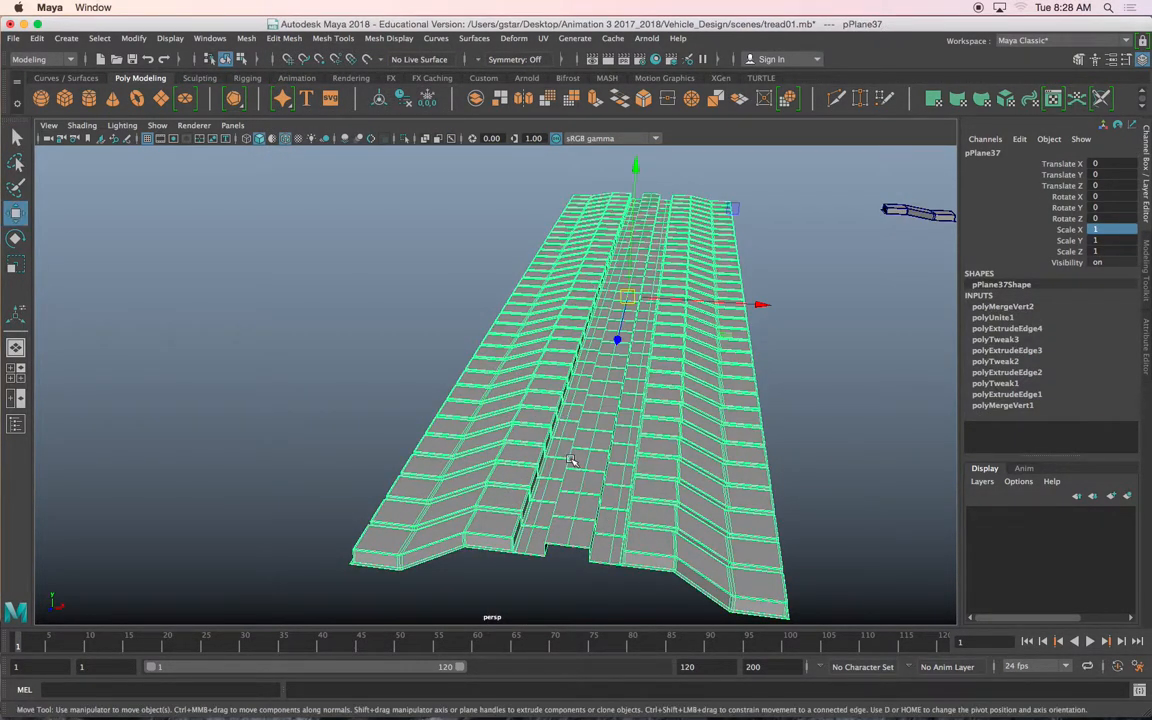
Add a nonlinear Bend deformer to the full-width tread.
middle_click_drag(569, 483, 483, 440, "alt")
left_click_drag(483, 440, 365, 405, "alt")
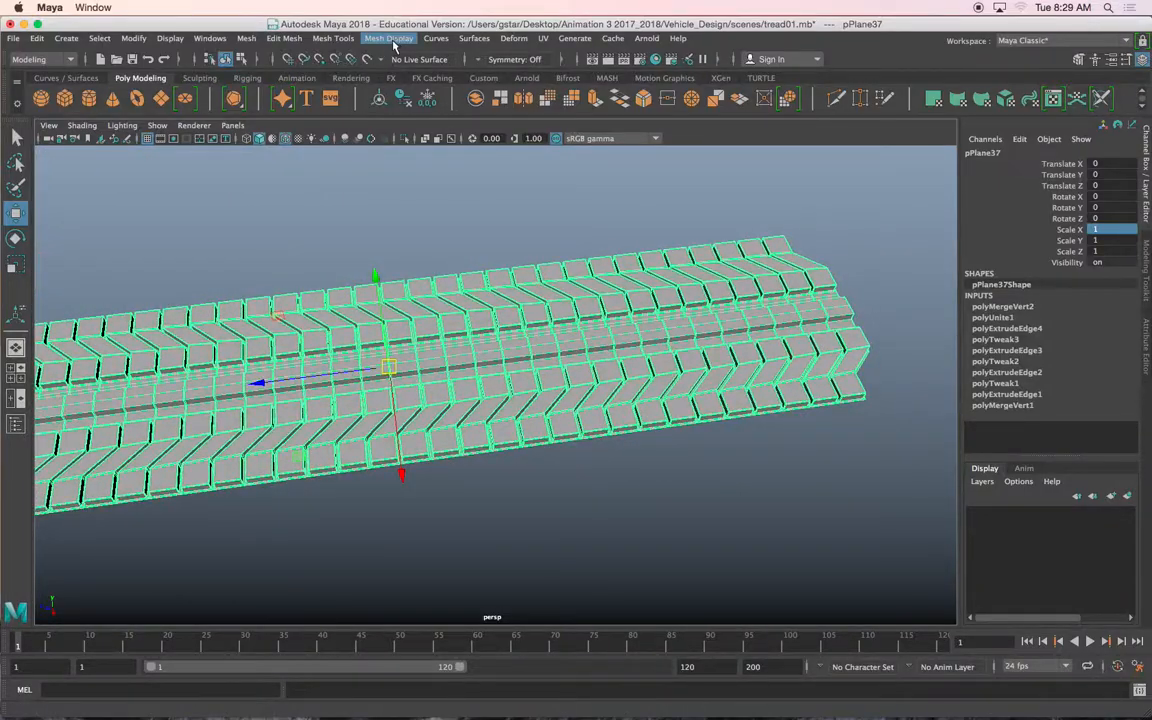
left_click(510, 39)
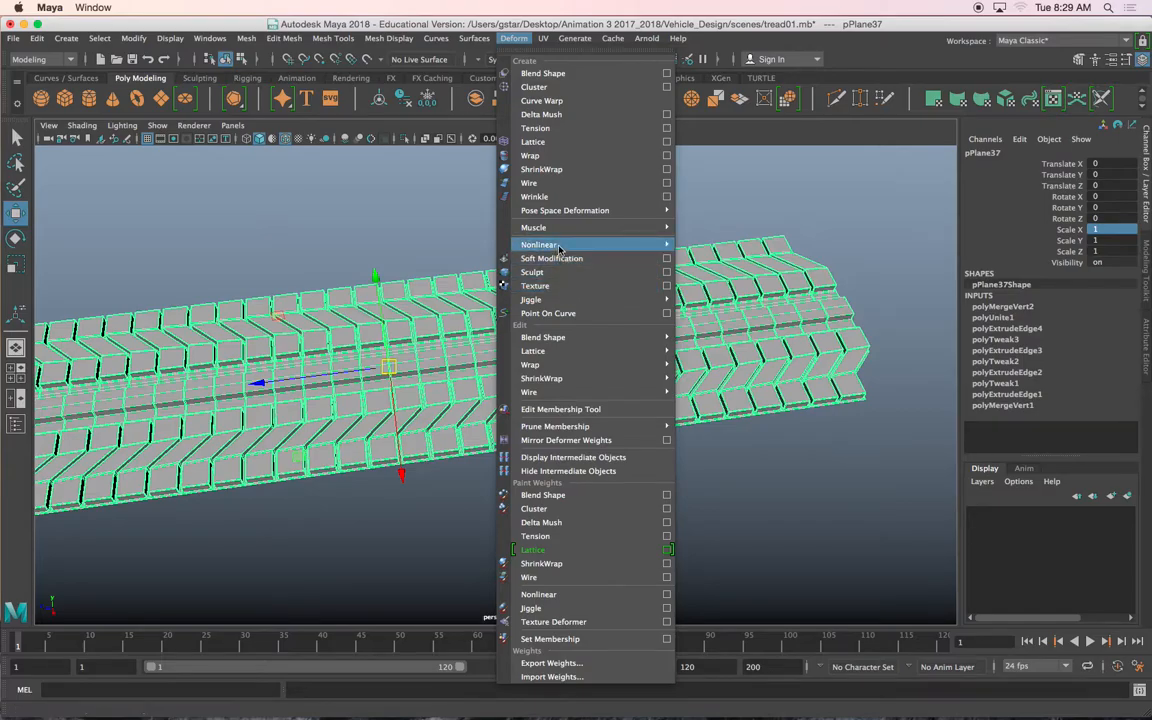
mouse_move(561, 247)
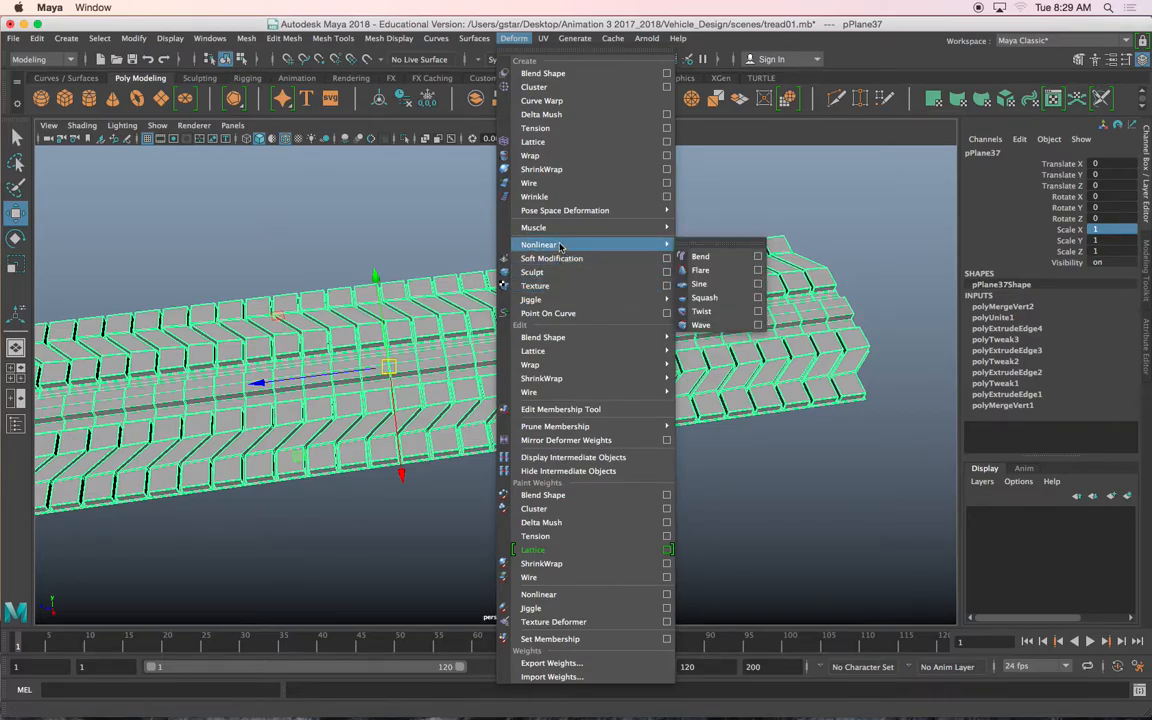
left_click(702, 258)
left_click_drag(560, 300, 408, 306, "alt")
middle_click_drag(408, 306, 479, 403, "alt")
left_click_drag(478, 400, 543, 397, "alt")
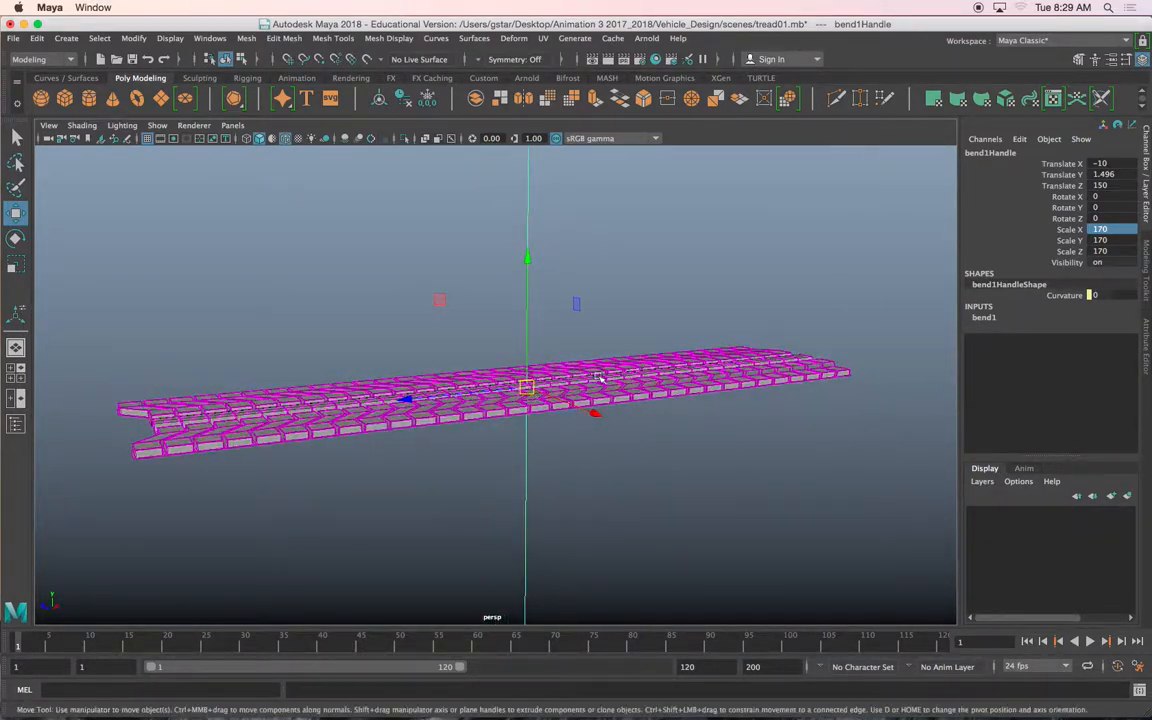
Set the bend deformer's Curvature to about 108.4.
left_click(1147, 344)
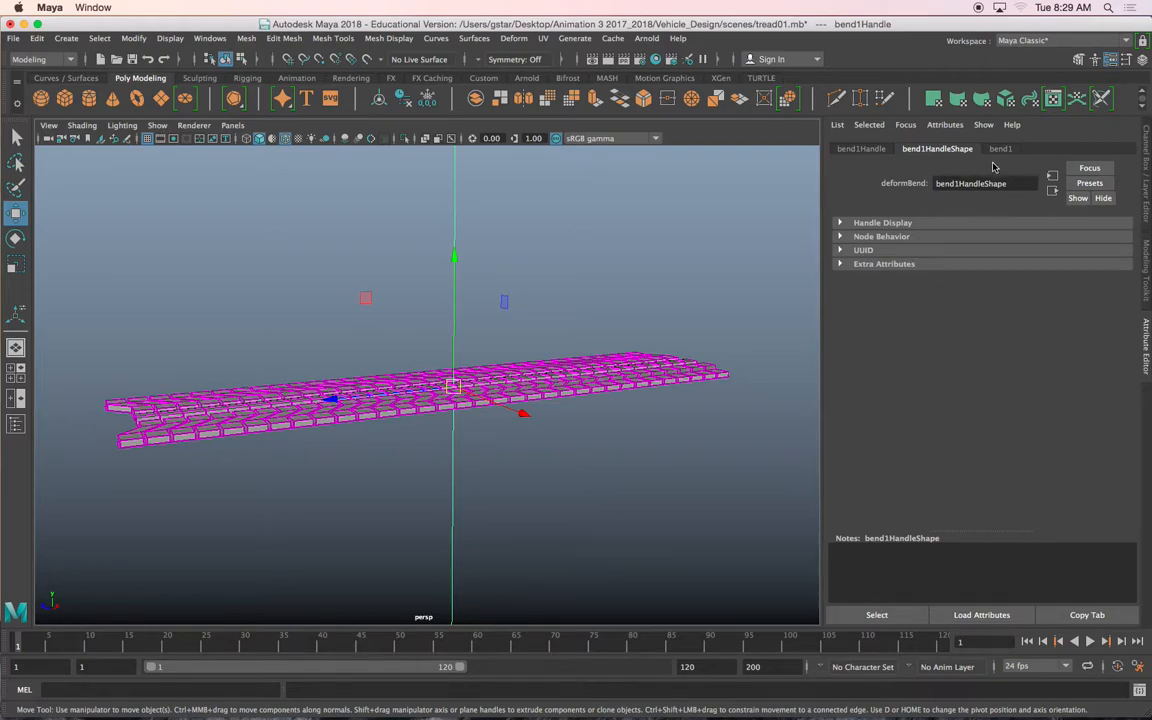
left_click(1000, 149)
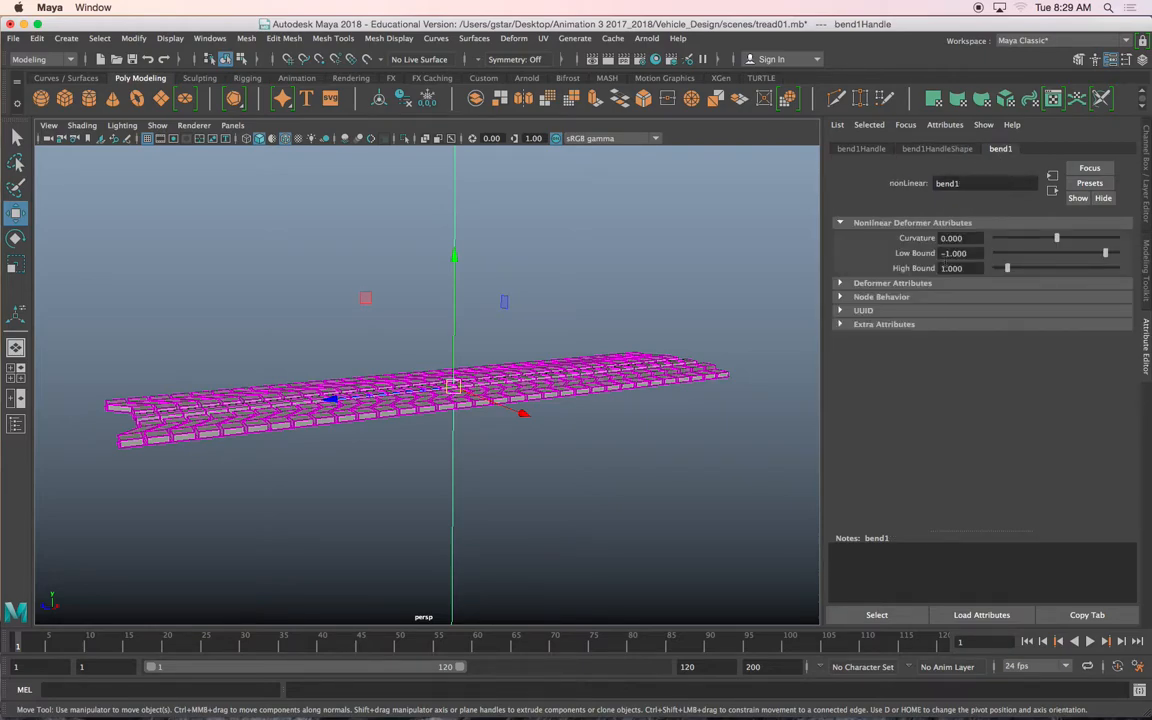
left_click_drag(1060, 243, 1093, 242)
Rotate the bend handle to 90, 0, -90 degrees so the tread curls lengthwise, and set its Curvature to 180.
left_click_drag(620, 310, 665, 301, "alt")
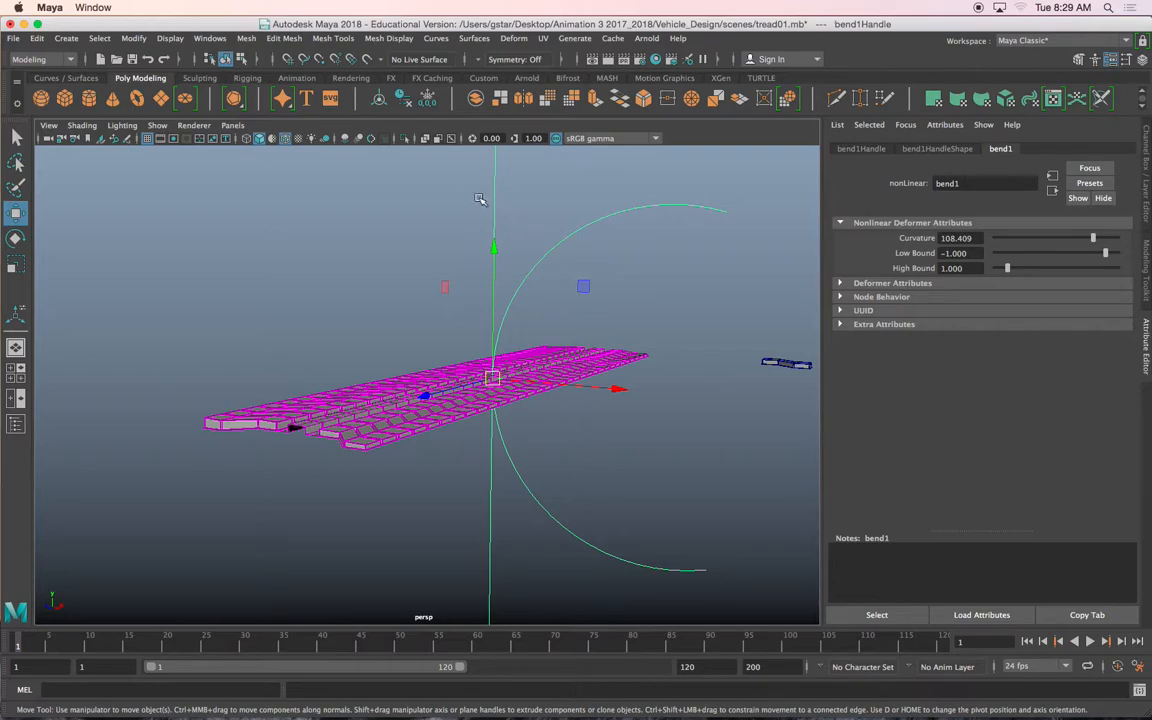
key("e")
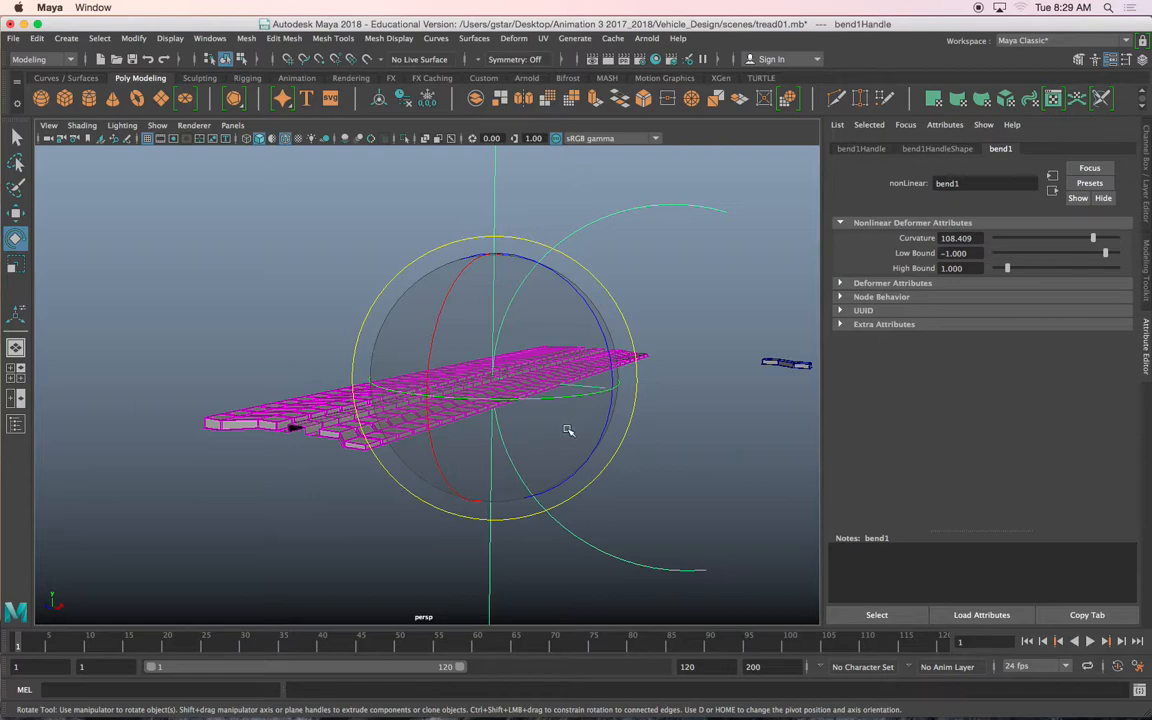
left_click_drag(573, 414, 470, 408)
left_click_drag(396, 254, 333, 313)
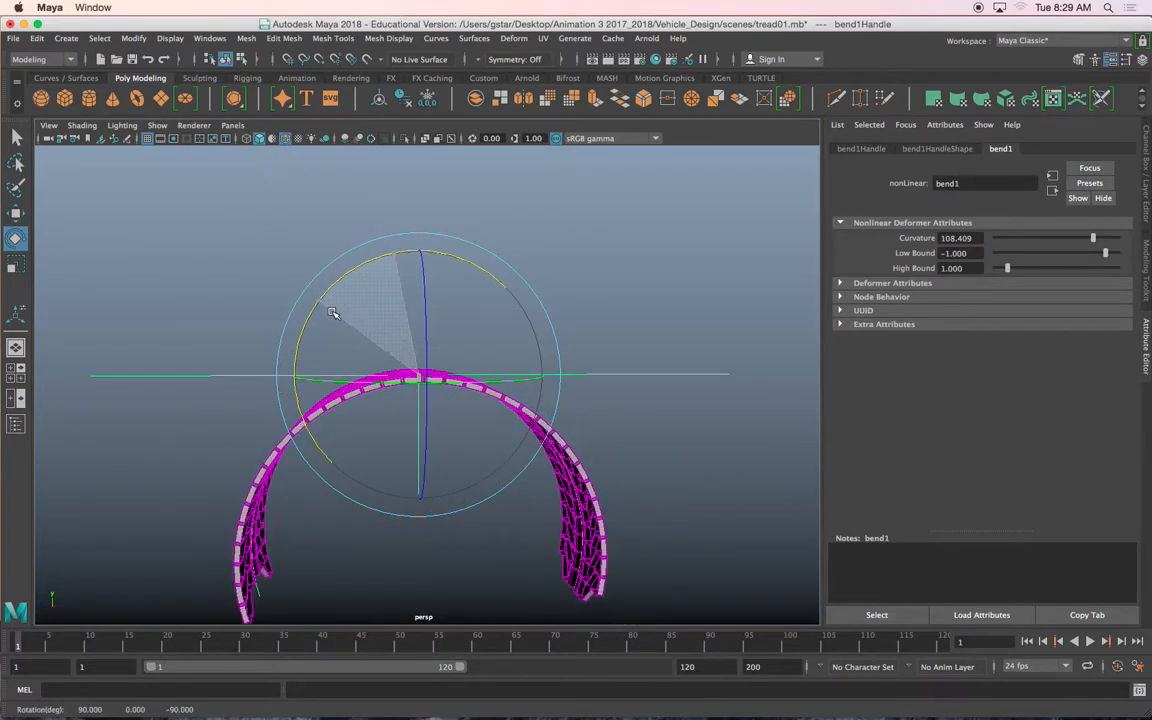
left_click_drag(460, 417, 507, 354, "alt")
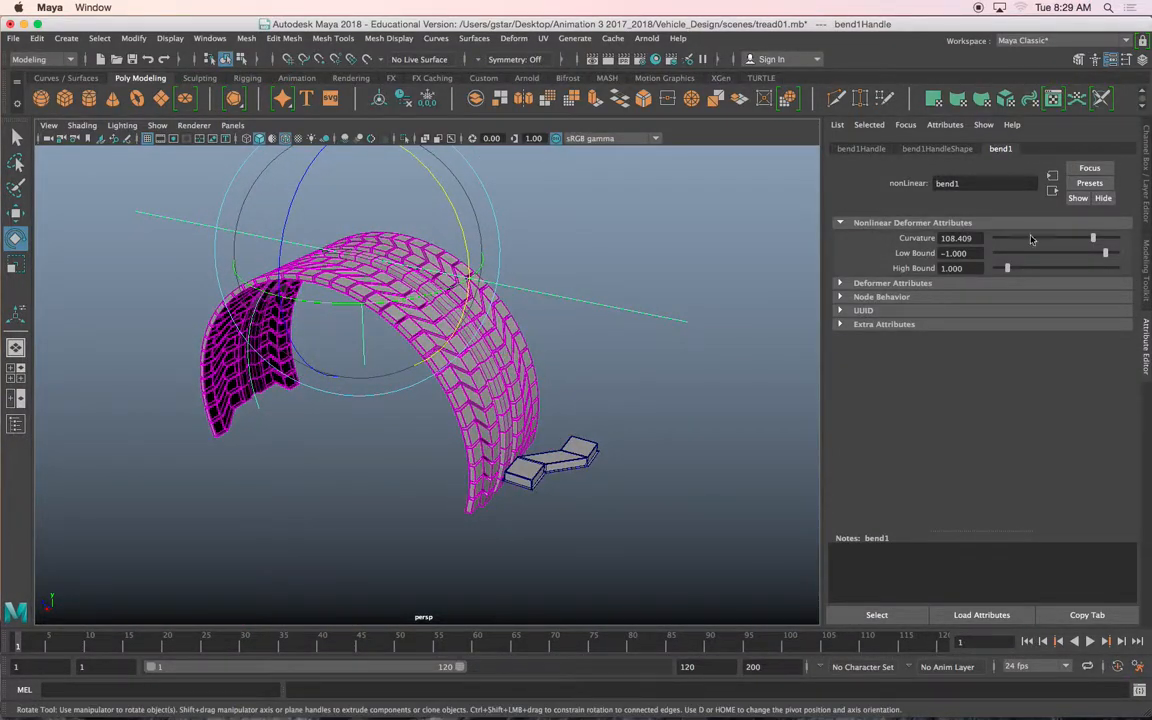
left_click_drag(1097, 243, 1120, 241)
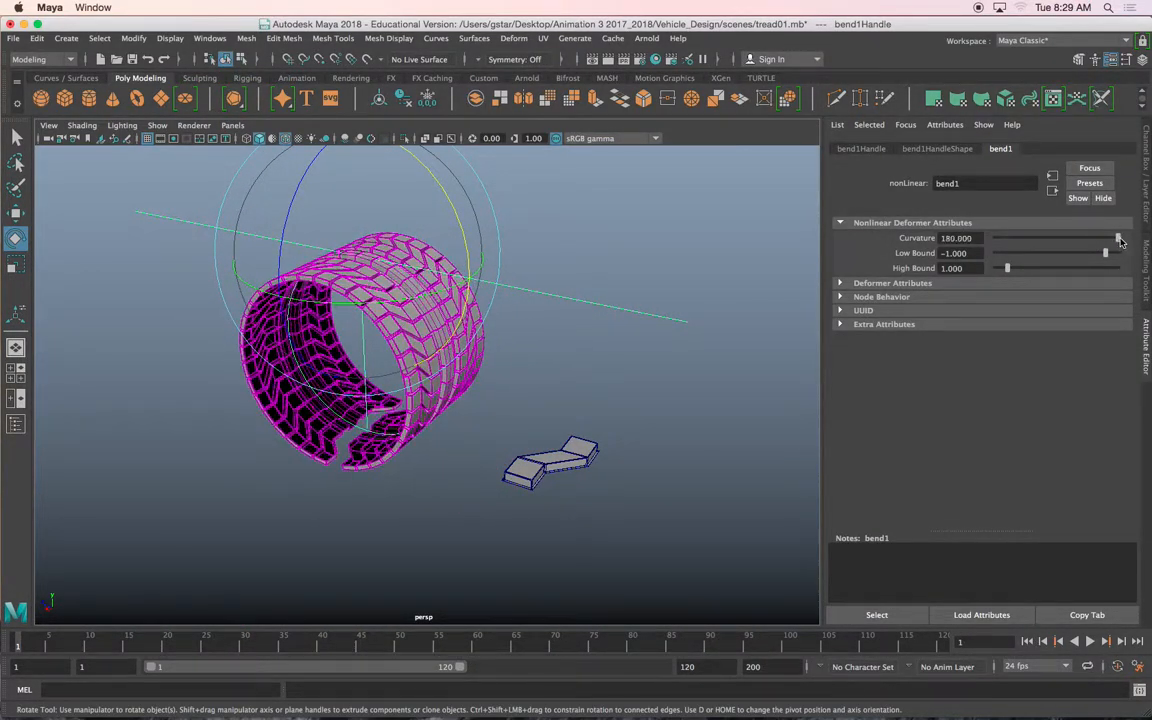
Try bend Curvature values of 188, 187 and 186 while checking the gap where the tread ends meet.
left_click_drag(585, 398, 638, 334, "alt")
scroll(509, 399, "up", 5)
left_click_drag(509, 399, 530, 334, "alt")
scroll(570, 372, "up", 3)
scroll(530, 334, "up", 3)
middle_click_drag(524, 322, 548, 499, "alt")
left_click_drag(548, 499, 549, 395, "alt")
middle_click_drag(549, 395, 554, 515, "alt")
scroll(554, 515, "up", 3)
scroll(554, 515, "up", 3)
middle_click_drag(634, 479, 634, 530, "alt")
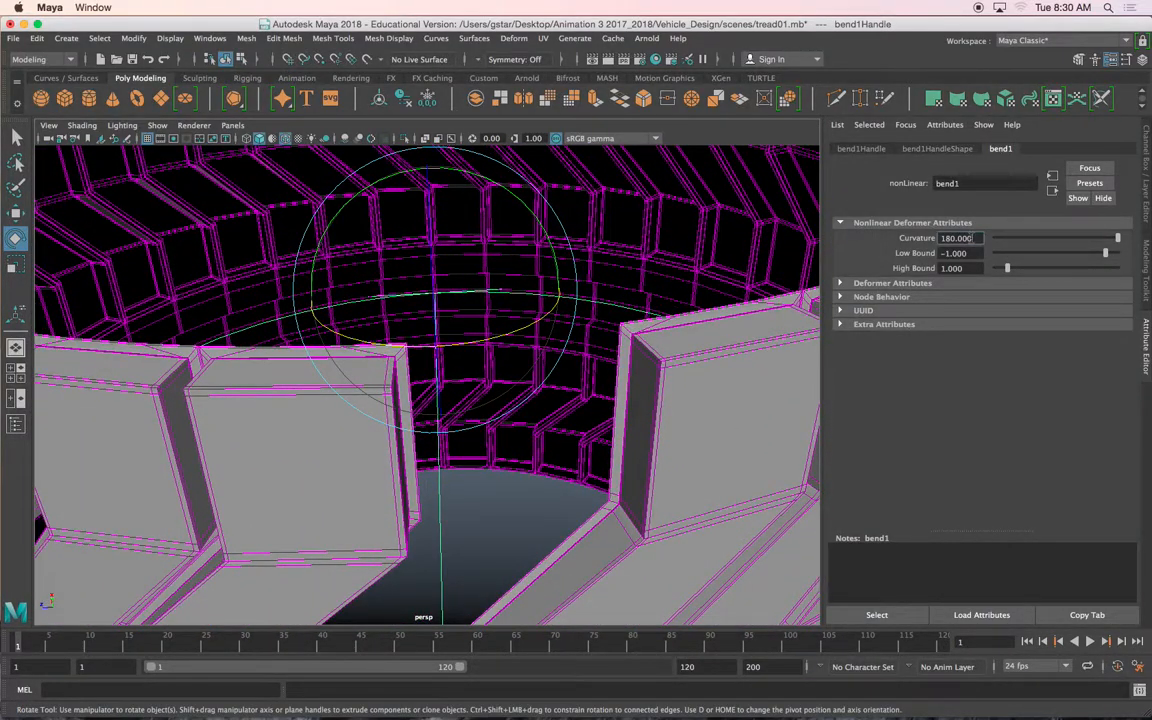
key("Return")
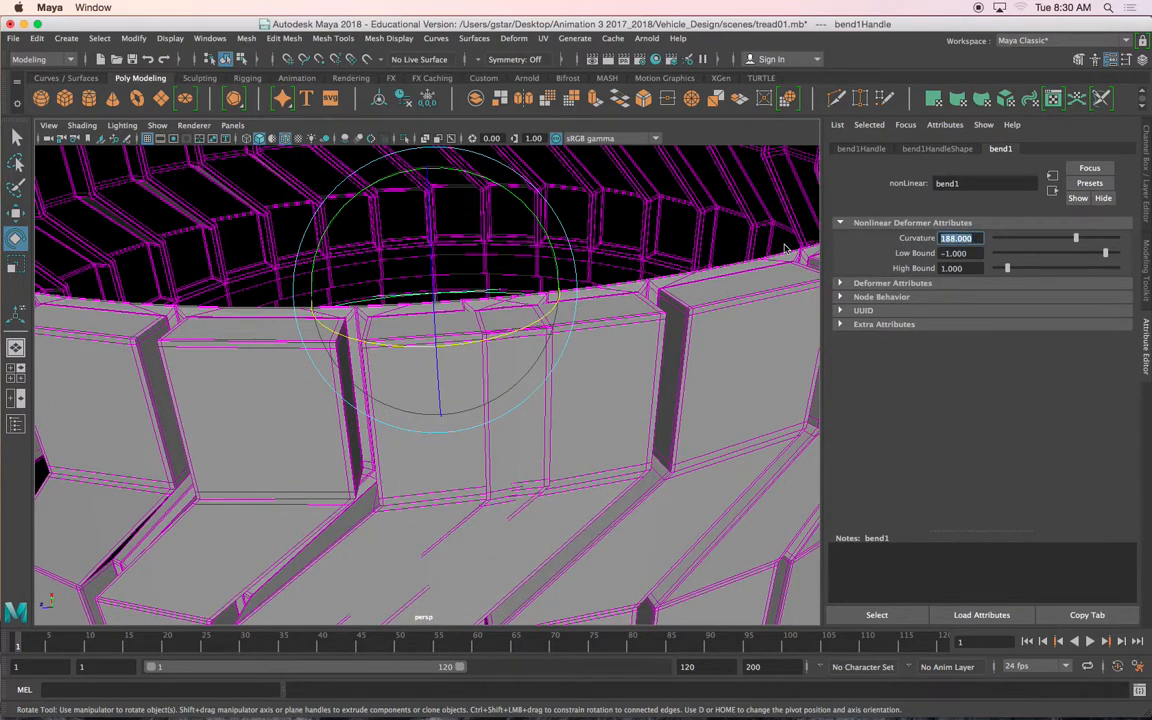
key("Return")
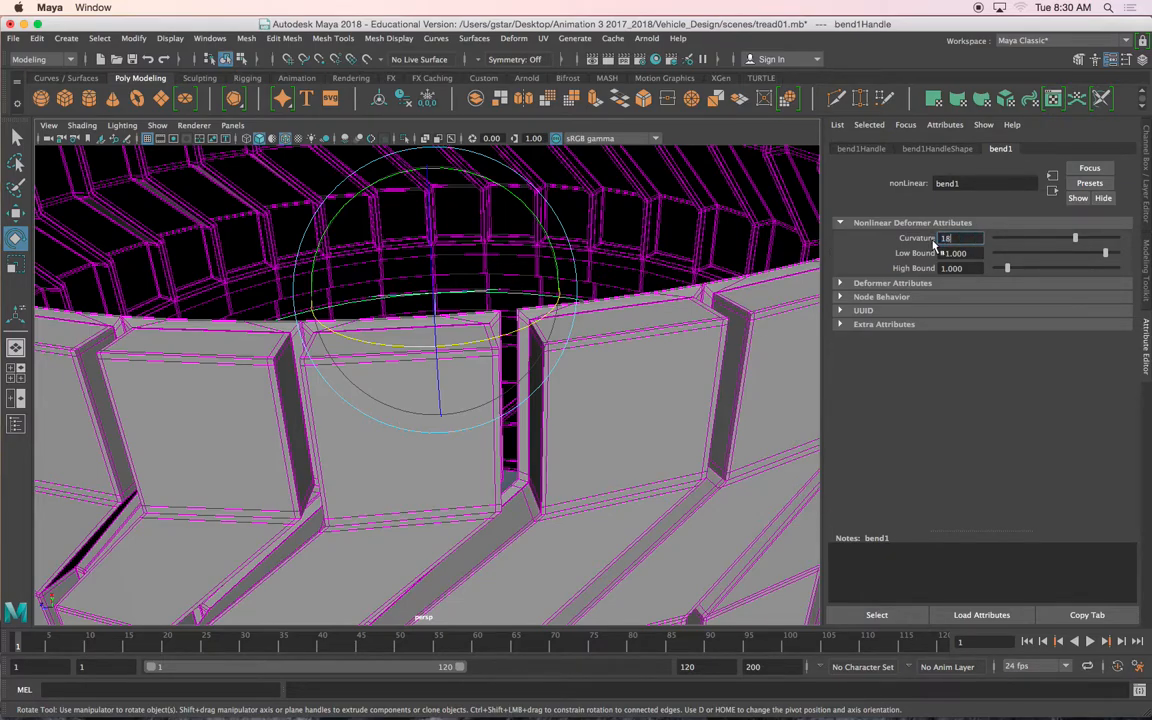
key("Return")
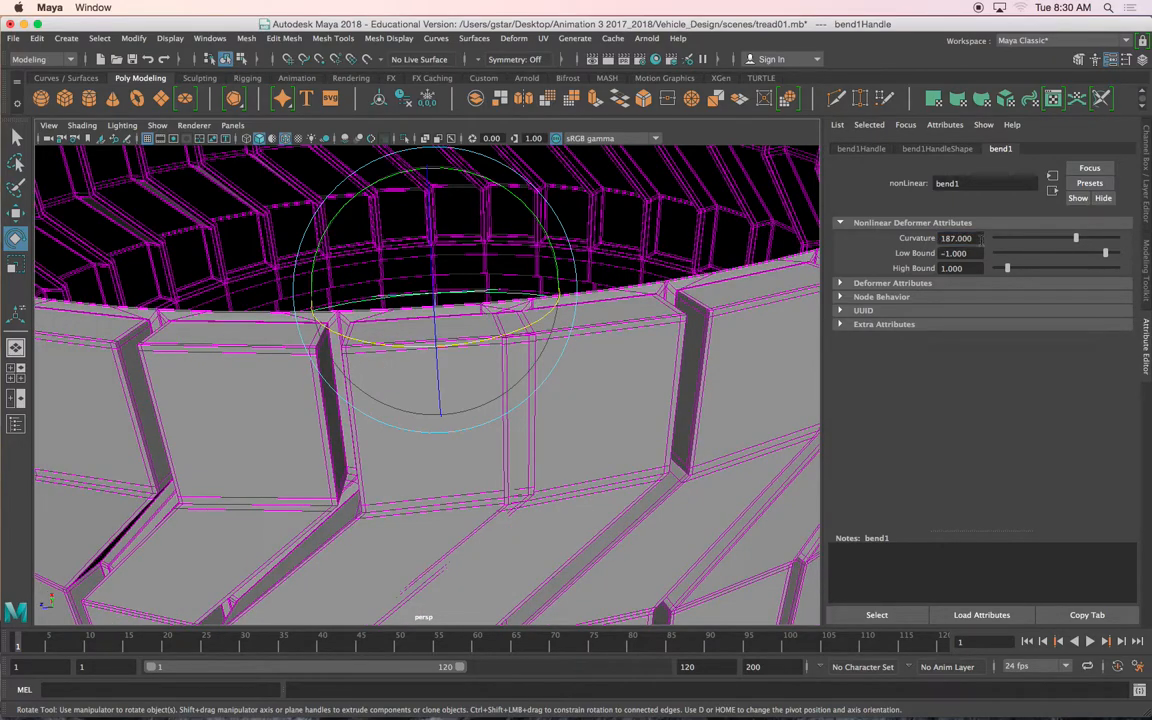
type("186")
key("Return")
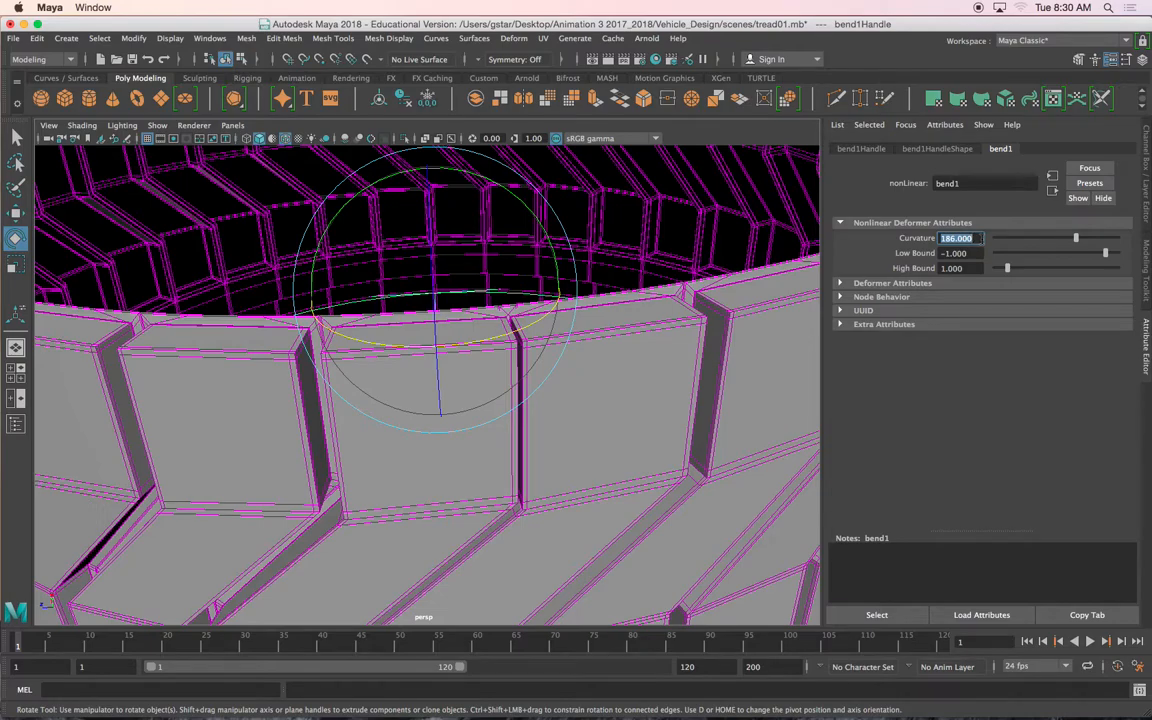
Try a bend Curvature of 185.5 and fine-tune it to 185.3 for a narrow seam gap.
type("185.5")
key("Return")
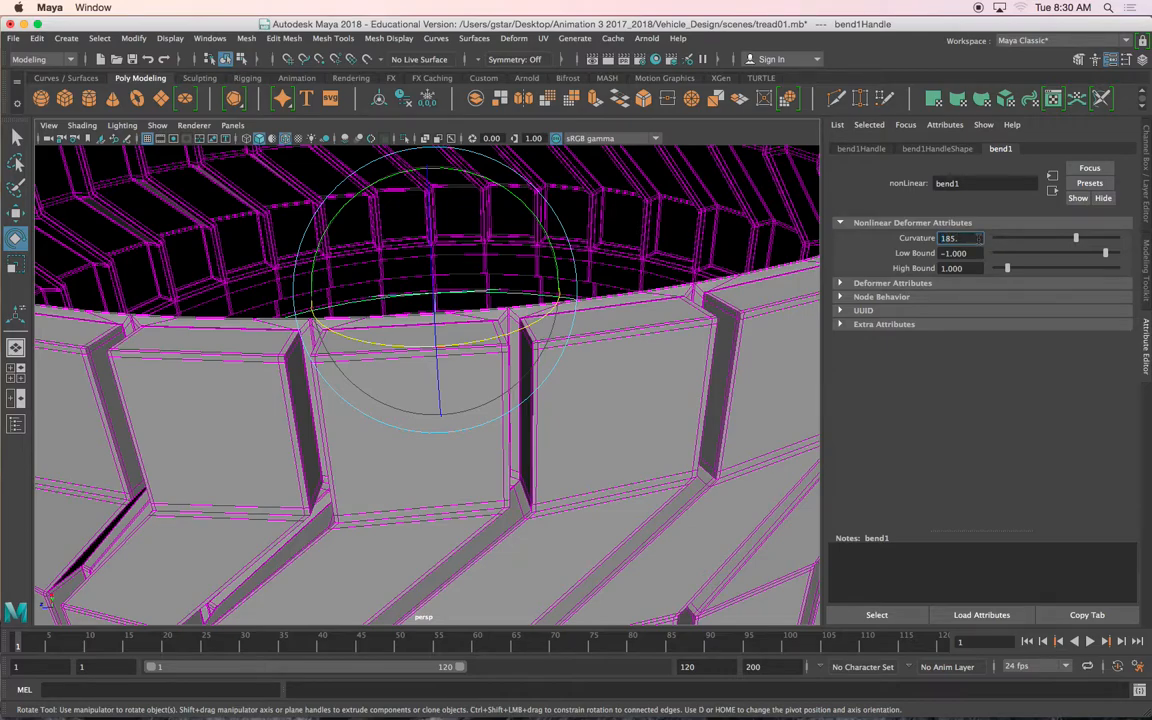
key("Return")
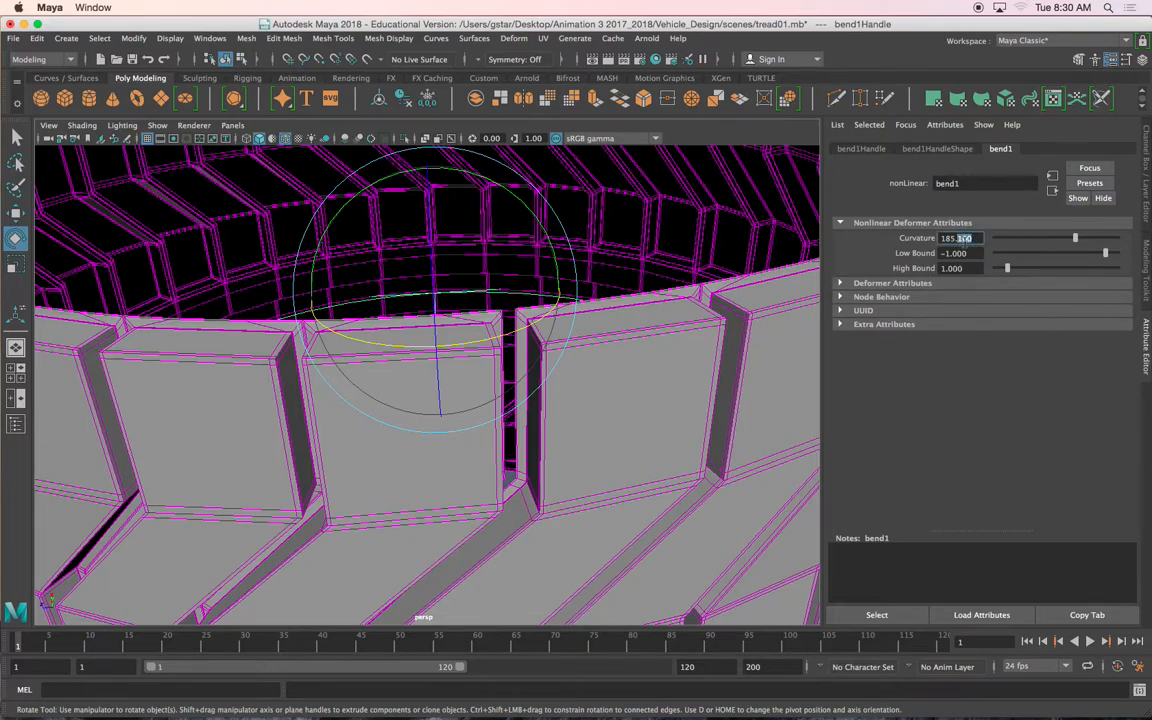
key("Return")
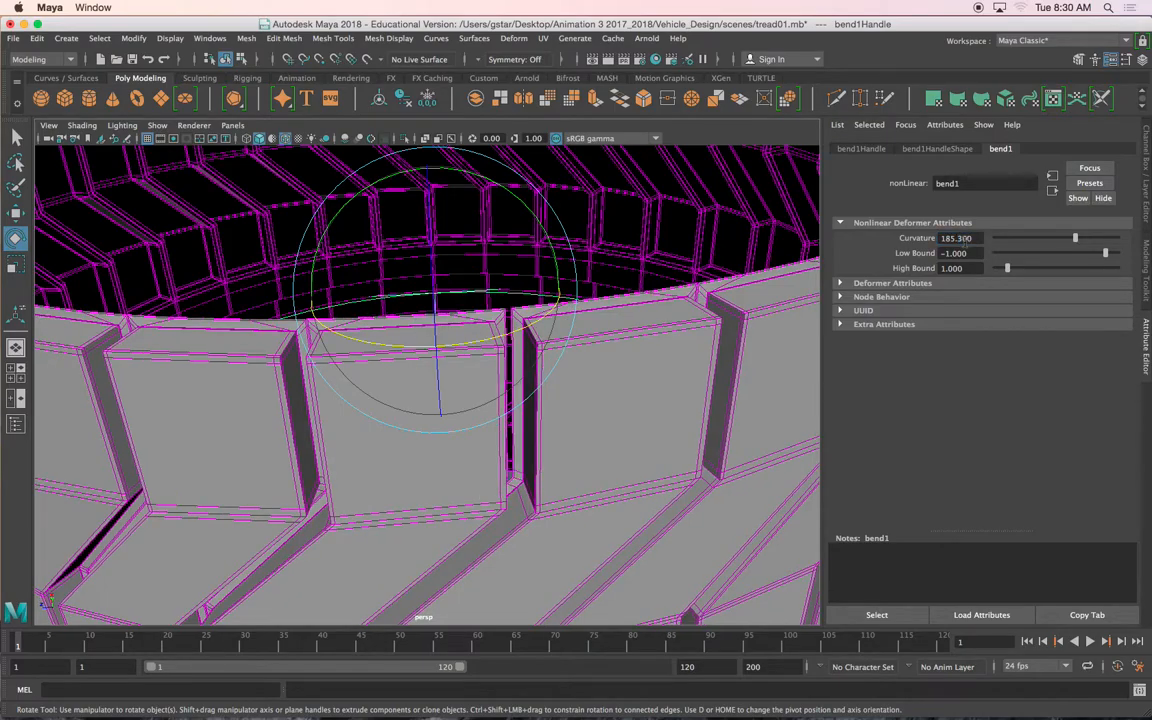
Switch the tread to edge editing and select the open border edge on one side of the seam.
key("w")
right_click_drag(640, 330, 565, 345)
scroll(559, 364, "up", 2)
middle_click_drag(564, 350, 499, 367, "alt")
scroll(525, 382, "up", 2)
right_click_drag(481, 311, 478, 276)
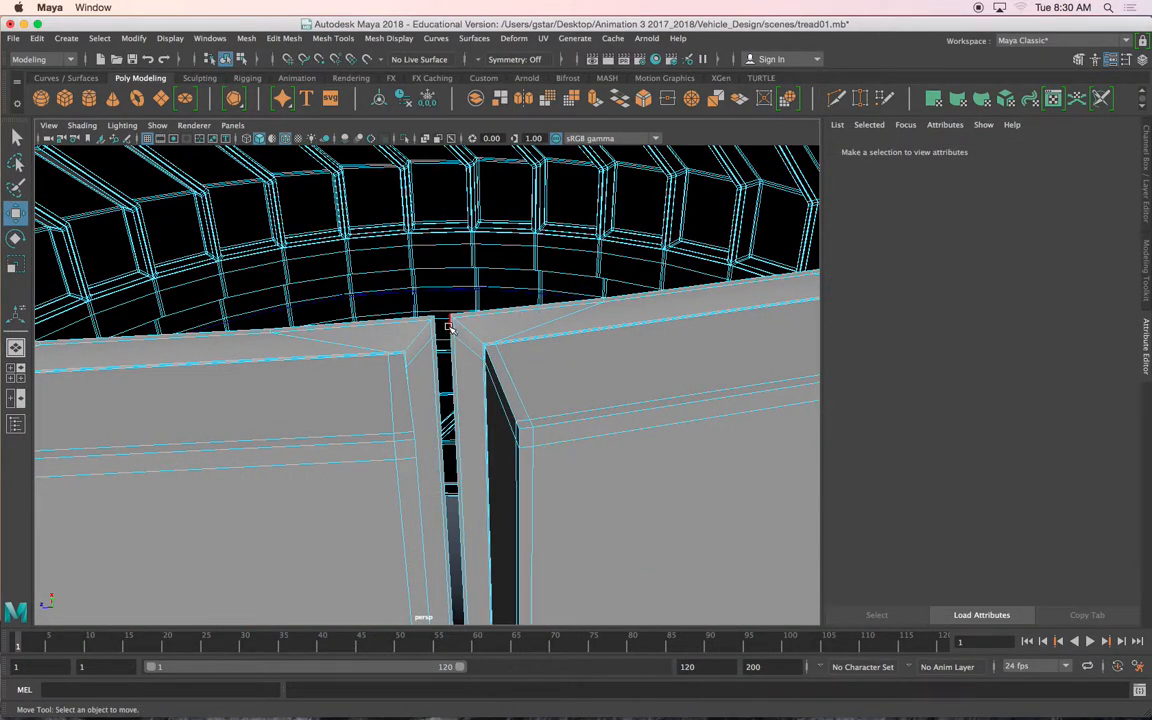
left_click(449, 327)
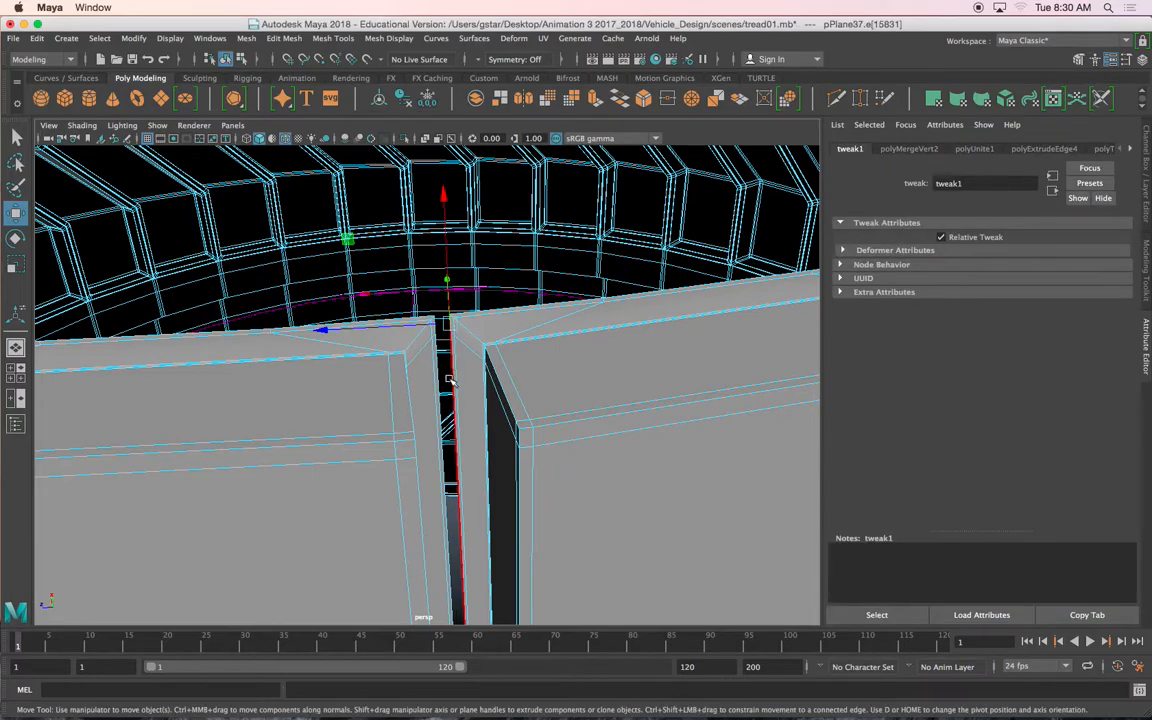
Examine the selected border along the seam in wireframe and shaded display, across to the opposite rim.
middle_click_drag(484, 402, 495, 402, "alt")
mouse_move(495, 402)
left_mouse_down("alt")
mouse_move(507, 391)
mouse_move(494, 340)
mouse_move(489, 391)
left_mouse_up("alt")
key("4")
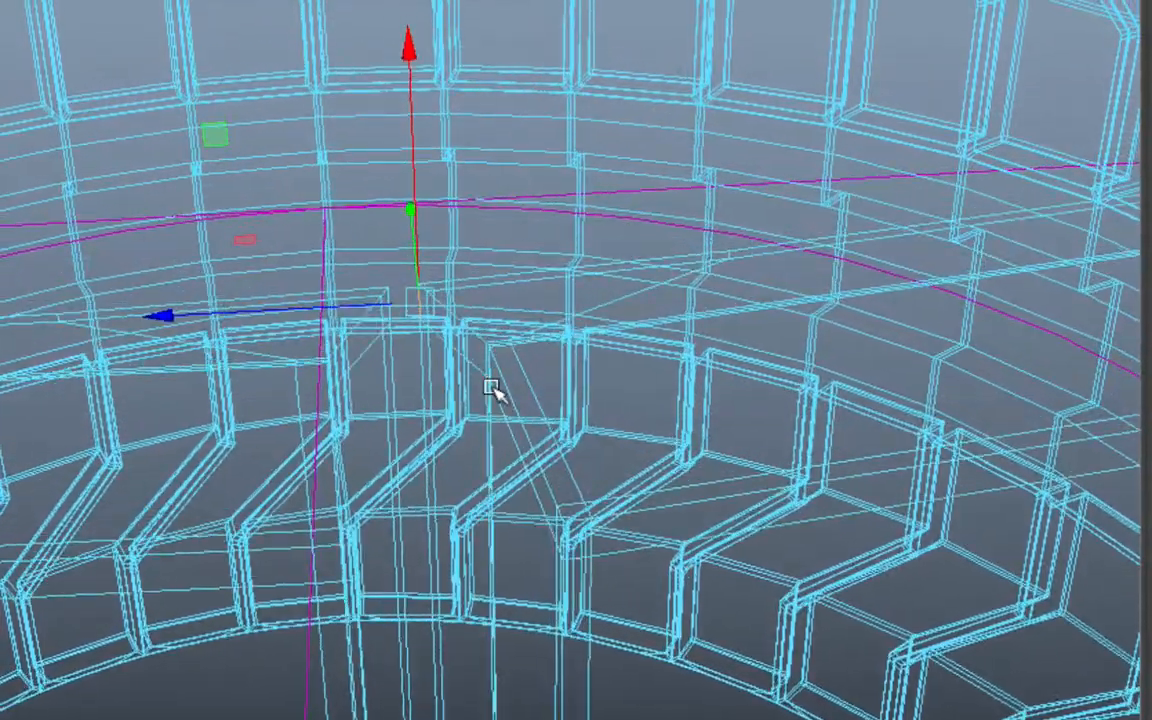
key("5")
middle_click_drag(476, 382, 482, 364, "alt")
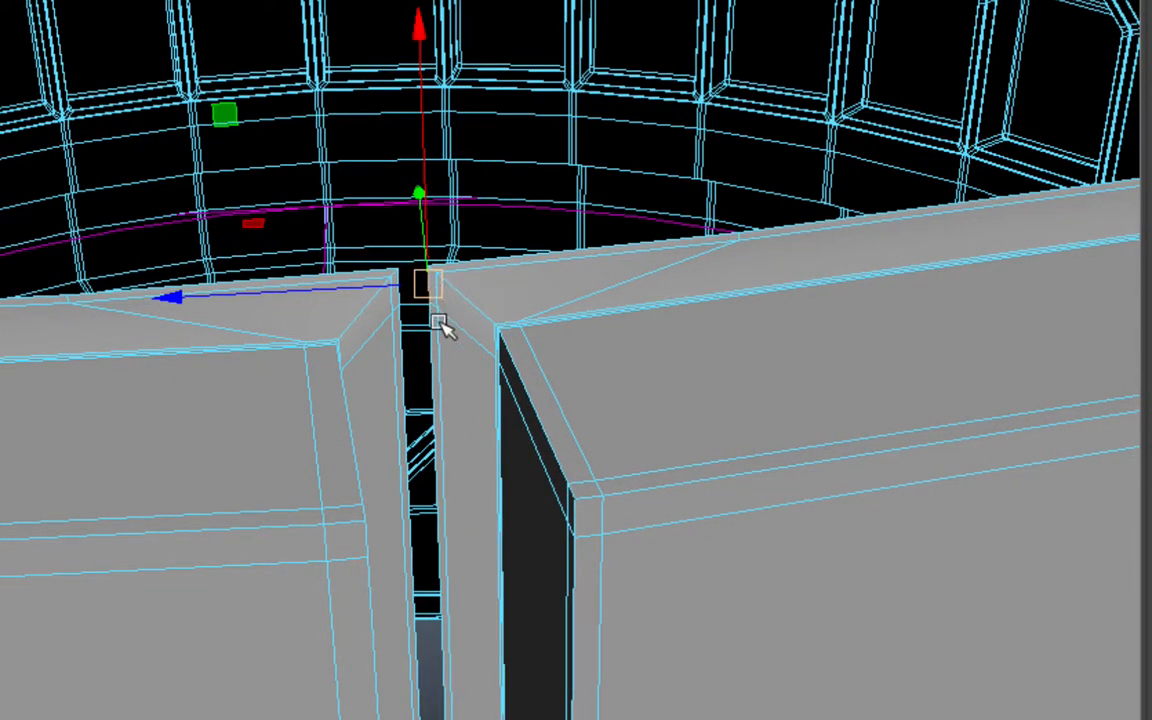
right_click_drag(437, 306, 460, 358, "alt")
middle_click_drag(460, 358, 483, 411, "alt")
right_click_drag(483, 411, 472, 300, "alt")
left_click_drag(452, 432, 446, 330, "alt")
middle_click_drag(432, 504, 435, 330, "alt")
scroll(442, 475, "up", 3)
scroll(442, 475, "up", 2)
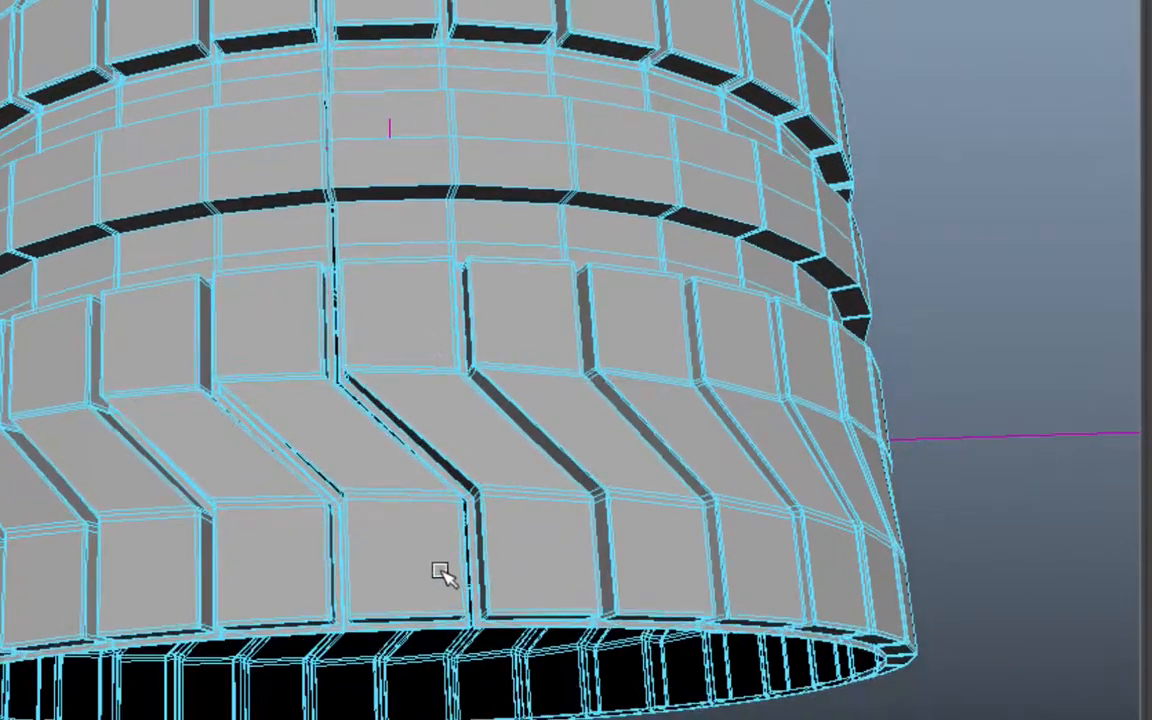
Add the facing open border edge on the other side of the seam to the selection.
scroll(440, 499, "up", 5)
middle_click_drag(505, 540, 467, 451, "alt")
middle_click_drag(502, 505, 487, 460, "alt")
scroll(475, 454, "up", 2)
scroll(490, 465, "up", 2)
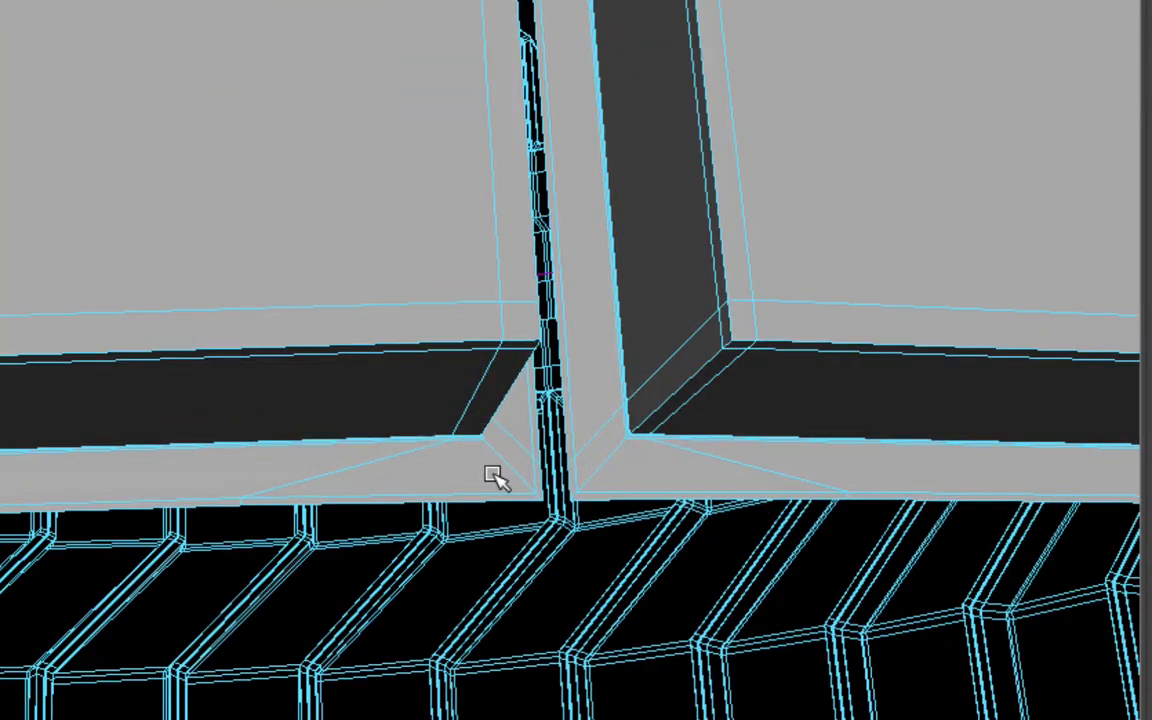
left_click_drag(537, 490, 535, 484, "alt")
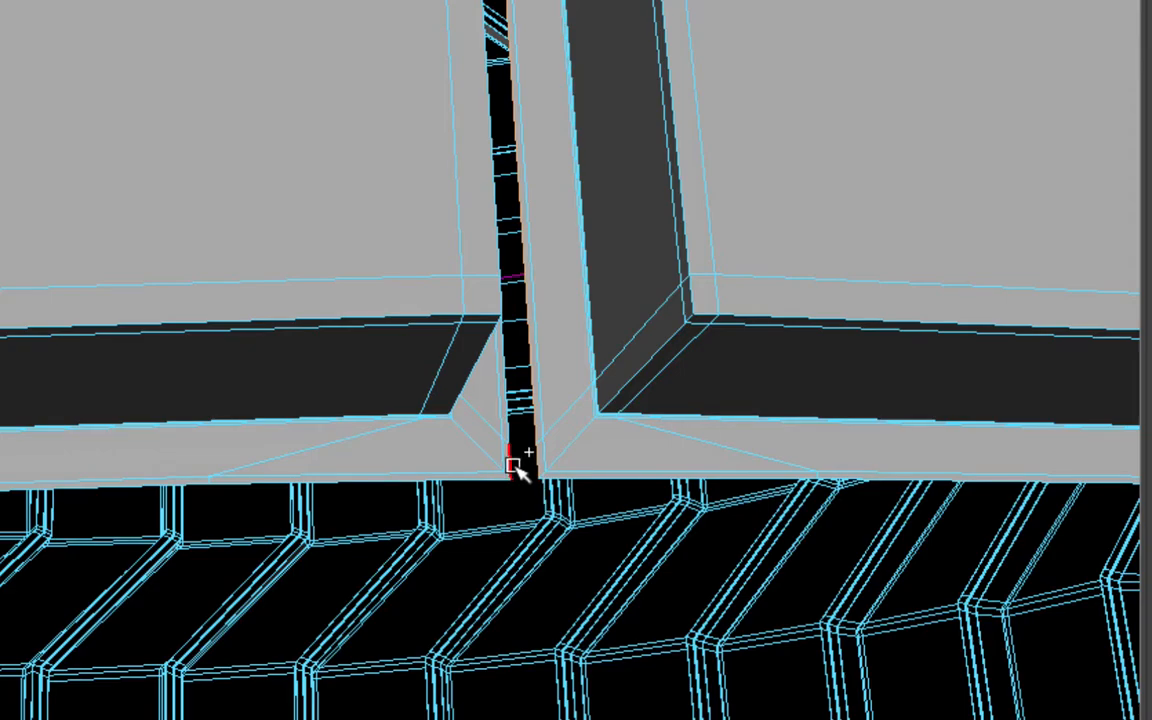
scroll(530, 475, "down", 2)
middle_click_drag(532, 473, 527, 530, "alt")
scroll(527, 500, "down", 2)
left_click_drag(473, 391, 478, 443, "alt")
middle_click_drag(478, 410, 548, 499, "alt")
middle_click_drag(445, 240, 509, 512, "alt")
middle_click_drag(433, 180, 483, 440, "alt")
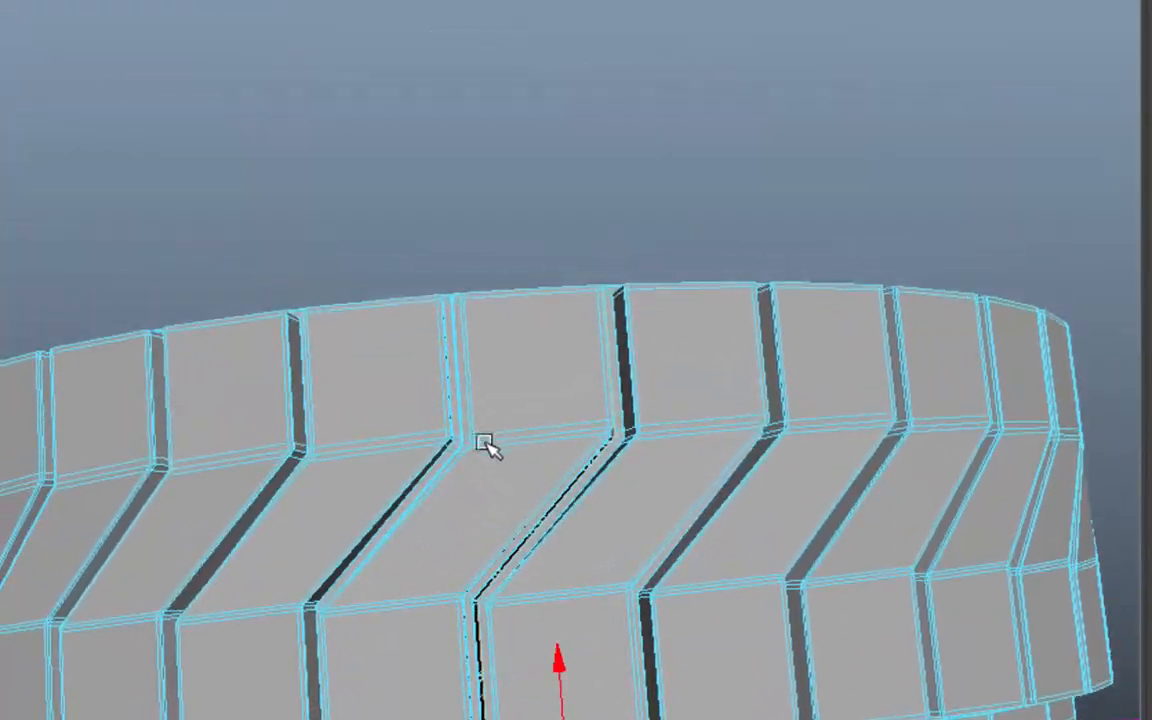
Bridge the two selected border edges to close the seam between the tread ends.
scroll(510, 400, "up", 4)
mouse_move(537, 383)
middle_mouse_down("alt")
mouse_move(522, 404)
mouse_move(607, 334)
mouse_move(537, 370)
middle_mouse_up("alt")
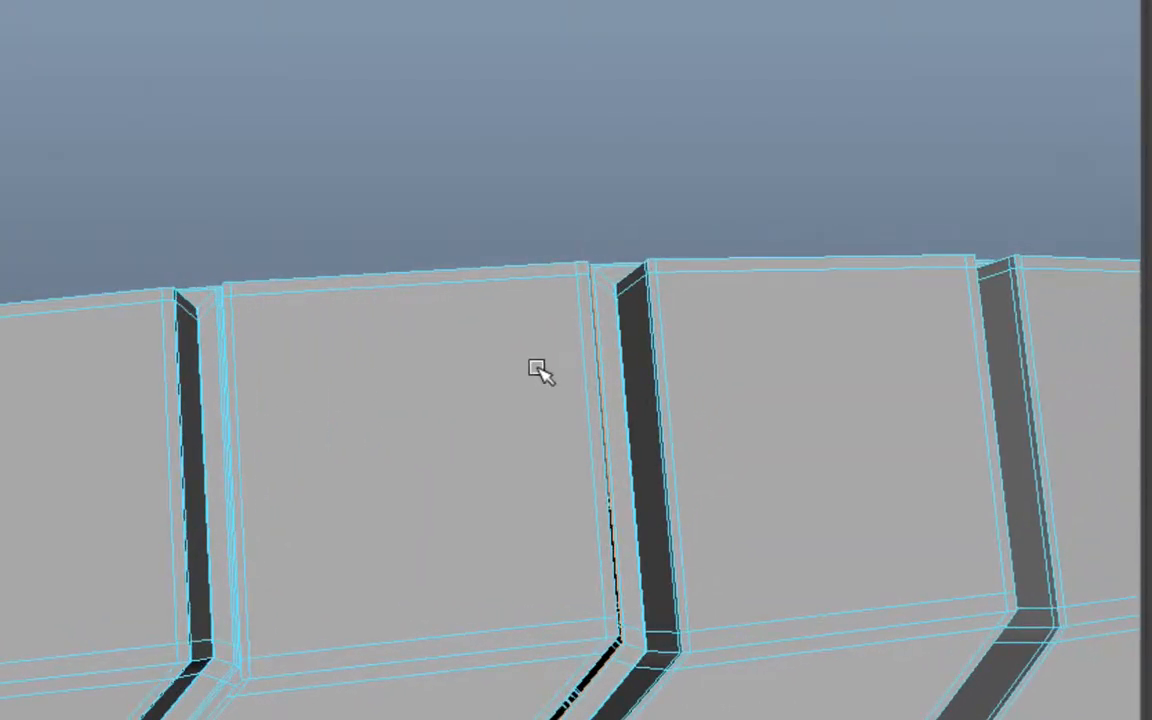
scroll(537, 369, "up", 2)
left_click_drag(560, 364, 517, 357, "alt")
scroll(540, 366, "up", 3)
mouse_move(540, 366)
middle_mouse_down("alt")
mouse_move(455, 350)
mouse_move(491, 347)
mouse_move(463, 360)
middle_mouse_up("alt")
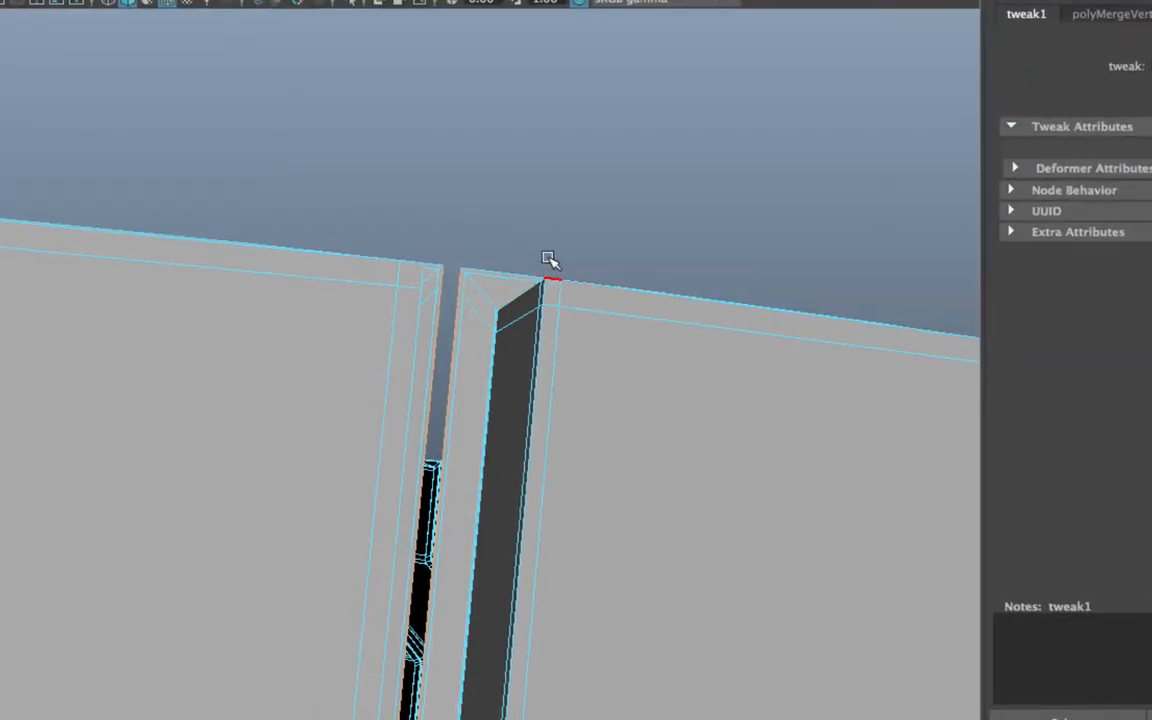
key("space")
right_click(511, 208, "shift")
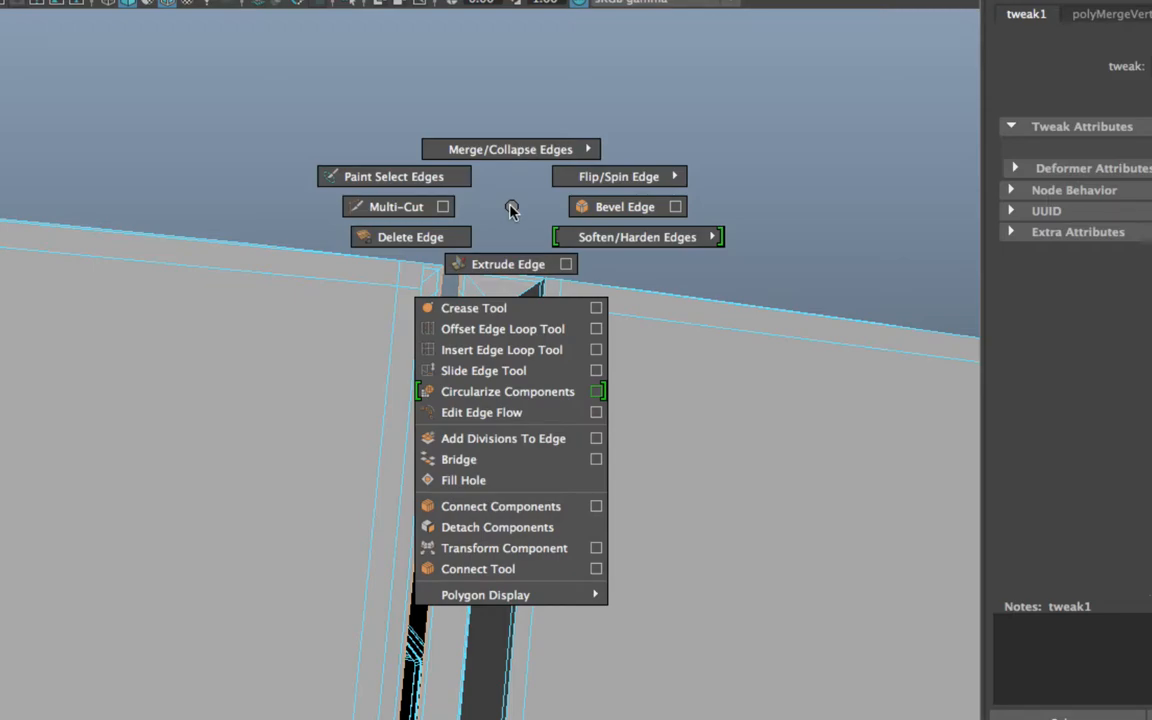
left_click(484, 462)
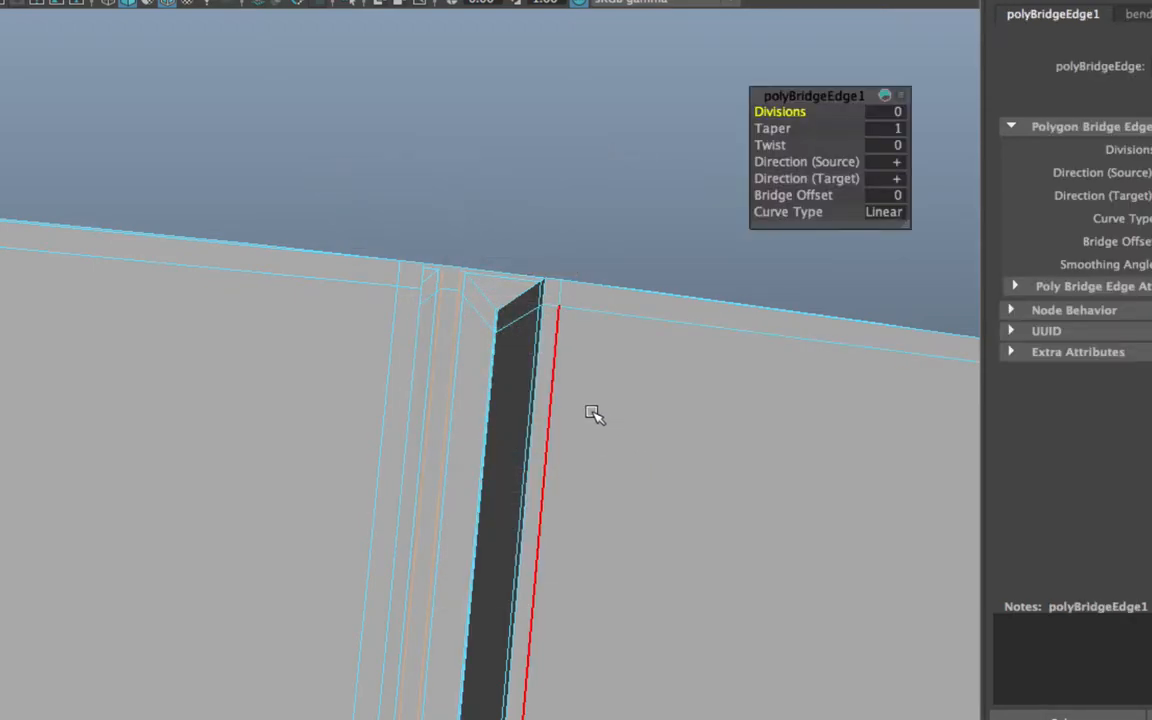
Return to object mode and delete the construction history of the ring-shaped tread.
right_click_drag(621, 260, 680, 236)
scroll(611, 312, "down", 8)
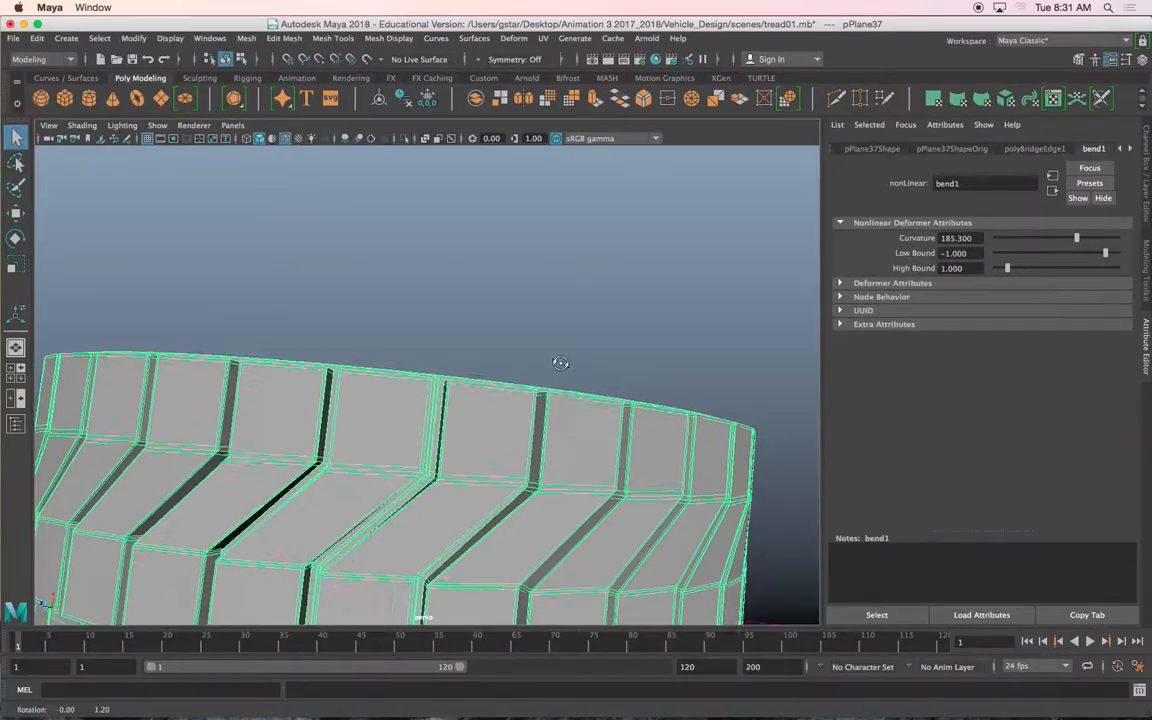
left_click_drag(585, 335, 438, 409, "alt")
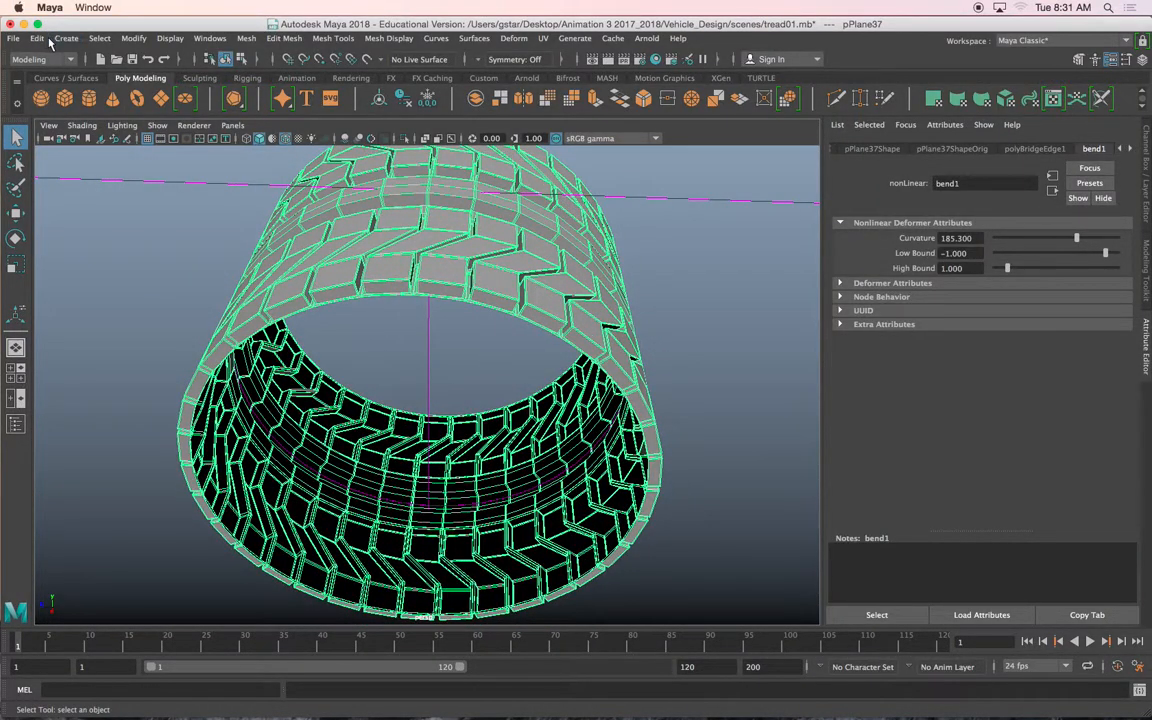
left_click(40, 39)
mouse_move(105, 203)
left_click(281, 215)
Switch the tread to vertex editing with the Scale tool and show it in the enlarged front view.
left_click_drag(322, 226, 377, 261, "alt")
scroll(427, 275, "down", 5)
key("r")
scroll(464, 312, "up", 3)
right_click(439, 285)
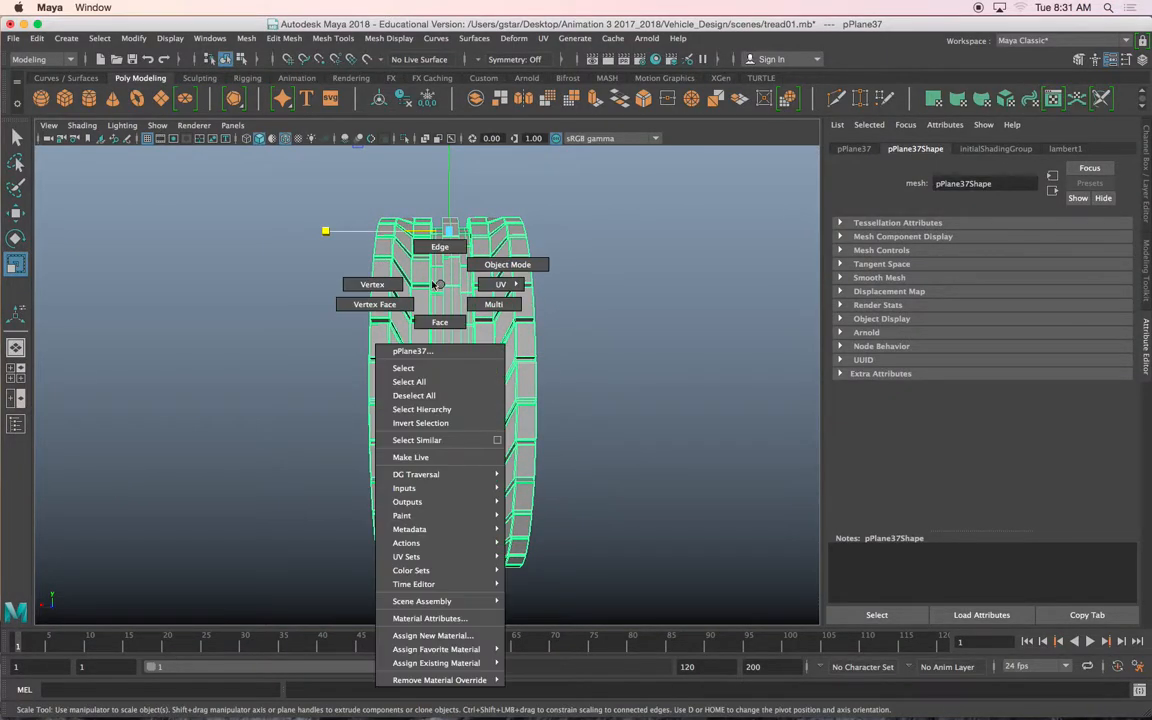
left_click(398, 288)
key("space")
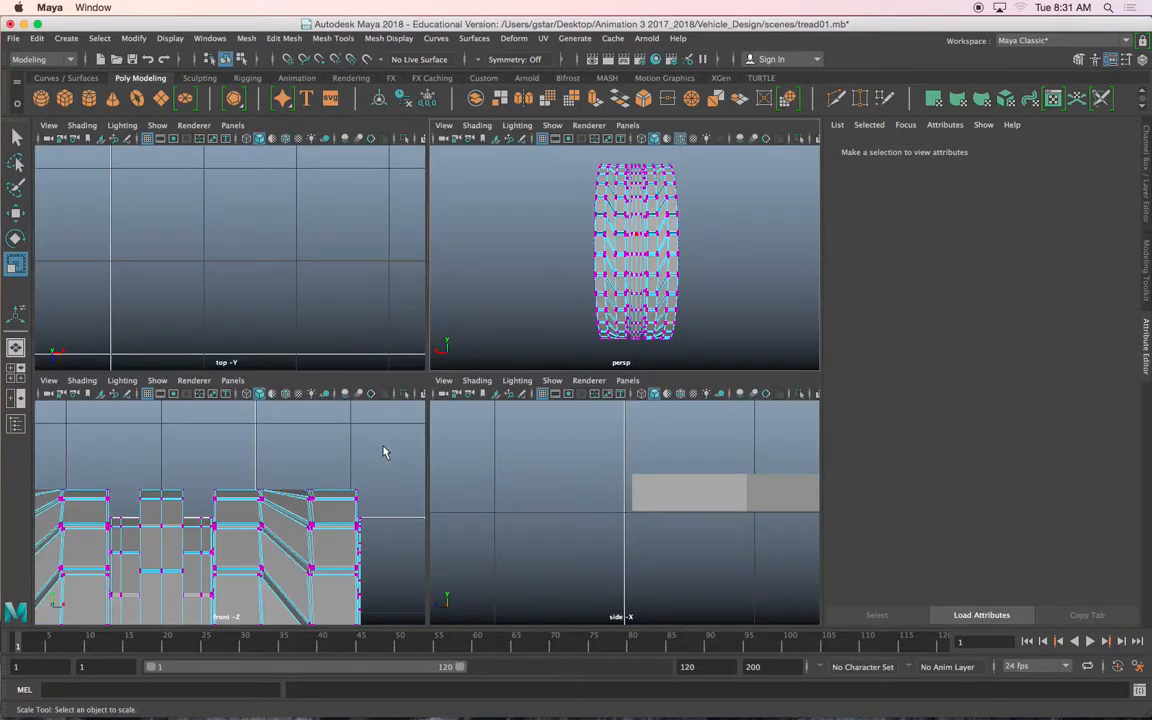
key("space")
Select the vertices of the tread's middle band over its full height in the front view.
scroll(298, 427, "down", 6)
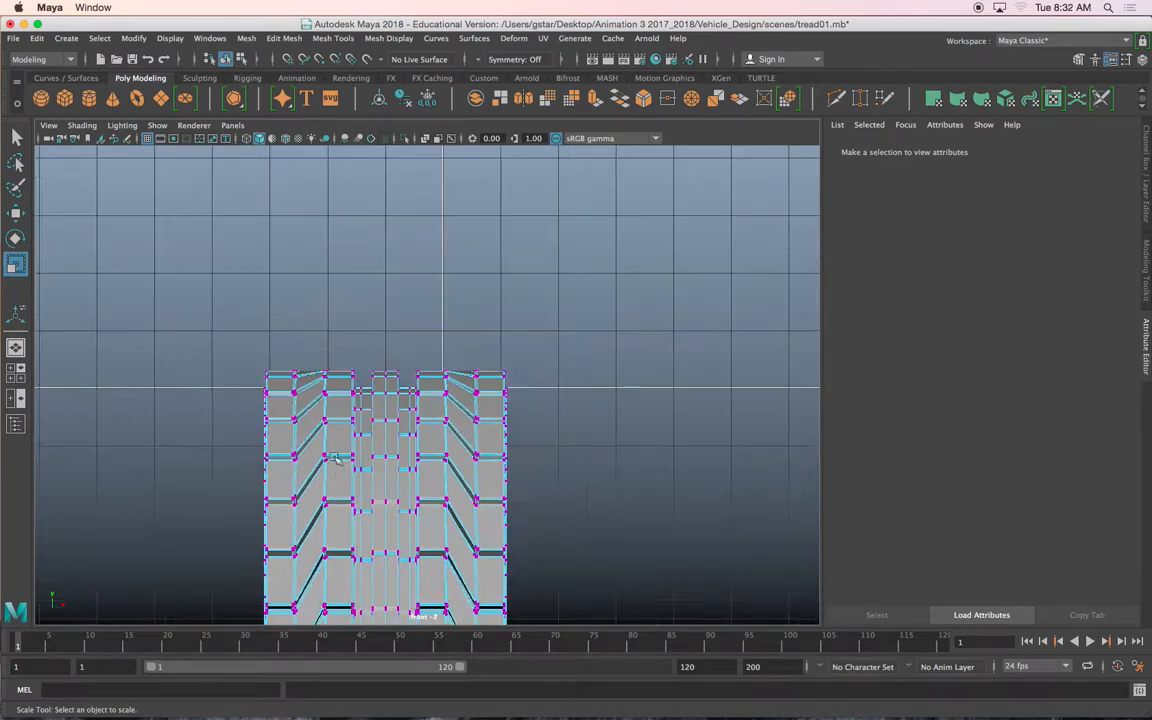
middle_click_drag(338, 483, 353, 327, "alt")
scroll(353, 327, "down", 3)
middle_click_drag(363, 370, 371, 265, "alt")
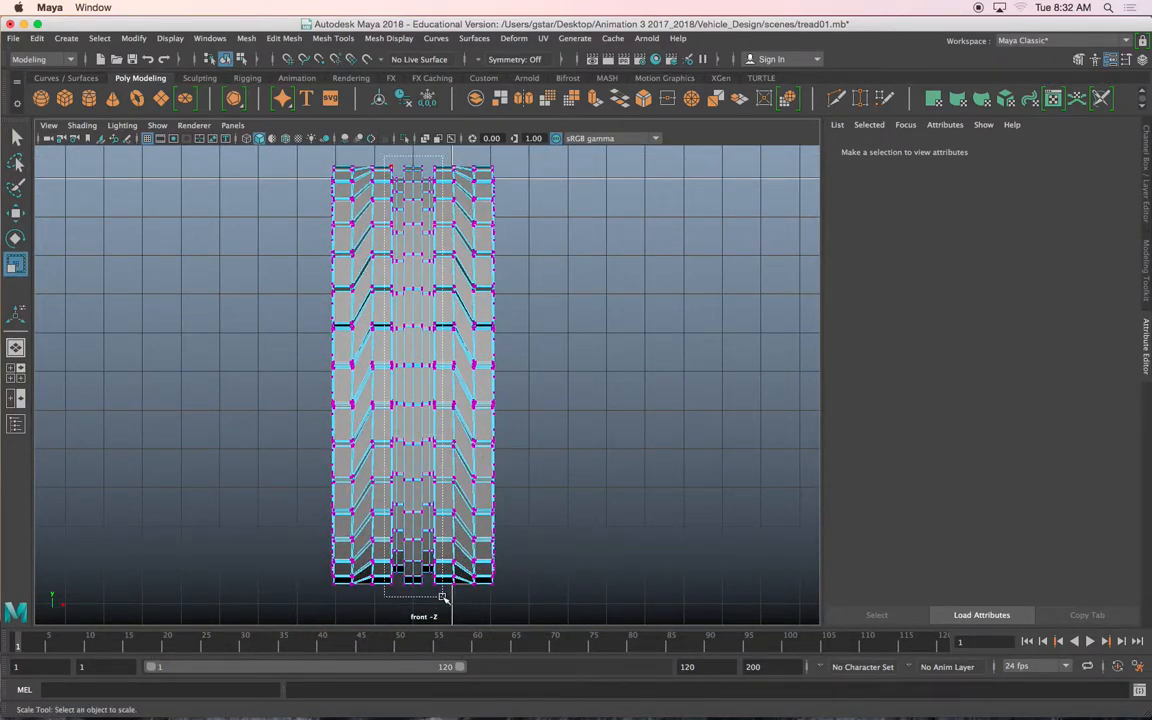
left_click_drag(443, 597, 443, 597)
scroll(435, 462, "up", 3)
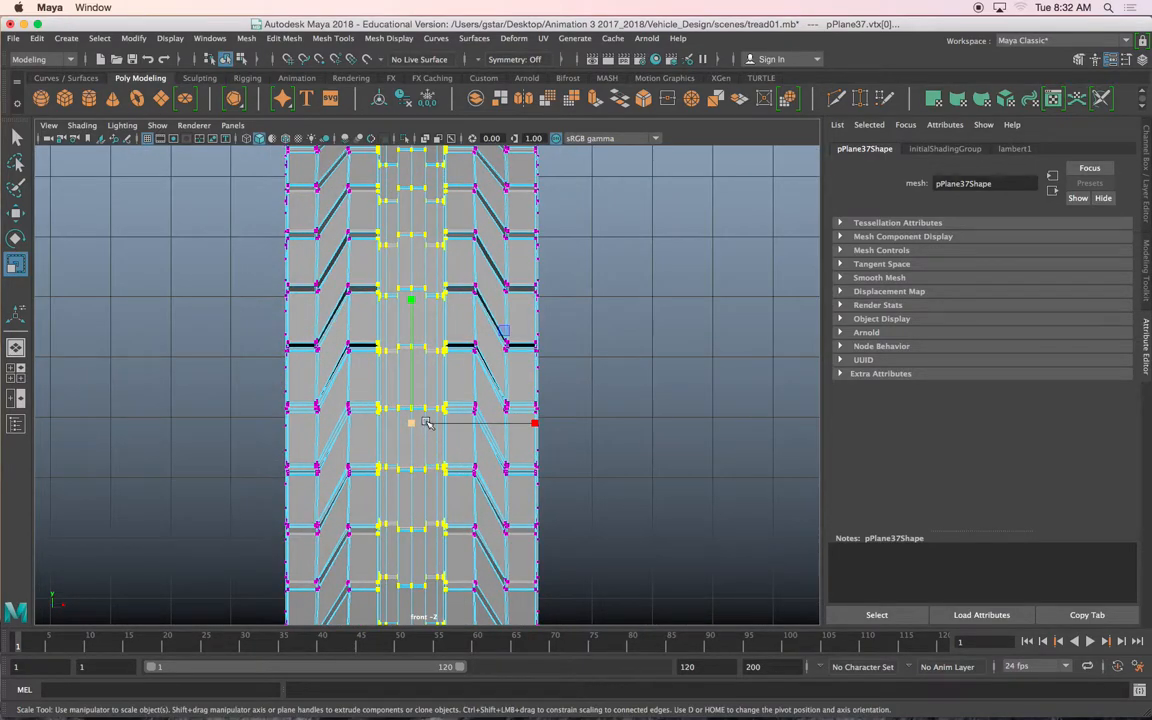
Turn on soft selection for the selected middle-band vertices.
key("b")
mouse_move(398, 322)
middle_mouse_down("alt")
mouse_move(392, 394)
mouse_move(391, 340)
middle_mouse_up("alt")
scroll(390, 364, "down", 2)
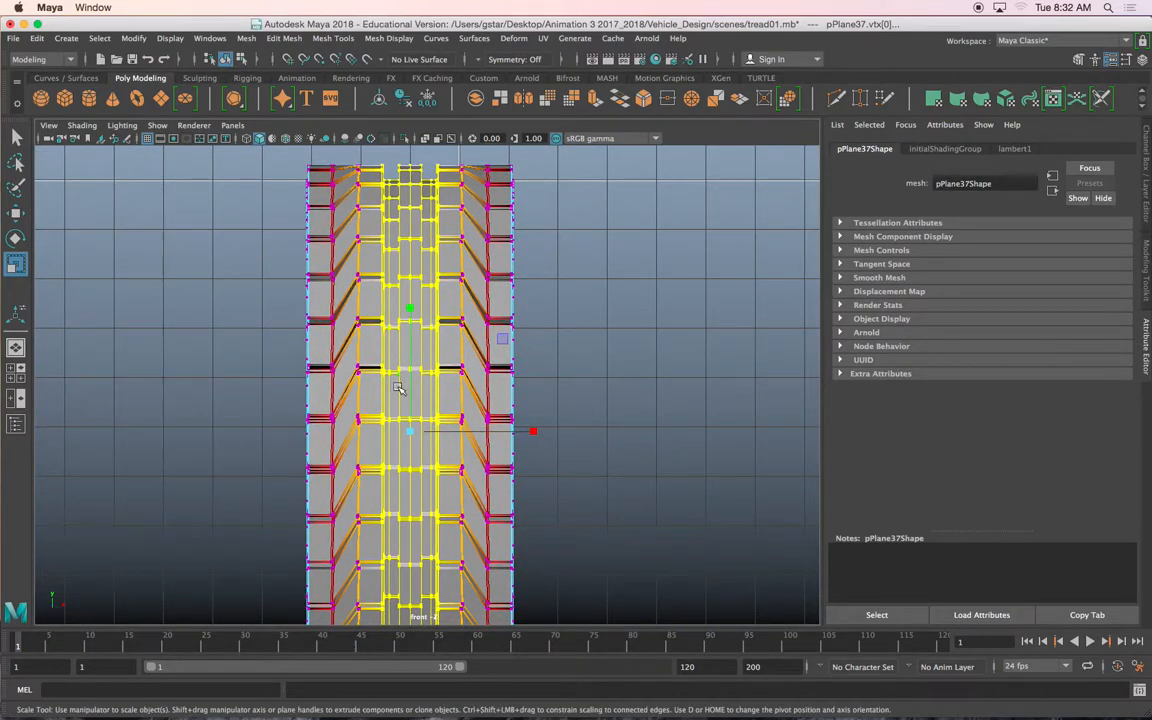
left_click_drag(400, 405, 560, 462)
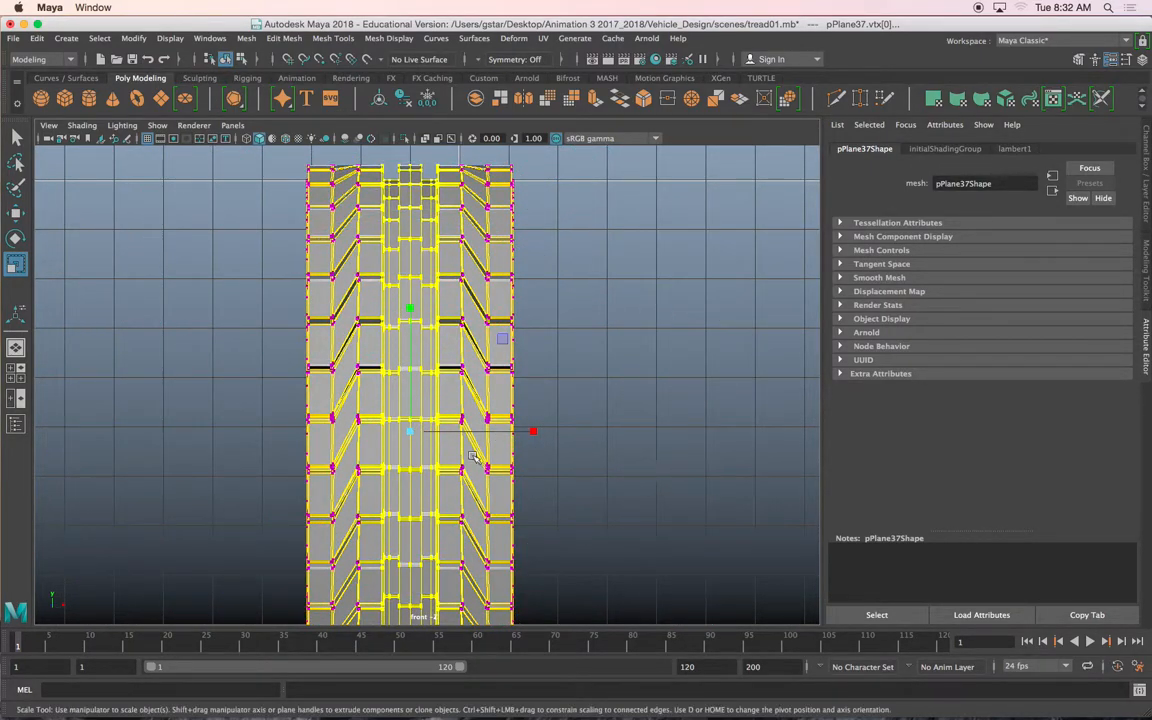
left_click_drag(410, 432, 442, 432)
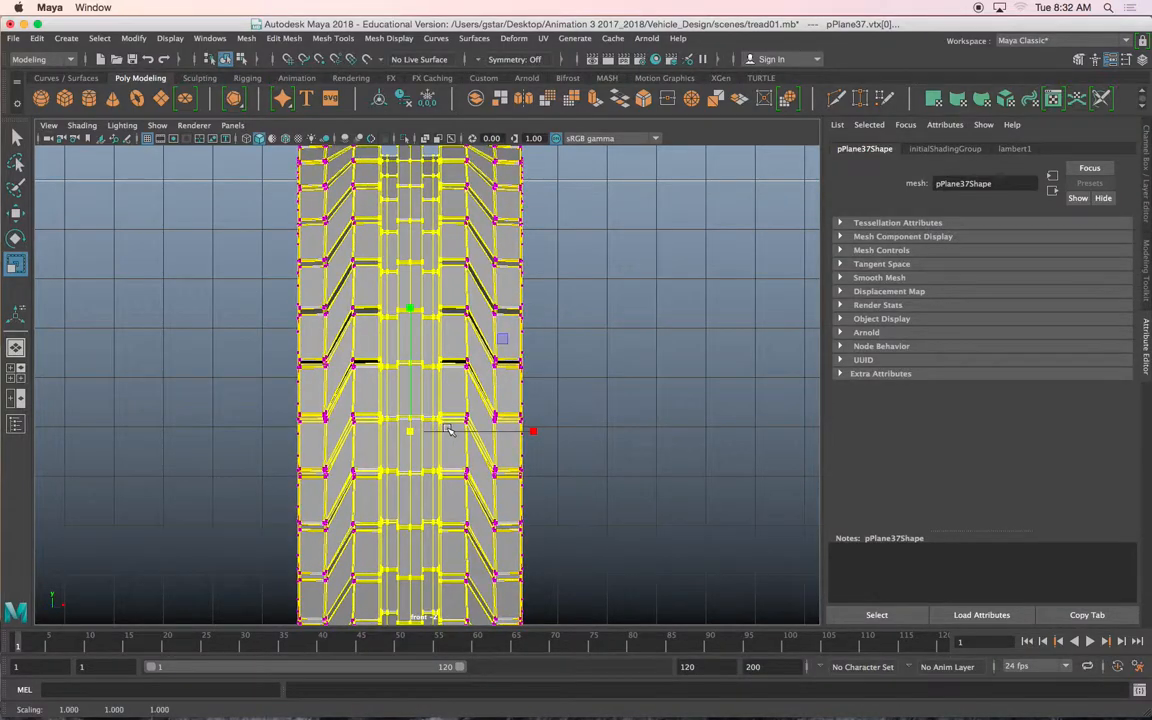
key("ctrl+z")
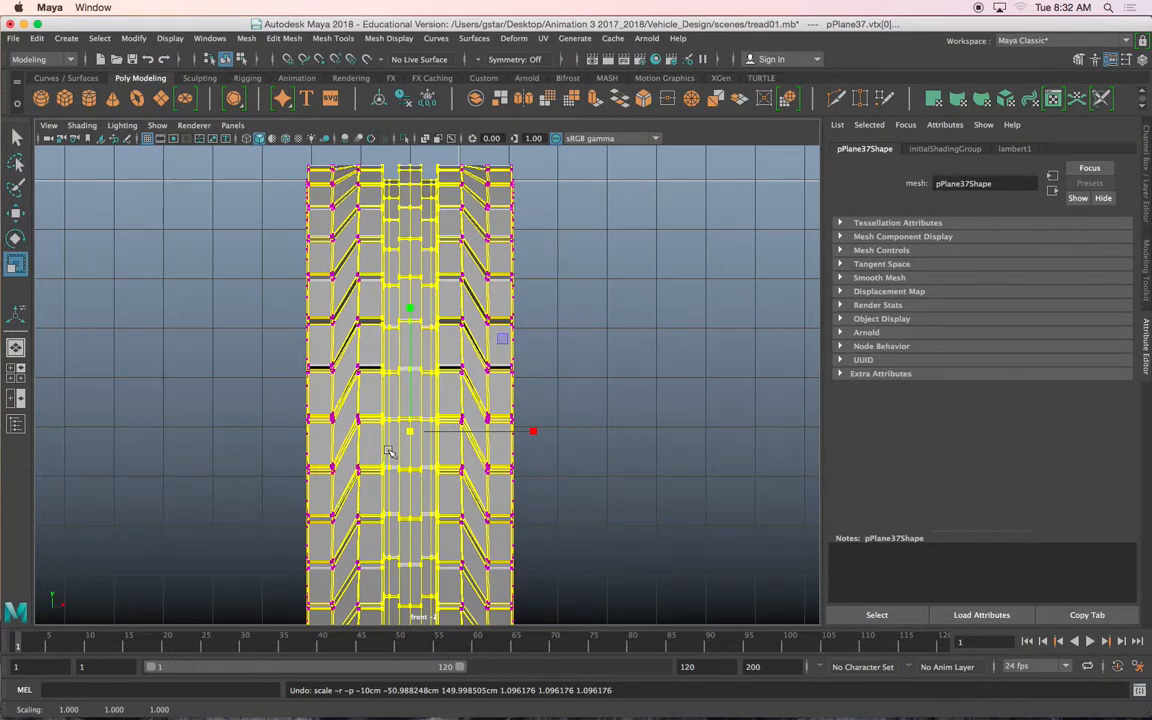
Narrow the soft-selection falloff, scale the middle band up slightly to round the tread's profile, and return to object mode.
left_click_drag(424, 451, 165, 452)
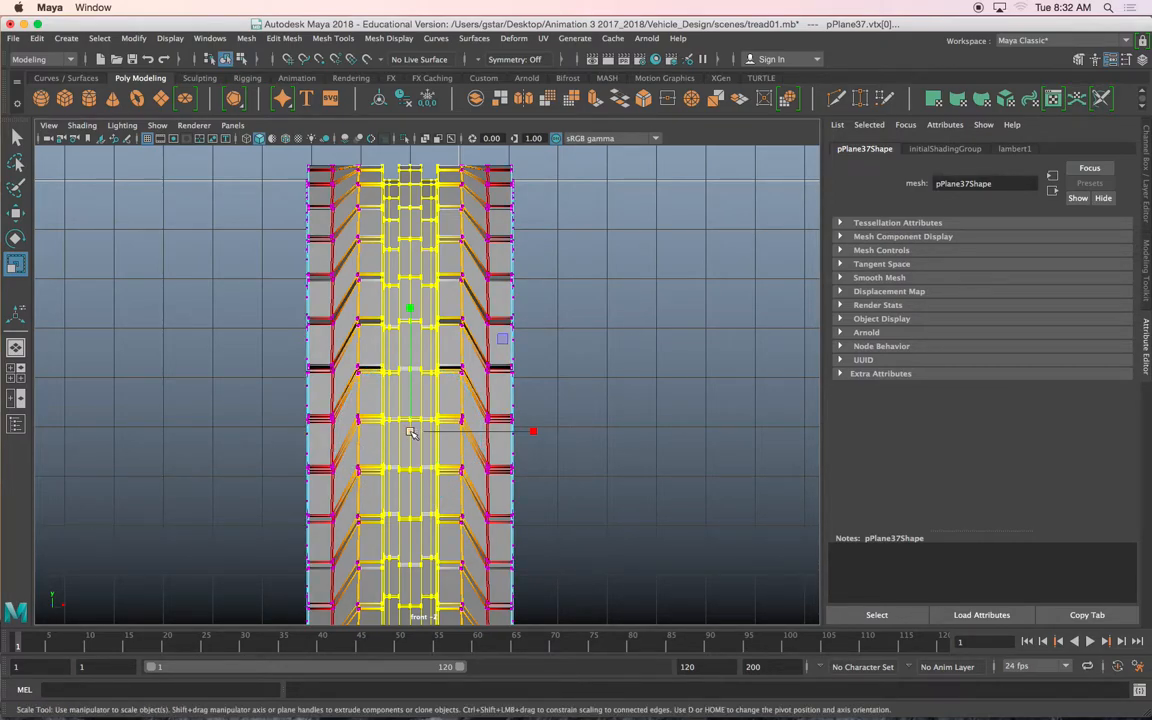
mouse_move(412, 432)
left_mouse_down()
mouse_move(424, 438)
mouse_move(410, 432)
left_mouse_up()
right_click(363, 245)
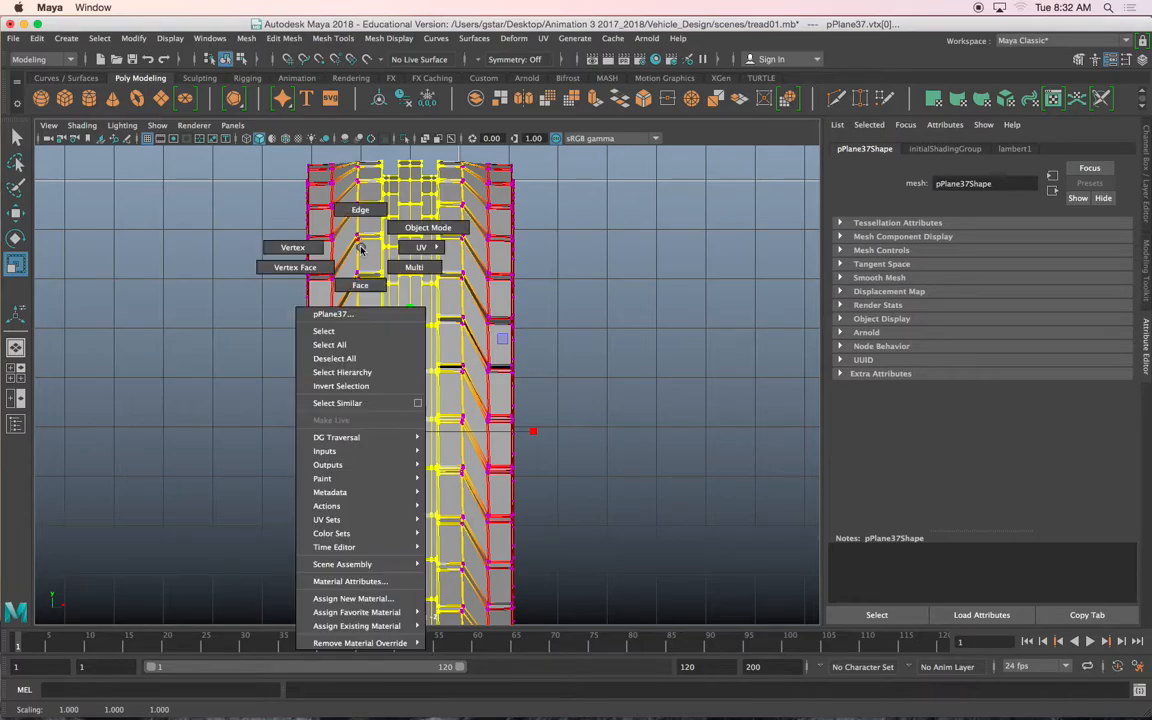
left_click(405, 228)
left_click(255, 223)
left_click(365, 250)
Switch to the perspective view and set the tread to edge editing at its open side rim.
key("space")
key("space")
left_click_drag(540, 321, 481, 285, "alt")
scroll(376, 334, "up", 4)
scroll(481, 285, "up", 4)
middle_click_drag(481, 285, 435, 346, "alt")
right_click_drag(440, 333, 437, 272)
Turn off soft selection and select the complete border edge loop along the tread's open side.
double_click(433, 331)
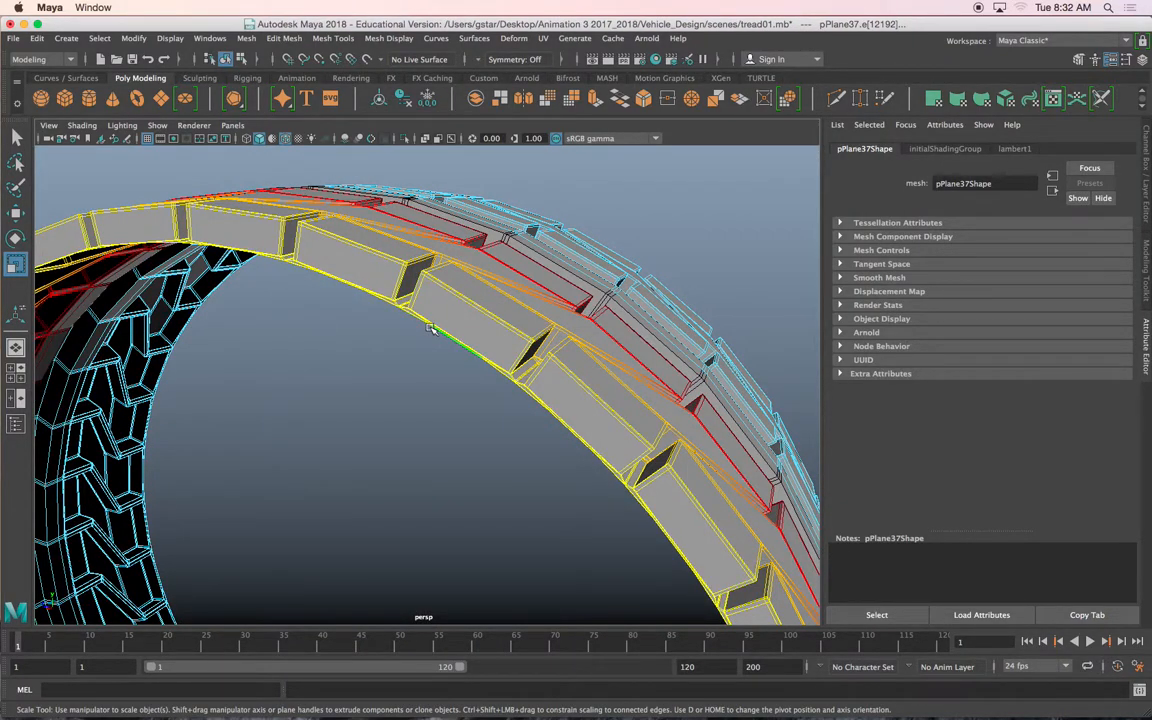
left_click(434, 332)
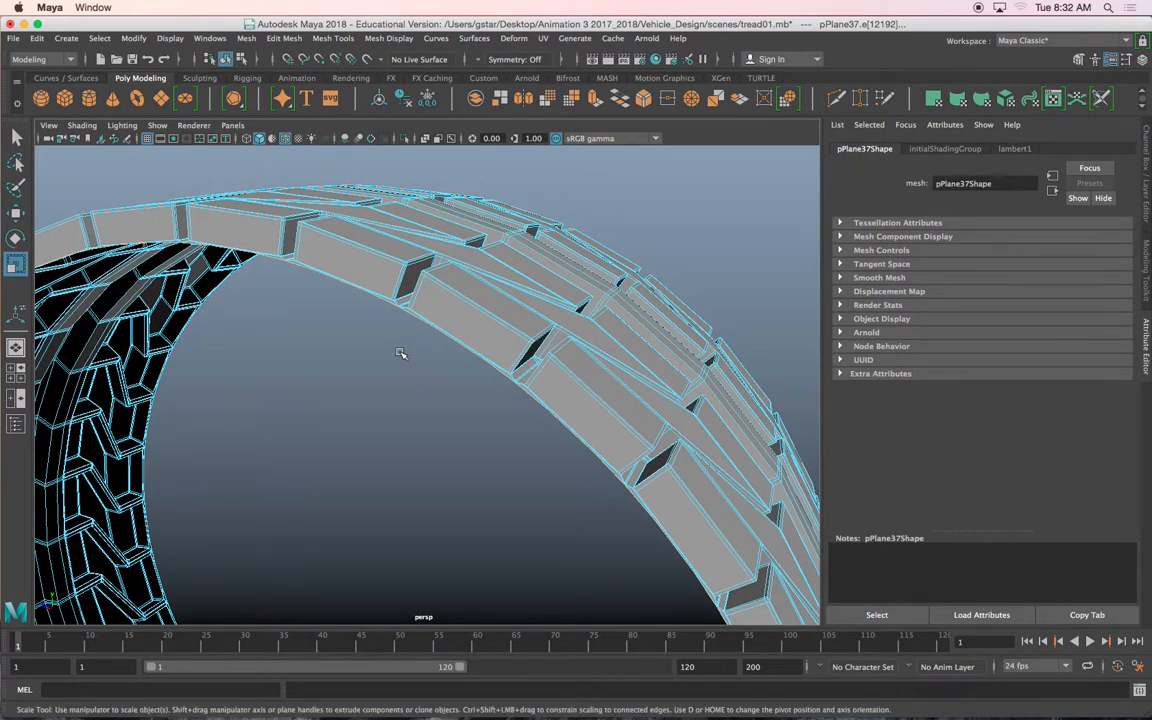
scroll(400, 353, "up", 5)
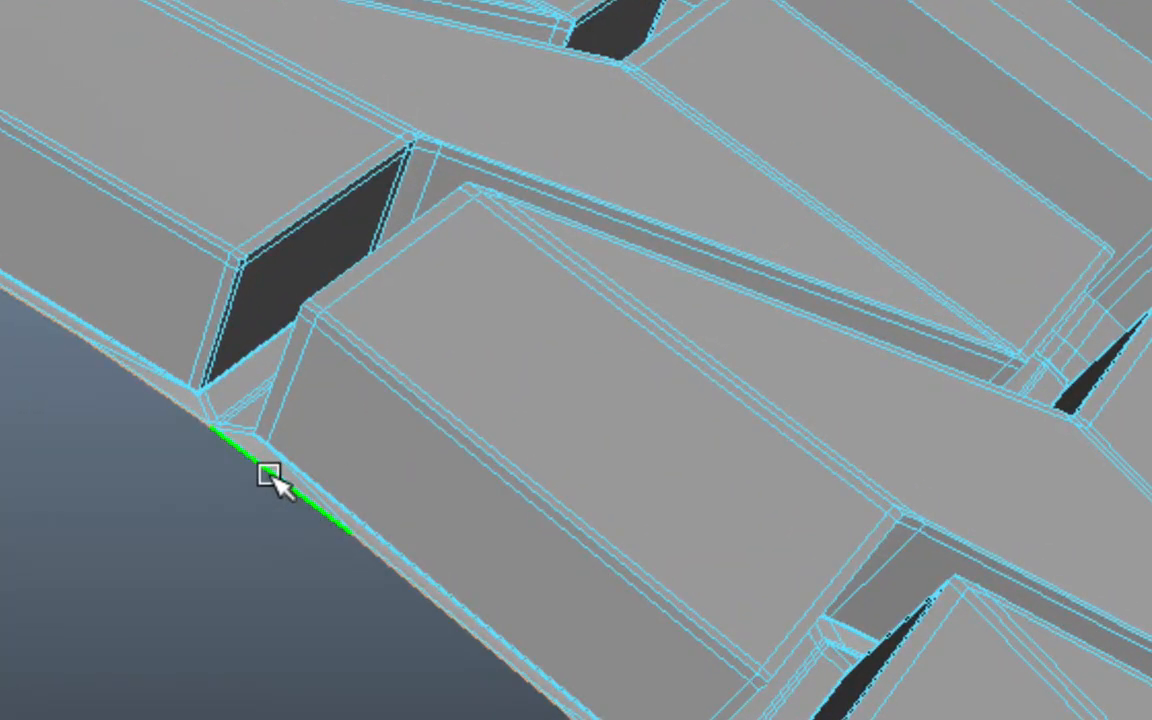
middle_click_drag(268, 474, 338, 502, "alt")
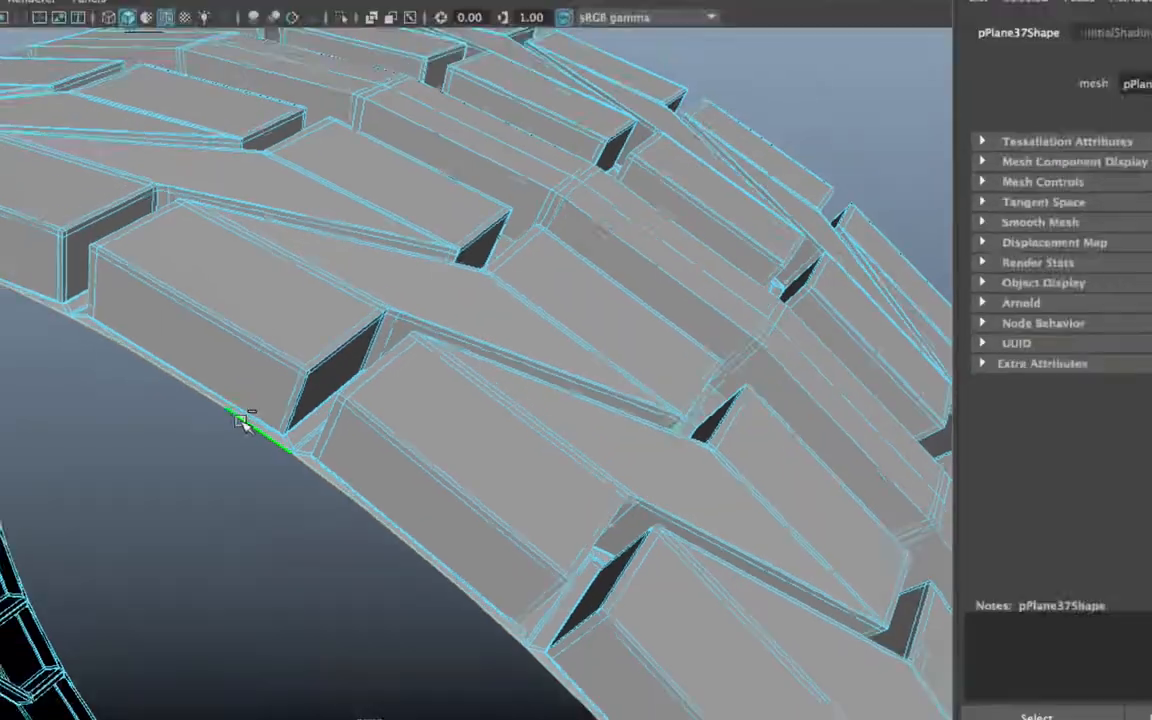
scroll(243, 423, "down", 8)
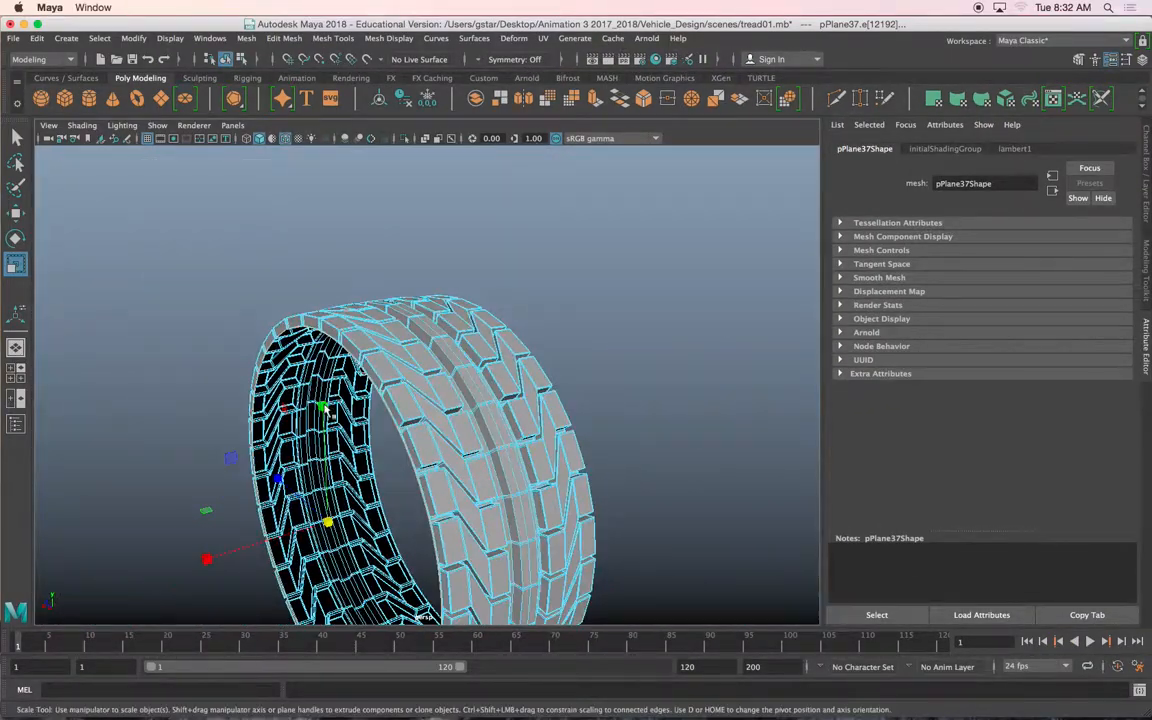
left_click_drag(325, 413, 554, 425, "alt")
key("w")
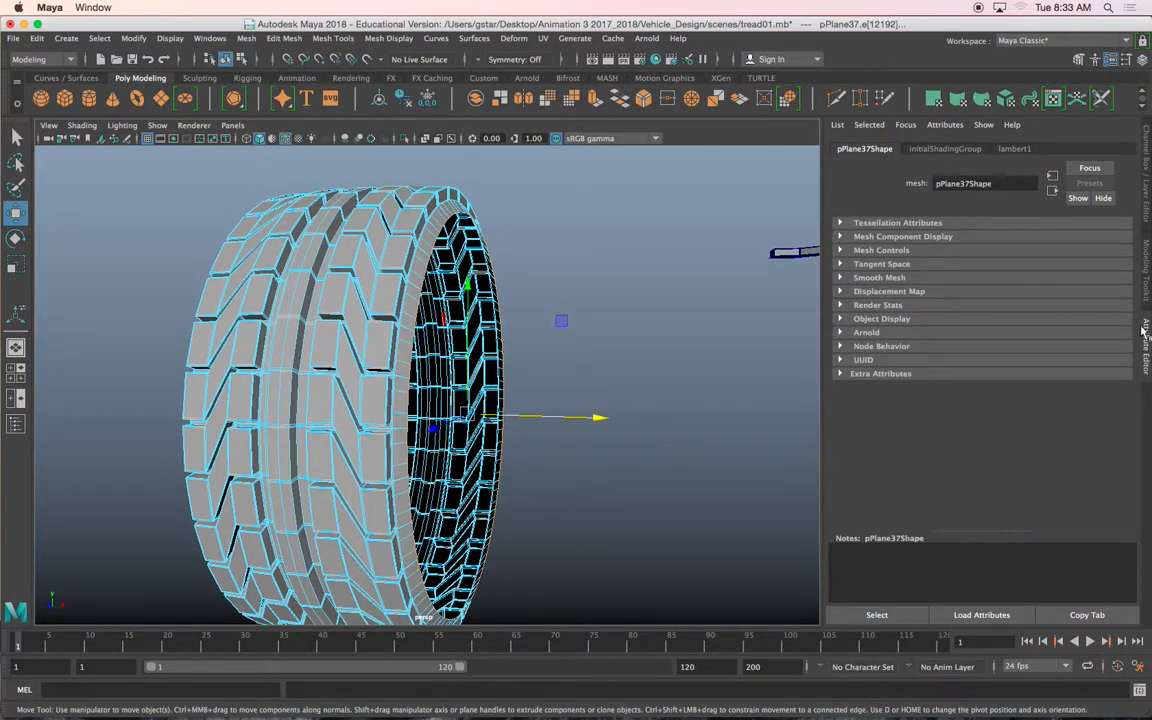
Hide the sidebar editors so the perspective view fills the full window width.
left_click(1112, 59)
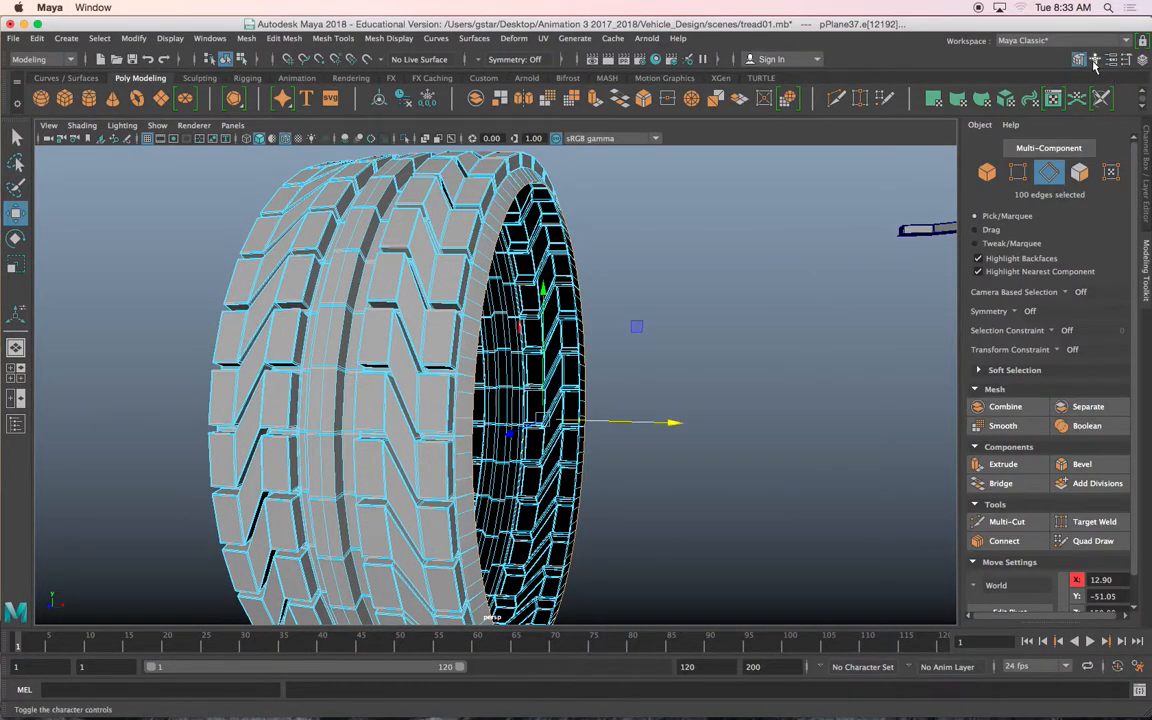
left_click(1080, 60)
left_click(1143, 60)
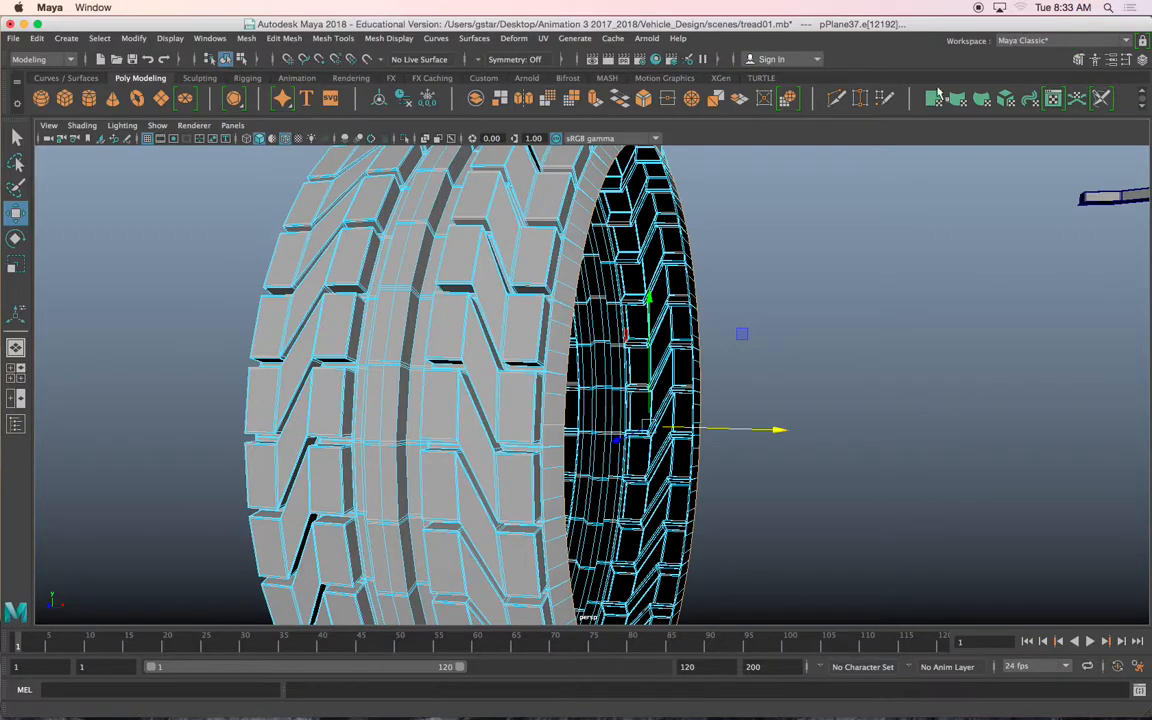
Extrude the selected border edges and scale them in toward the ring's center to form the sidewall.
left_click_drag(843, 216, 842, 236, "alt")
key("ctrl+e")
left_click_drag(840, 420, 757, 426, "alt")
key("r")
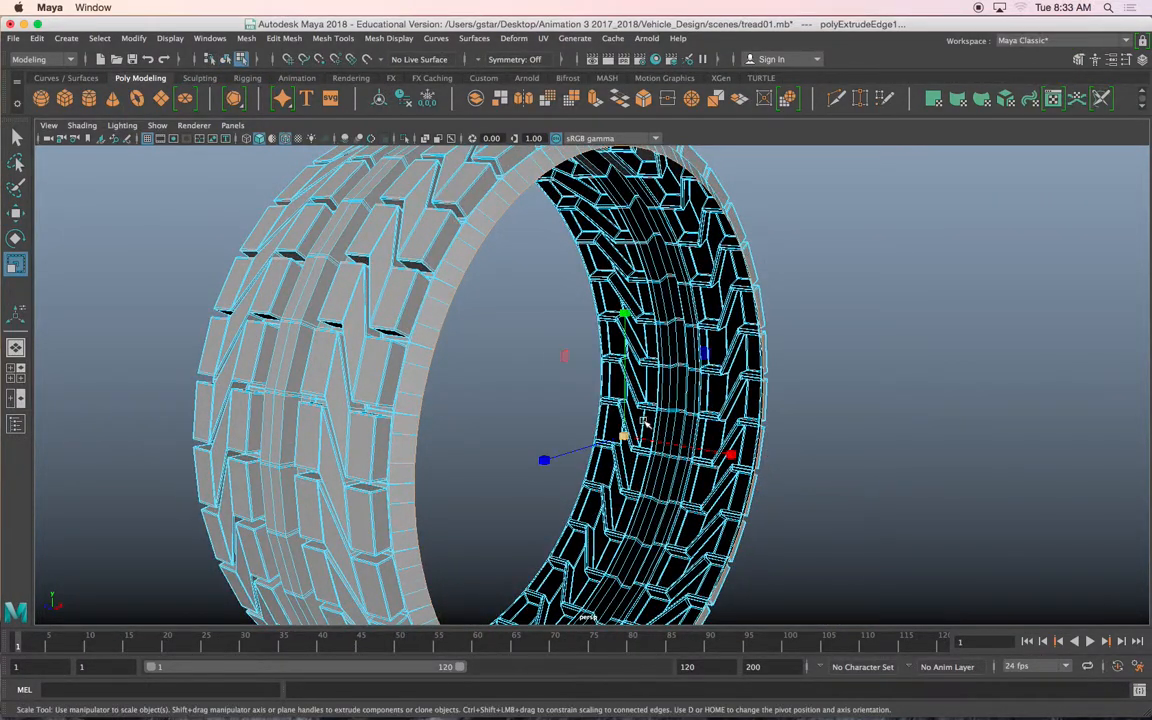
left_click_drag(623, 437, 533, 447)
key("w")
Extrude the sidewall's inner border edges again to form a narrow lip around the wheel opening.
key("ctrl+e")
key("r")
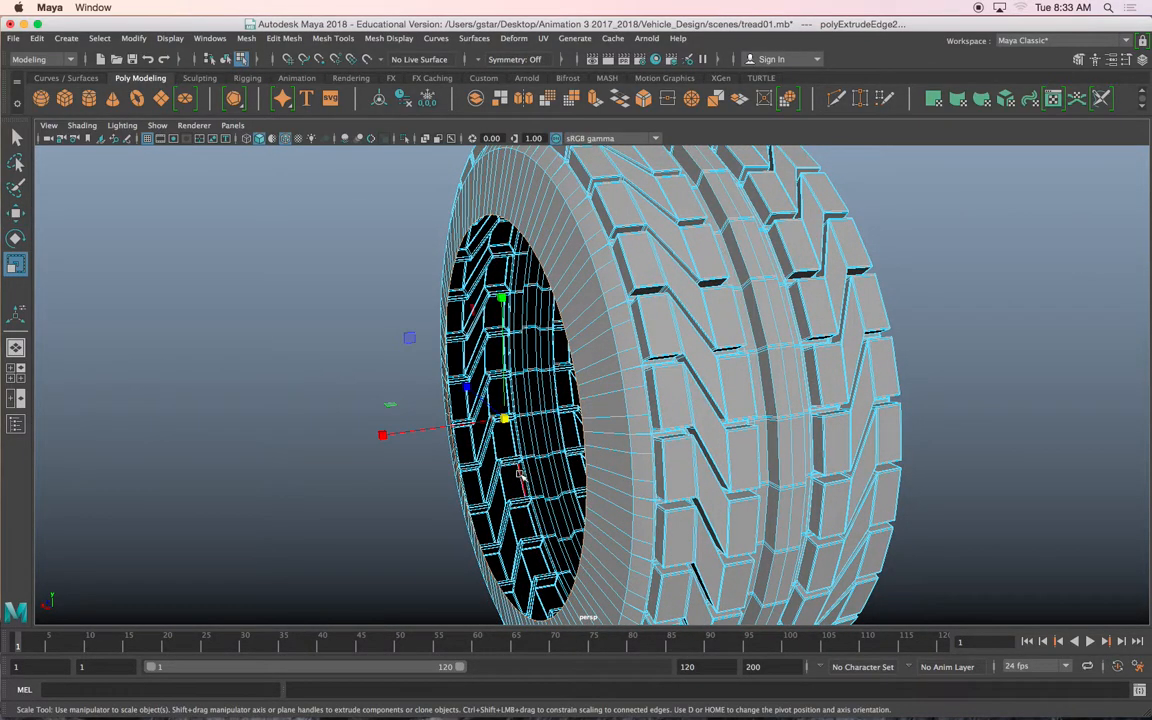
left_click_drag(519, 399, 637, 404)
key("w")
Return the tire to object mode and insert an edge loop around the middle of the sidewall.
right_click_drag(618, 222, 592, 172)
left_click_drag(637, 213, 590, 226, "alt")
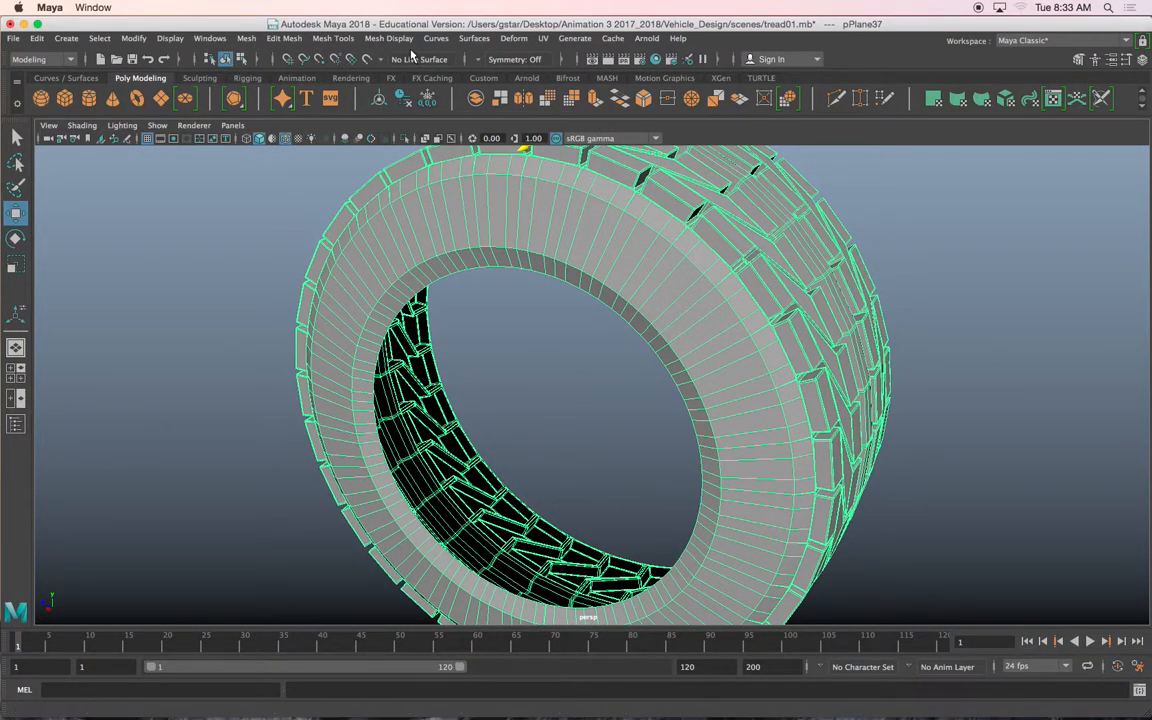
left_click(340, 39)
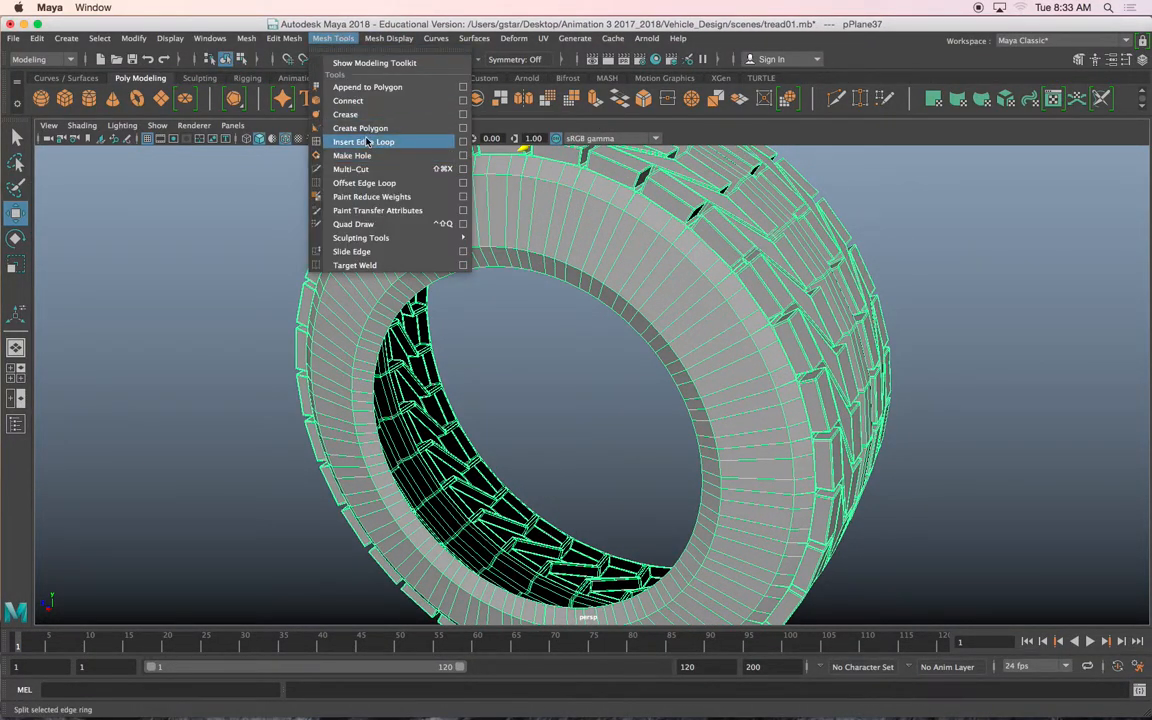
left_click(367, 142)
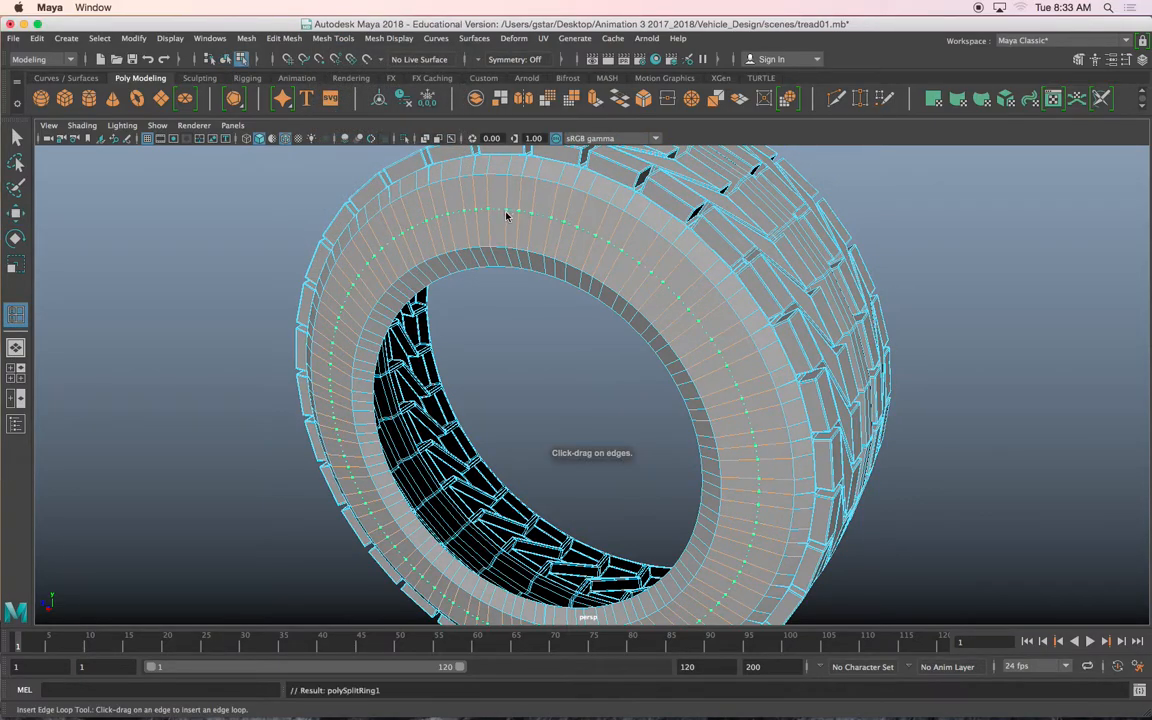
Move the new sidewall edge loop along the X axis to bulge the sidewall, and select the inner border edge loop.
key("w")
left_click_drag(555, 278, 456, 292, "alt")
mouse_move(446, 428)
left_mouse_down()
mouse_move(460, 399)
mouse_move(461, 429)
left_mouse_up()
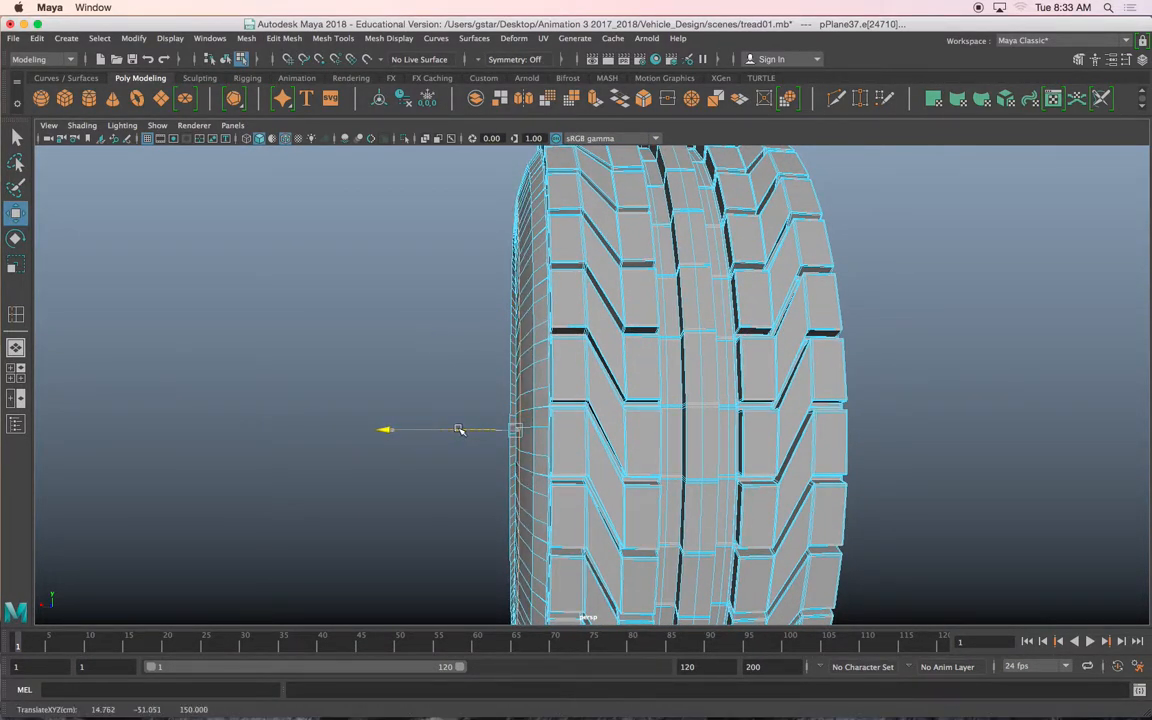
left_click_drag(460, 377, 592, 258, "alt")
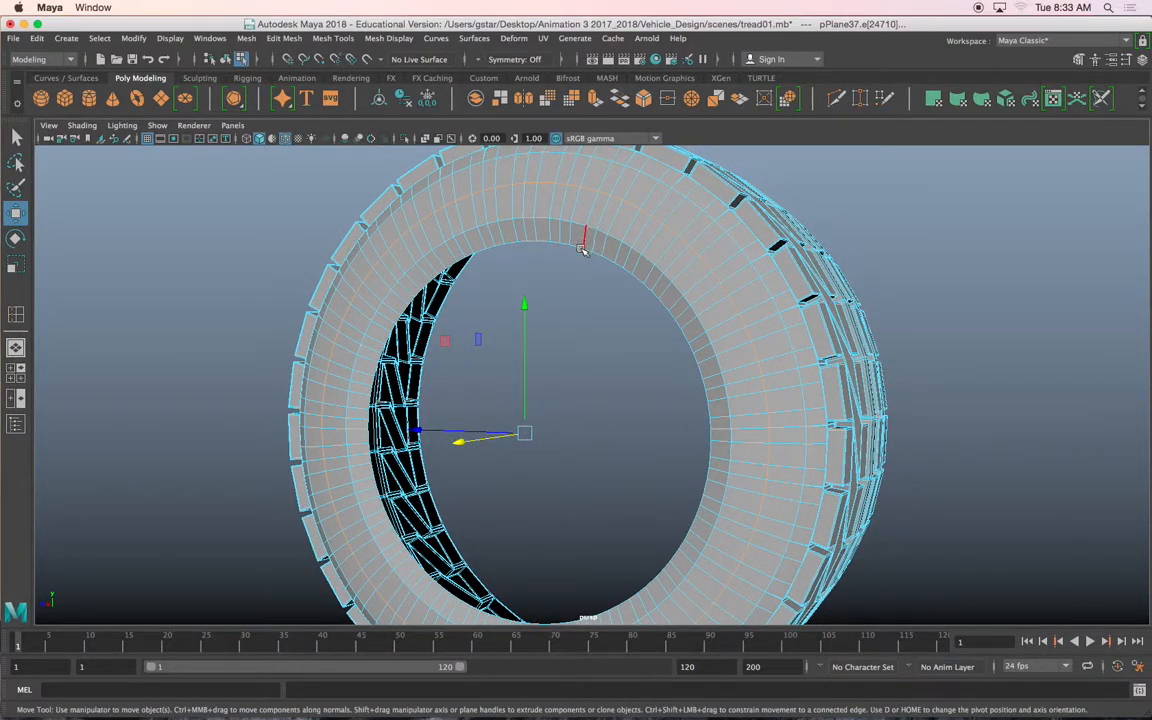
left_click_drag(545, 303, 617, 369, "alt")
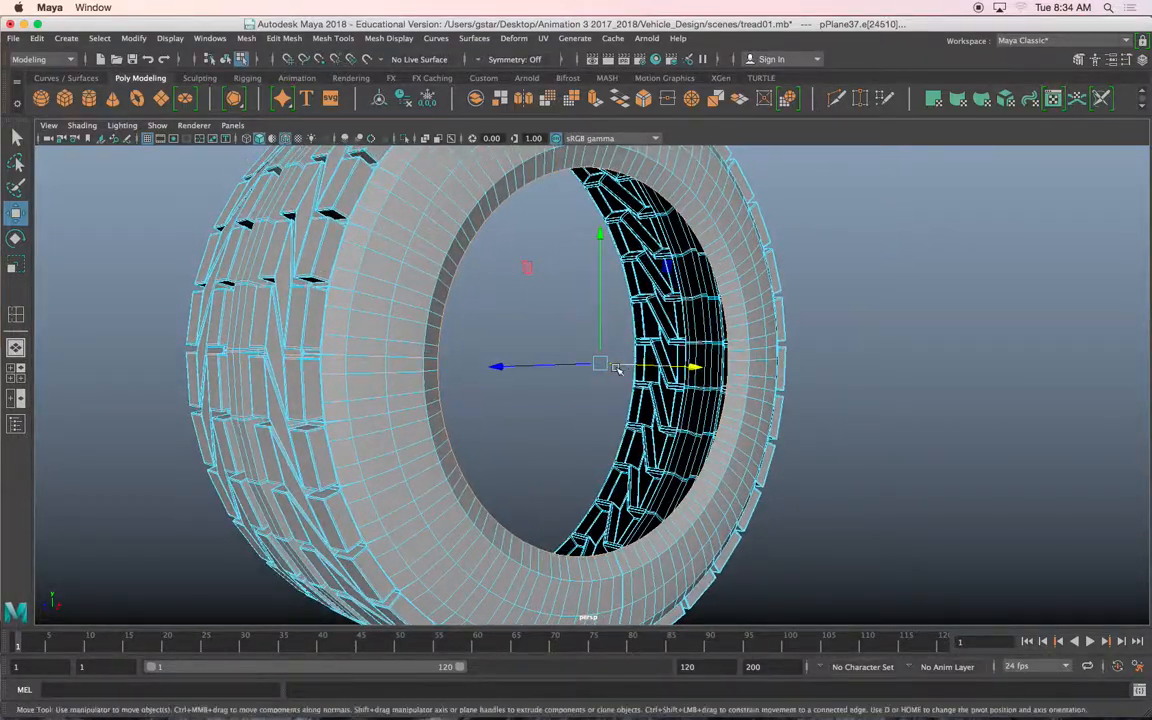
left_click_drag(426, 414, 436, 398, "alt")
Return the tire to object mode and examine the tread's center band and grooves up close.
right_click_drag(419, 311, 470, 293)
left_click_drag(517, 311, 462, 336, "alt")
left_click(677, 301)
middle_click_drag(679, 301, 612, 375, "alt")
scroll(612, 375, "up", 4)
left_click_drag(600, 356, 591, 382, "alt")
left_click_drag(521, 373, 658, 334, "alt")
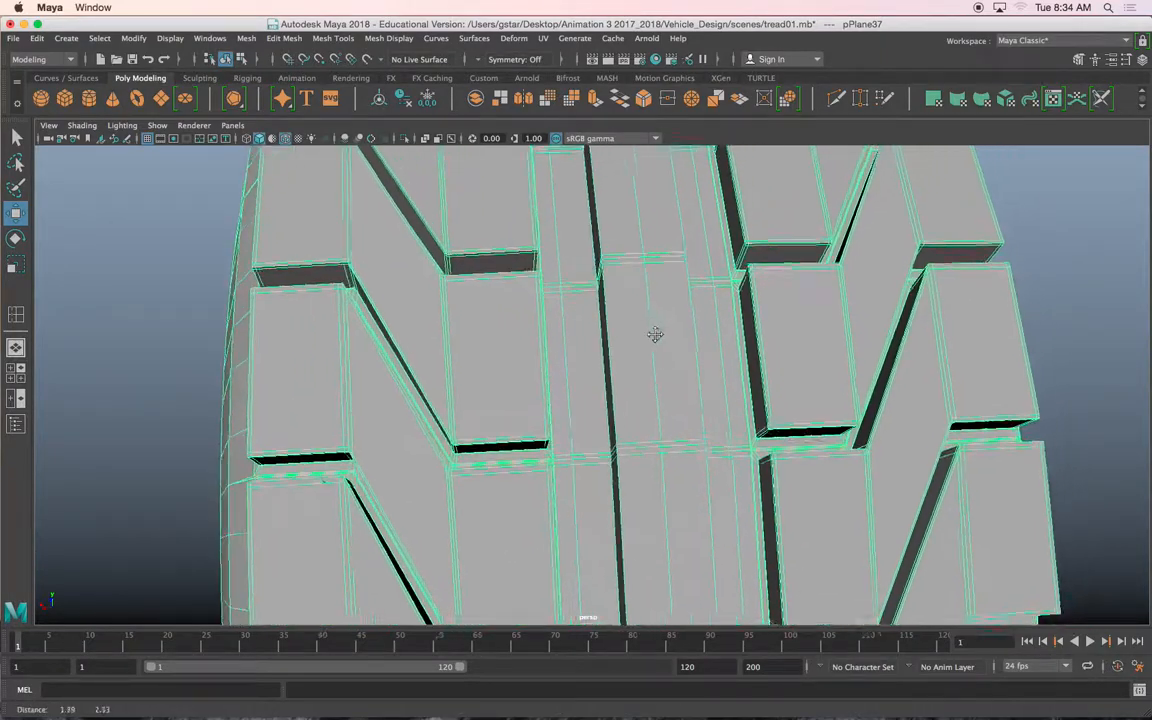
scroll(655, 334, "up", 3)
middle_click_drag(653, 334, 687, 290, "alt")
mouse_move(668, 330)
left_mouse_down("alt")
mouse_move(674, 339)
mouse_move(666, 329)
left_mouse_up("alt")
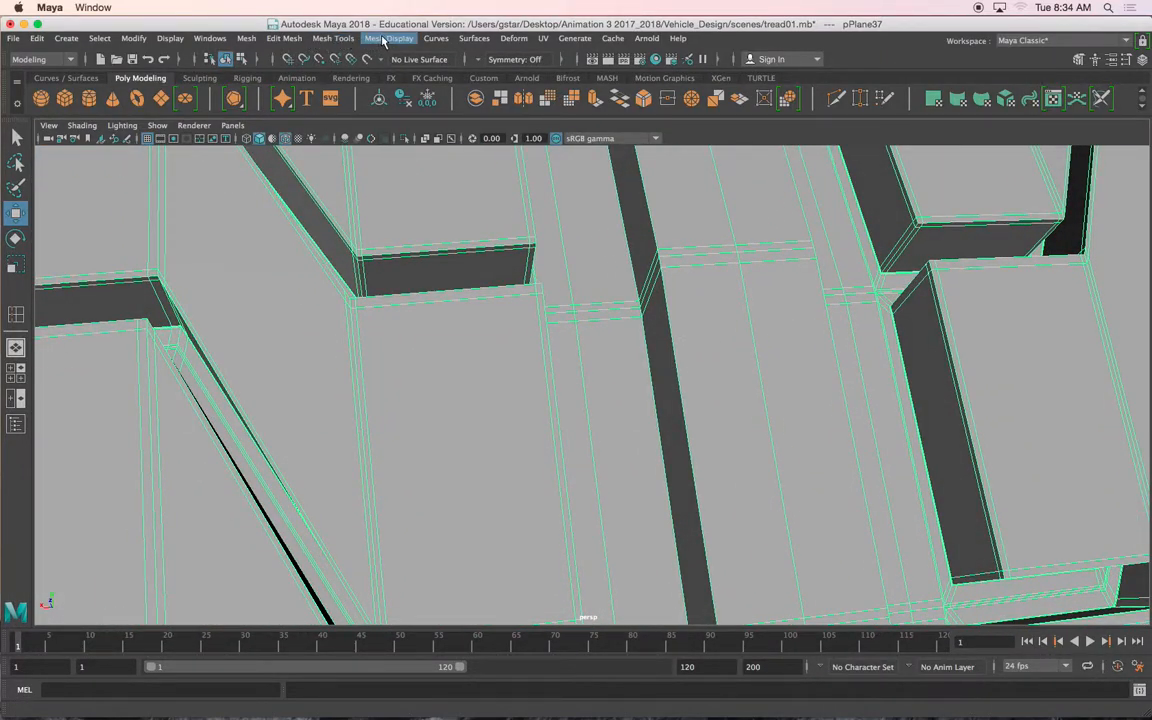
Insert supporting edge loops close to the edges of the tread's center band and along its groove walls.
left_click(333, 39)
left_click(364, 142)
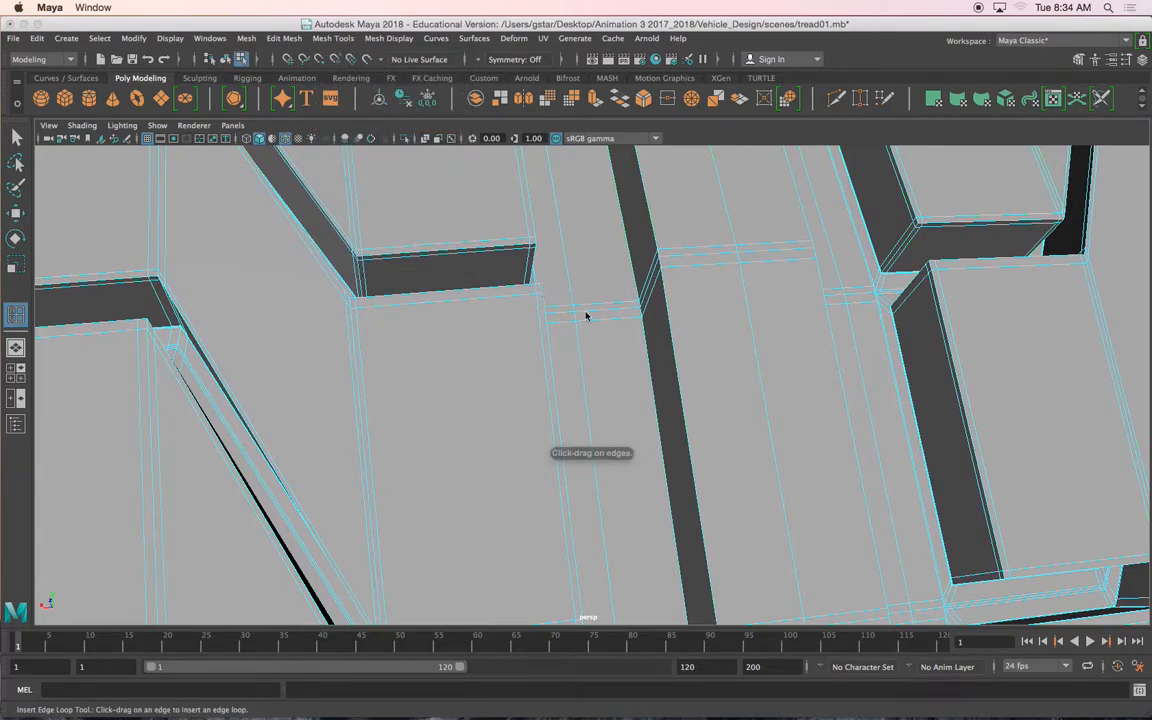
left_click_drag(634, 309, 521, 286)
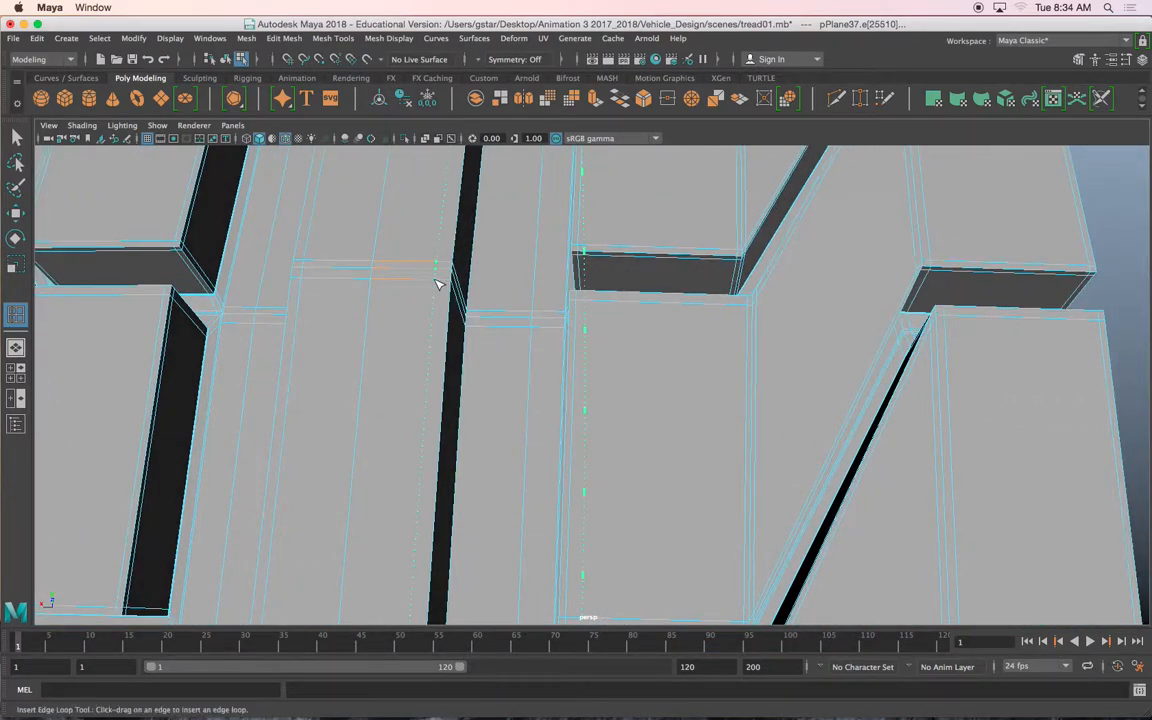
left_click_drag(442, 284, 442, 284)
left_click_drag(540, 285, 445, 283, "alt")
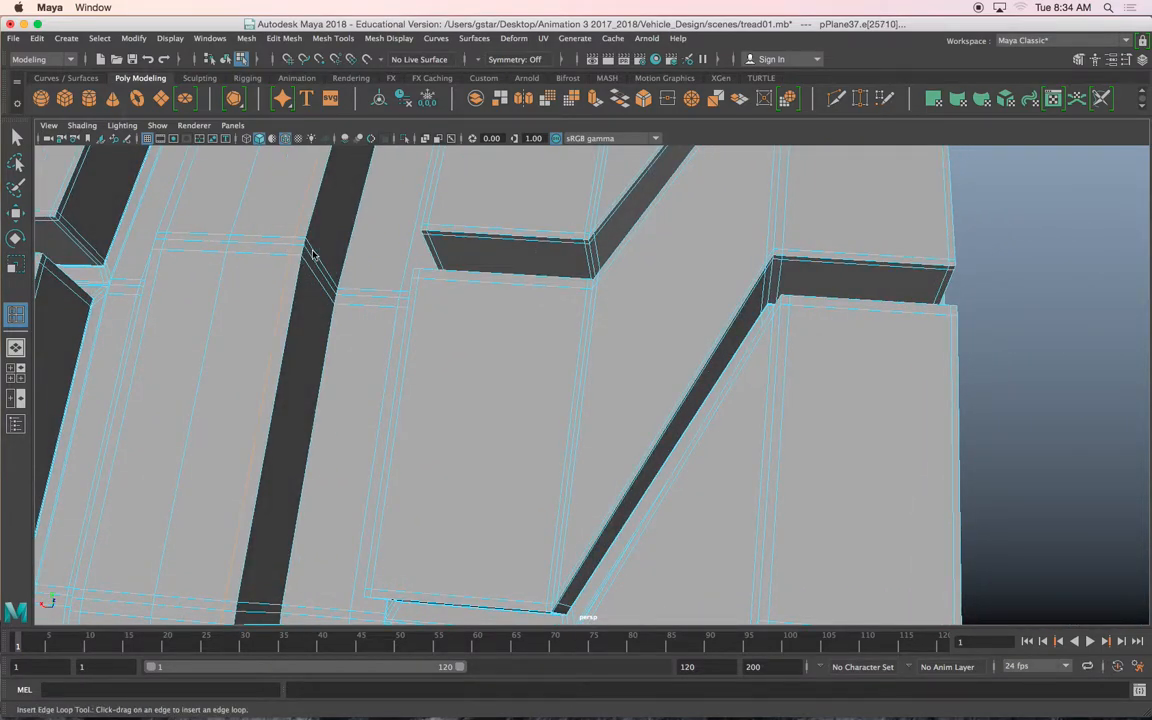
left_click_drag(312, 253, 313, 256)
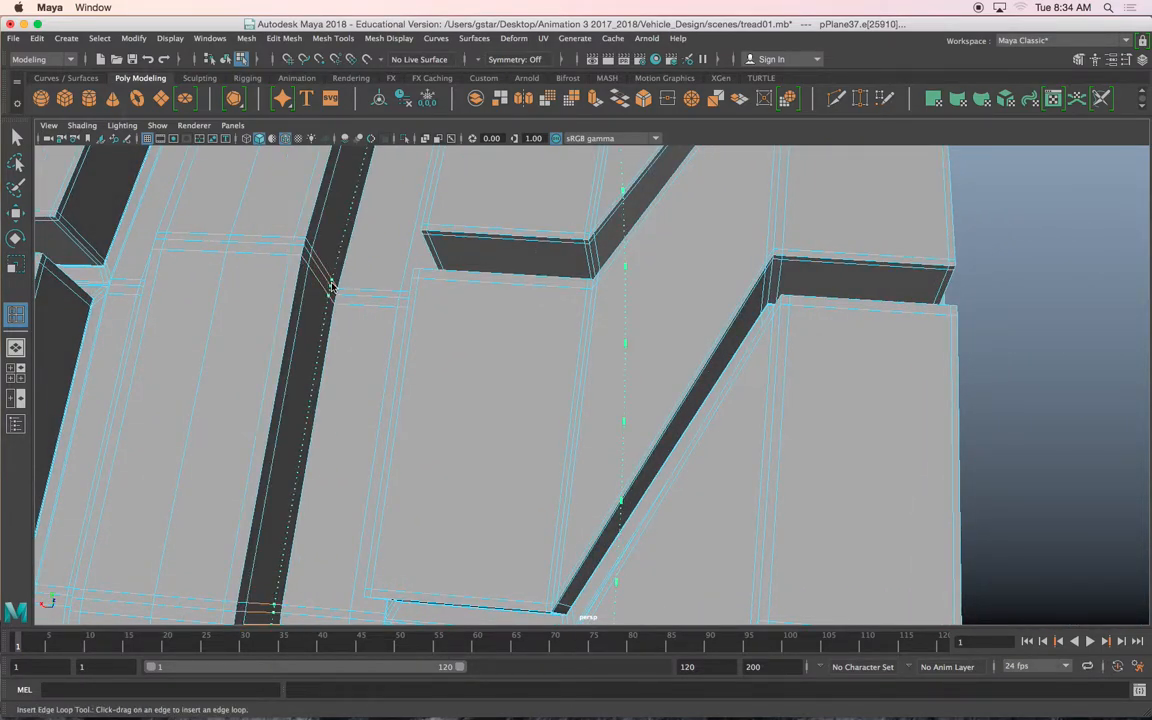
left_click(345, 305)
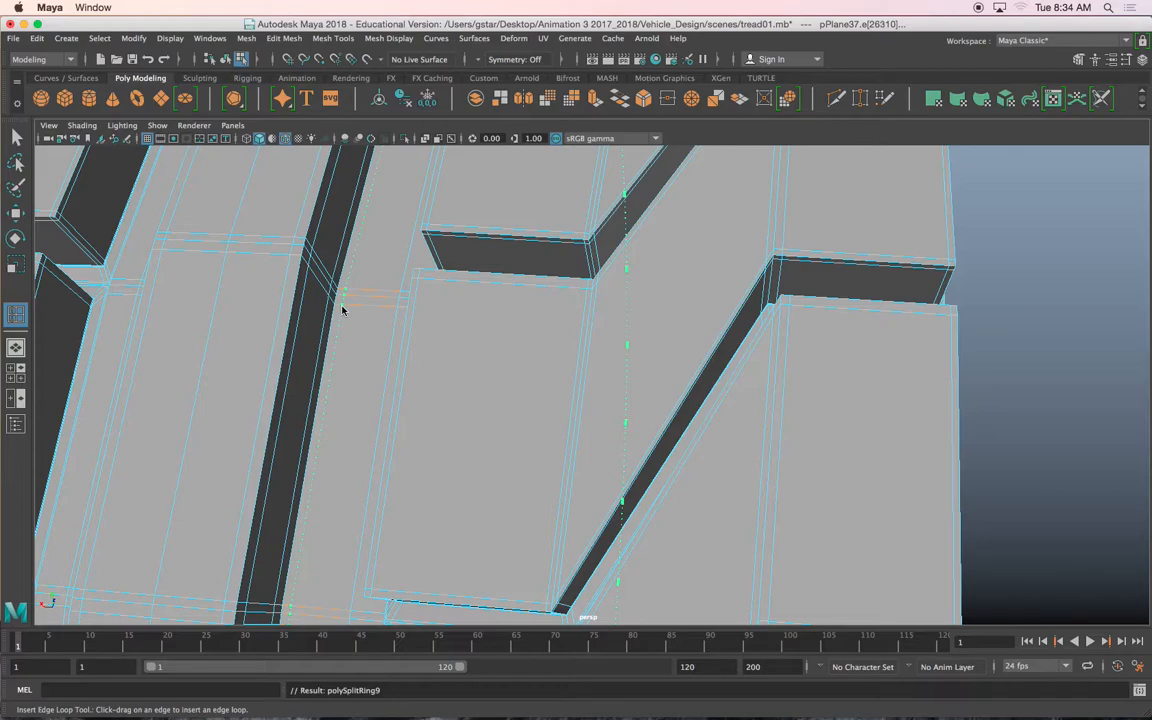
Examine the tire's tread and sidewall in smooth preview in object mode, and return to the unsmoothed display.
key("w")
left_click_drag(265, 276, 309, 314, "alt")
right_click_drag(313, 285, 350, 280)
key("3")
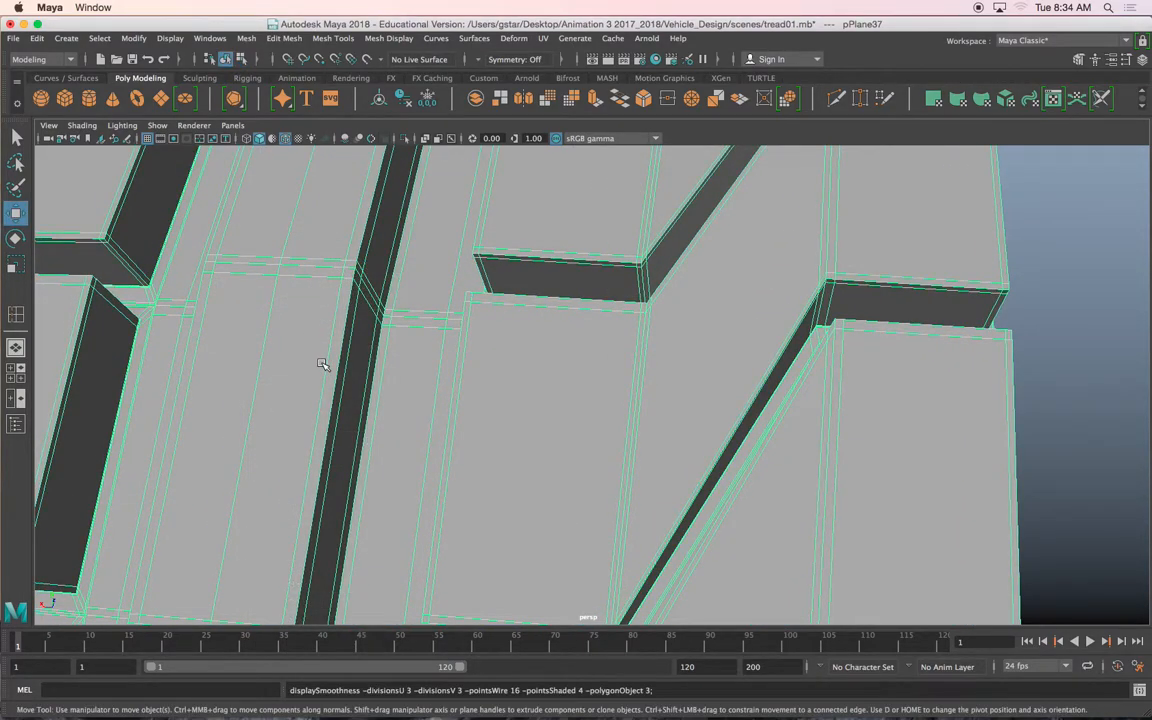
left_click_drag(320, 330, 530, 335, "alt")
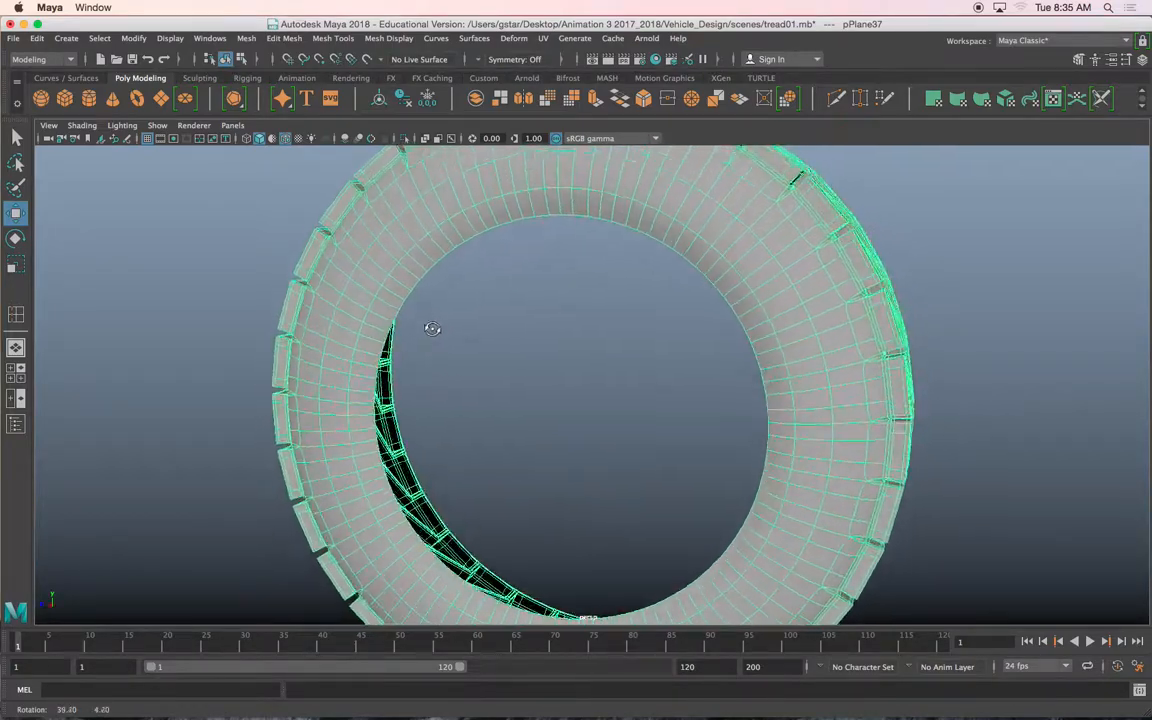
left_click_drag(448, 333, 551, 247, "alt")
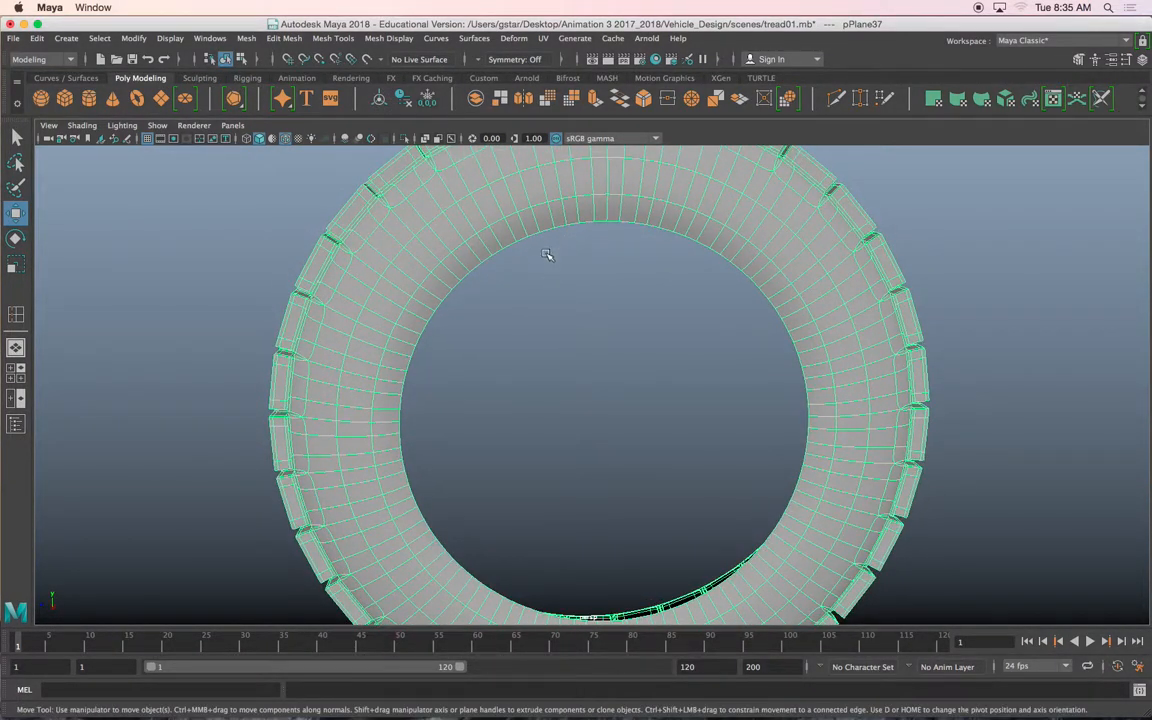
key("1")
Duplicate the whole tire and move the copy along the Z axis to stand beside the original.
right_click_drag(593, 220, 705, 186)
left_click(587, 222)
key("f")
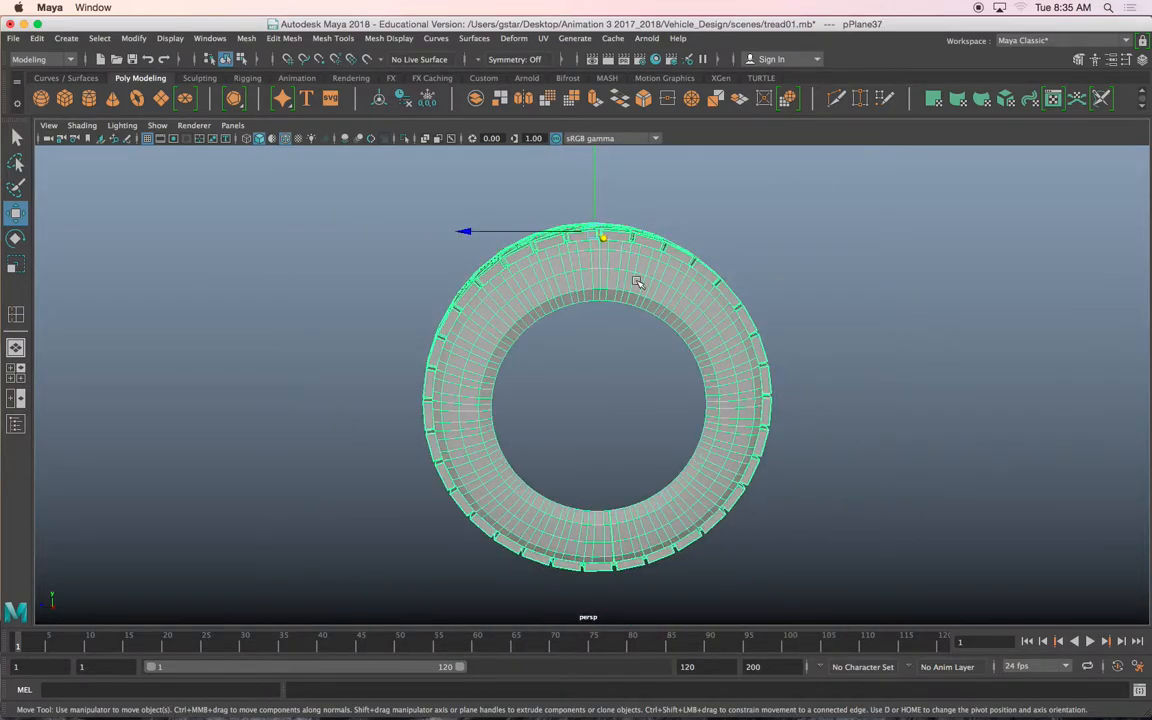
key("ctrl+d")
left_click_drag(466, 232, 97, 228)
Select the inner border edge loop of the original tire in edge mode and save the scene.
middle_click_drag(275, 324, 195, 314, "alt")
left_click_drag(465, 318, 404, 320, "alt")
left_click(444, 292)
right_click_drag(444, 292, 468, 294, "alt")
left_click_drag(468, 294, 487, 291, "alt")
right_click_drag(526, 242, 526, 204)
left_click_drag(519, 258, 510, 279, "alt")
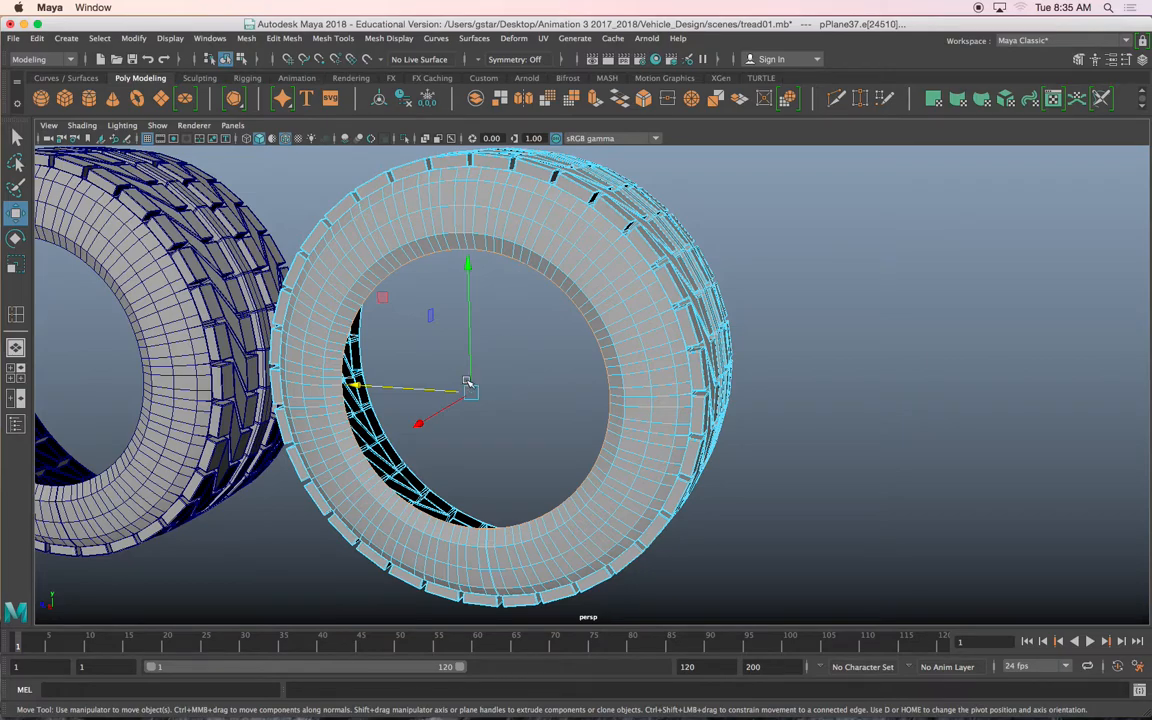
key("super+s")
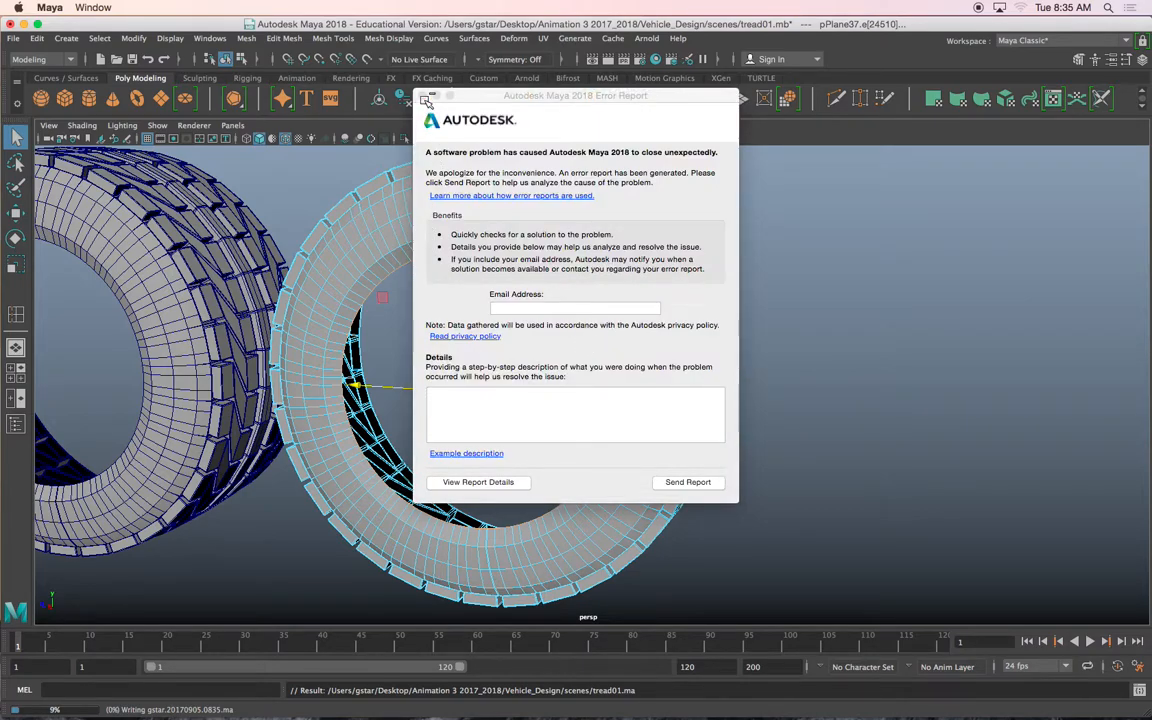
Dismiss the crash report and crash log, and reopen tread01.mb from the Vehicle_Design project's scenes folder.
left_click(425, 96)
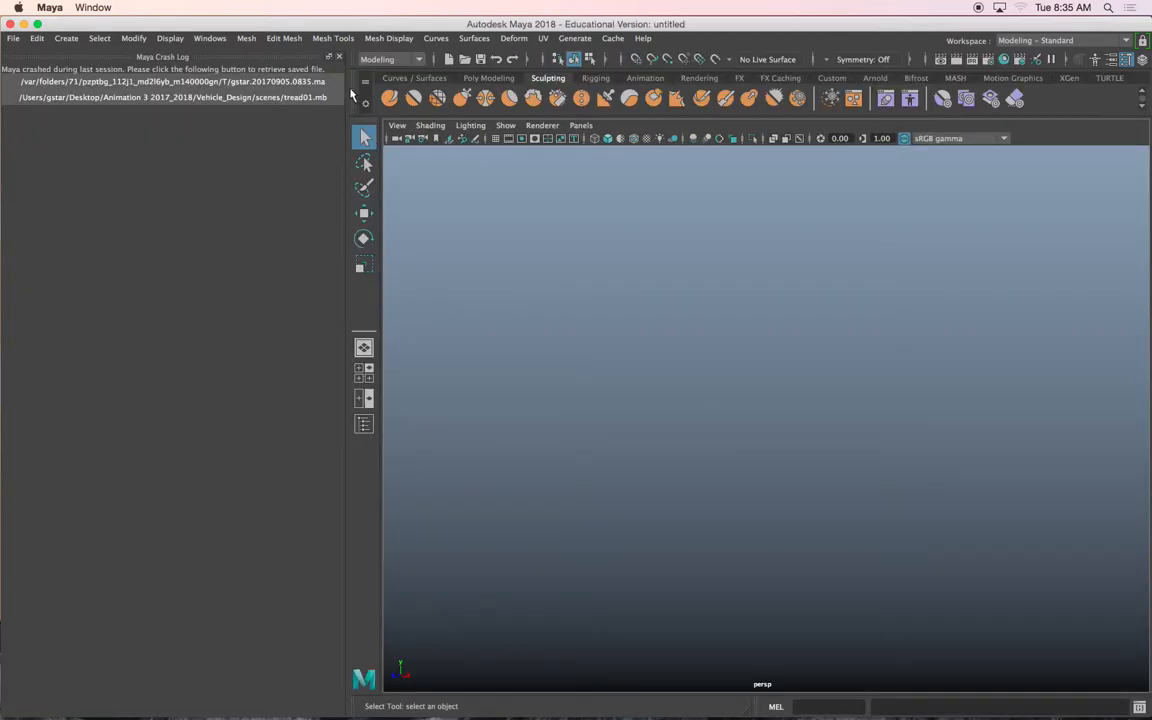
left_click(339, 57)
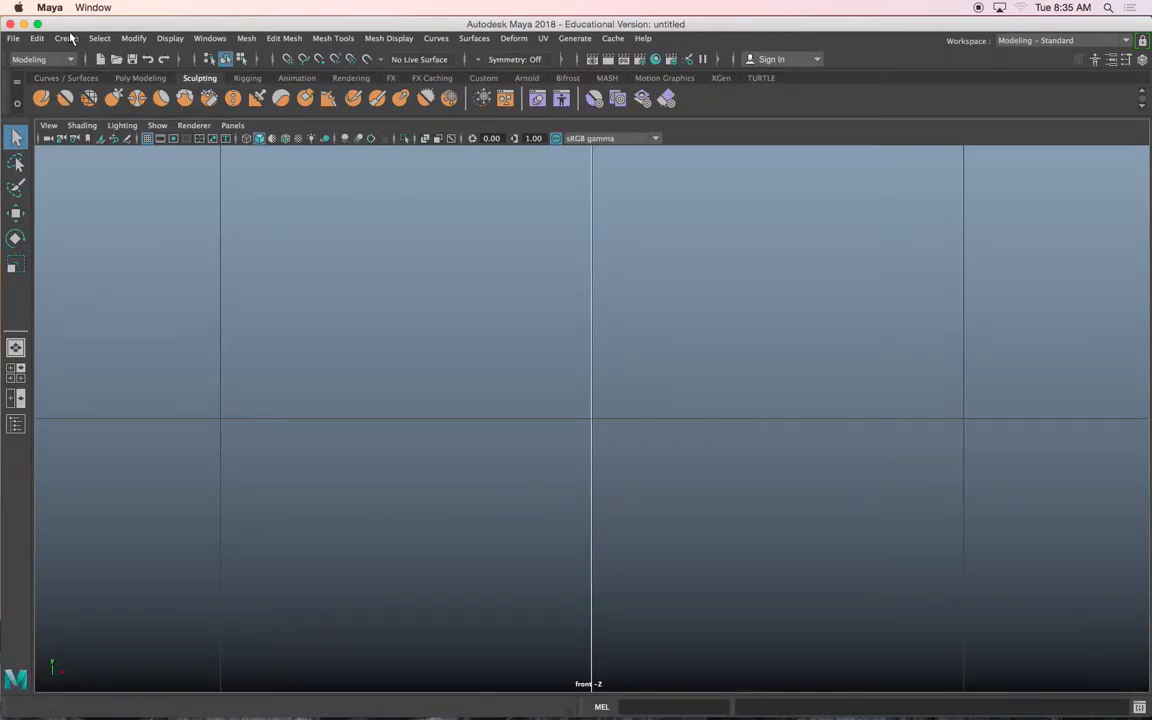
key("super+o")
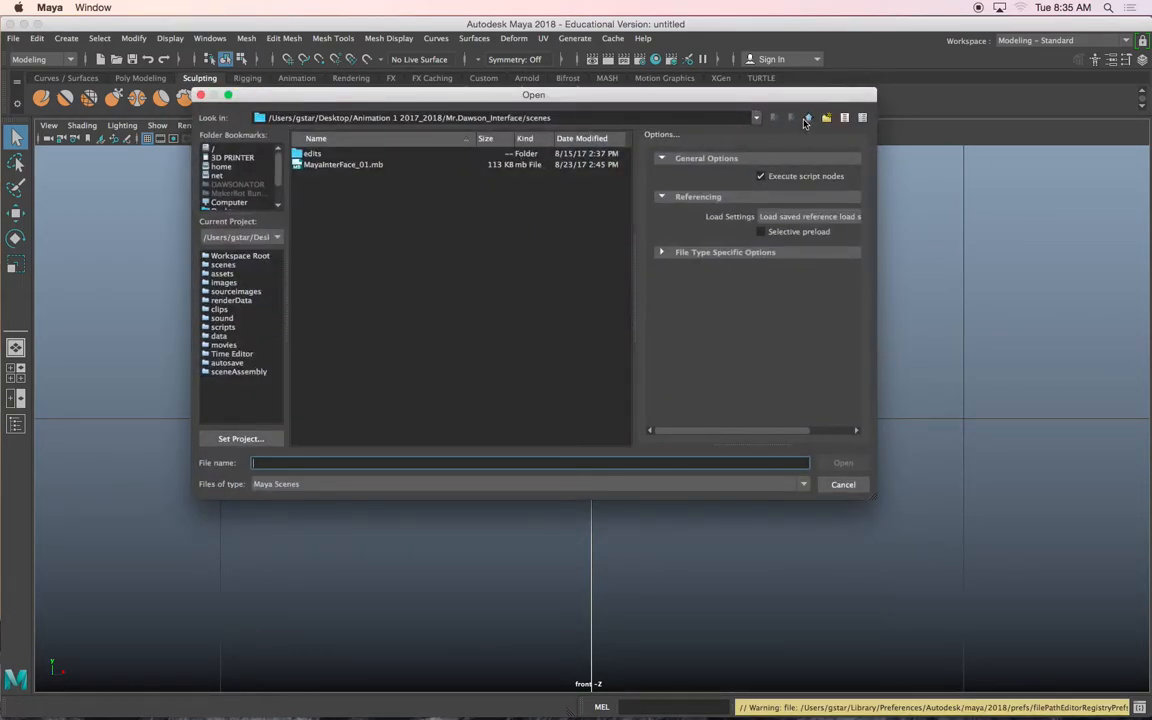
left_click(808, 119)
left_click(808, 119)
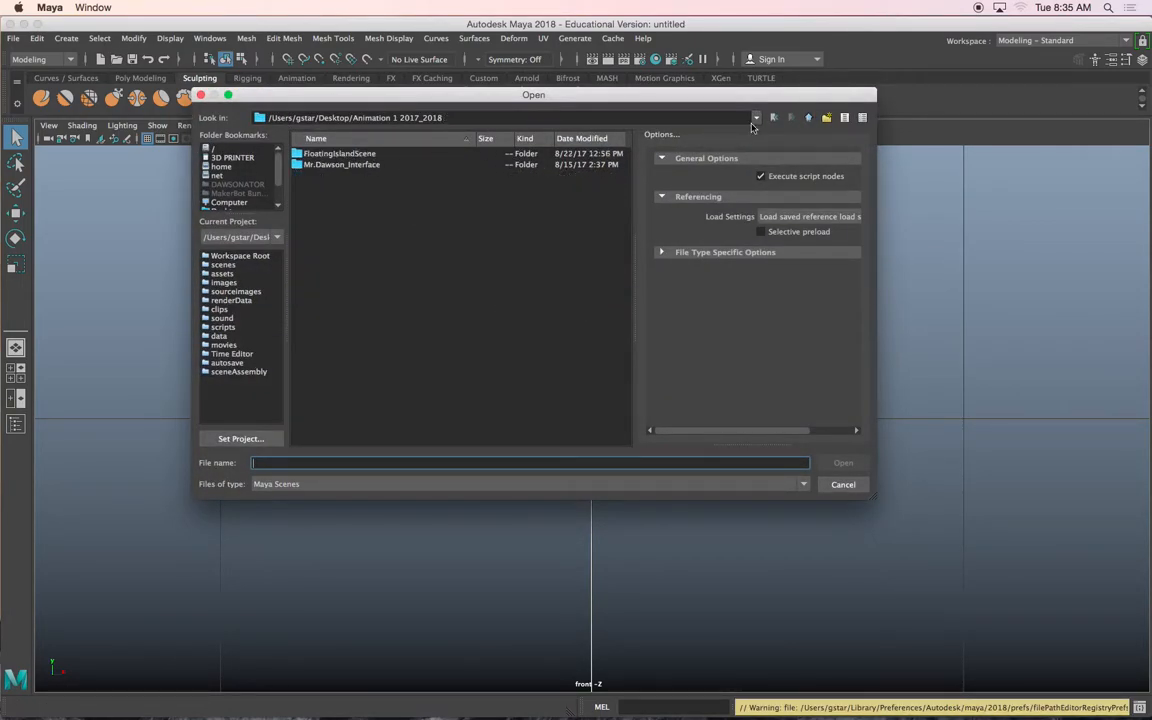
left_click(811, 119)
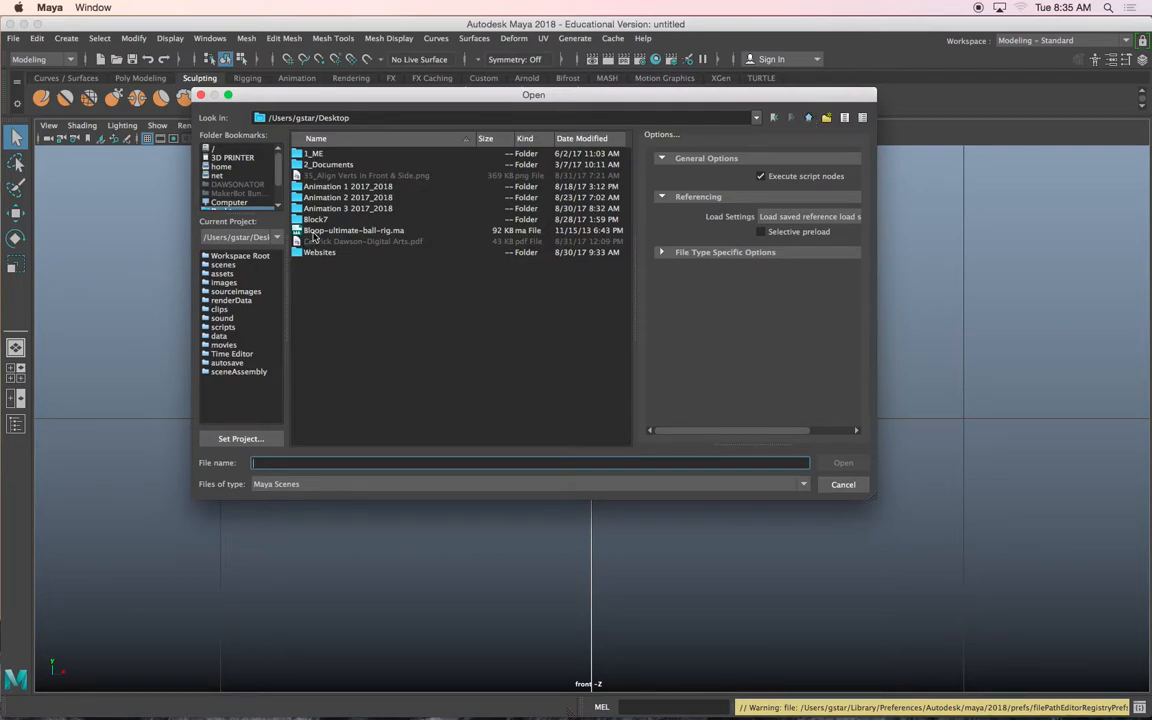
double_click(336, 209)
double_click(332, 164)
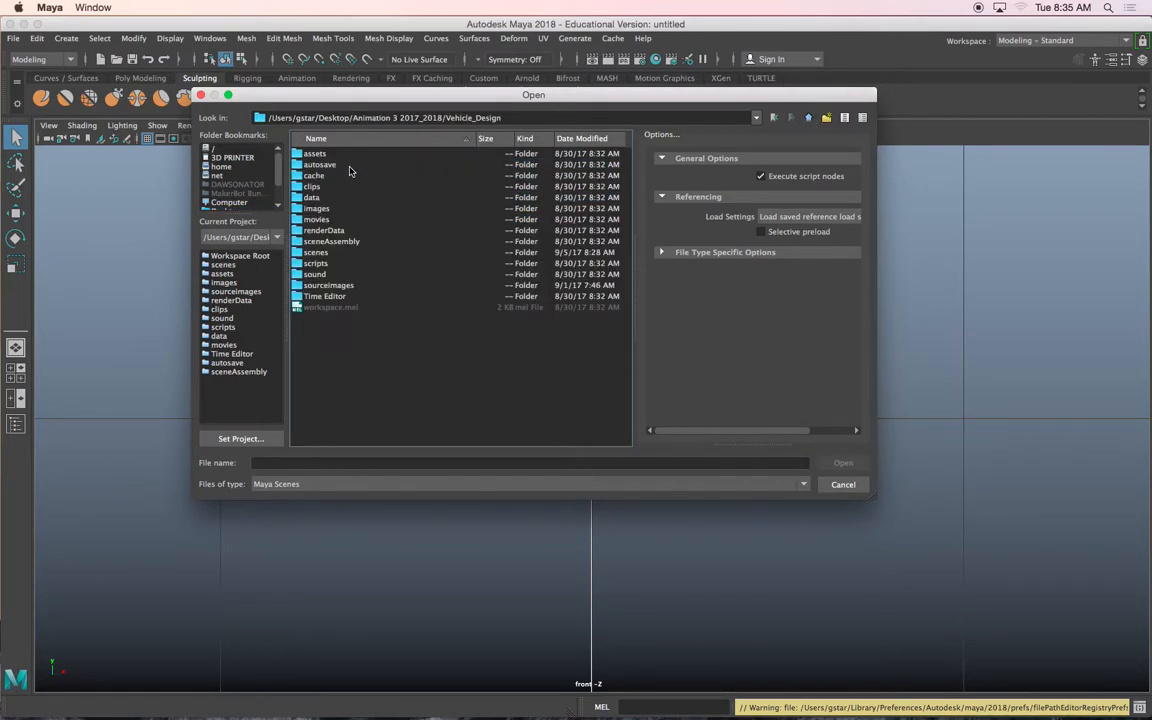
double_click(315, 252)
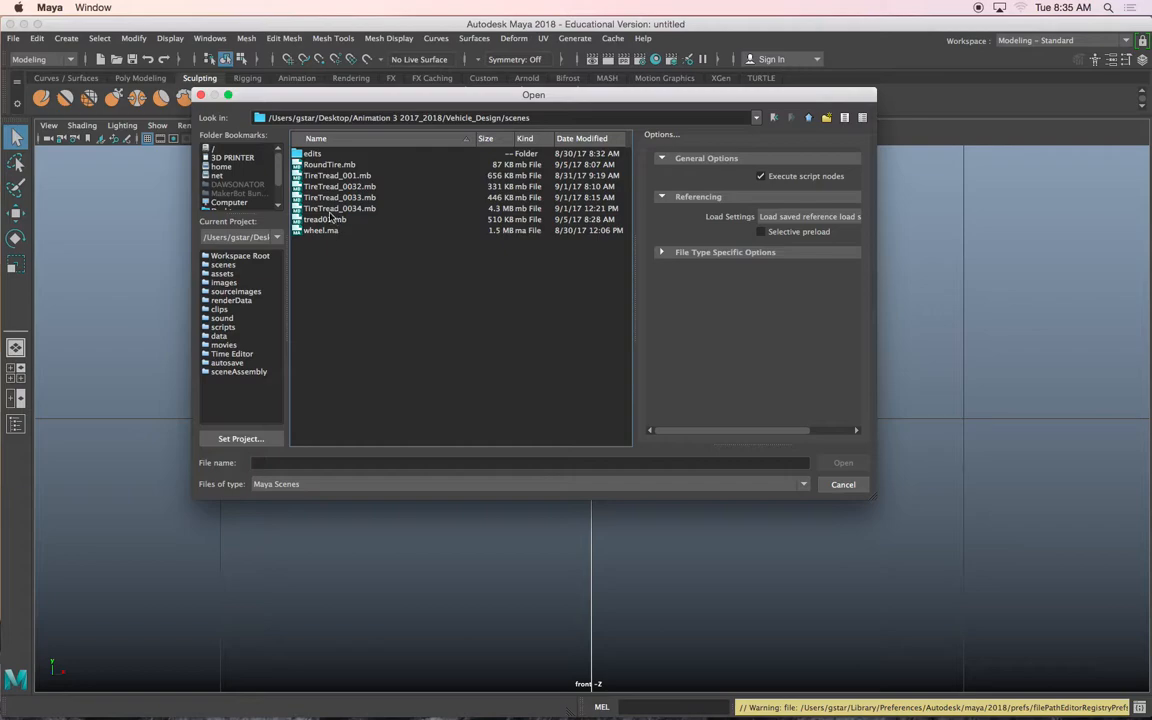
left_click(592, 140)
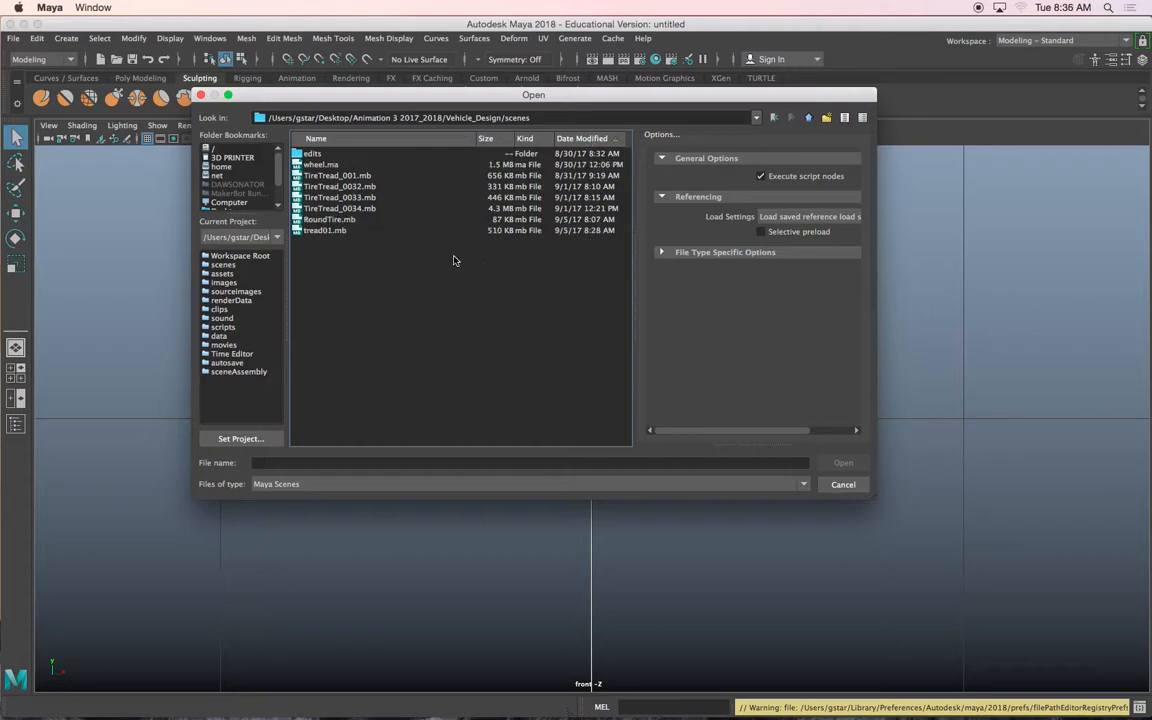
left_click(320, 231)
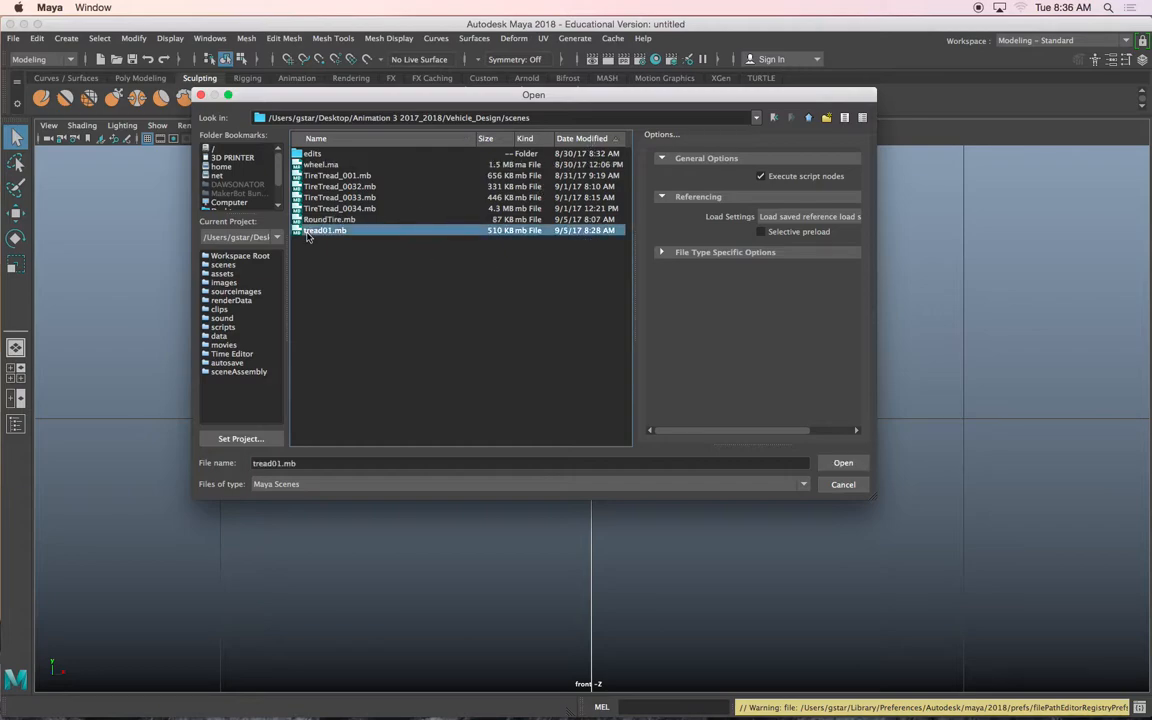
left_click(843, 464)
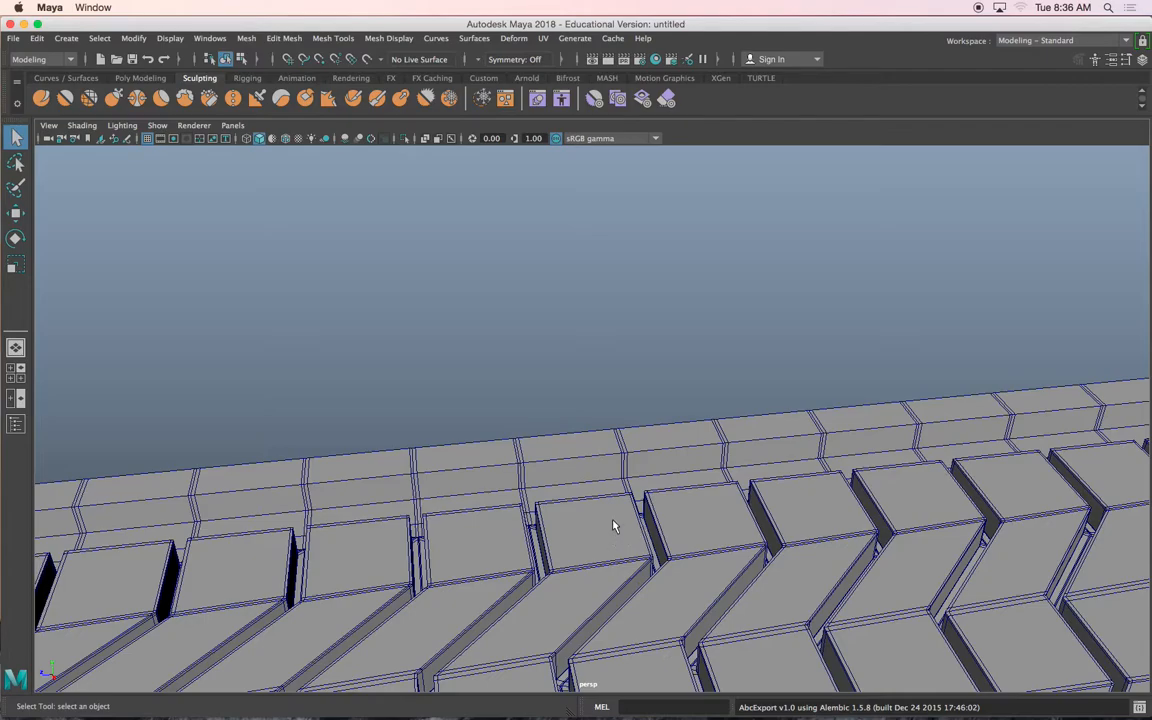
Start the EP Curve Tool and set up the front view with empty grid space below the tread blocks.
scroll(497, 506, "down", 4)
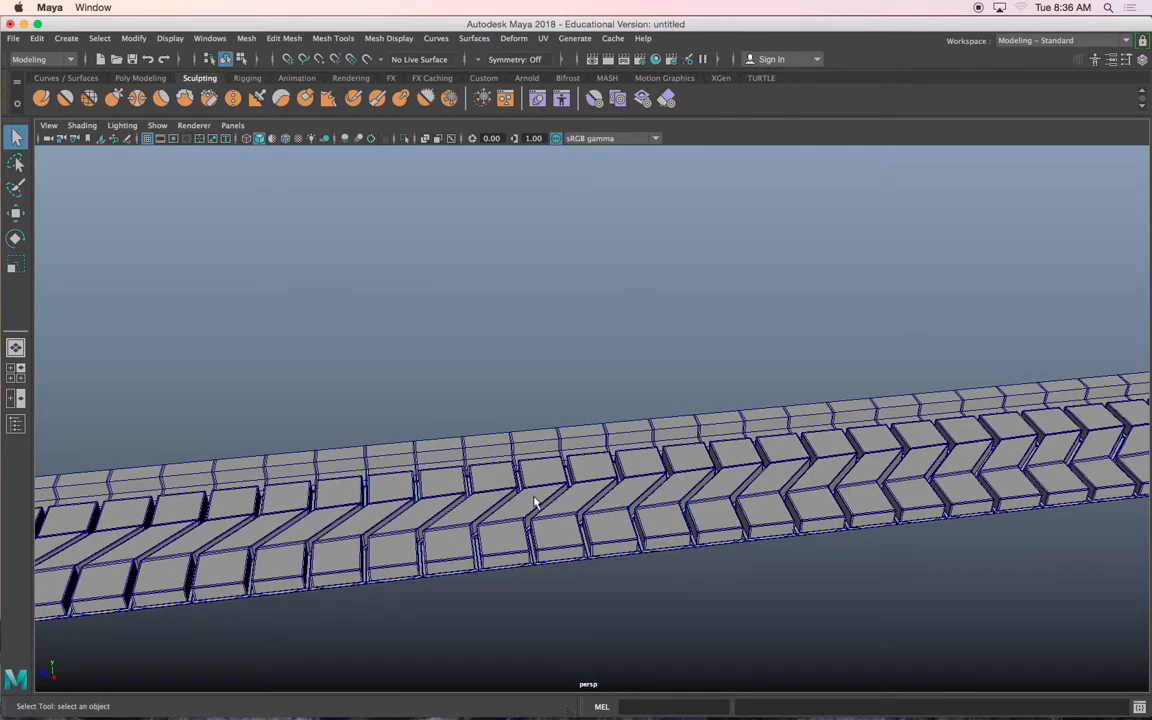
left_click_drag(557, 485, 607, 476, "alt")
left_click_drag(546, 439, 448, 270)
left_click_drag(447, 264, 443, 267, "alt")
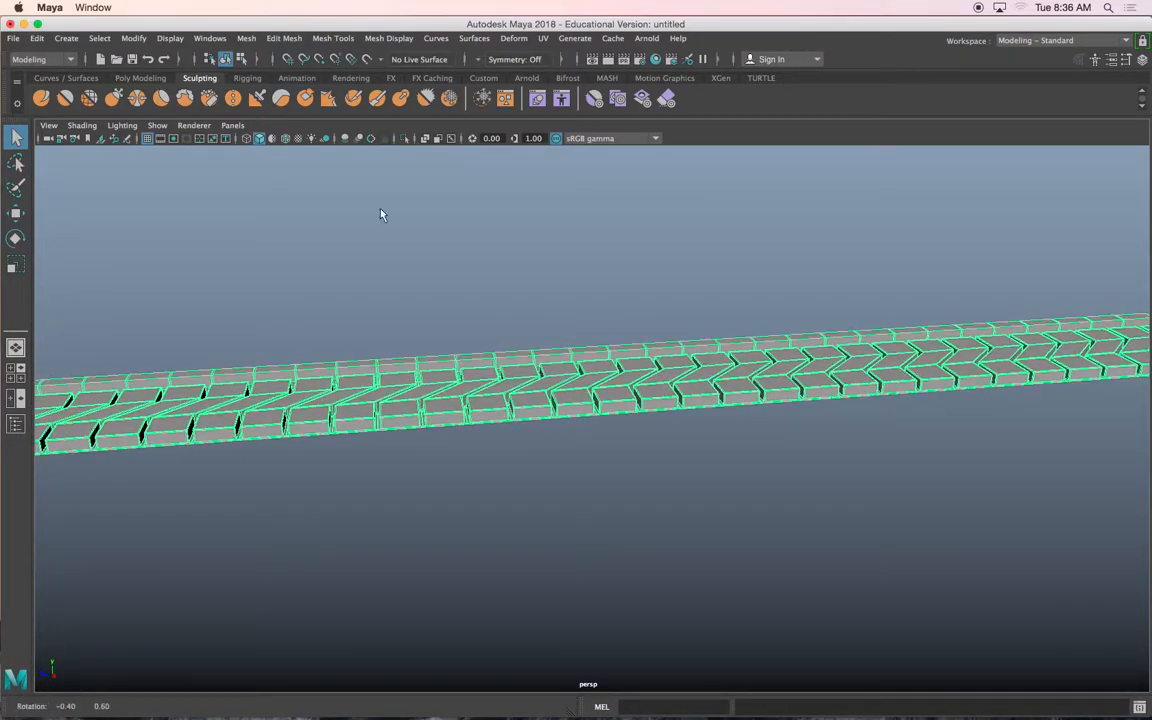
left_click(247, 38)
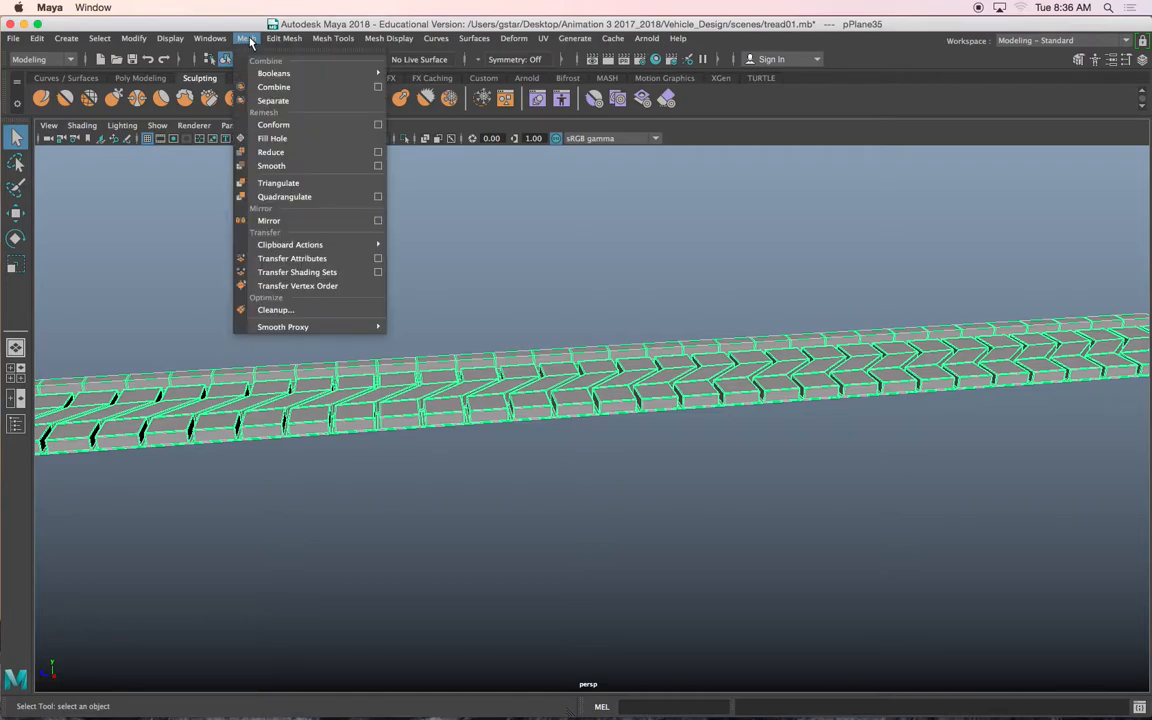
mouse_move(68, 40)
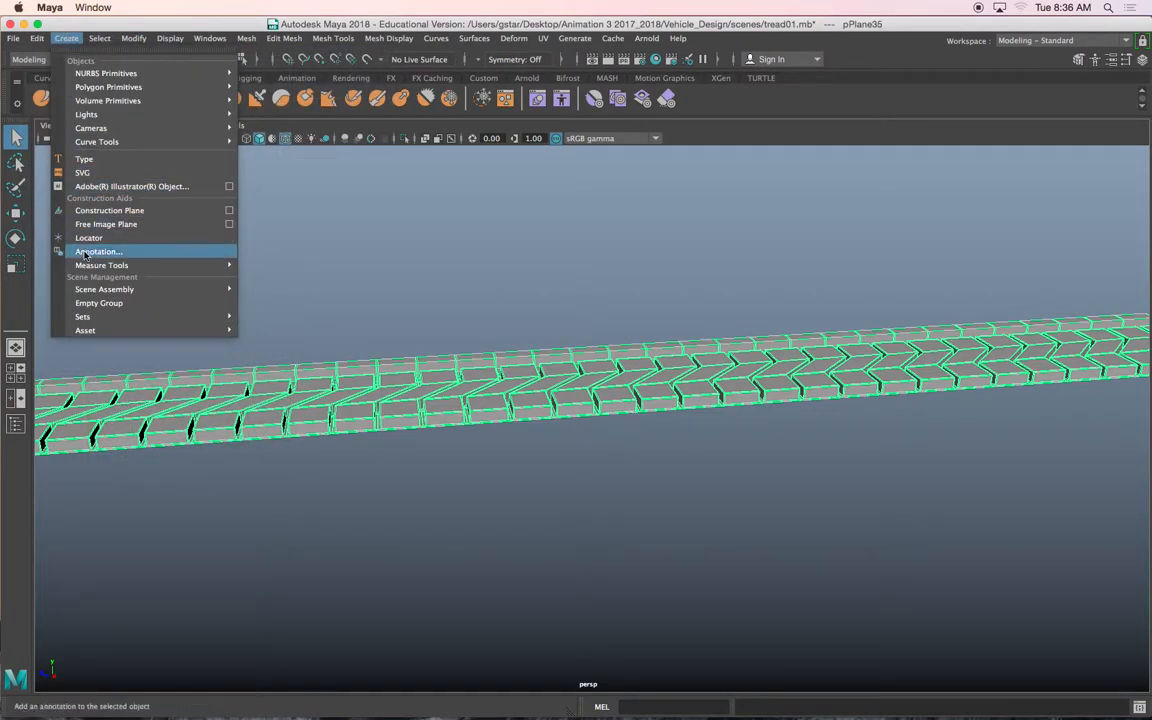
mouse_move(151, 150)
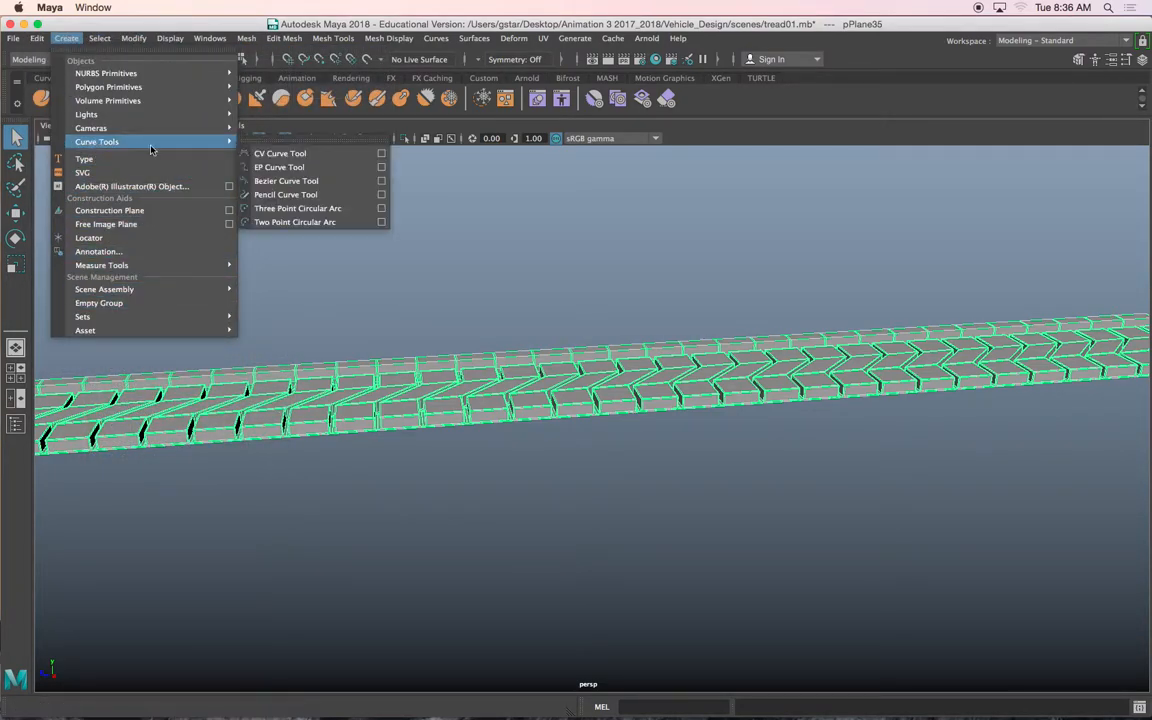
left_click(285, 167)
key("space")
key("space")
scroll(504, 440, "down", 5)
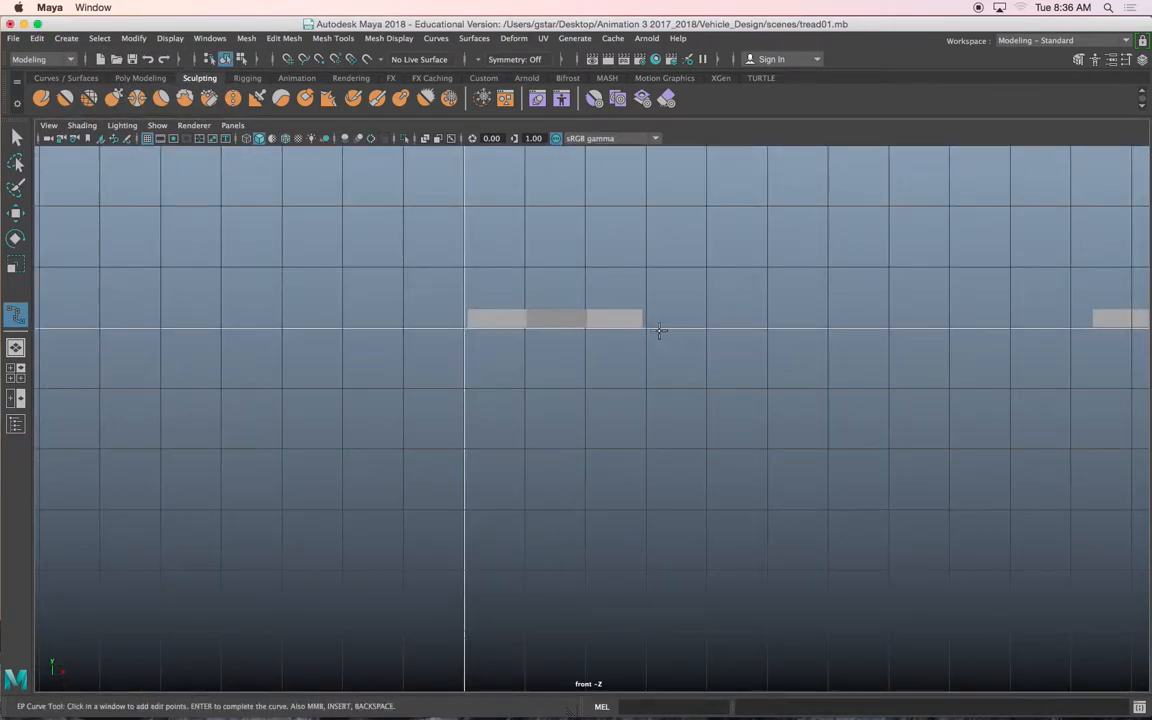
middle_click_drag(717, 355, 654, 309, "alt")
scroll(537, 257, "up", 1)
Add a Grease Pencil frame and outline a tall green rectangle with the marker, starting at the tread blocks and extending down below them.
left_click(126, 138)
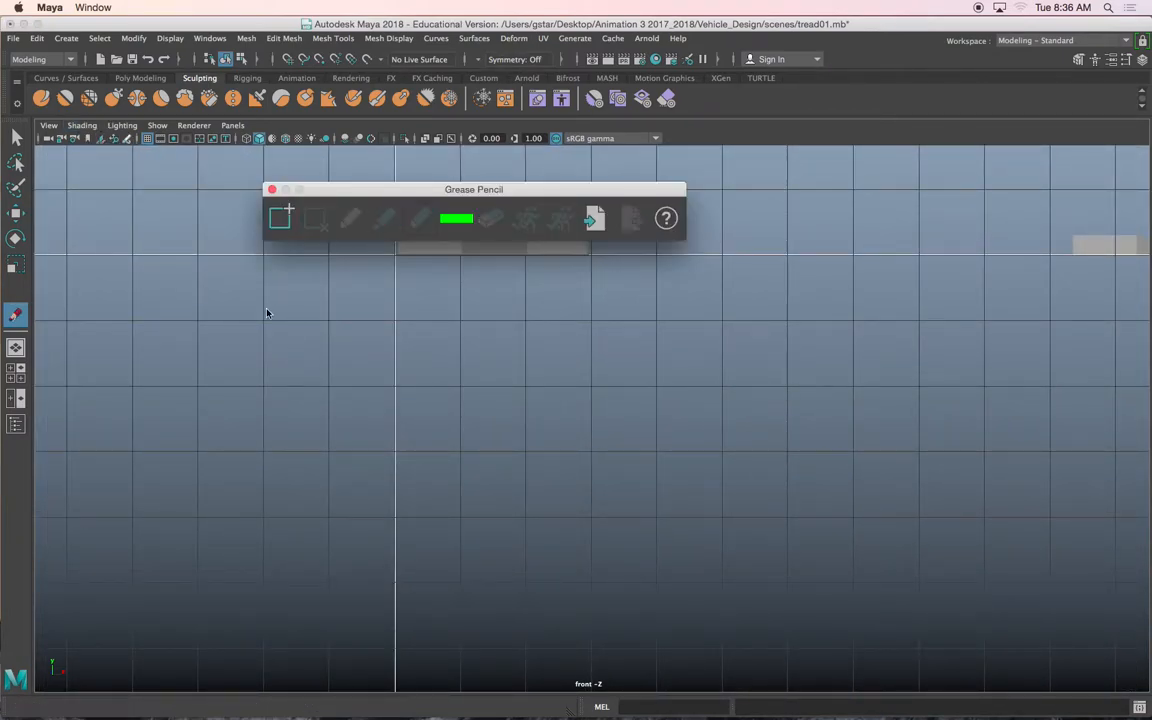
left_click(280, 217)
left_click_drag(518, 185, 985, 183)
mouse_move(260, 255)
left_mouse_down()
mouse_move(465, 257)
mouse_move(250, 259)
mouse_move(362, 266)
mouse_move(527, 250)
left_mouse_up()
left_click(861, 213)
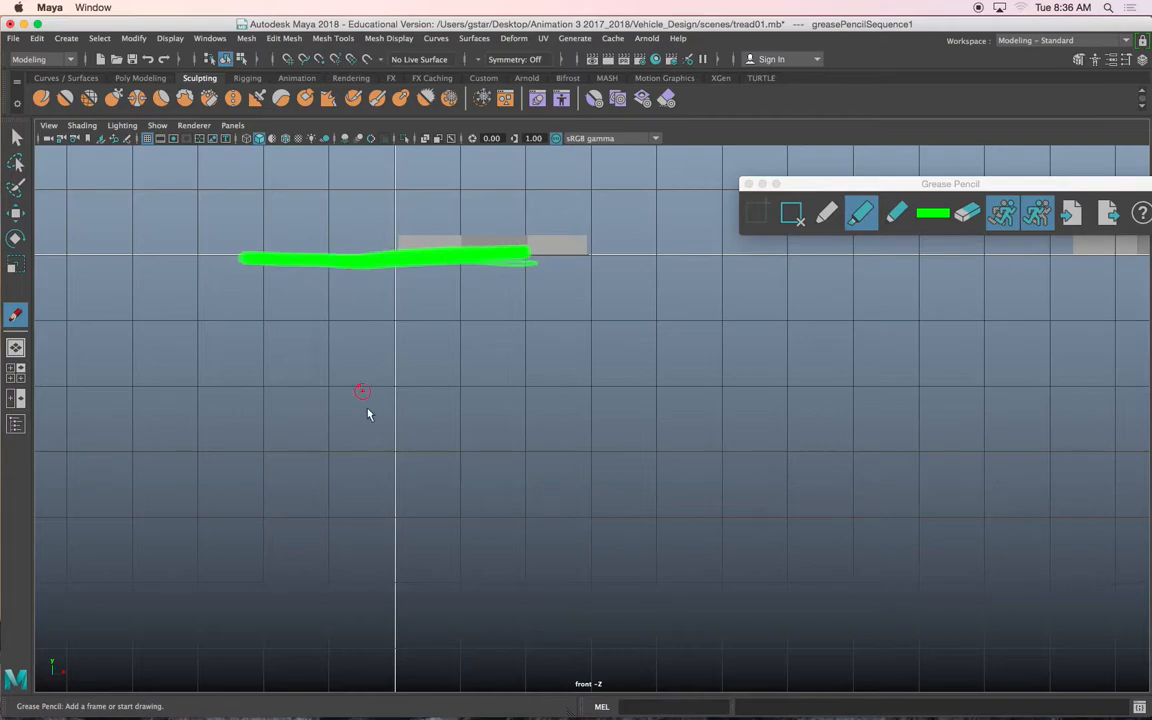
scroll(375, 410, "down", 2)
left_click_drag(268, 663, 520, 665)
left_click_drag(254, 260, 256, 652)
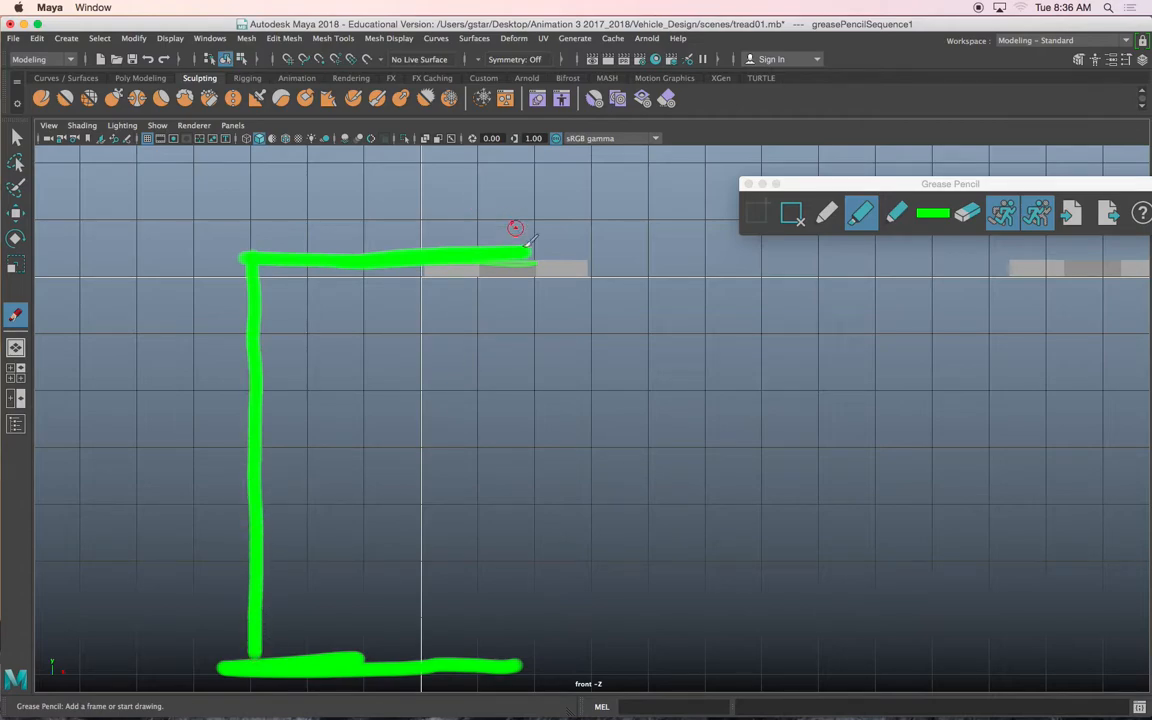
left_click_drag(533, 258, 519, 660)
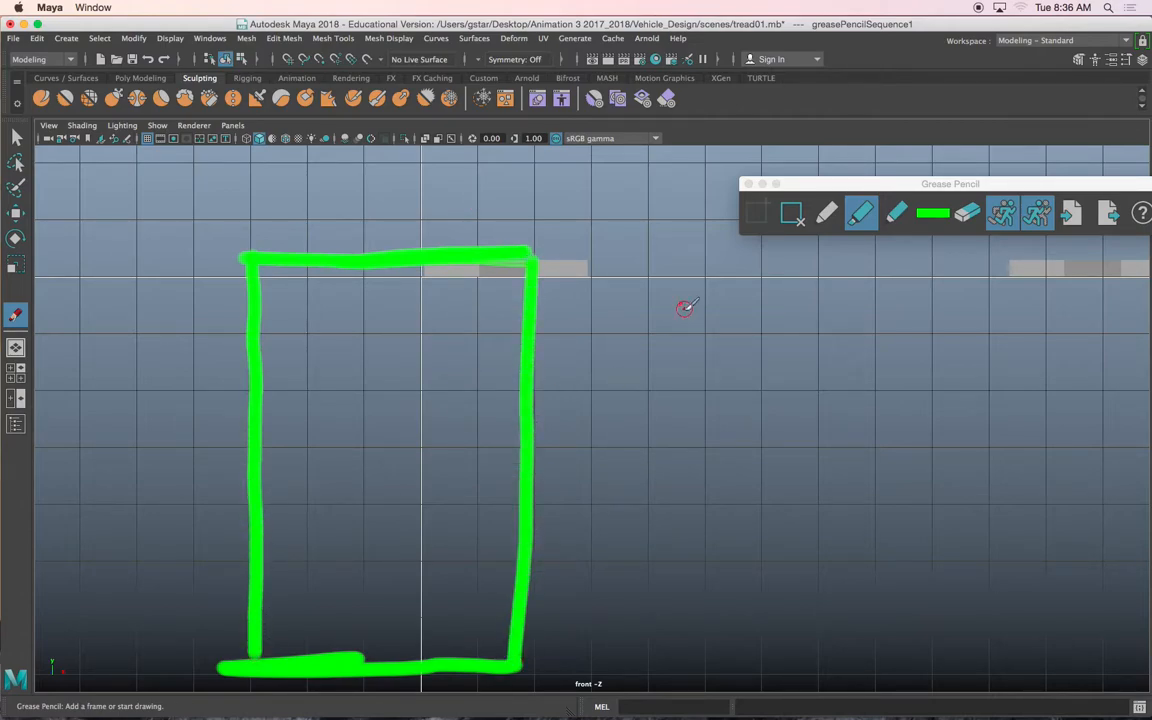
Sketch a wavy red pencil stroke along the upper part of the green rectangle's side edge as a profile guide.
left_click(826, 213)
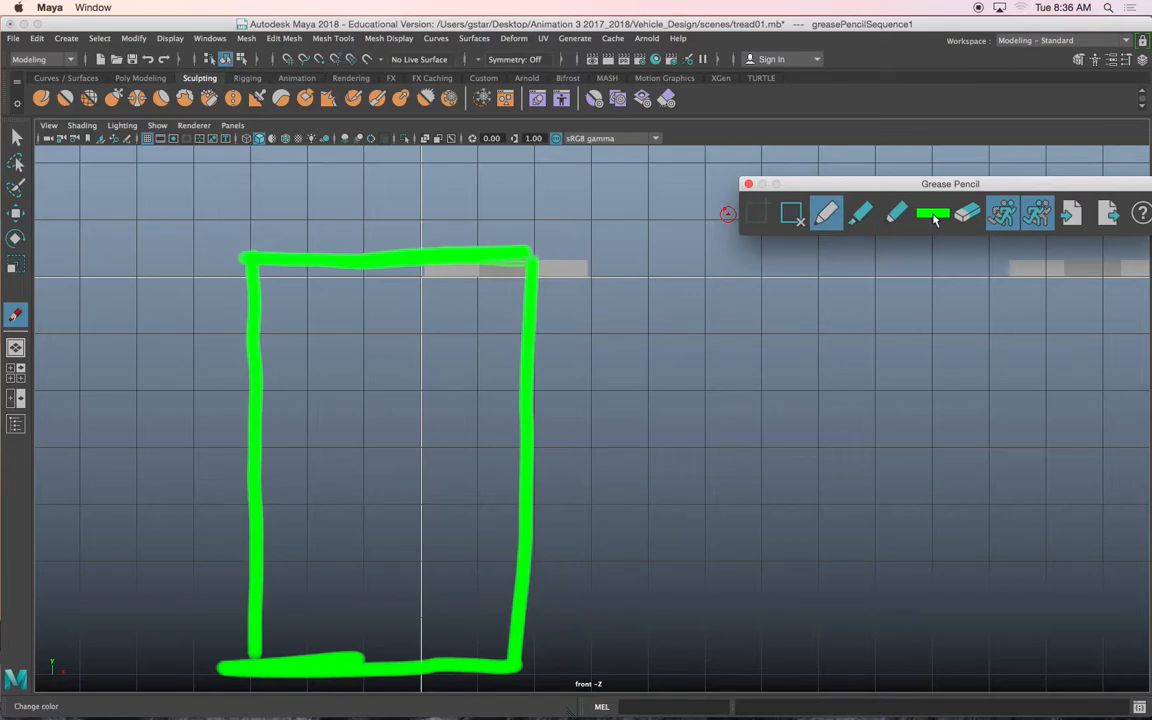
left_click(933, 215)
left_click(840, 187)
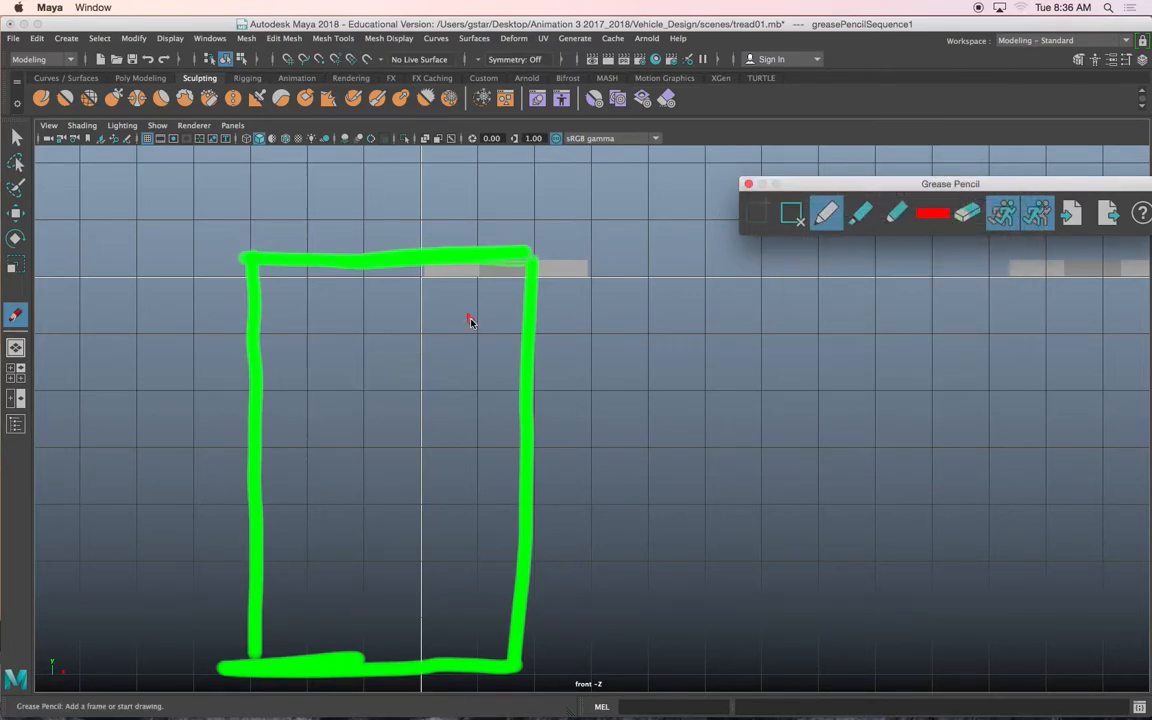
left_click(537, 303)
left_click_drag(537, 303, 510, 381)
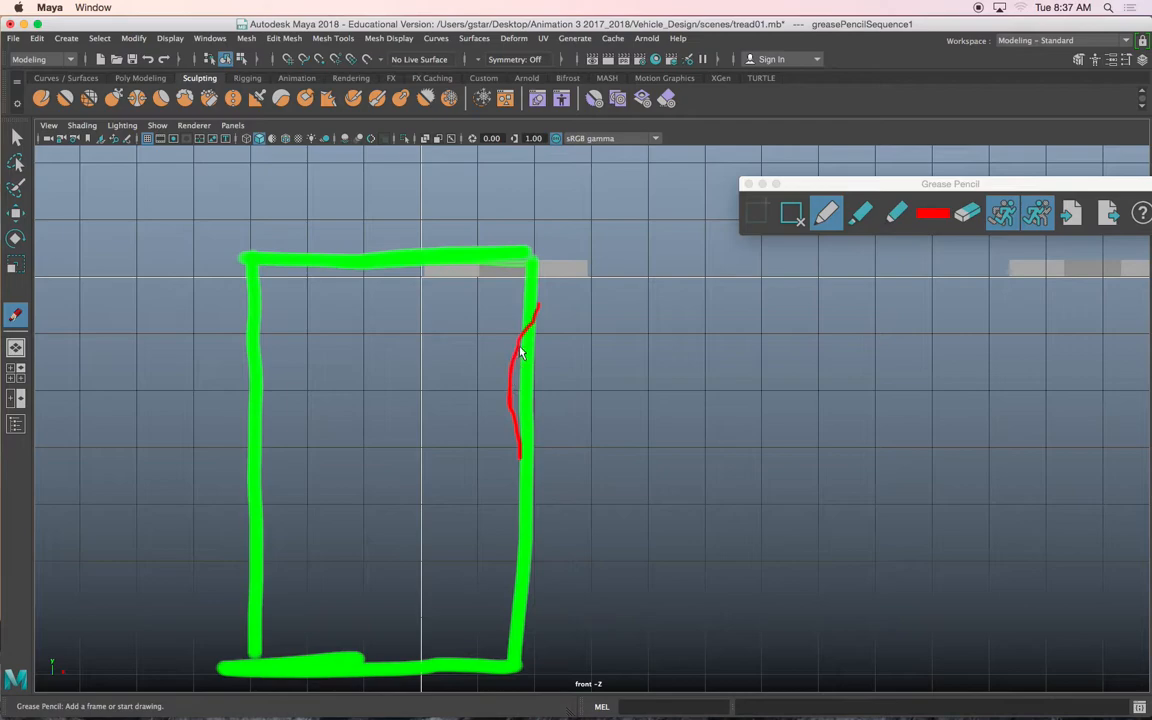
Trace the red Grease Pencil stroke with an EP curve in the front view.
key("w")
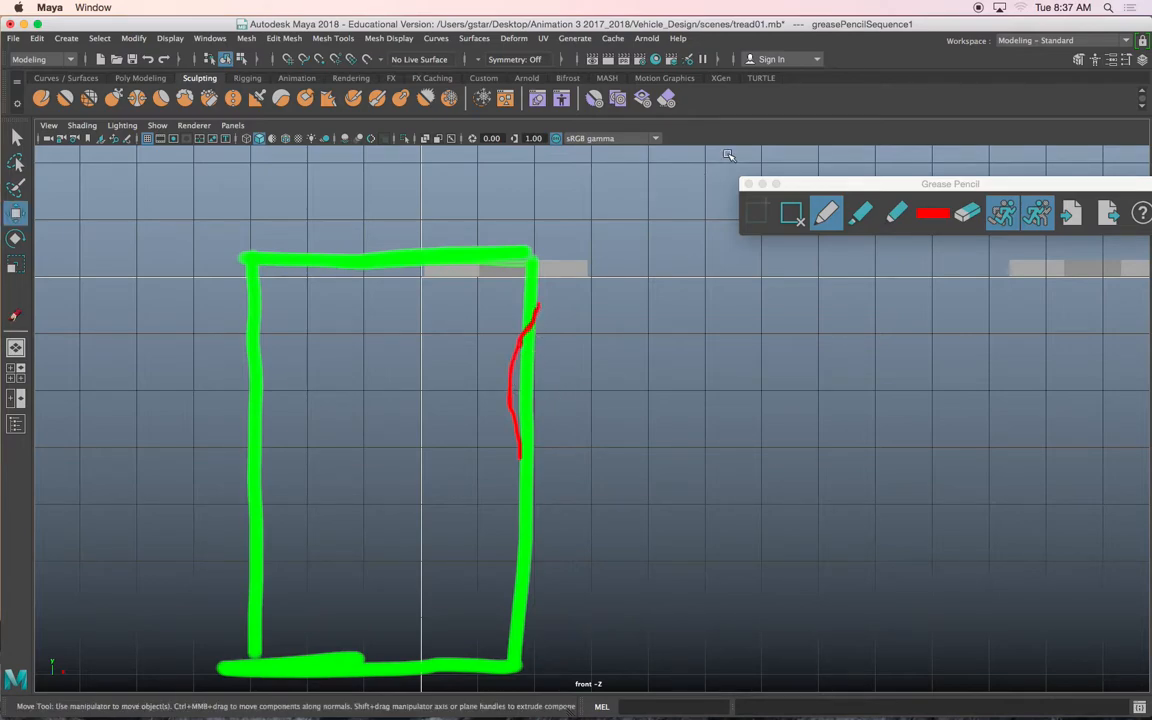
left_click(66, 38)
mouse_move(119, 143)
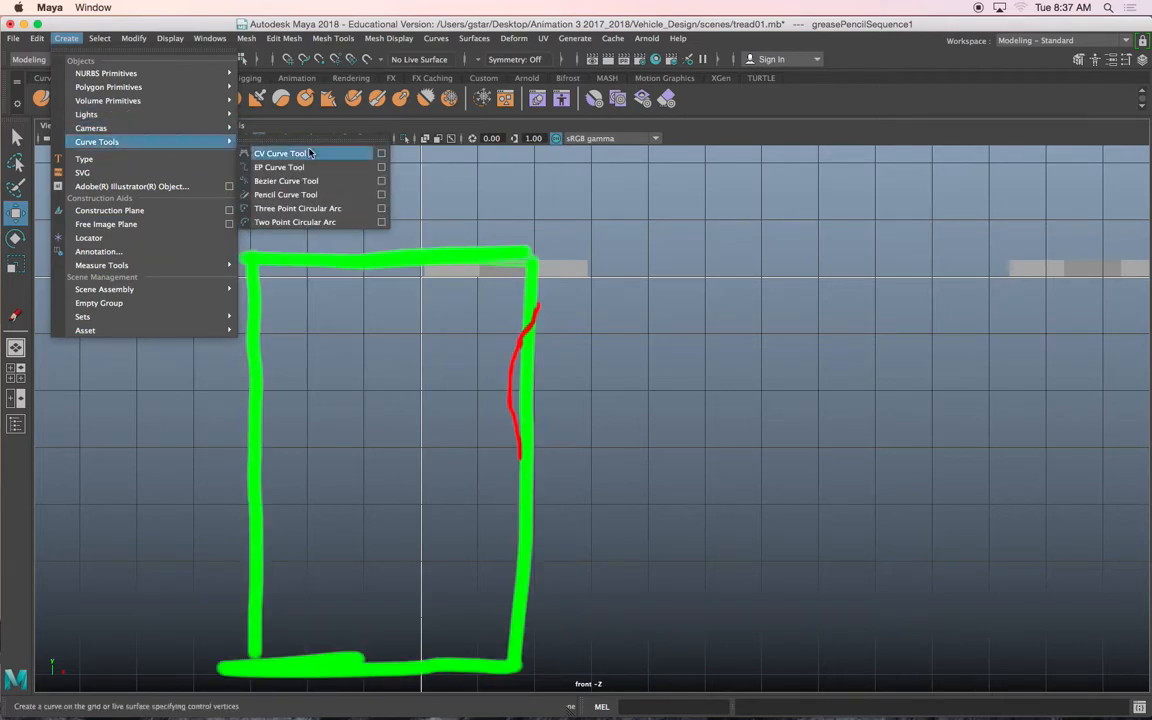
left_click(280, 155)
left_click(538, 307)
left_click(509, 364)
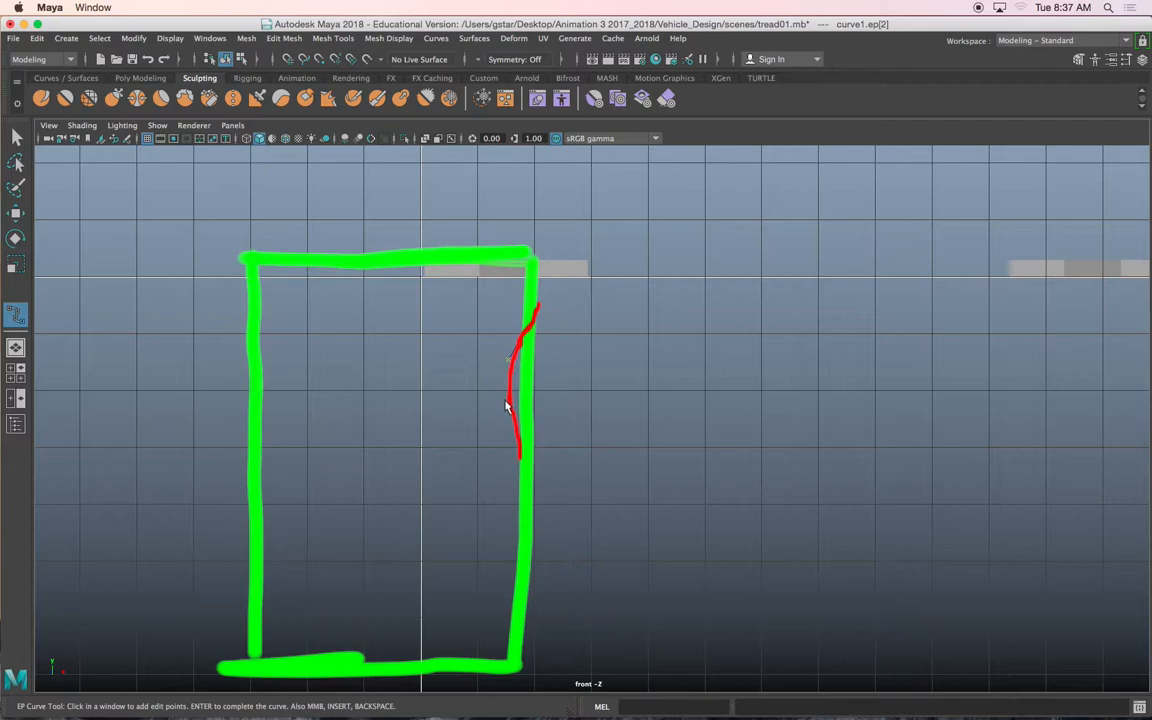
left_click(517, 428)
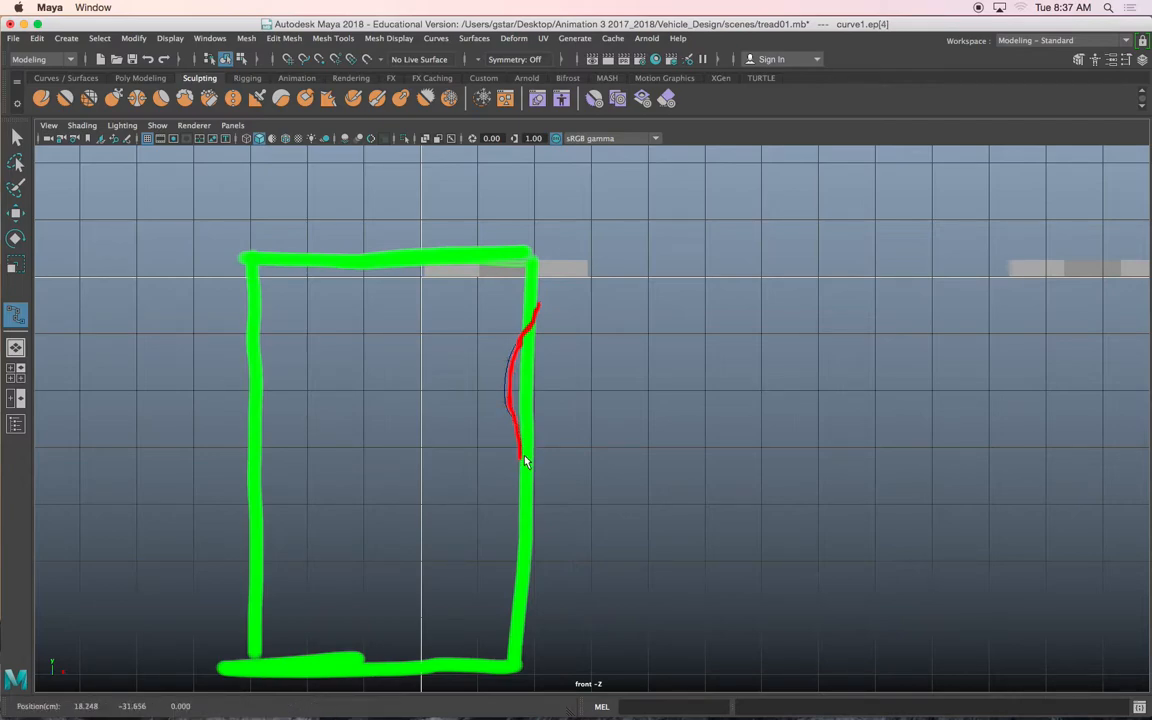
key("Return")
key("w")
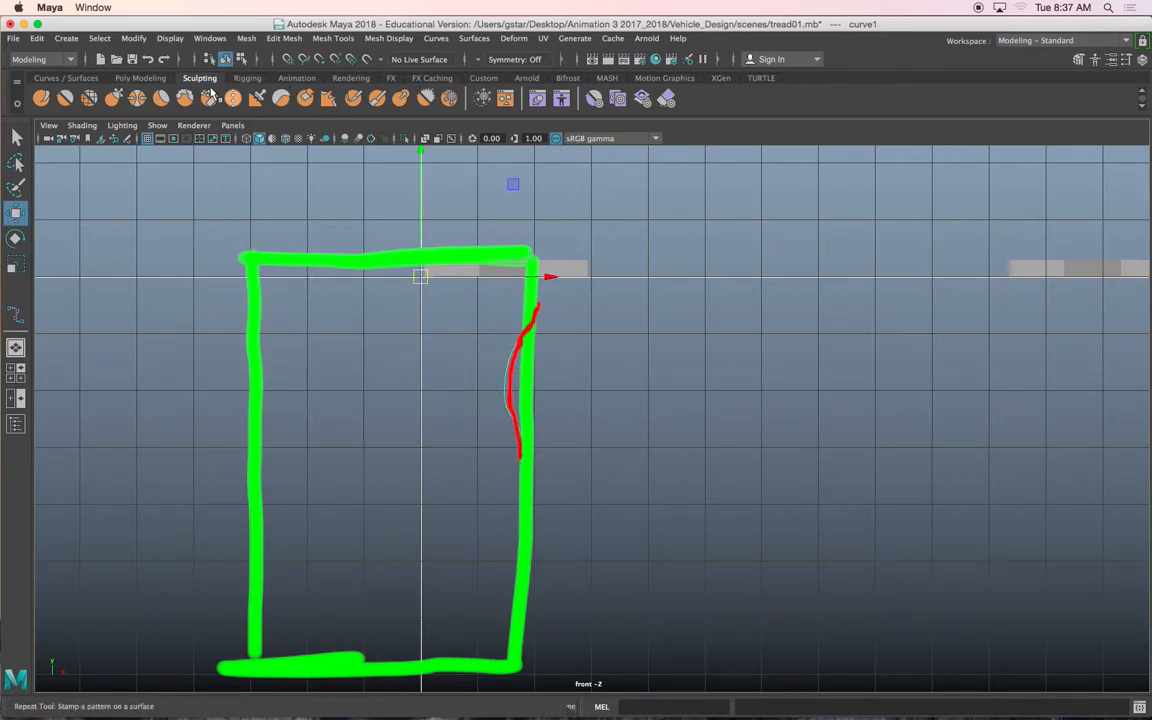
Delete the Grease Pencil frame with the green and red guide strokes, and return to the Move tool.
left_click(126, 138)
left_click(780, 218)
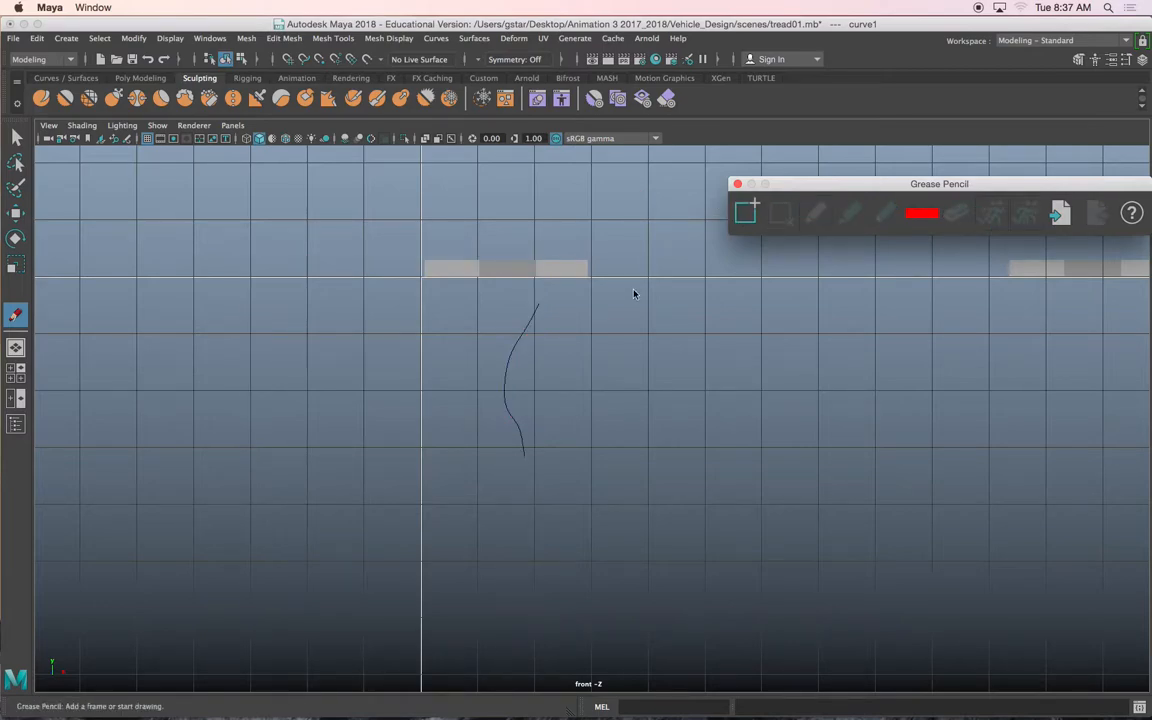
key("w")
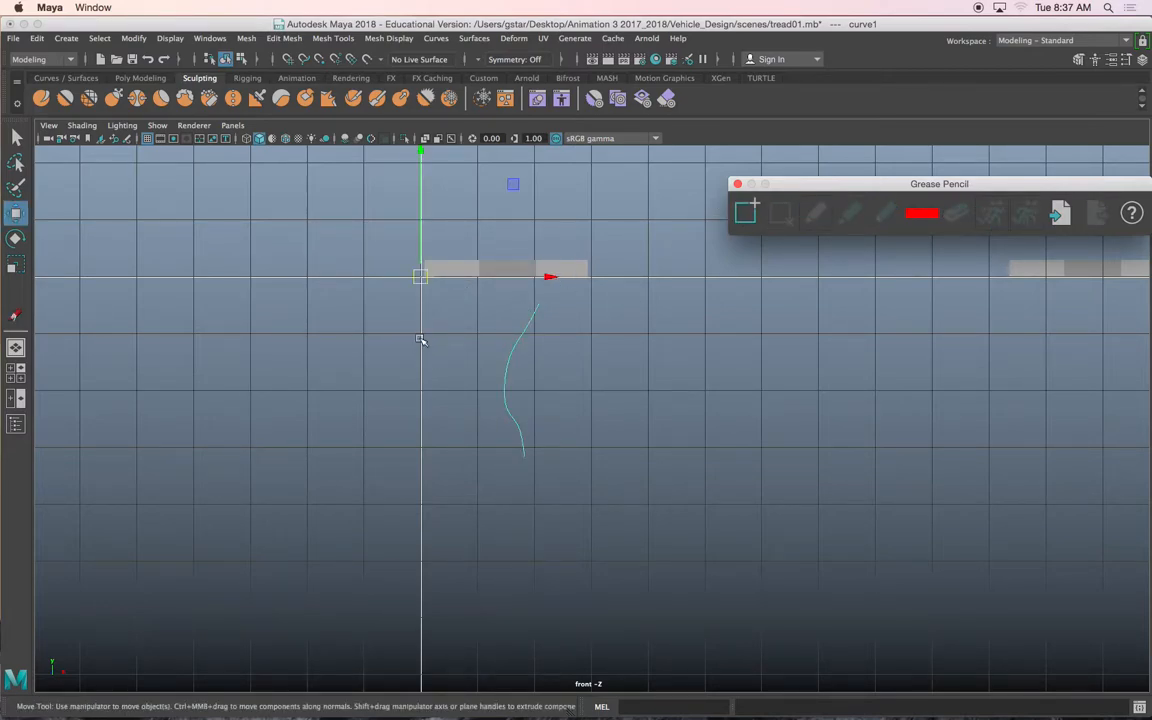
Move the profile curve's pivot to its lower end and close the Grease Pencil tools.
left_click_drag(421, 210, 424, 385)
left_click_drag(500, 461, 606, 468)
key("d")
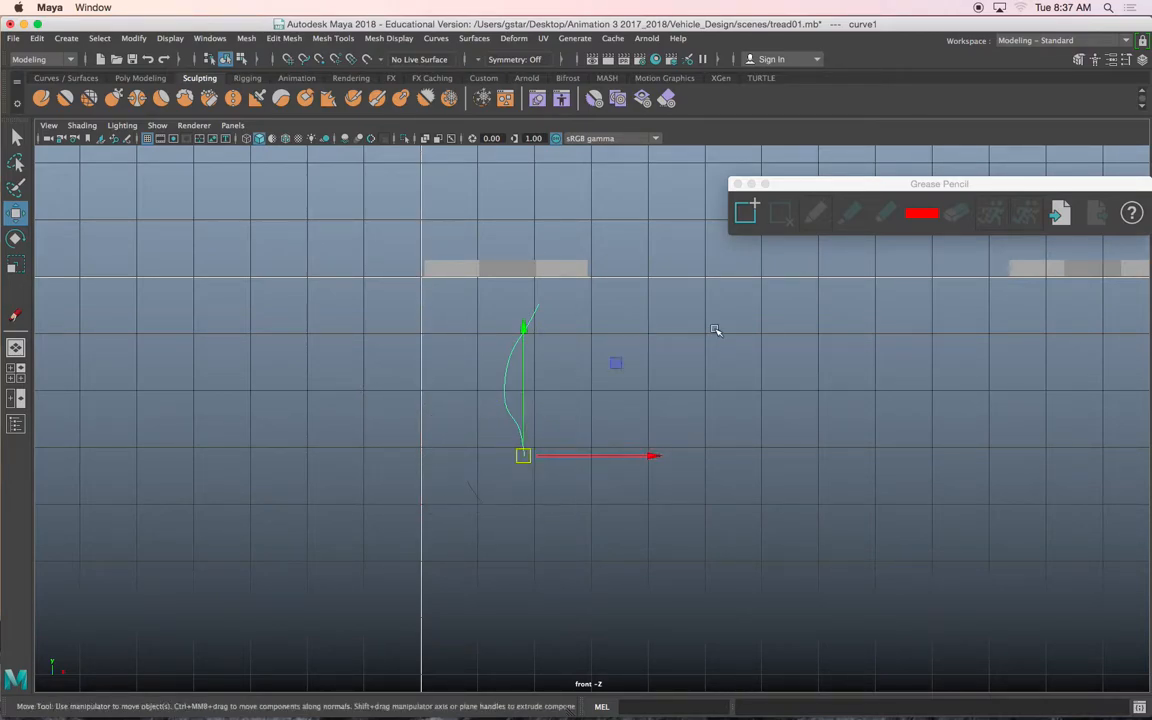
left_click(737, 184)
Snap the pivot exactly onto the profile curve's lower end in the perspective view.
key("space")
key("space")
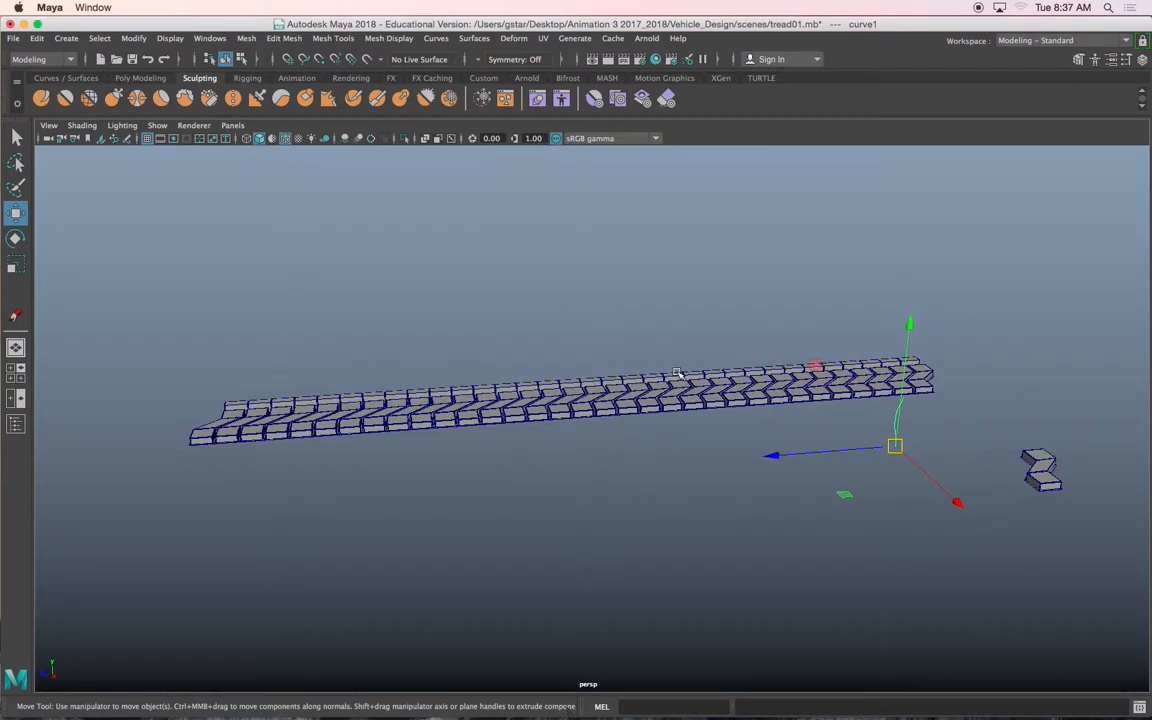
key("f")
left_click_drag(648, 458, 604, 471, "alt")
middle_click_drag(604, 471, 598, 378, "alt")
left_click_drag(577, 414, 558, 456, "alt")
key("d")
key("c")
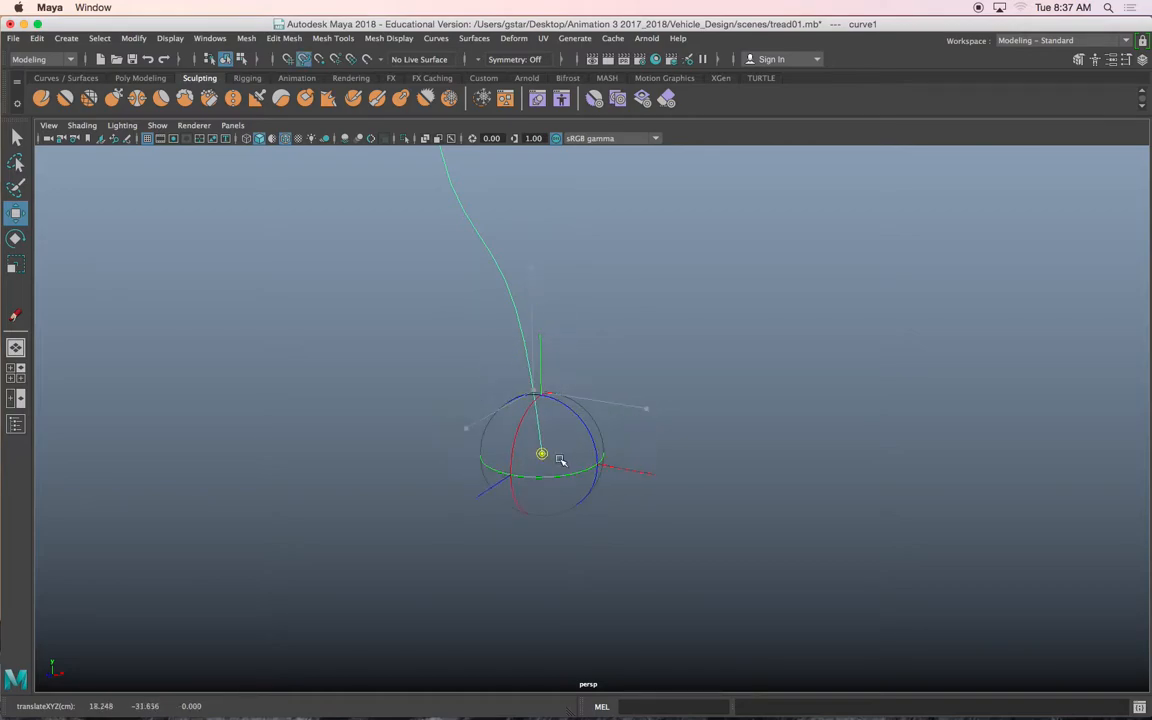
key("d")
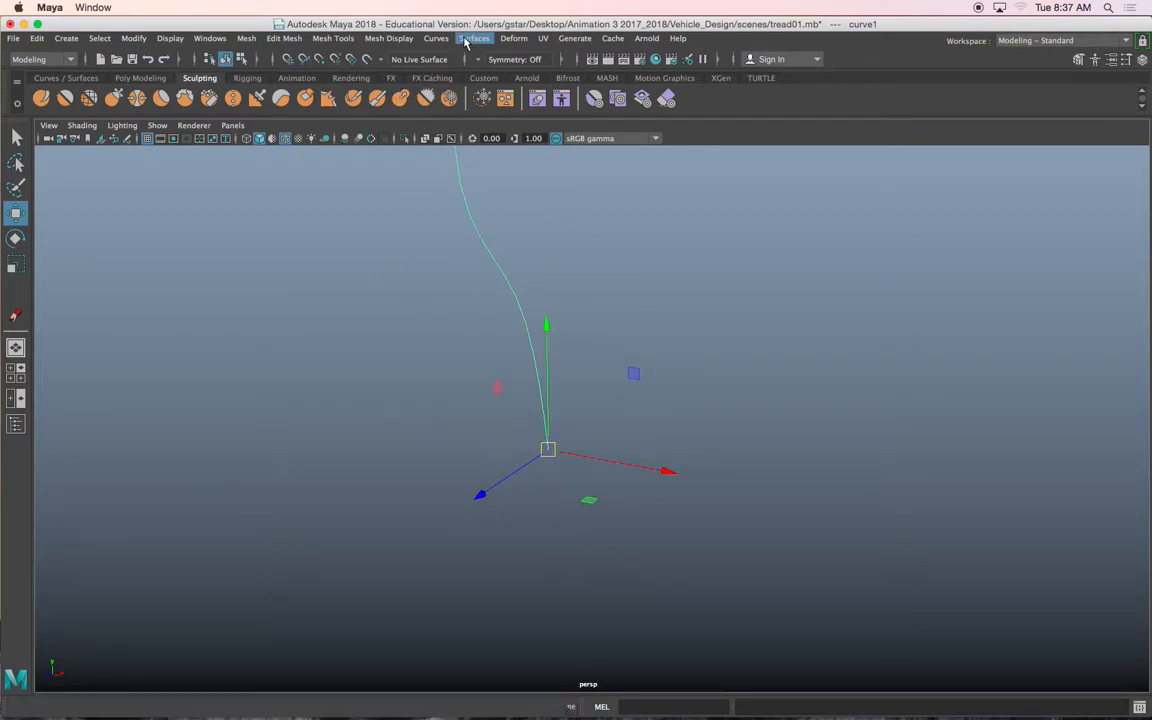
Revolve the profile curve around the X axis into a quad polygon surface, with U tessellation per span # of iso params.
left_click(468, 39)
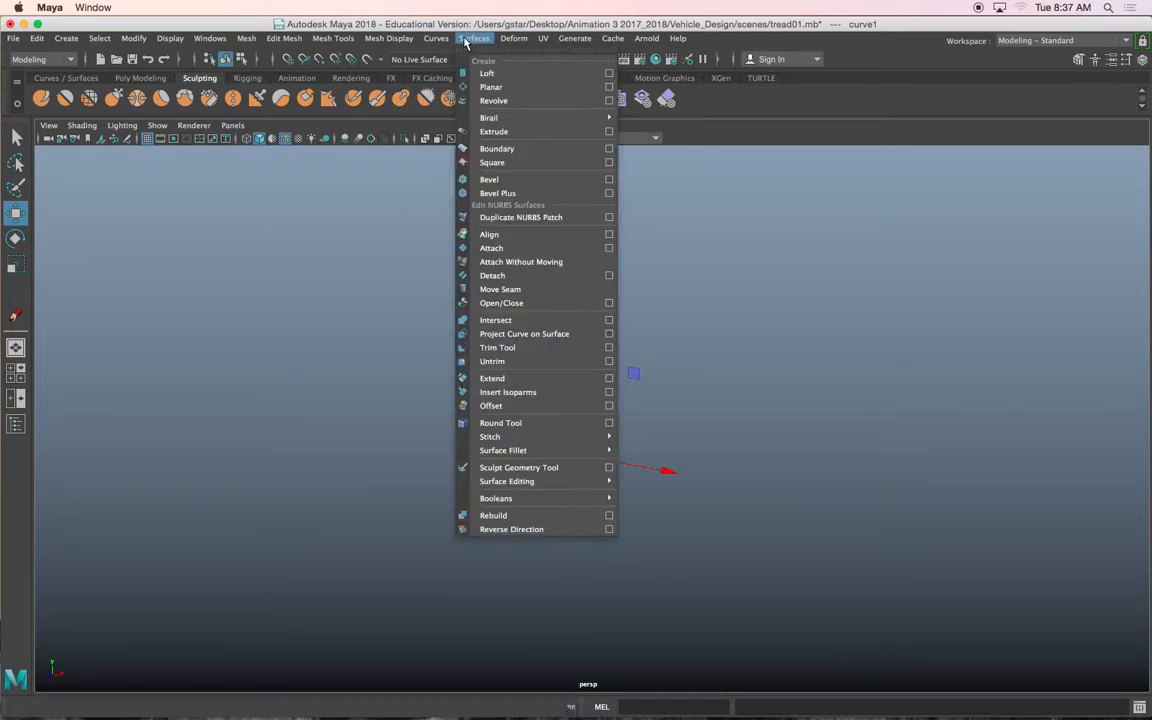
left_click(608, 102)
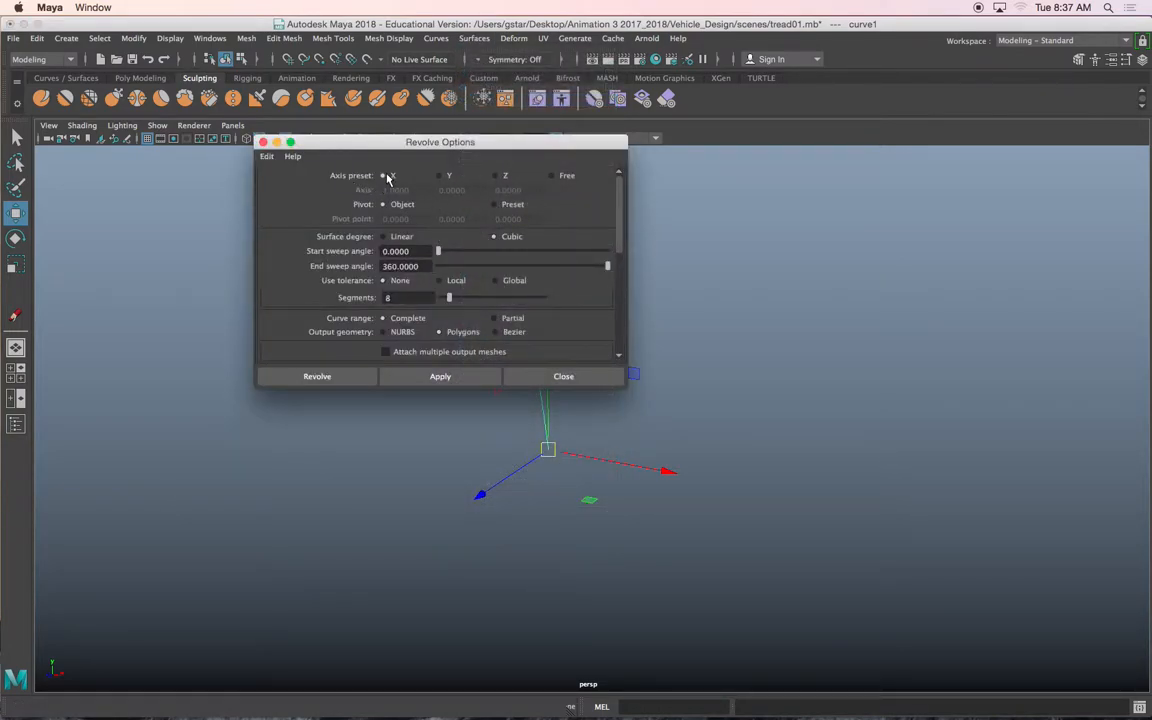
left_click_drag(384, 145, 908, 198)
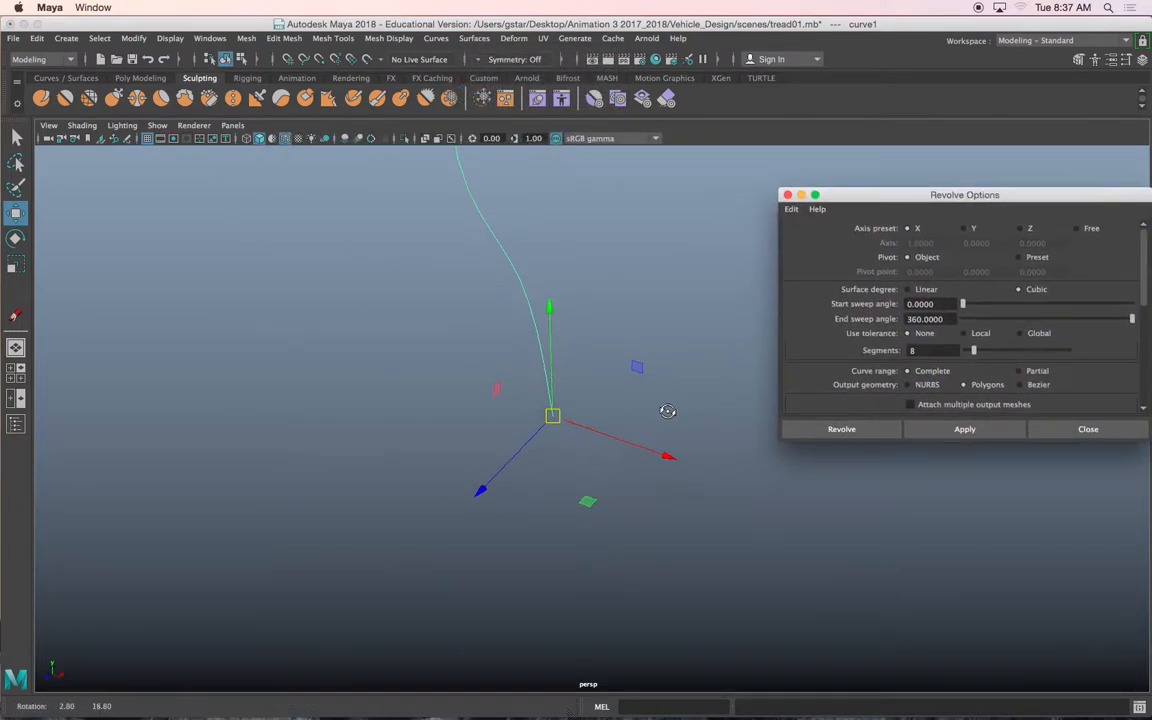
scroll(912, 364, "down", 5)
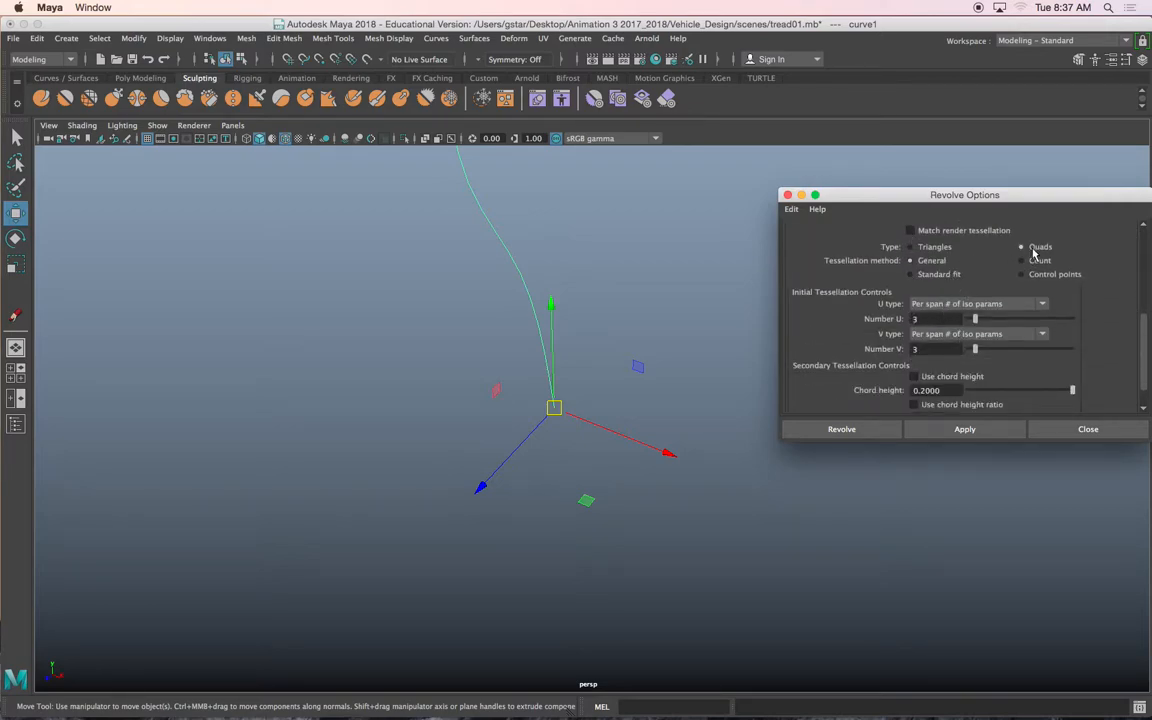
left_click(931, 307)
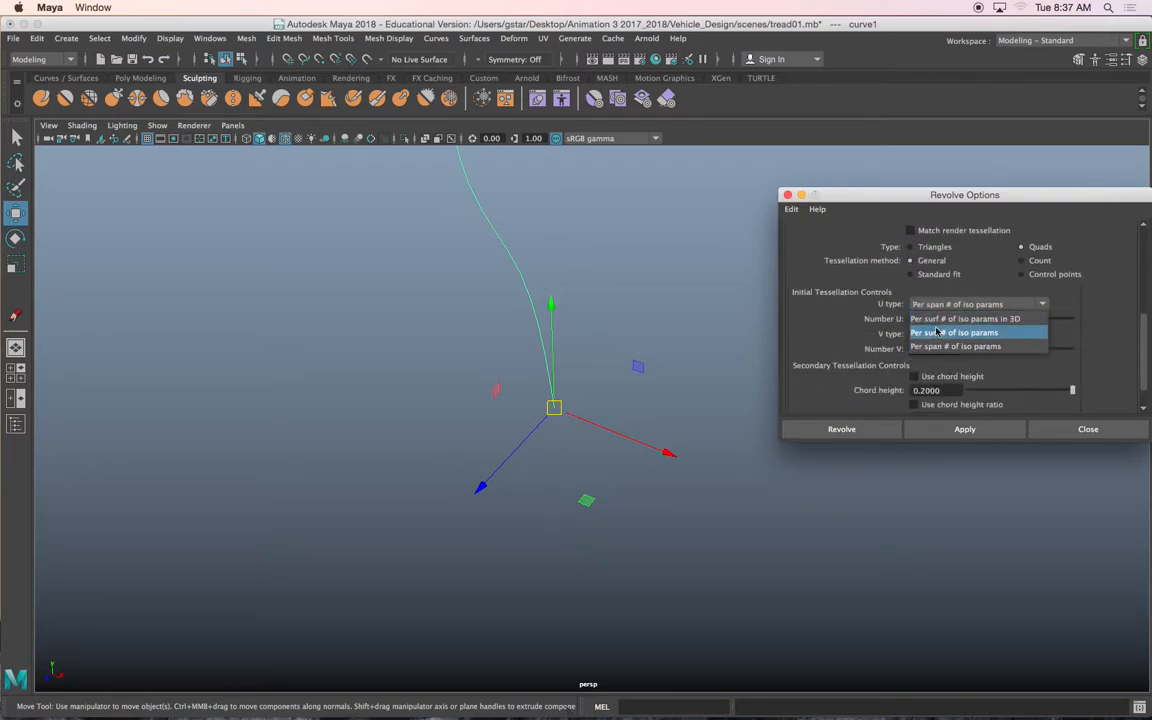
left_click(936, 347)
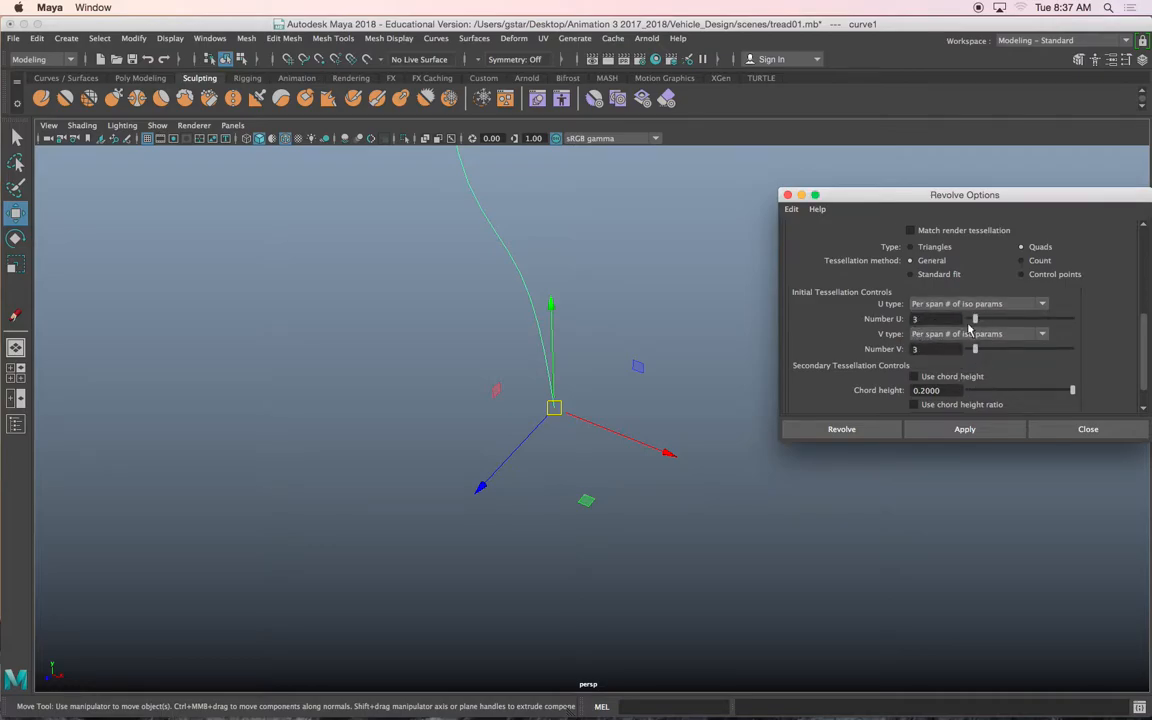
left_click(939, 436)
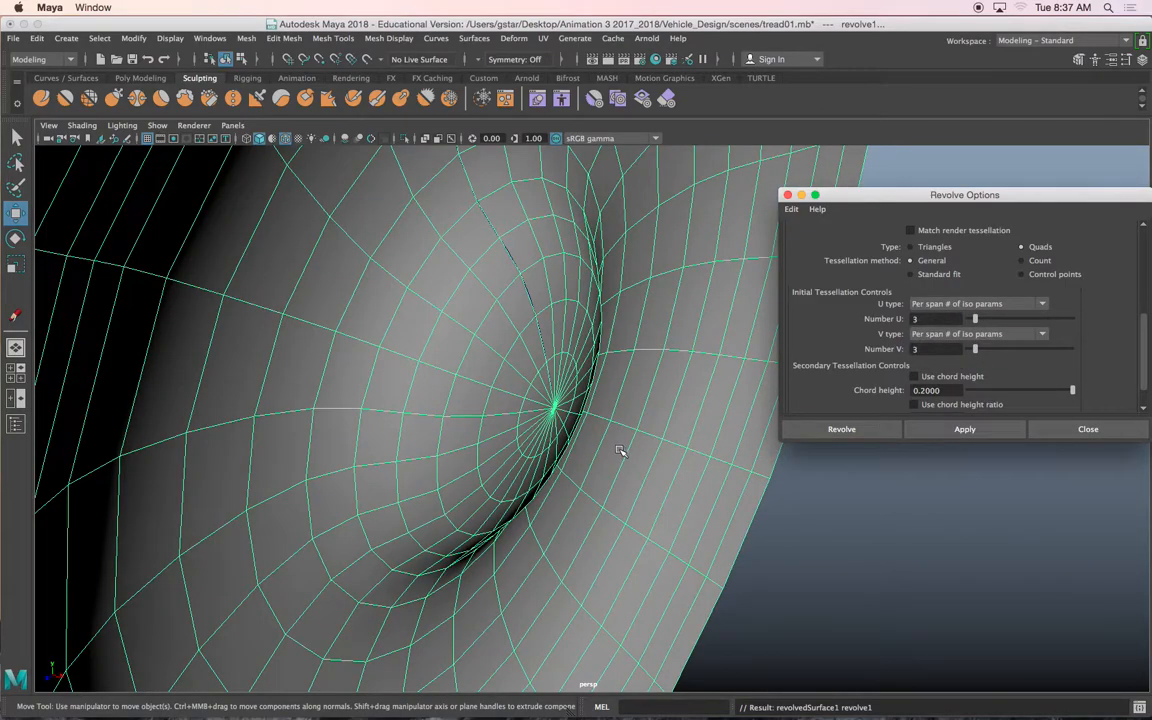
Inspect the mesh of the revolved disc from the front and back, at a distance and close up.
scroll(622, 446, "down", 5)
left_click_drag(622, 440, 499, 461, "alt")
left_click(250, 352)
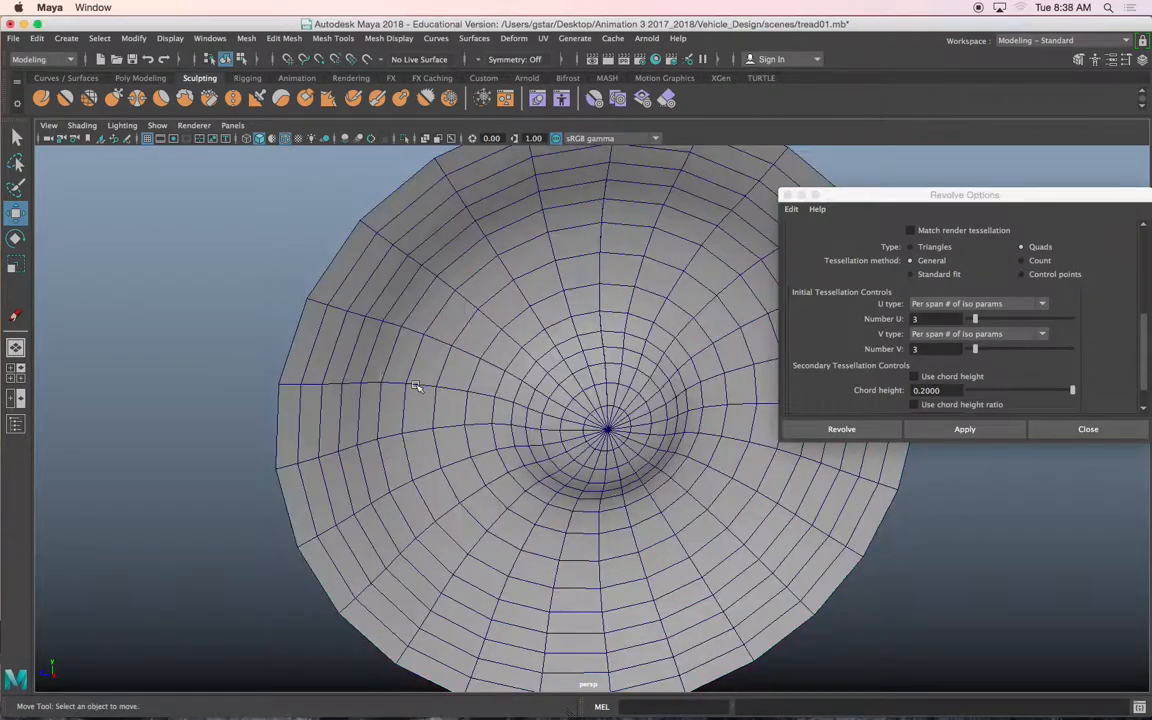
scroll(388, 381, "down", 4)
left_click_drag(388, 381, 417, 375, "alt")
middle_click_drag(508, 414, 422, 378, "alt")
scroll(422, 378, "up", 3)
left_click_drag(422, 378, 508, 369, "alt")
scroll(428, 388, "up", 4)
Switch the revolved disc to face mode and select the complete ring of faces around its central hub.
left_click(508, 369)
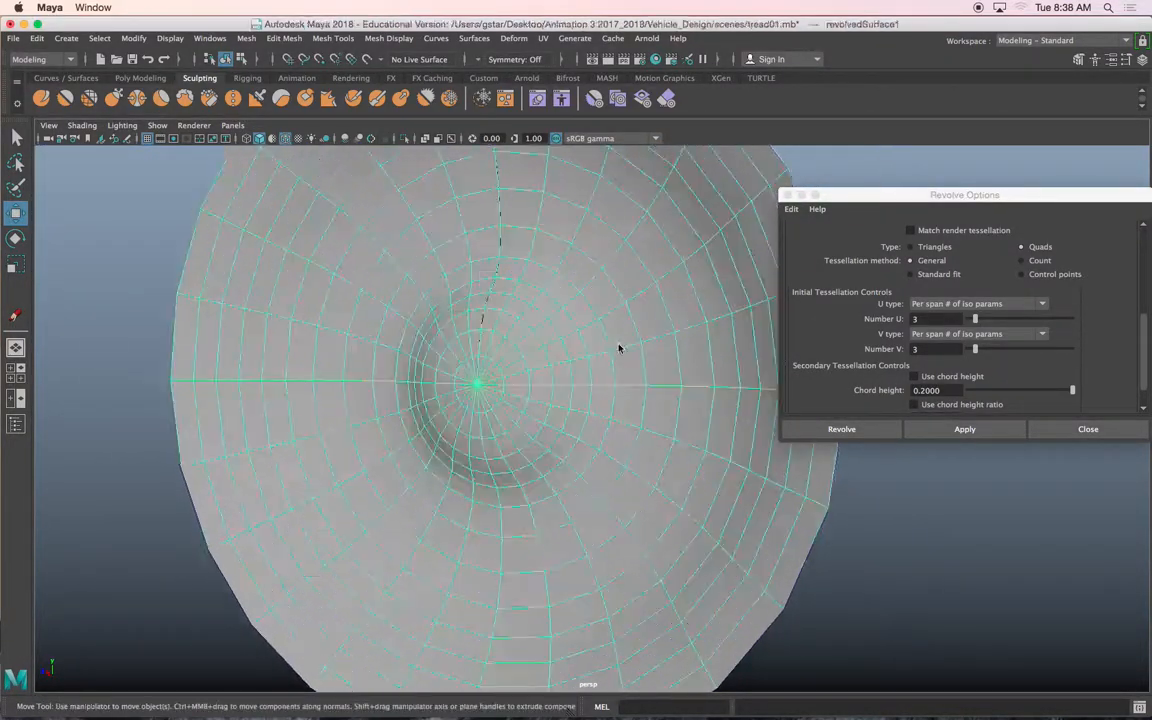
right_click(611, 310)
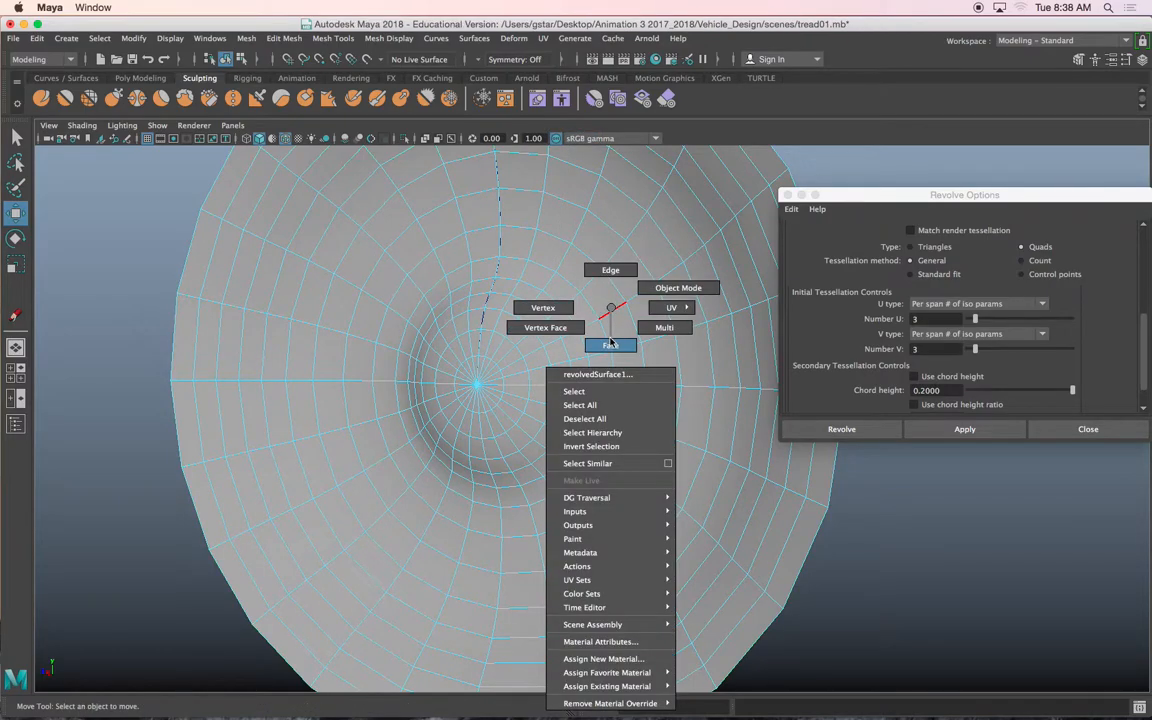
left_click(627, 362)
left_click_drag(583, 434, 607, 440, "alt")
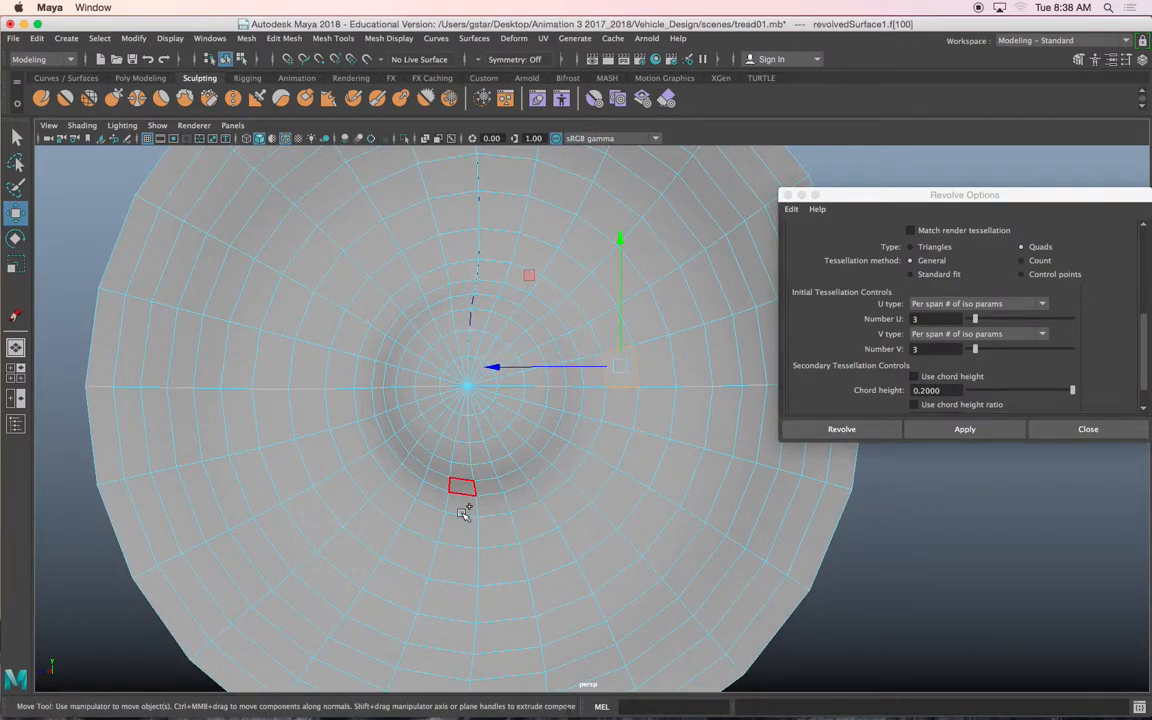
double_click(429, 520, "shift")
left_click_drag(355, 450, 385, 524, "alt")
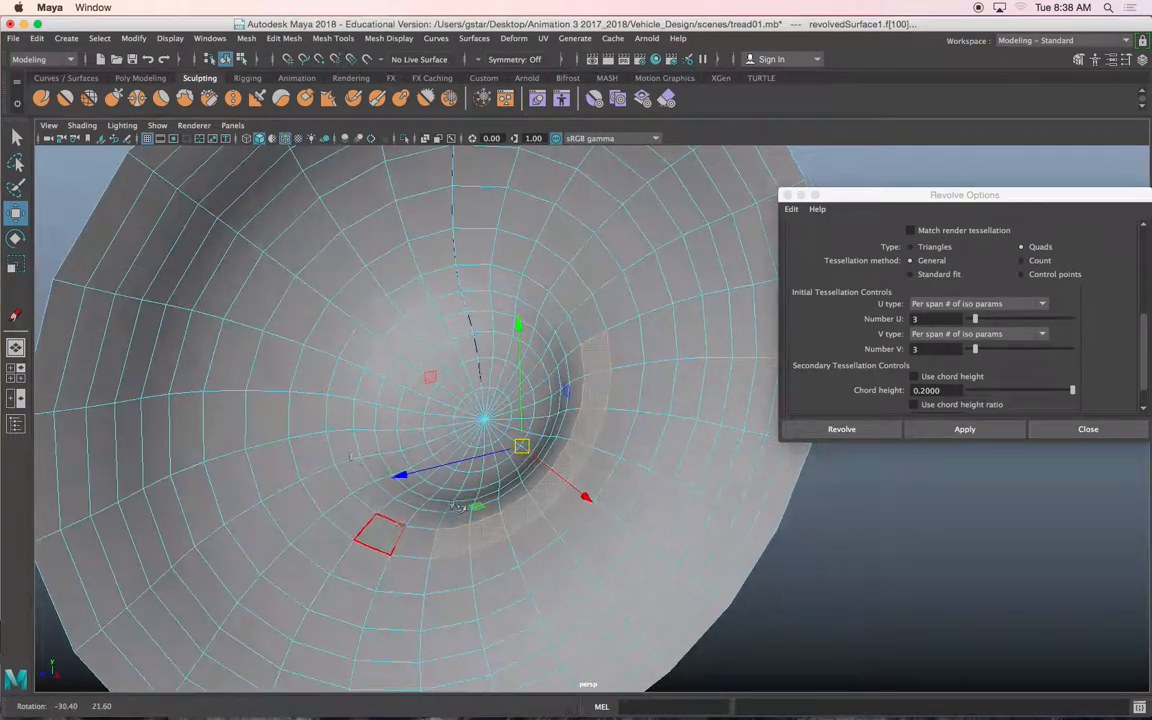
double_click(320, 402, "shift")
double_click(499, 247, "shift")
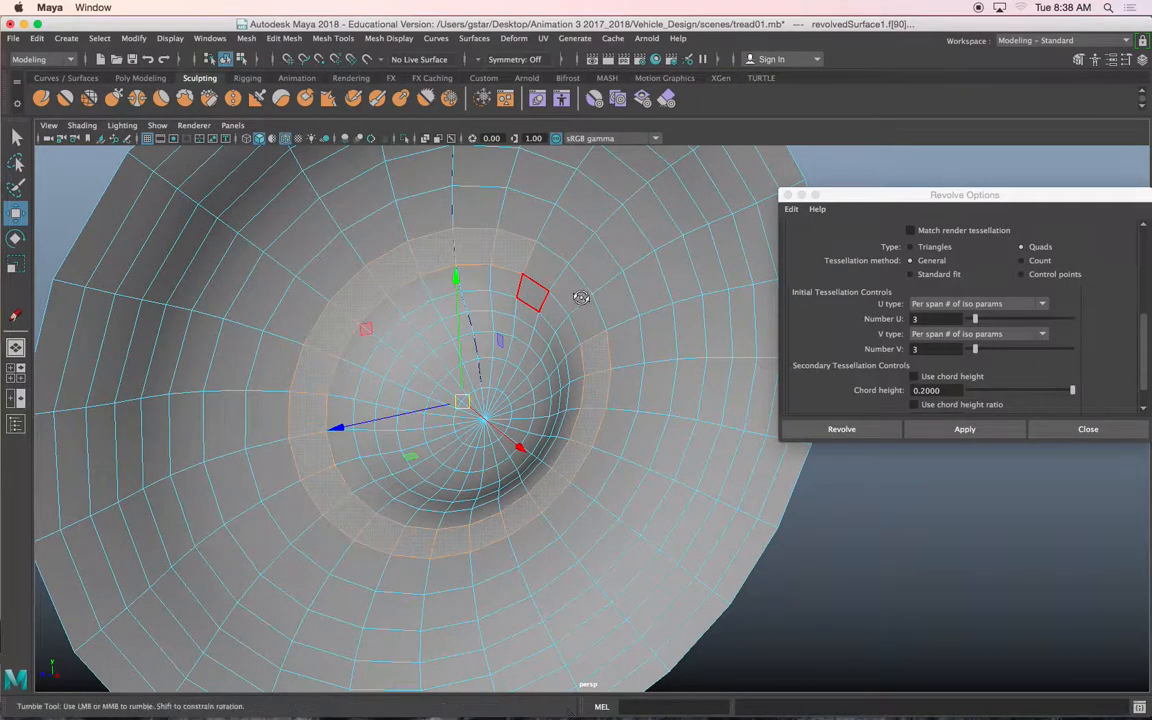
left_click_drag(583, 300, 576, 275, "alt")
left_click(554, 262, "shift")
scroll(598, 333, "down", 3)
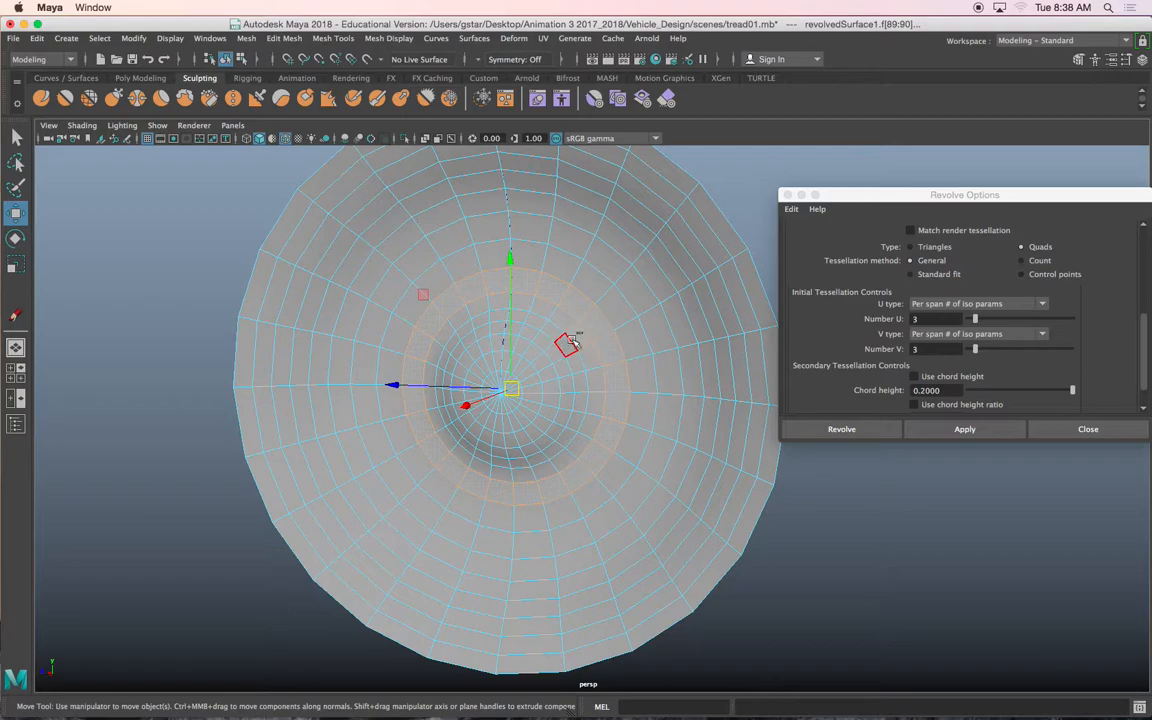
Extrude the selected face ring inward to form a recessed groove around the hub.
key("ctrl+e")
left_click_drag(554, 388, 537, 401, "alt")
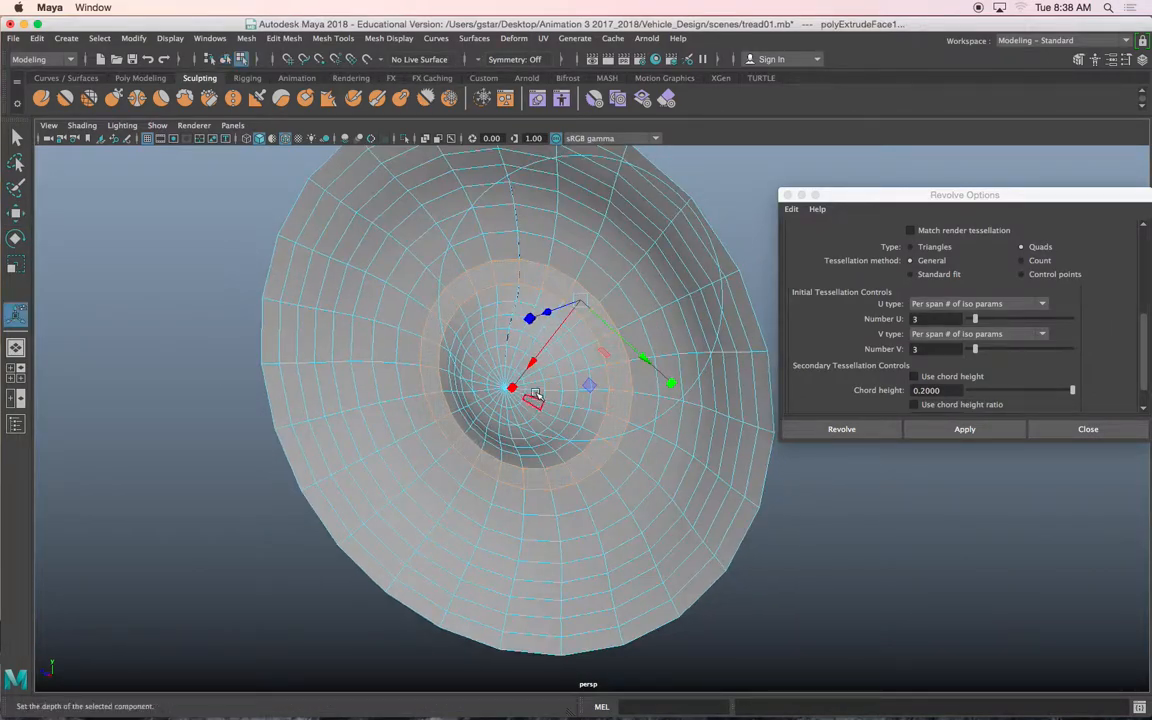
left_click_drag(548, 313, 585, 315)
Select an edge loop of the recessed groove and scale it up slightly.
right_click_drag(554, 292, 555, 248)
double_click(537, 277)
left_click_drag(537, 277, 525, 317, "alt")
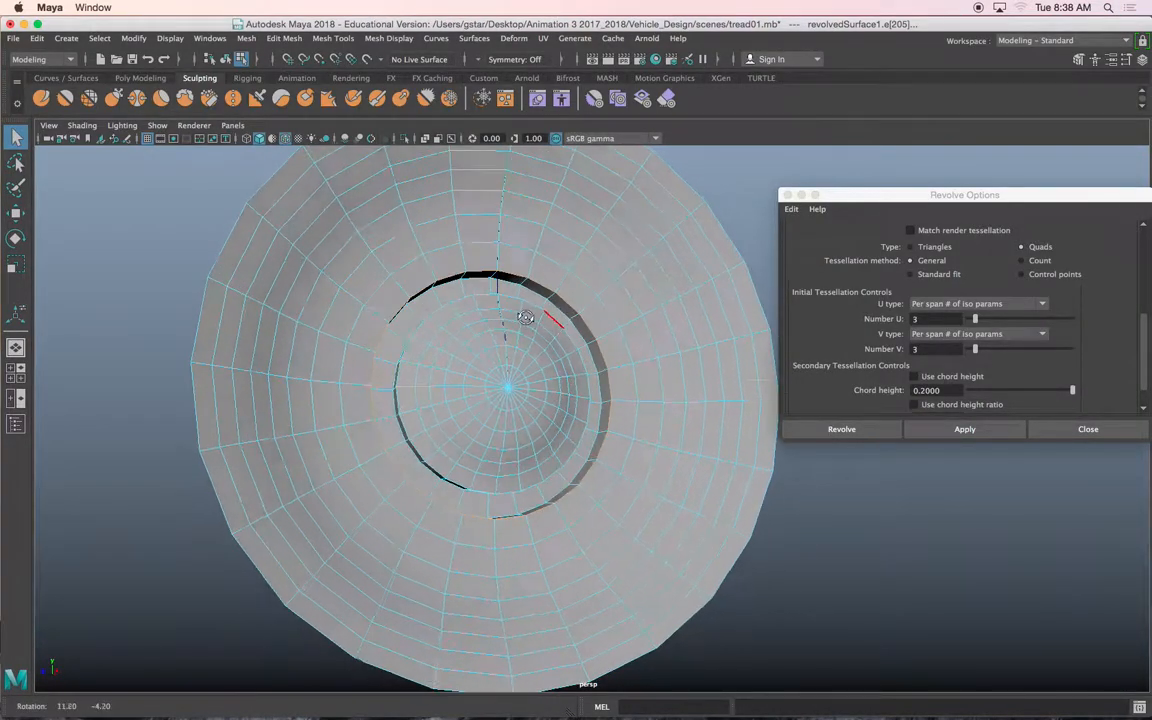
key("r")
left_click_drag(498, 389, 515, 396)
Return the disc to object mode, close the Revolve options, and deselect the disc.
left_click_drag(510, 396, 458, 366, "alt")
mouse_move(644, 276)
right_mouse_down()
mouse_move(680, 257)
mouse_move(640, 272)
right_mouse_up()
right_click_drag(535, 283, 697, 268, "shift")
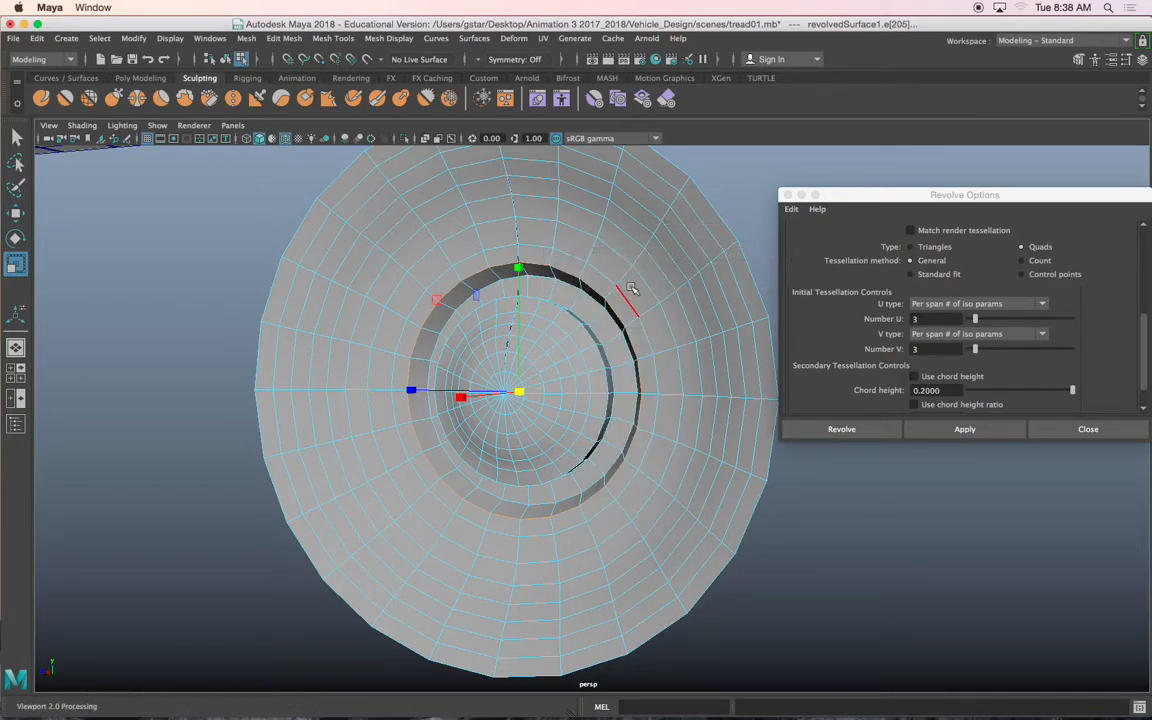
right_click_drag(603, 272, 601, 278, "shift")
right_click_drag(673, 279, 691, 257, "shift")
left_click_drag(589, 297, 600, 311, "alt")
left_click(787, 195)
left_click(705, 176)
Select the long flat tread strip next to the revolved disc.
scroll(705, 176, "down", 5)
left_click_drag(705, 178, 651, 304, "alt")
left_click(580, 281)
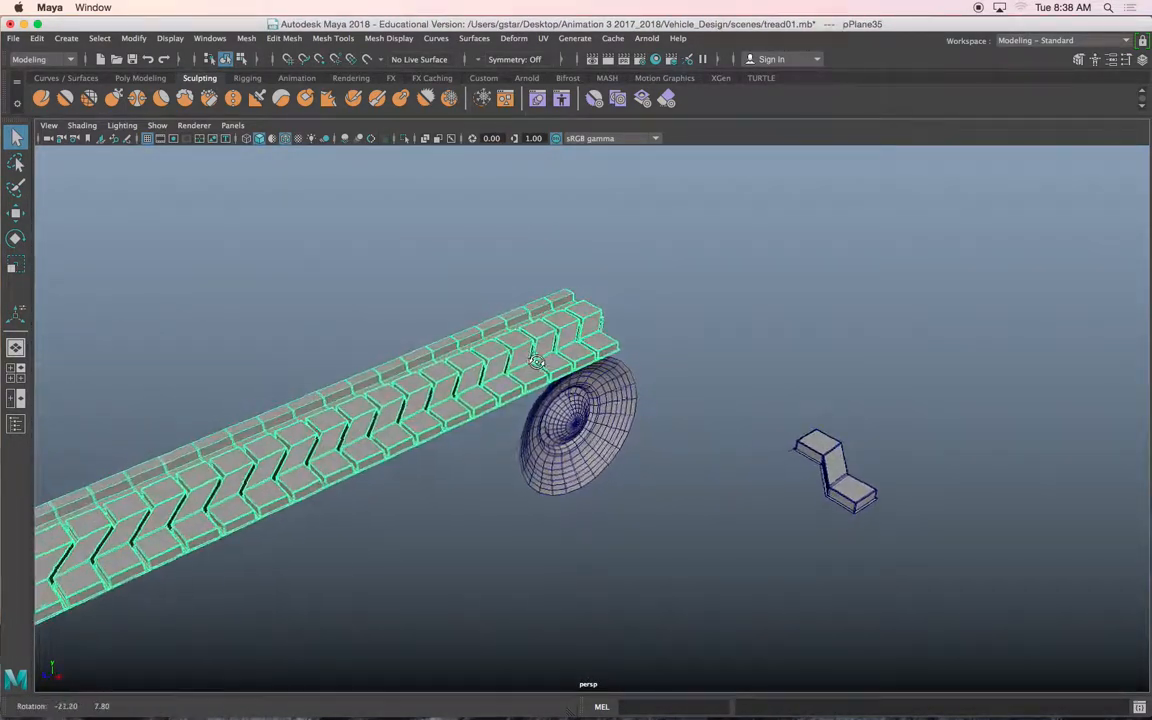